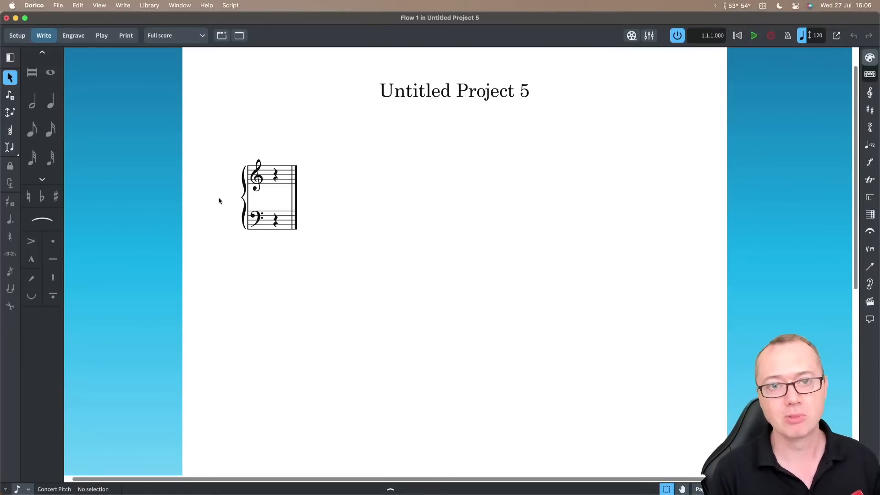
- Add a solo player holding a Violin to the project in Setup mode
key(super+1)
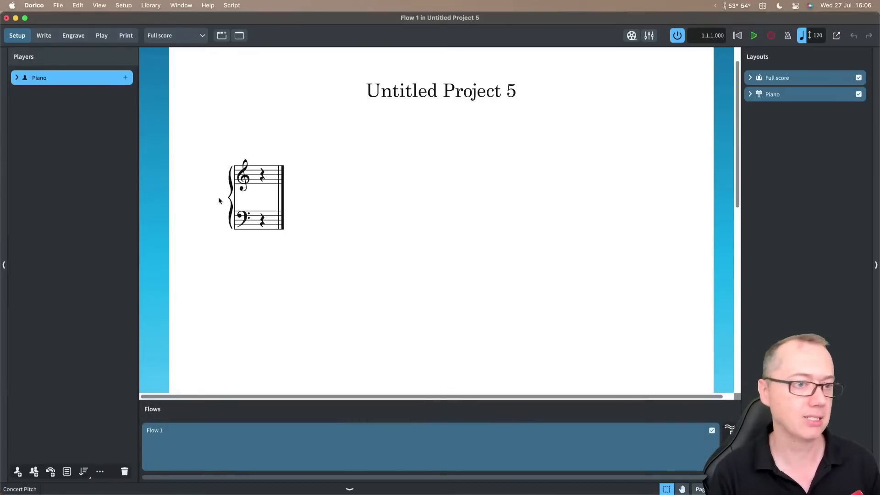
key(shift+p)
text(violin)
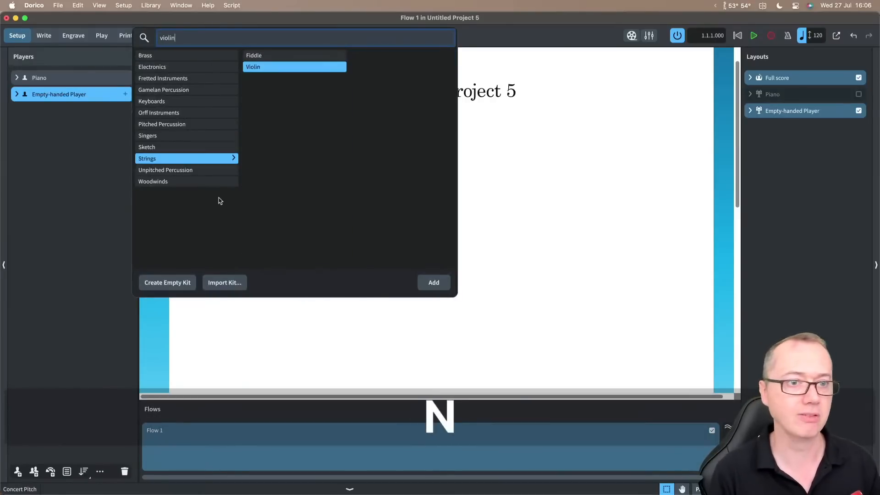
key(Return)
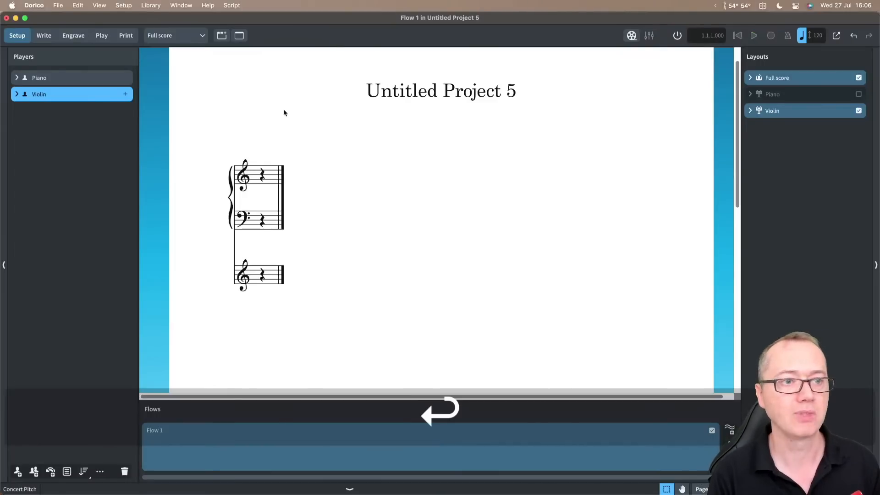
- Move the Violin player above the Piano player and re-sort the players into orchestral order
click(69, 76)
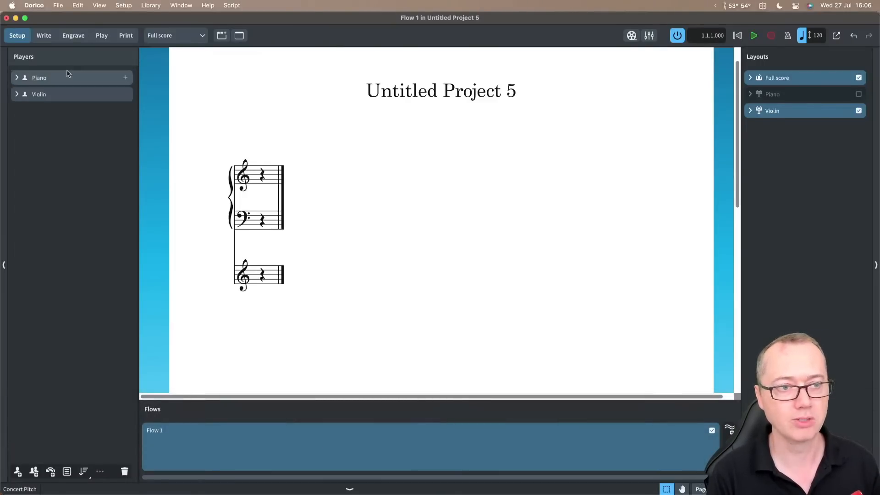
key(alt+Up)
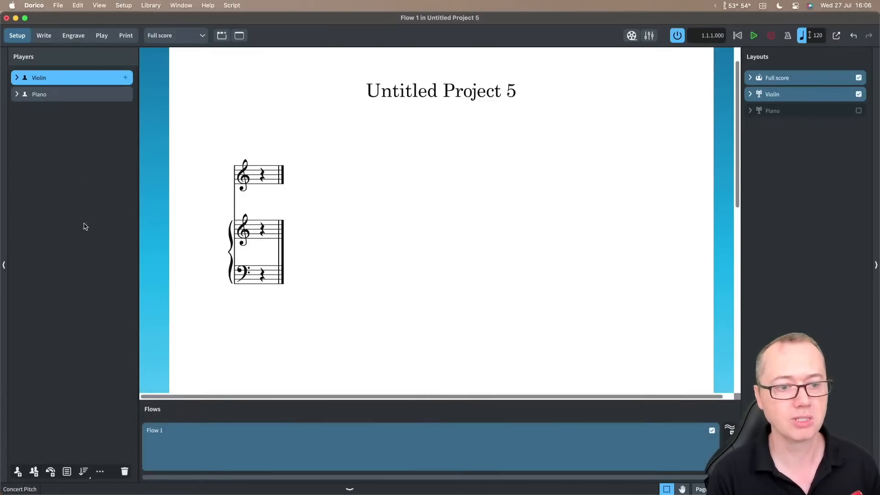
click(83, 472)
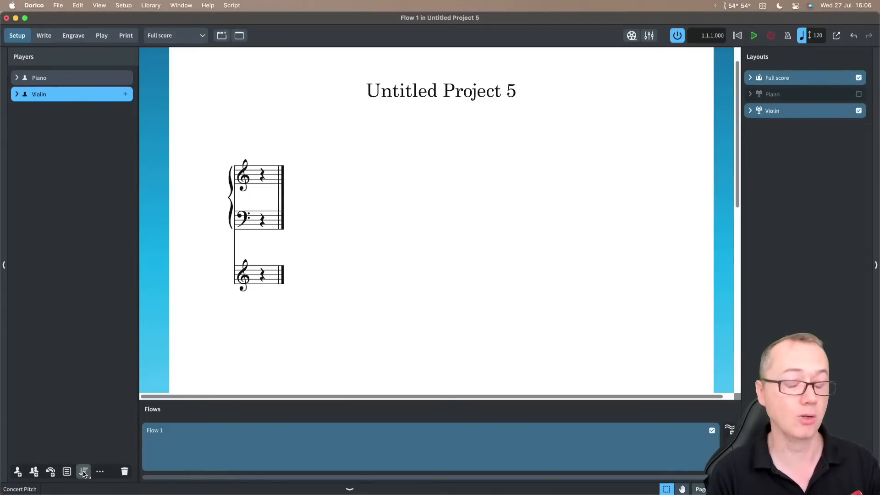
- Set the automatic player ordering to None and move the Violin player above the Piano player
click(83, 472)
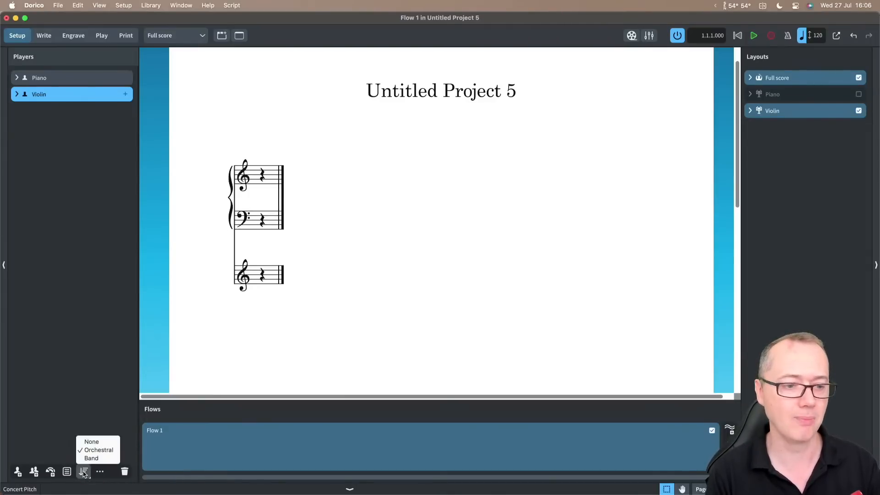
click(82, 443)
drag(49, 95, 46, 80)
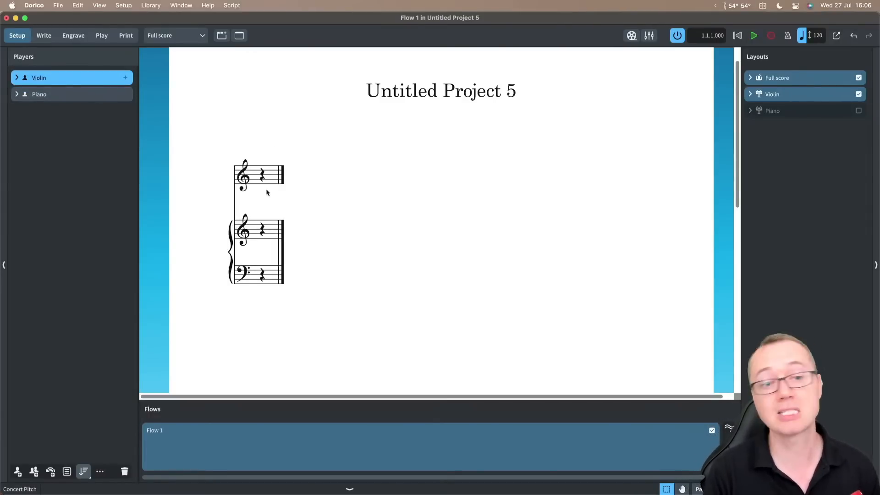
- In the full score's Layout Options, show Full staff labels on the first system and Abbreviated labels on subsequent systems
key(super+2)
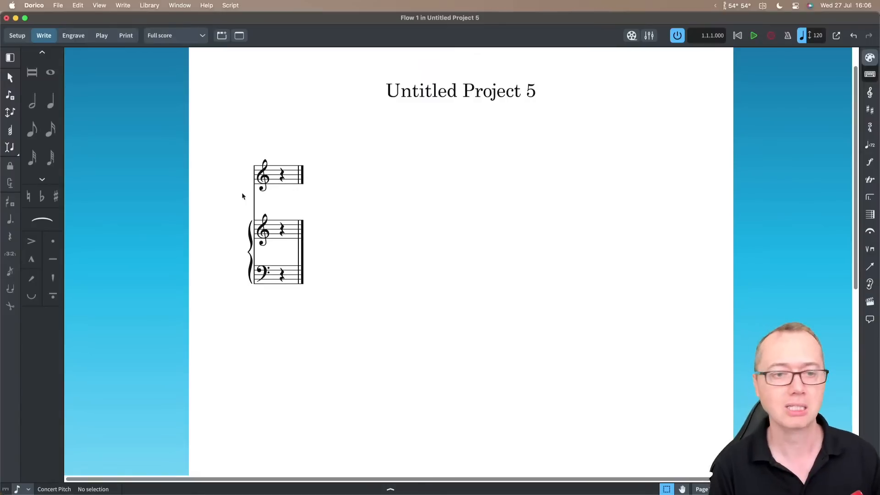
click(150, 5)
click(171, 211)
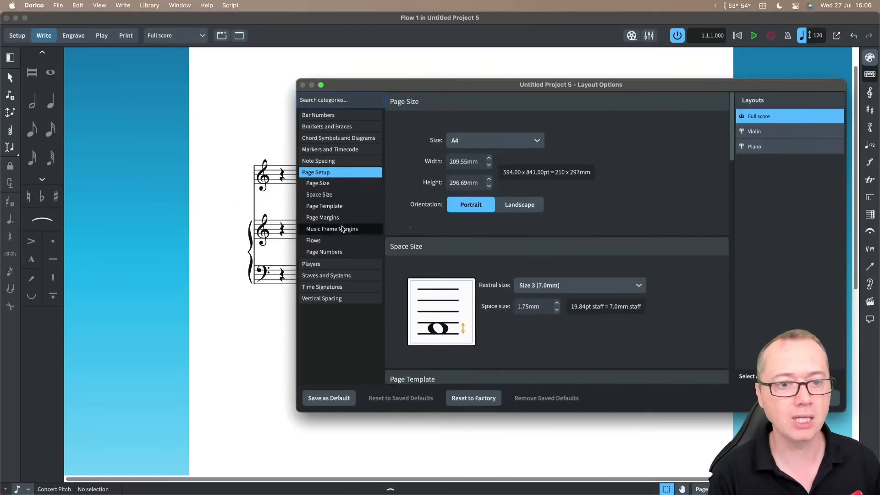
click(340, 275)
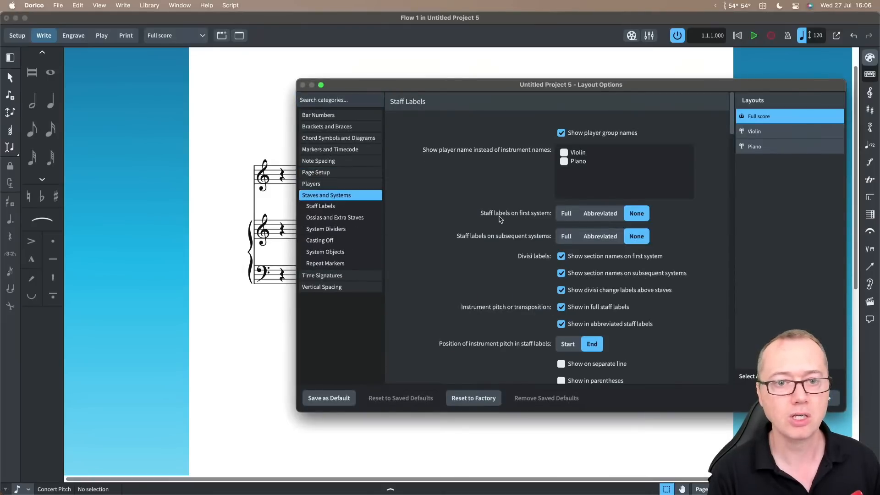
click(567, 216)
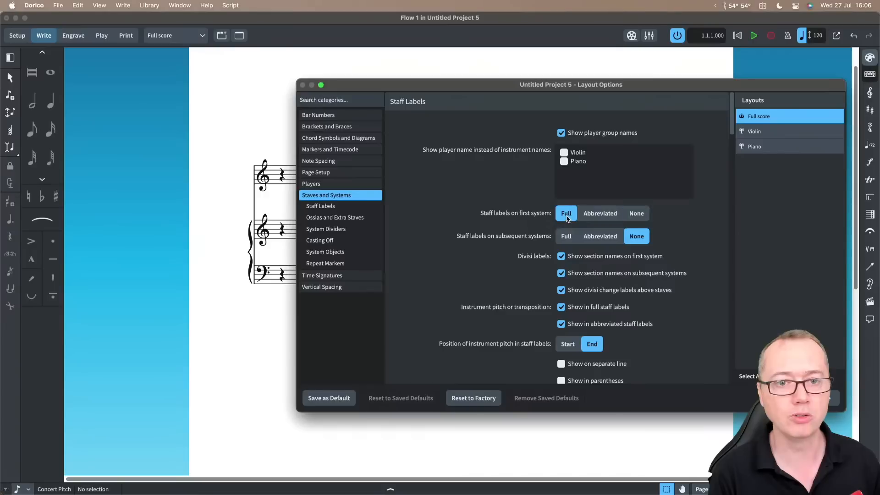
click(601, 236)
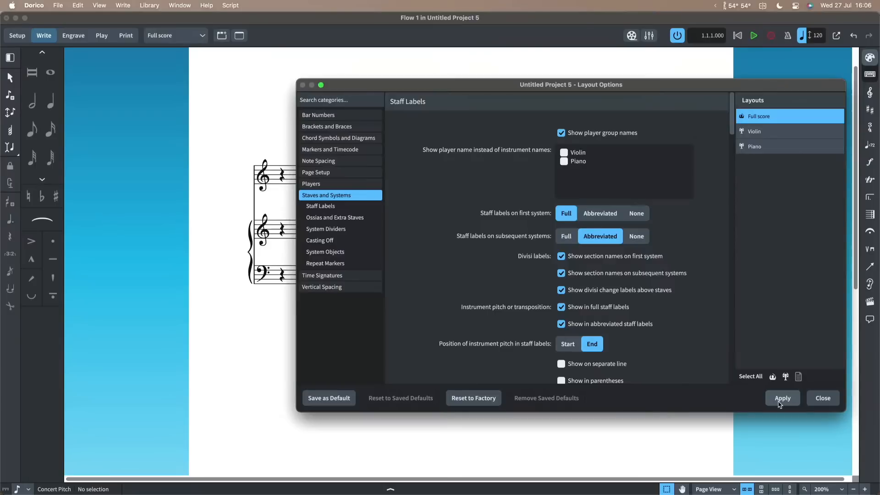
click(779, 404)
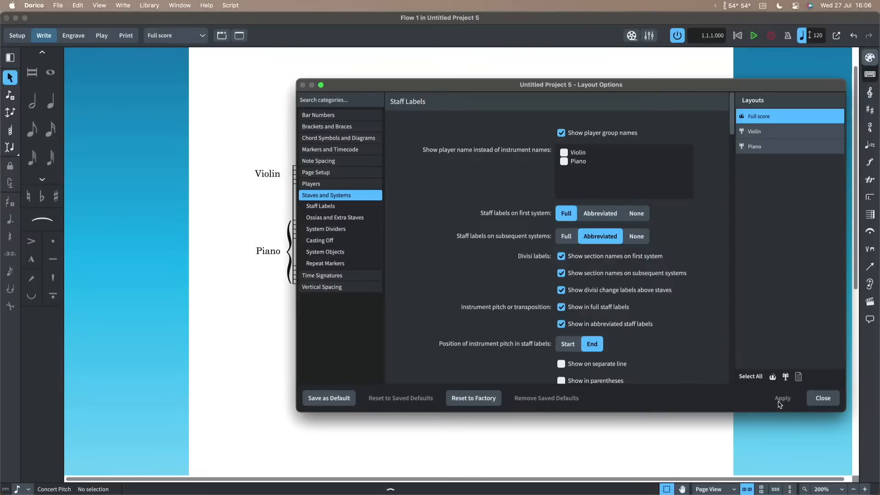
click(812, 398)
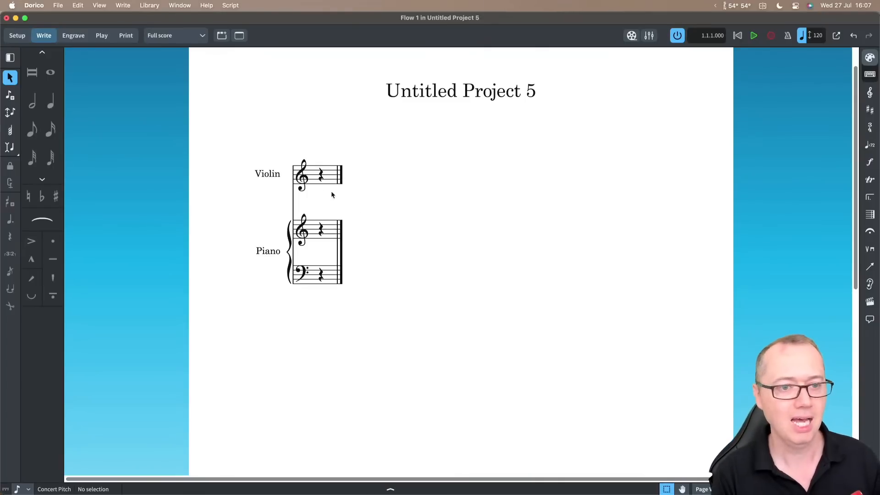
- Enter quarter notes C4, A4, G♯4, B3, G♮4, F♯4, A3, C♯4 and E4 in the piano's upper staff
click(321, 175)
click(321, 229)
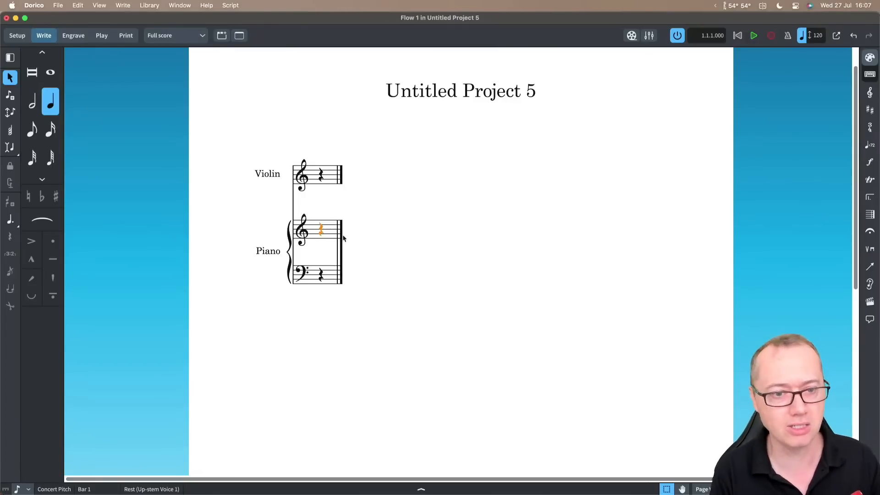
double_click(314, 229)
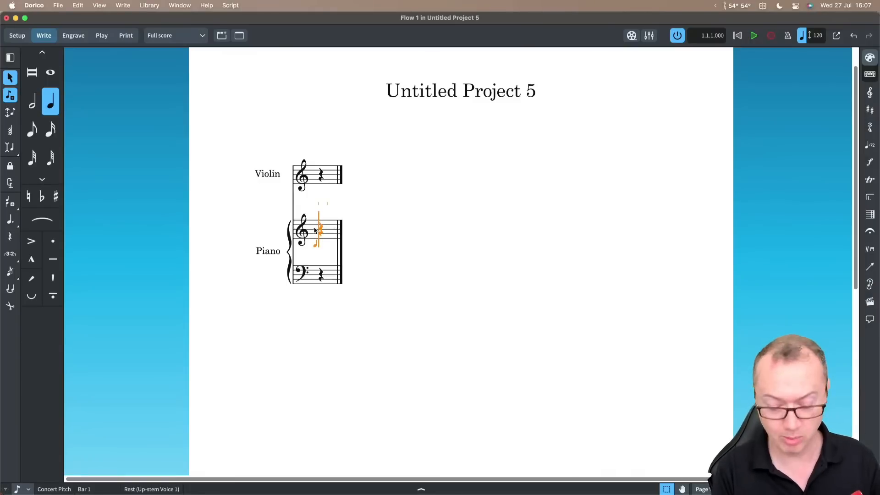
key(Return)
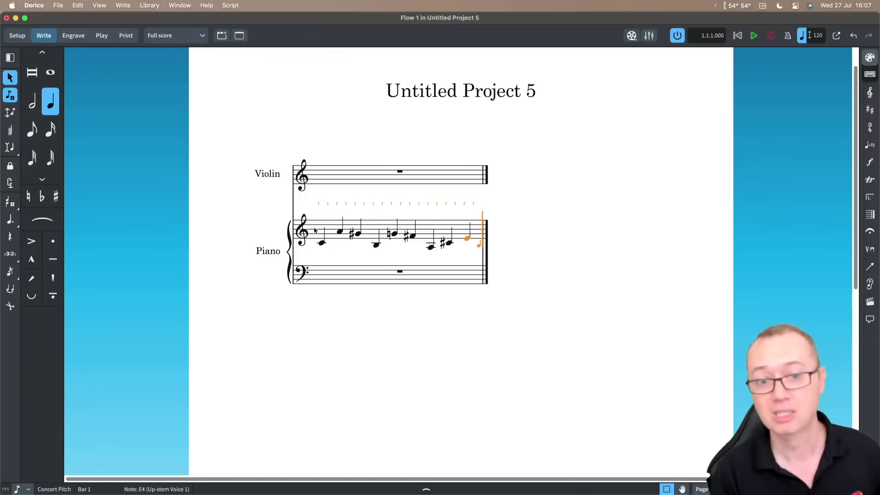
key(Return)
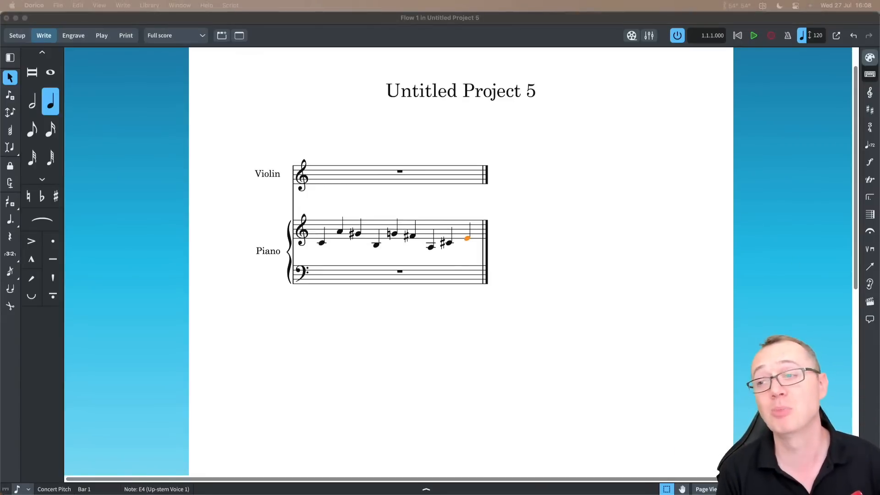
- Switch to Safari and examine the icancompose.com article's cipher grid for converting letters into musical notes
drag(879, 42, 593, 16)
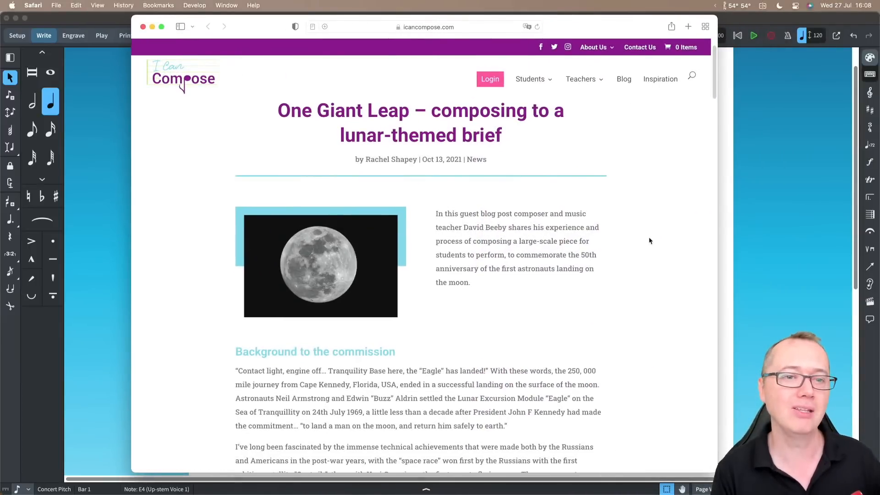
scroll(650, 236, down, 10)
scroll(650, 233, up, 7)
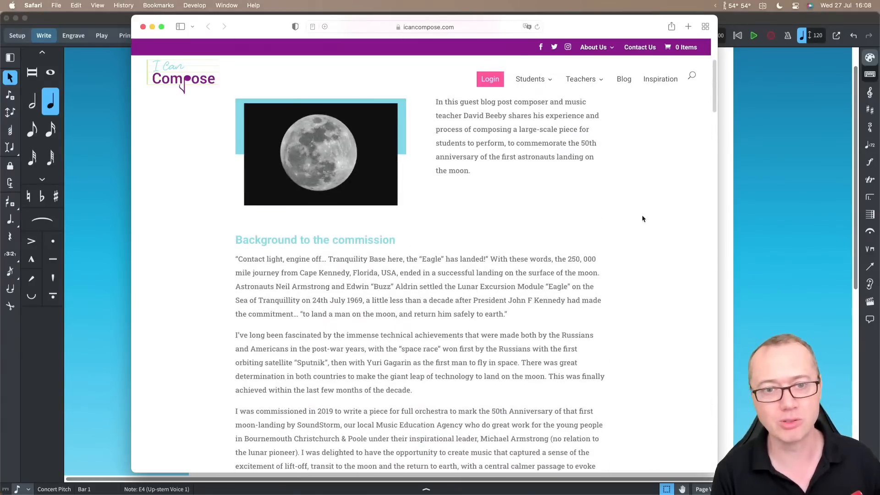
scroll(642, 215, down, 10)
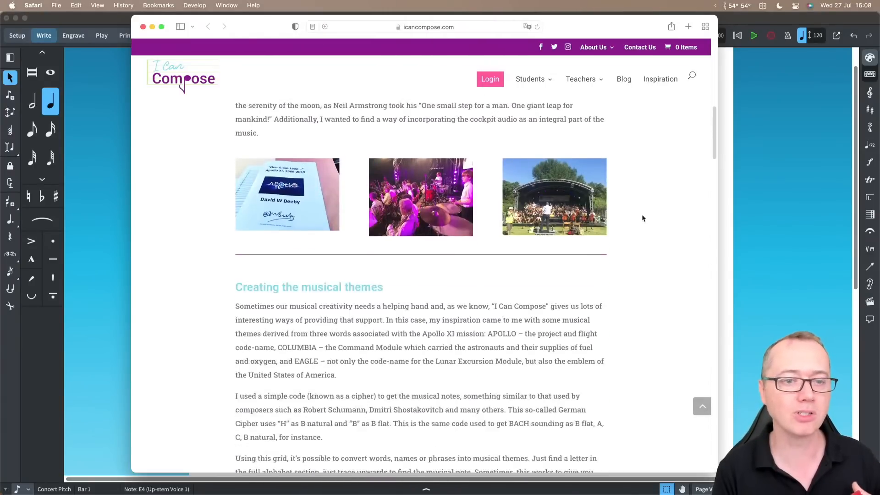
scroll(643, 213, down, 5)
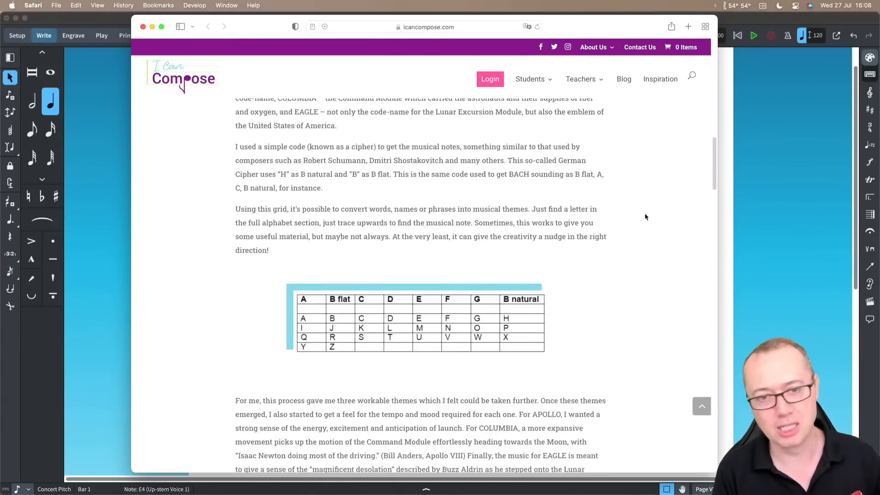
scroll(645, 213, down, 1)
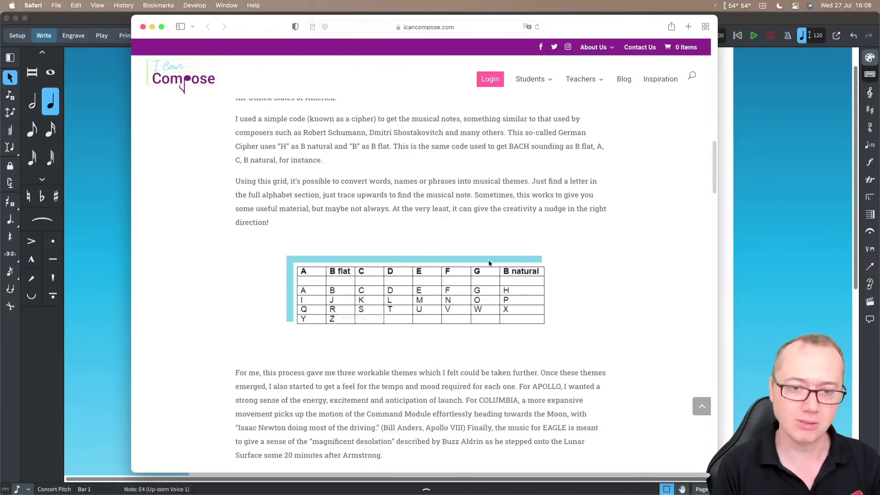
drag(259, 26, 879, 183)
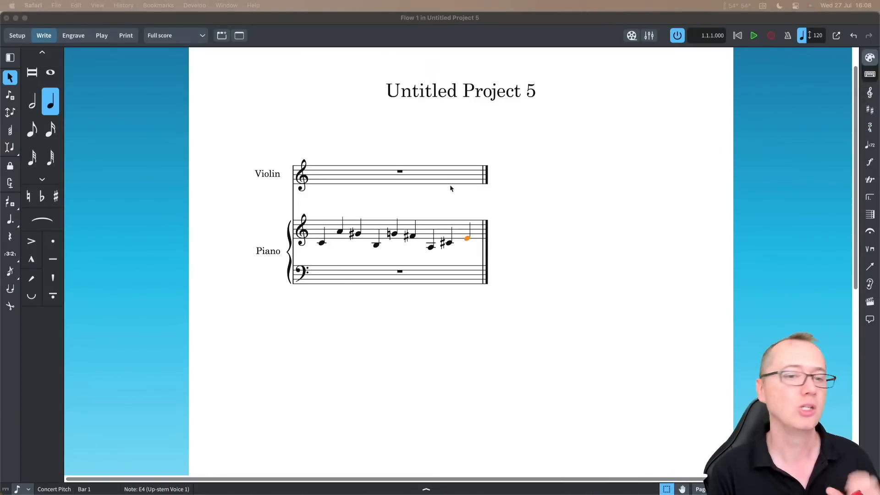
- Play back the piano's note row from its first note, C4
click(324, 245)
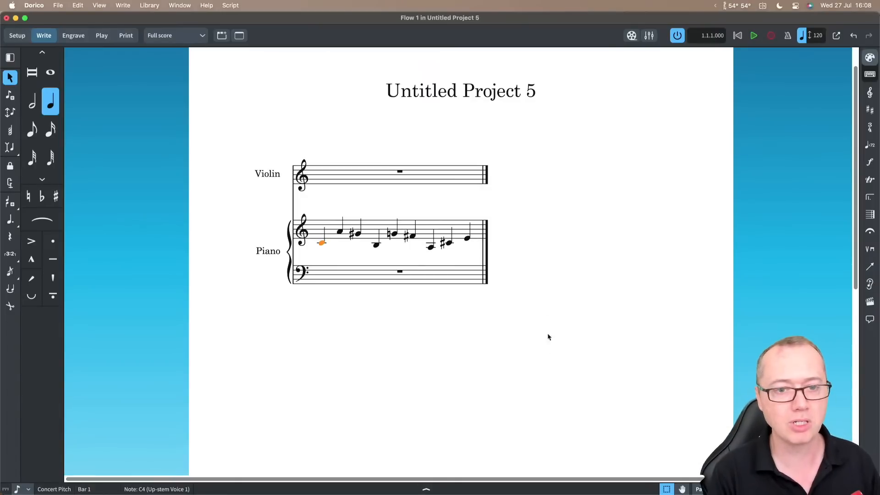
key(F3)
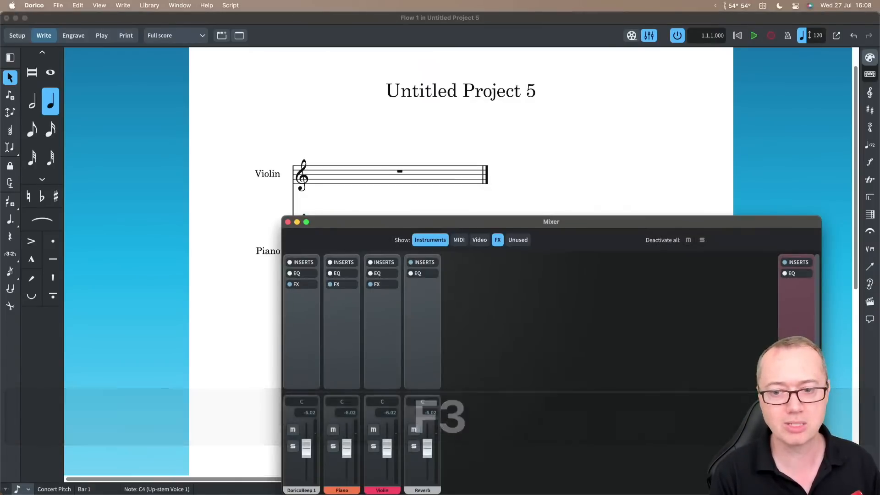
key(F3)
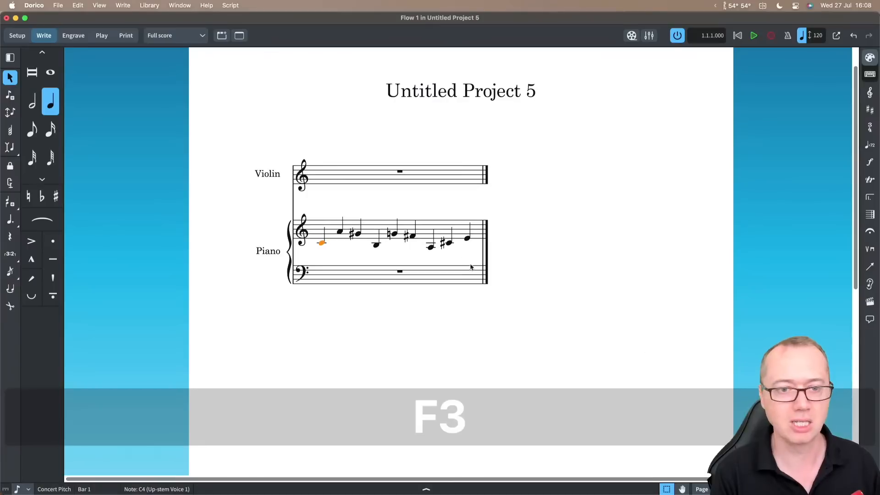
click(340, 233)
click(320, 244)
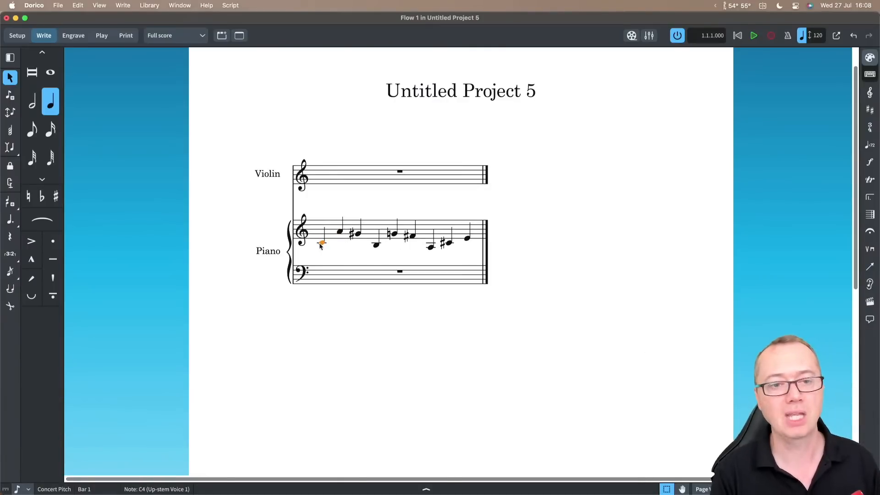
key(p)
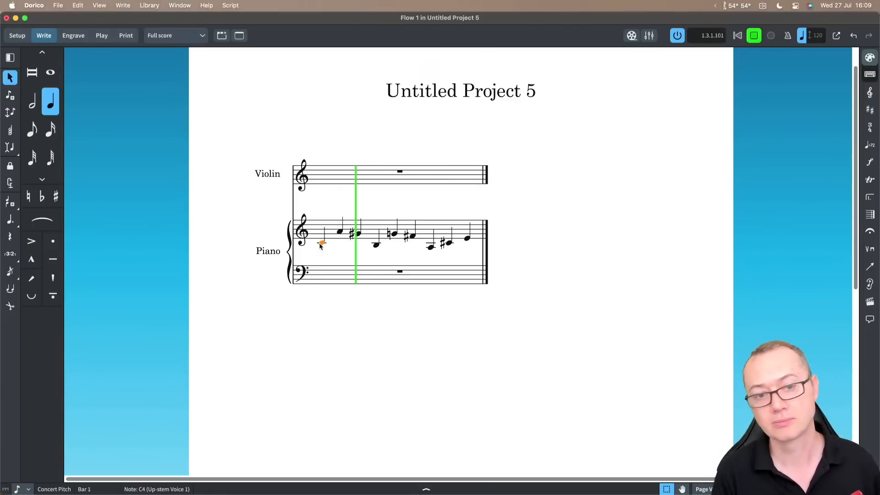
key(space)
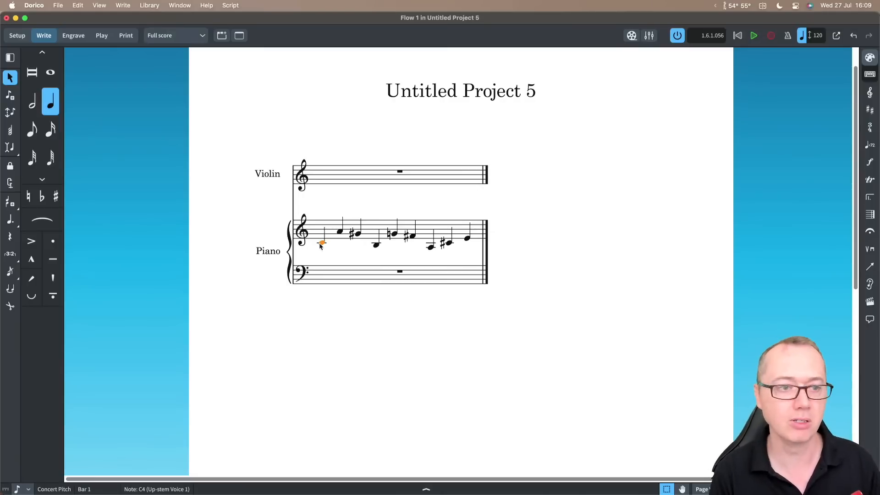
- Turn on Insert mode during note input on the piano's upper staff, and advance the caret from the first to the second note
key(Return)
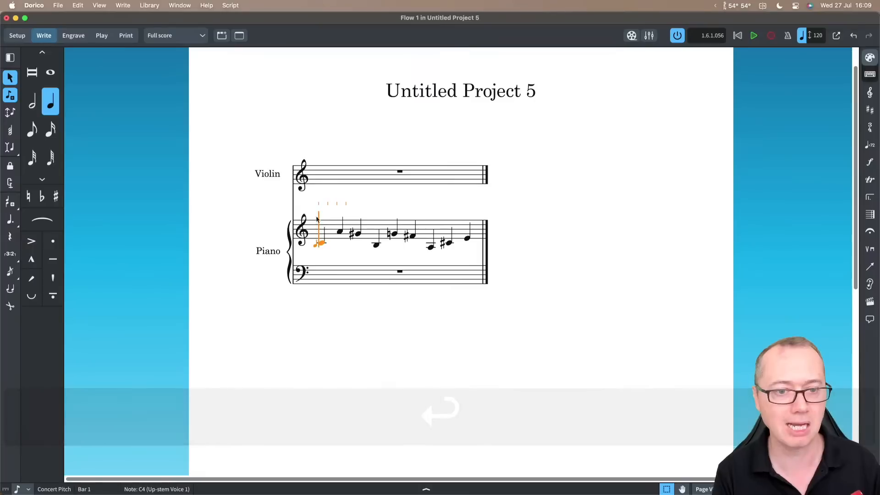
key(slash)
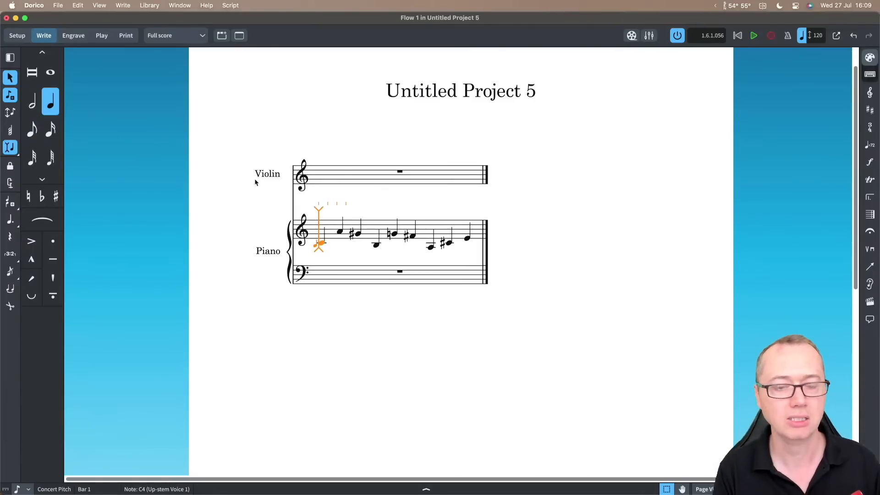
key(Right)
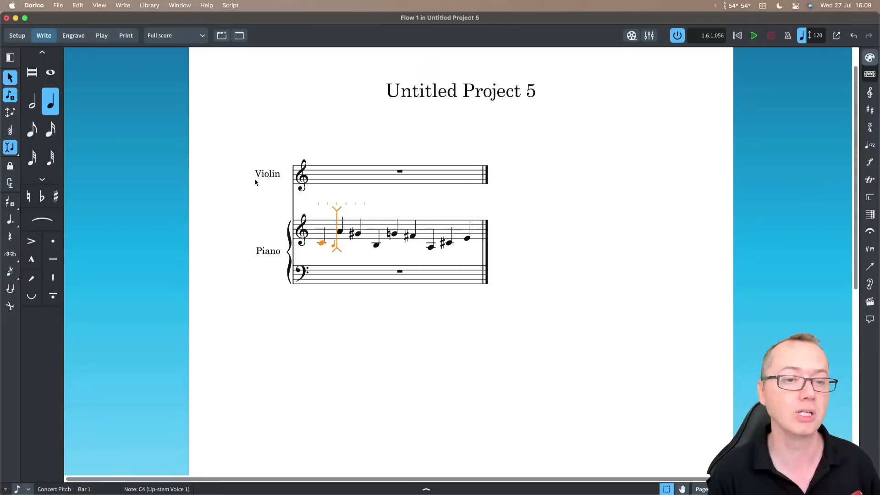
key(Return)
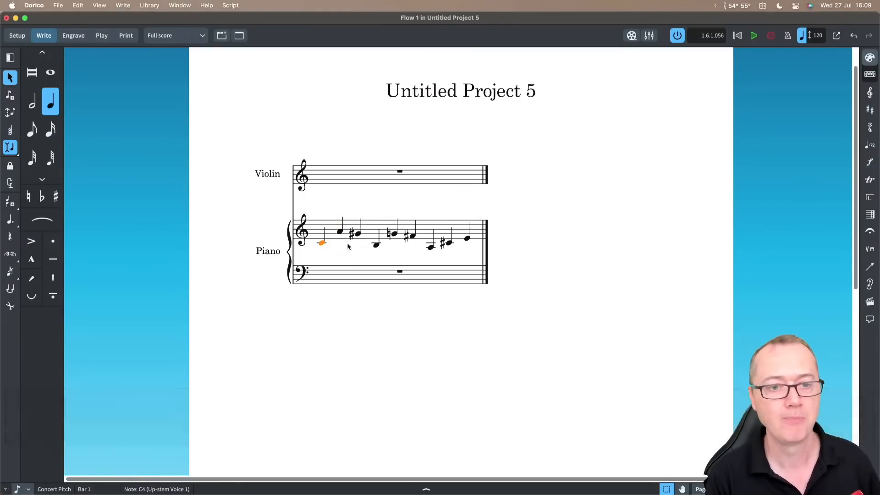
- Try making the piano's A4 and G♯4 eighth notes with Insert mode off, undo it, and make them eighth notes with Insert mode on
click(340, 232)
key(shift+Right)
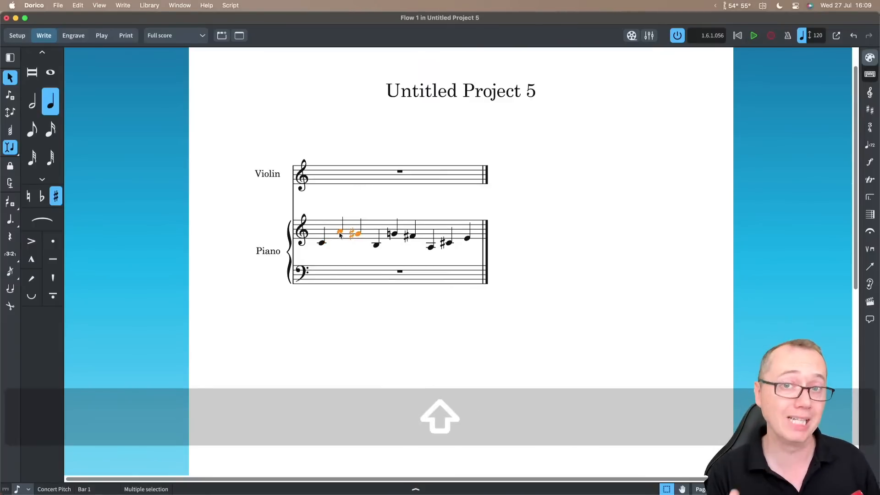
key(i)
key(5)
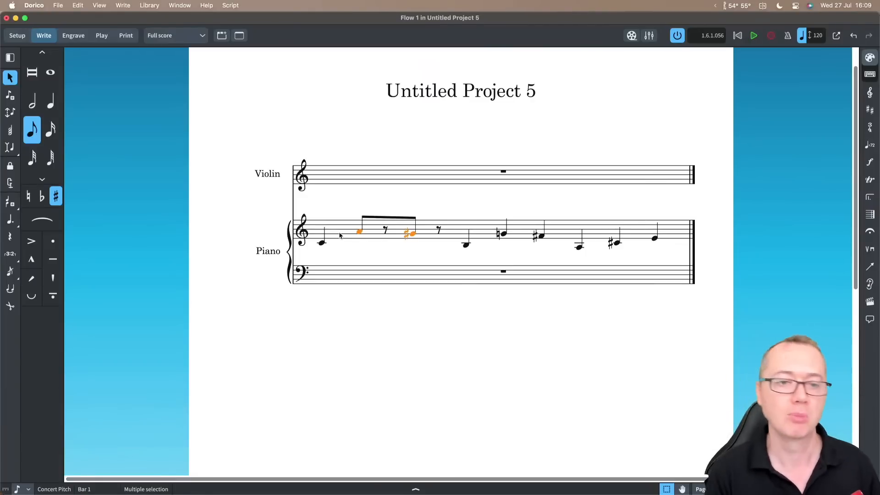
key(super+z)
key(i)
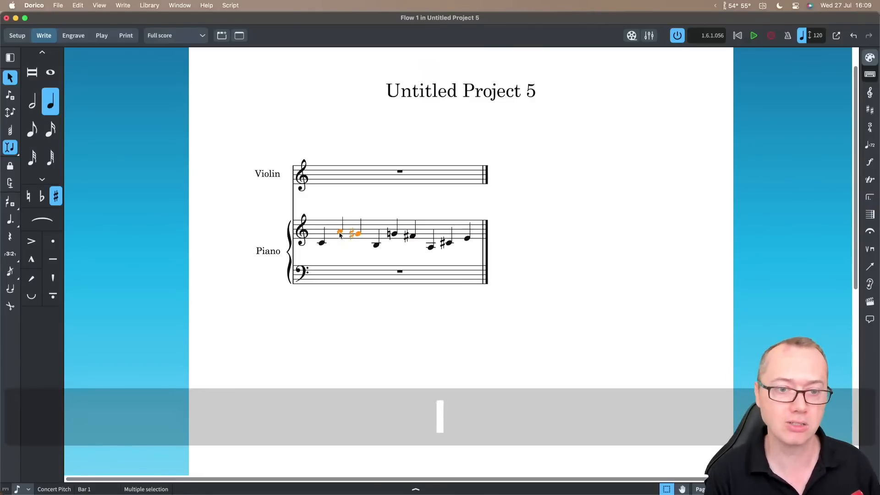
key(5)
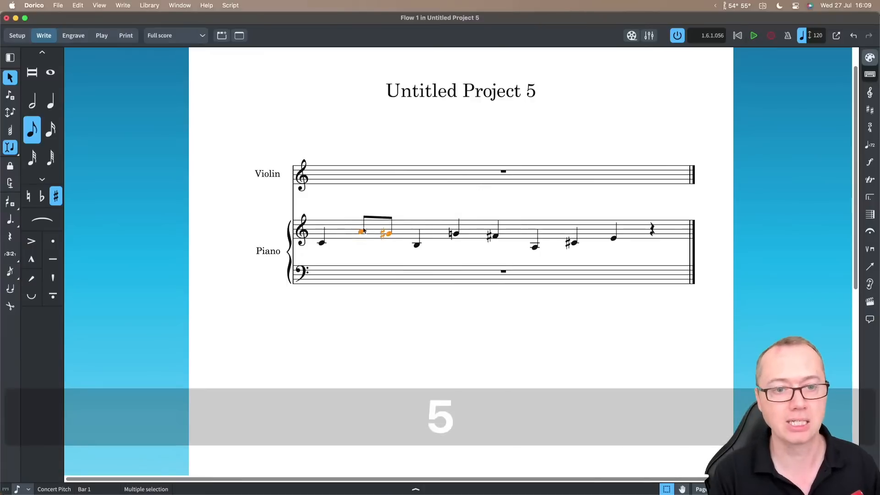
- Change the piano's G♮4 and the following F♯4 to eighth notes with Insert mode on
click(457, 235)
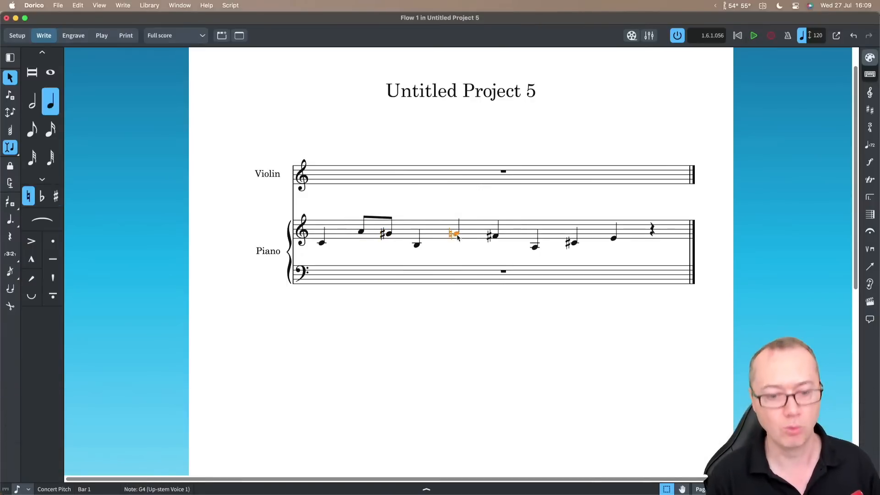
key(shift+Right)
key(5)
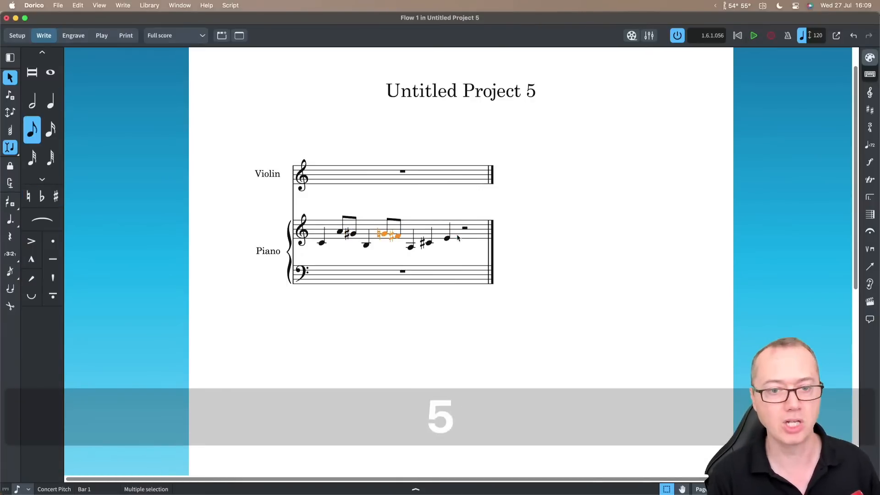
- Play back the piano's edited rhythm from the first note, C4, and stop playback
click(322, 243)
key(p)
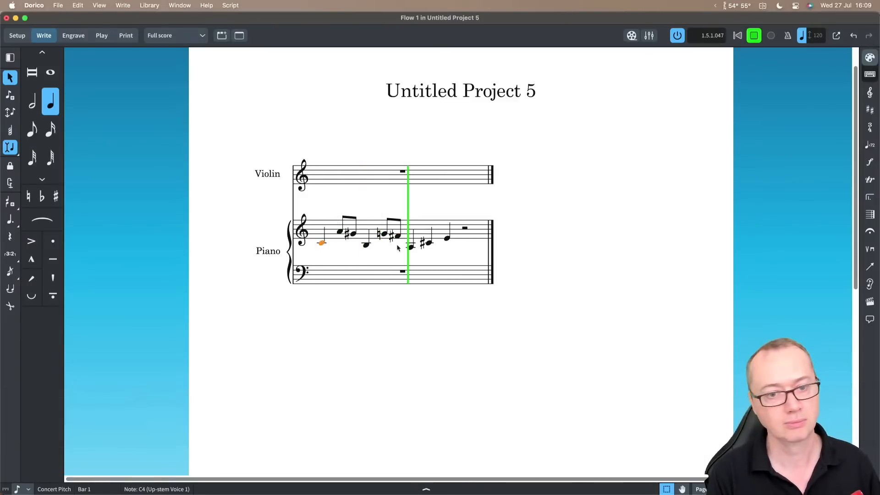
key(space)
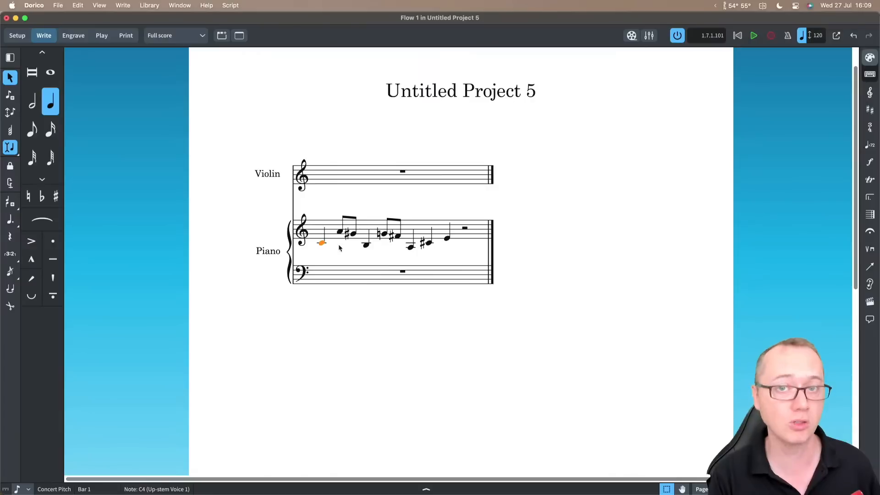
- Try raising the piano's first note chromatically from C4 to E♭4, and lower it back to C4
key(alt)
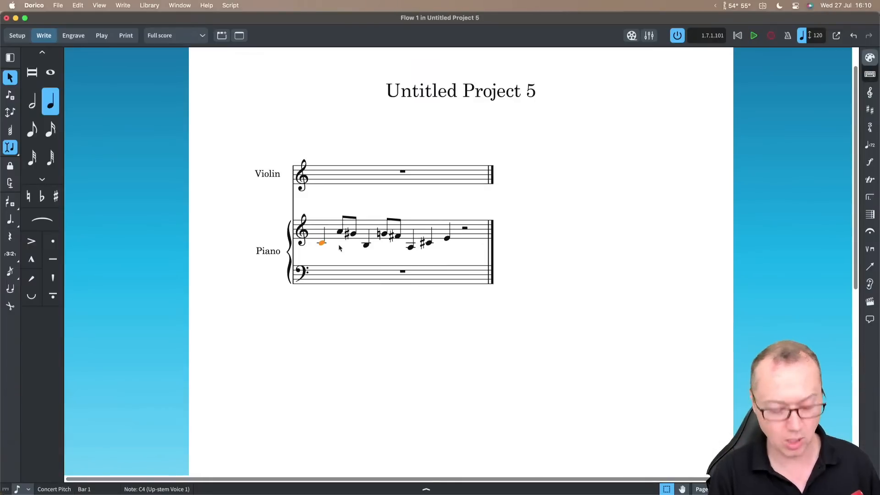
key(alt+shift+Up)
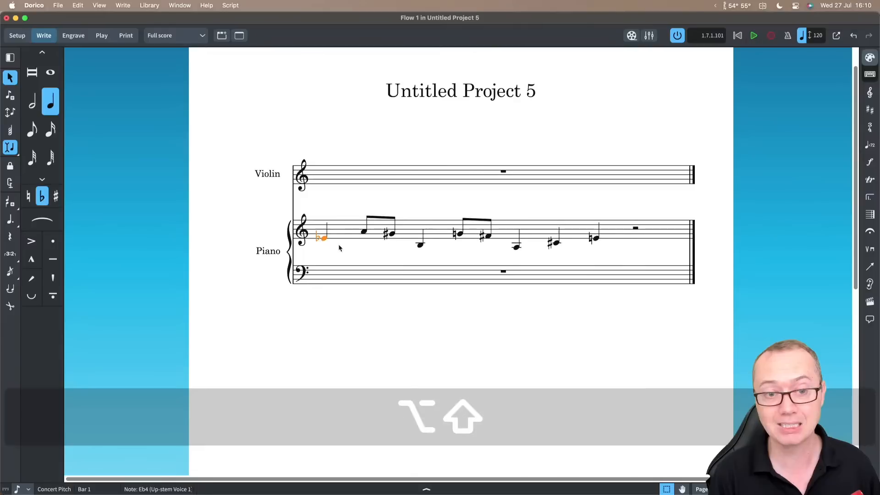
key(alt+shift+Down)
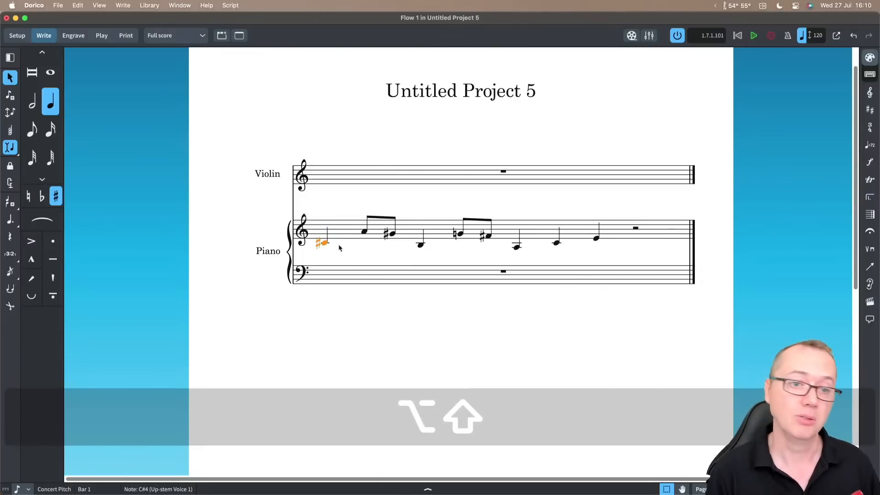
key(alt+shift+Down)
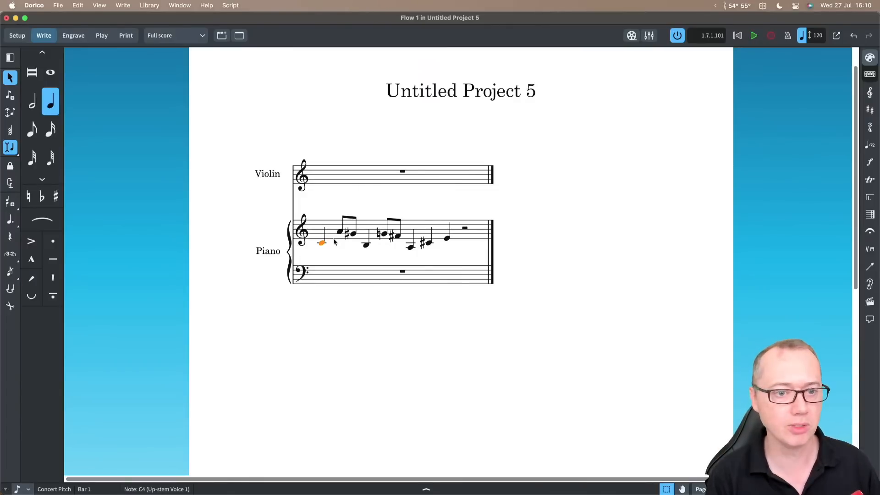
- Add a 4/4 time signature at the start of the score
key(shift+m)
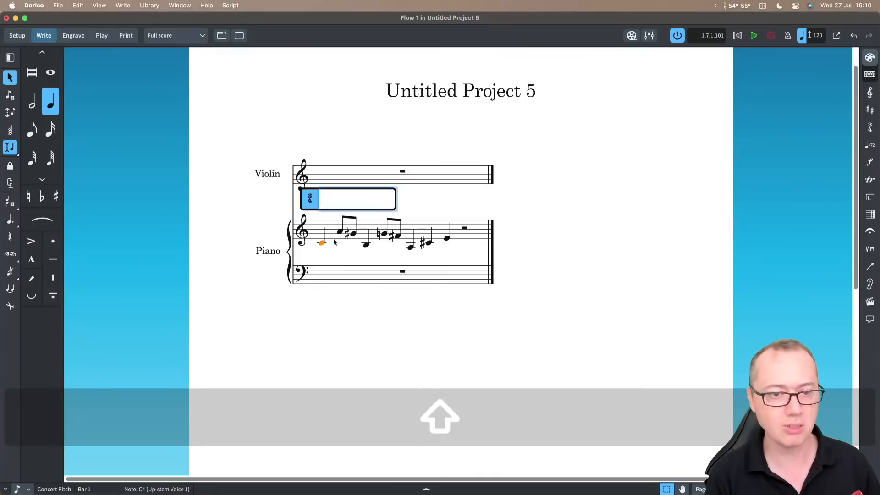
text(4/4)
key(Return)
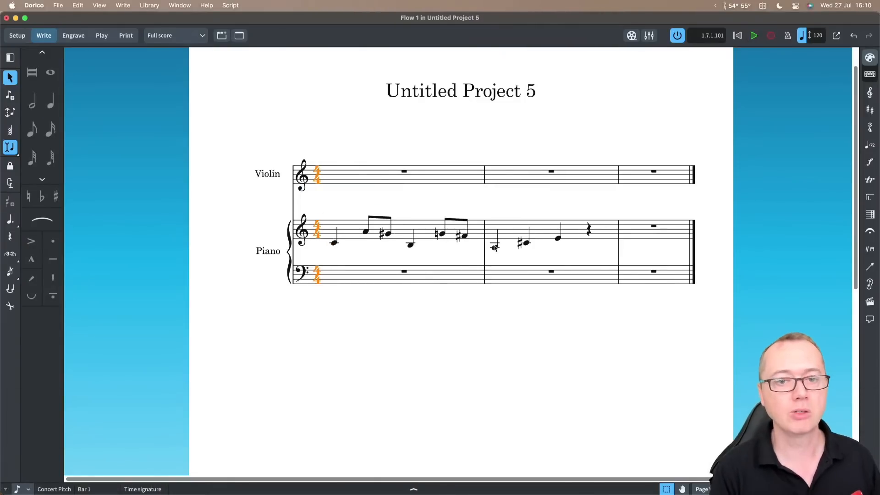
- Try moving the piano's E4 in bar 2 to a later rhythmic position, and move it back to beat 3
click(527, 244)
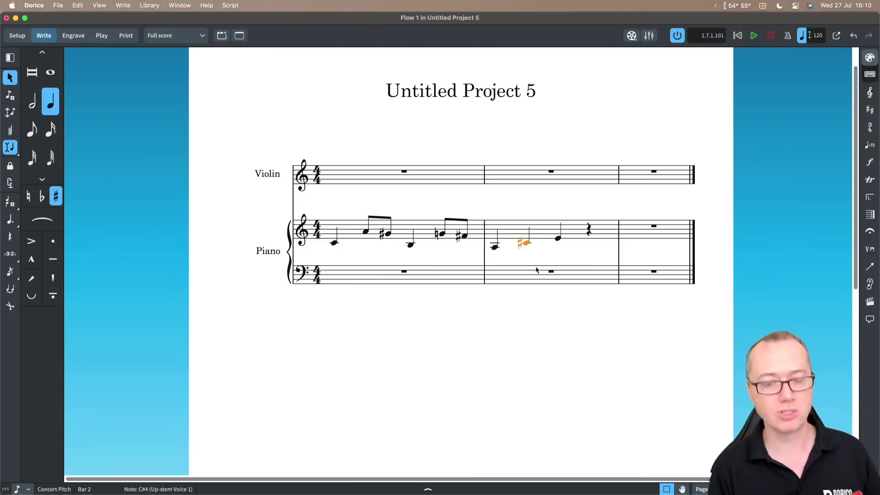
key(Right)
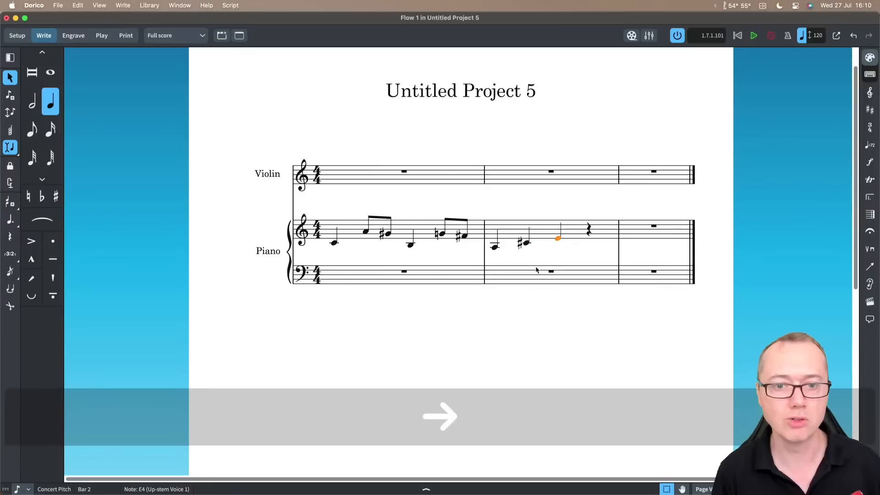
key(alt)
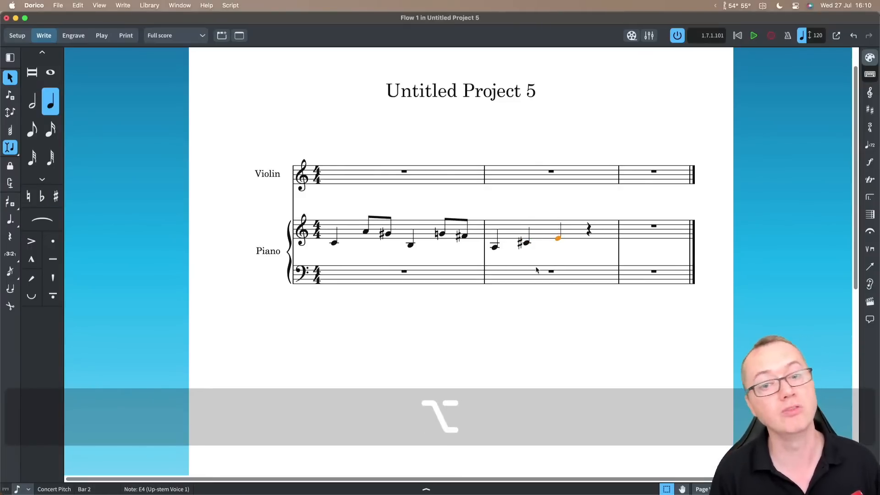
key(alt+Right)
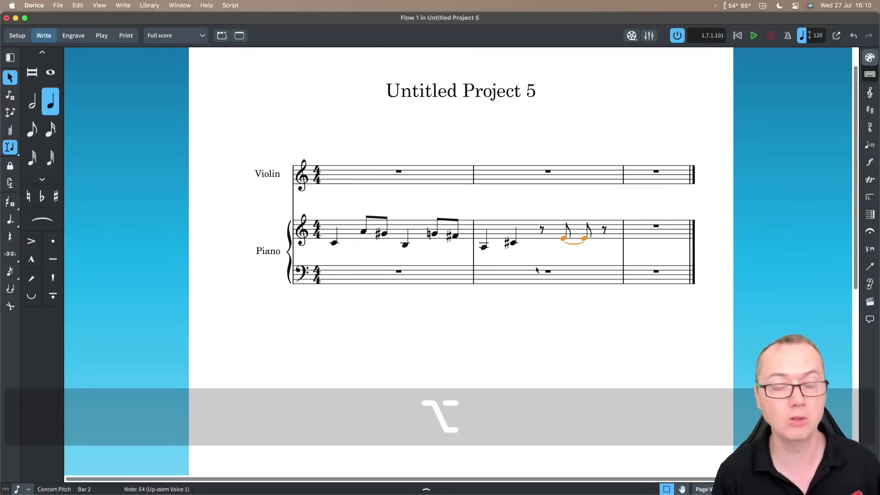
key(alt+Right)
key(alt+Left)
key(alt+Left)
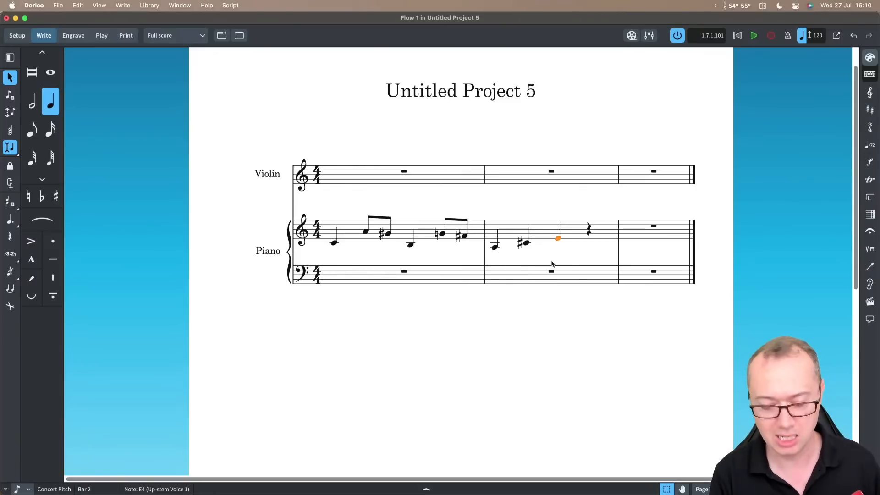
- Turn off Insert mode in note input at the piano's E4 in bar 2, and leave note input
key(Return)
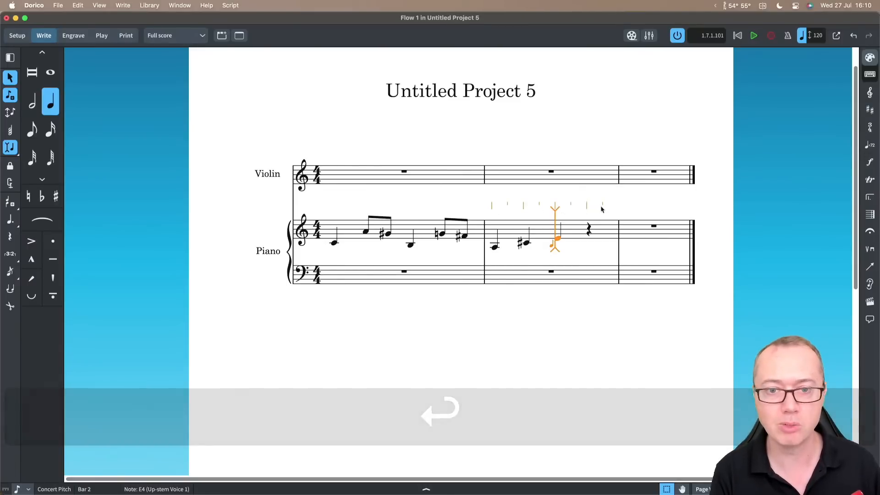
key(i)
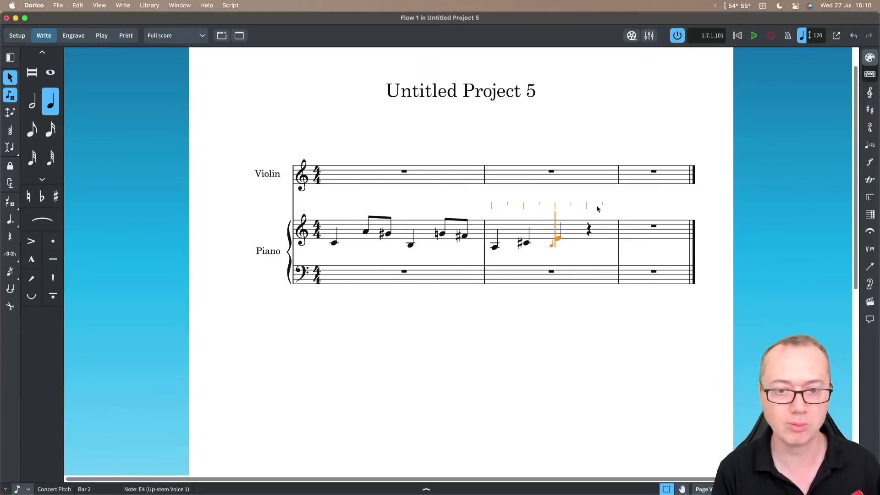
key(Return)
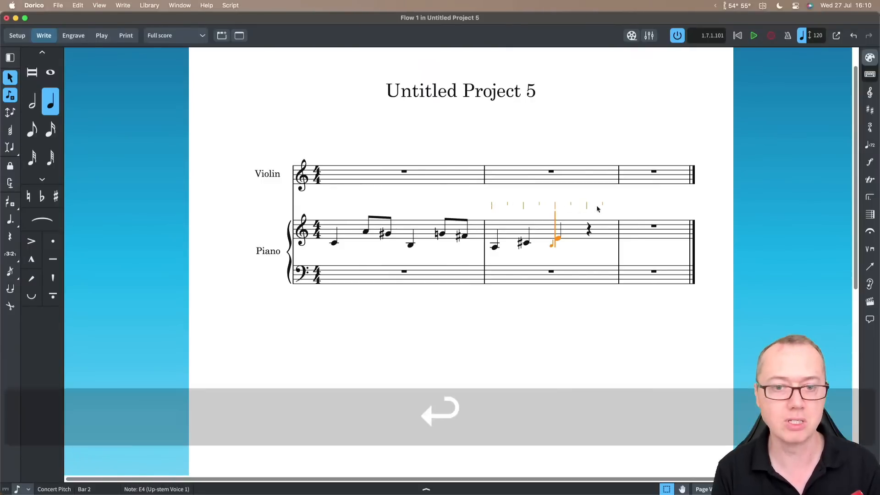
- Look at the rhythmic grid resolution choices, and lengthen the piano's E4 in bar 2 to a half note
click(28, 491)
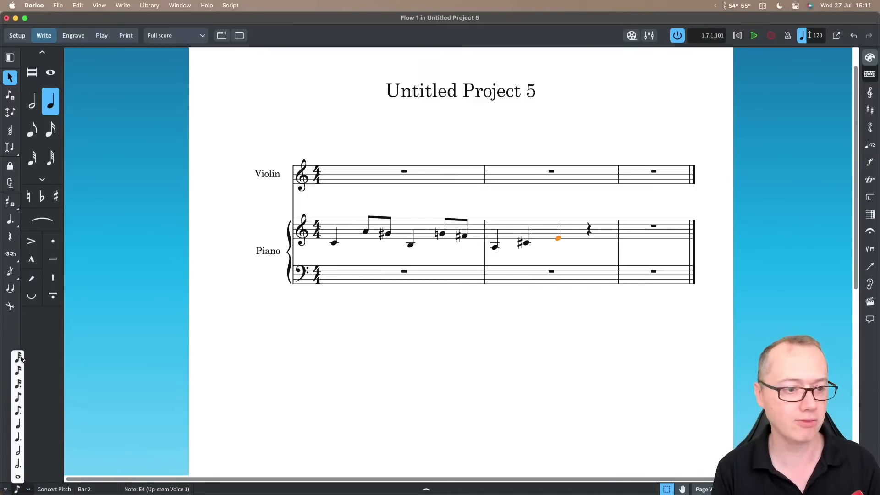
click(357, 308)
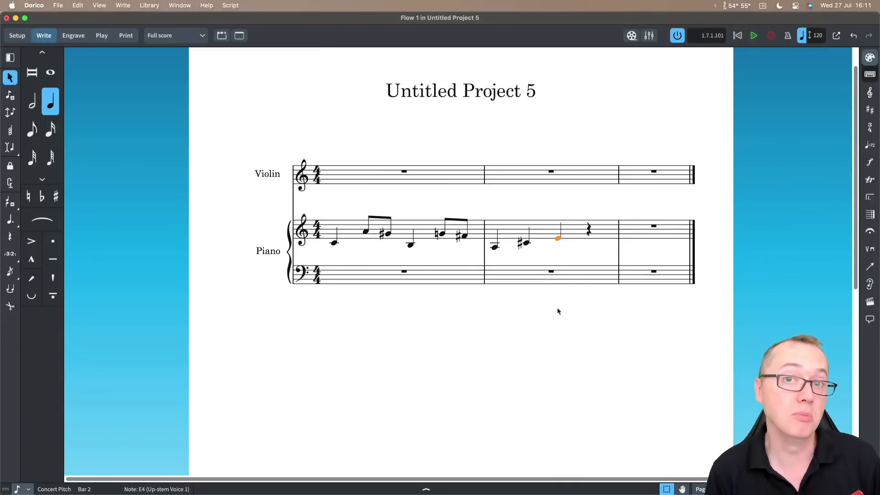
key(alt+Right)
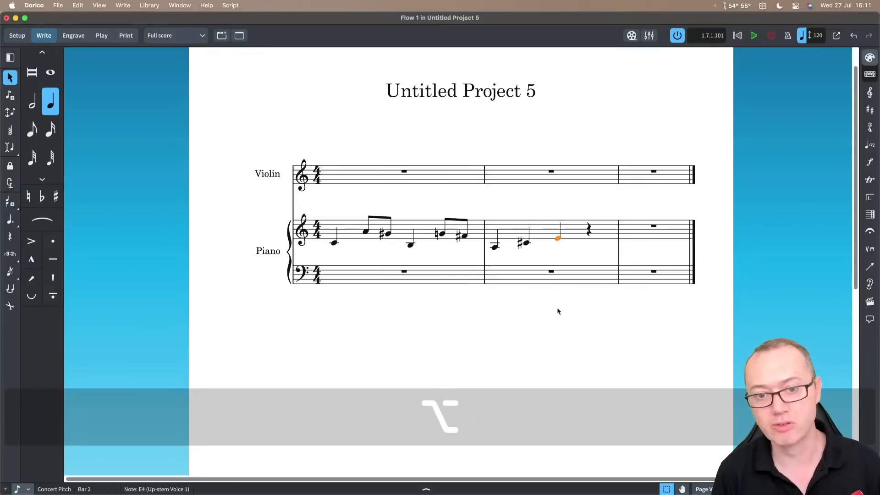
key(alt+shift+Right)
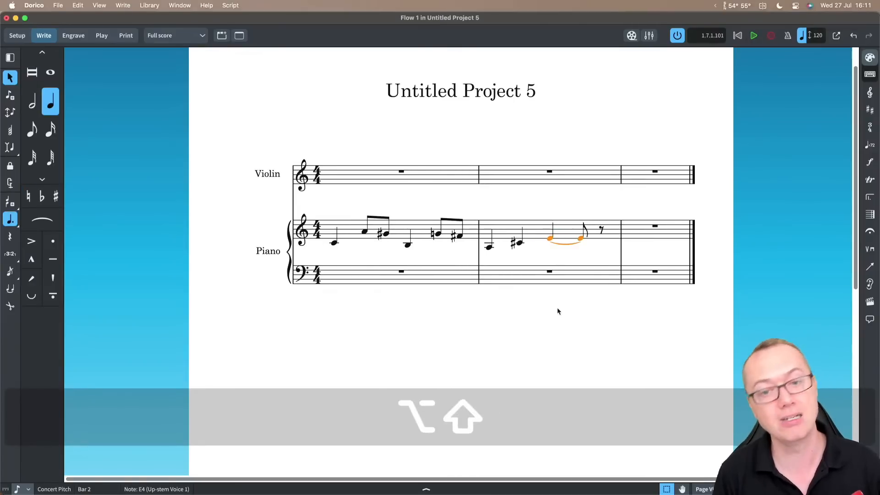
key(alt+shift+Right)
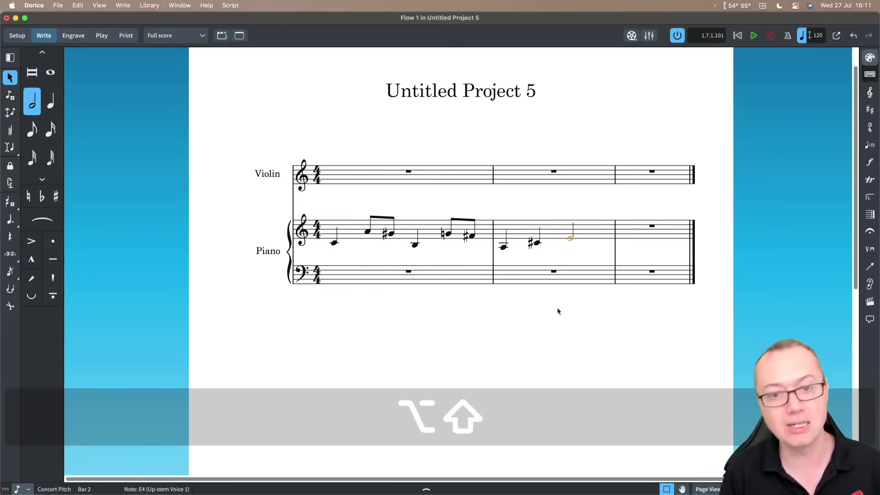
- Try shortening the C♯4 in bar 2 to an eighth note and lengthening it with Insert mode off, and undo the changes
key(Left)
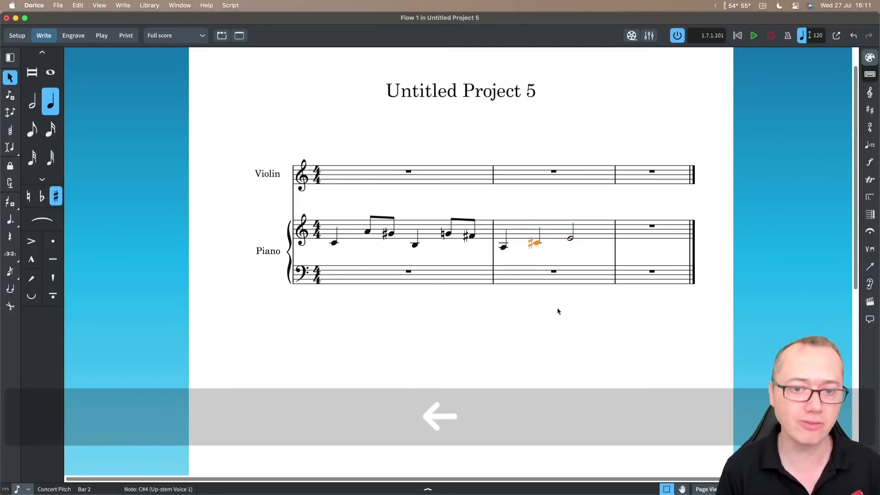
key(alt+shift+Left)
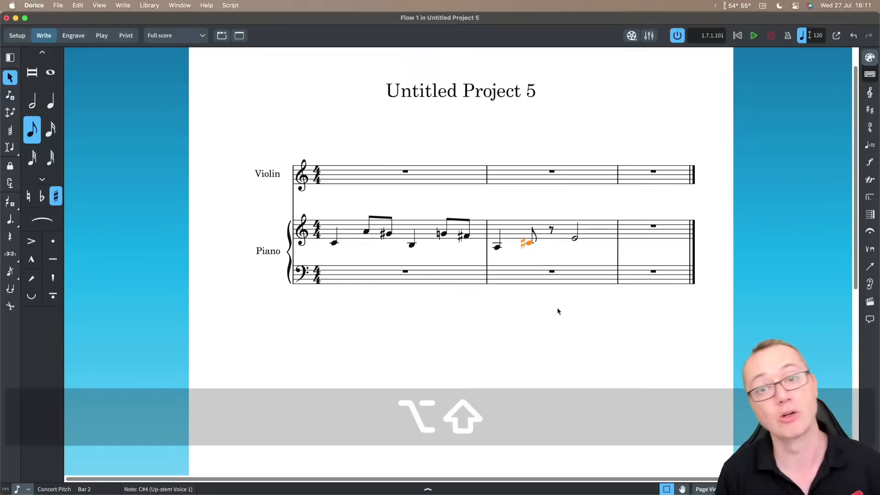
key(alt+shift+Right)
key(alt+shift+Right)
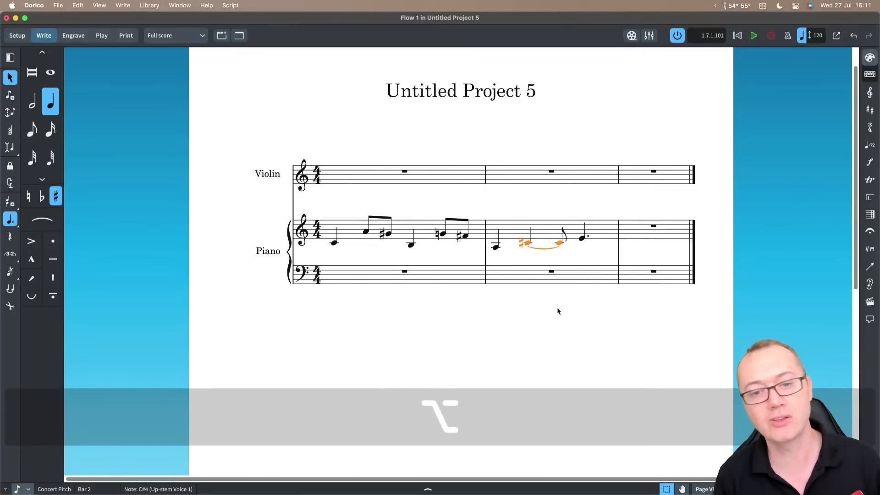
key(super+z)
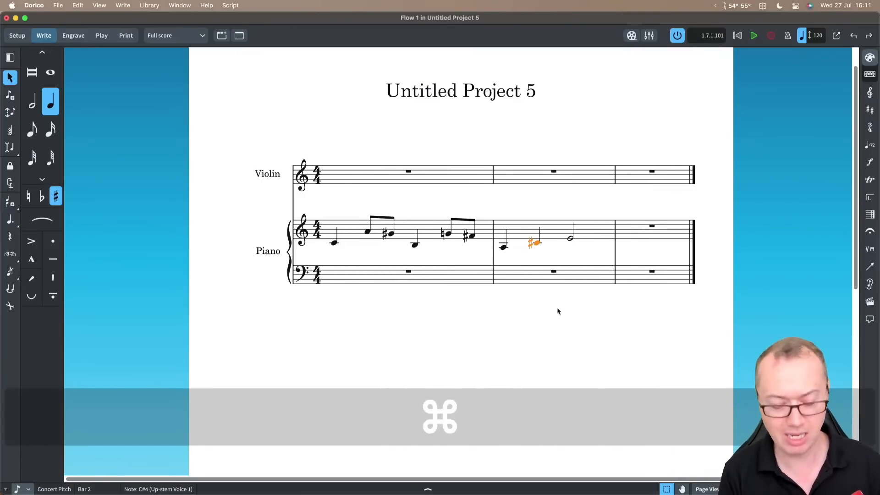
- Turn on Insert mode, try lengthening the C♯4 in bar 2 to a half note, and shorten it back to a quarter note
key(i)
key(alt+shift+Right)
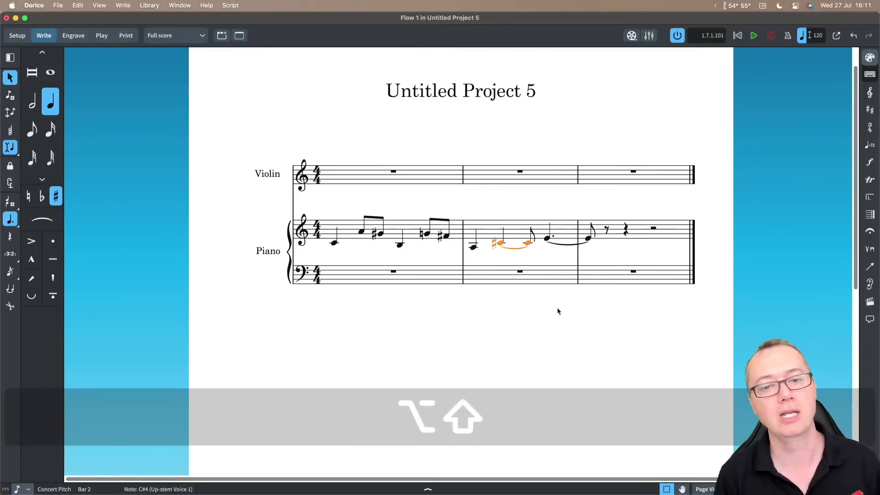
key(alt+shift+Right)
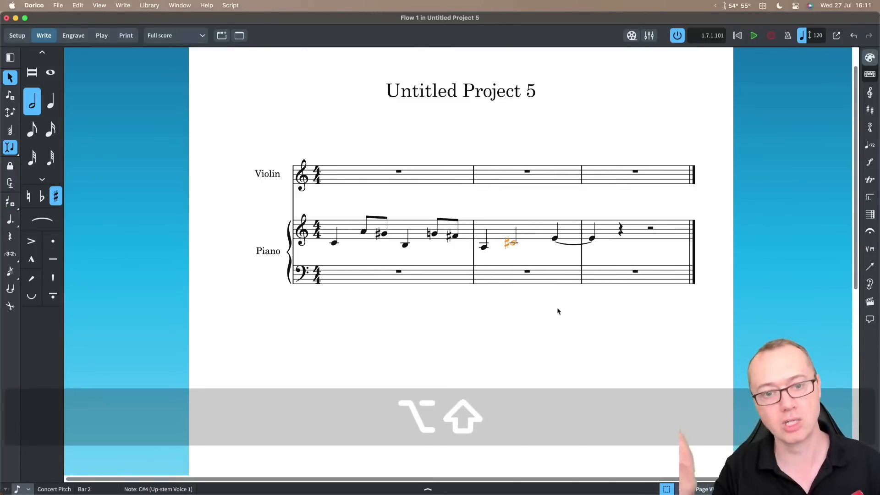
key(alt+shift+Left)
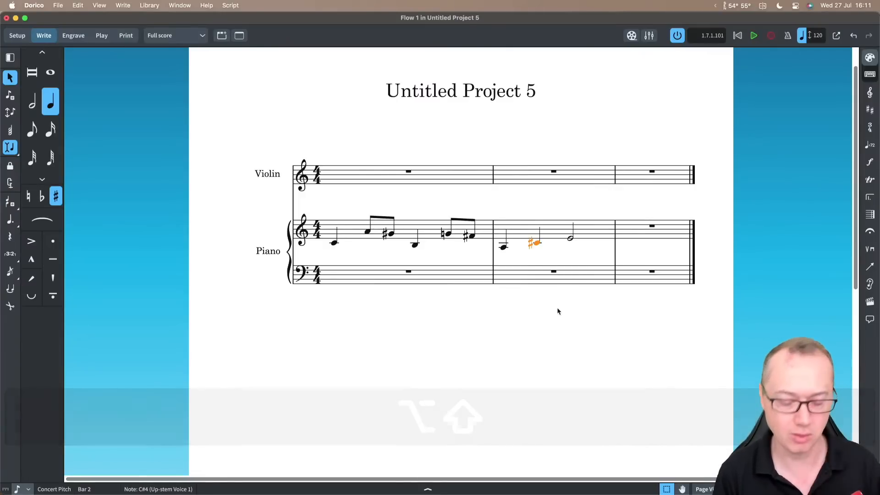
- Play back the piano's 4/4 phrase from the first note, C4, in bar 1
click(334, 243)
key(p)
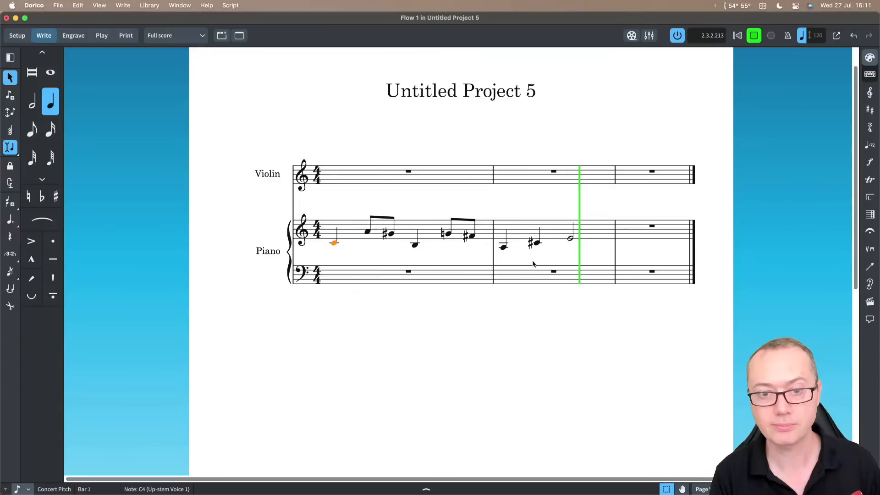
- Lengthen the piano's C♯4 in bar 2 by an eighth note with Insert mode on, and play back the phrase
key(space)
click(535, 243)
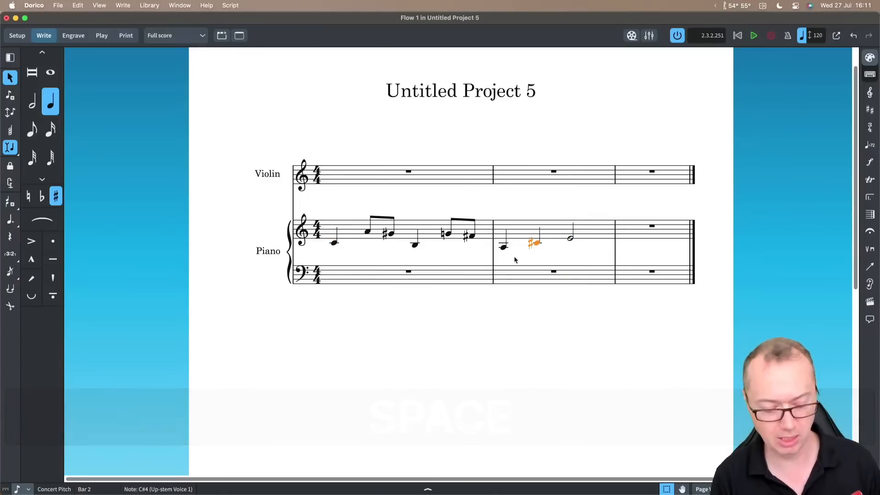
key(alt+shift+Right)
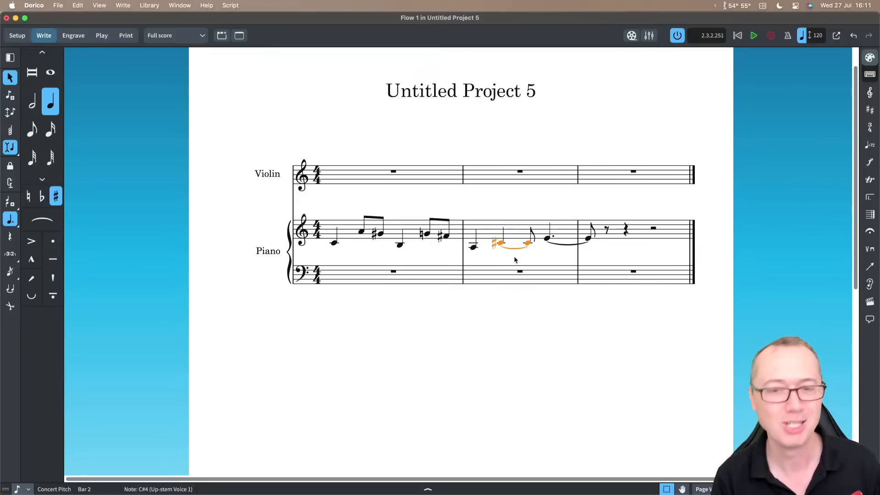
key(shift+space)
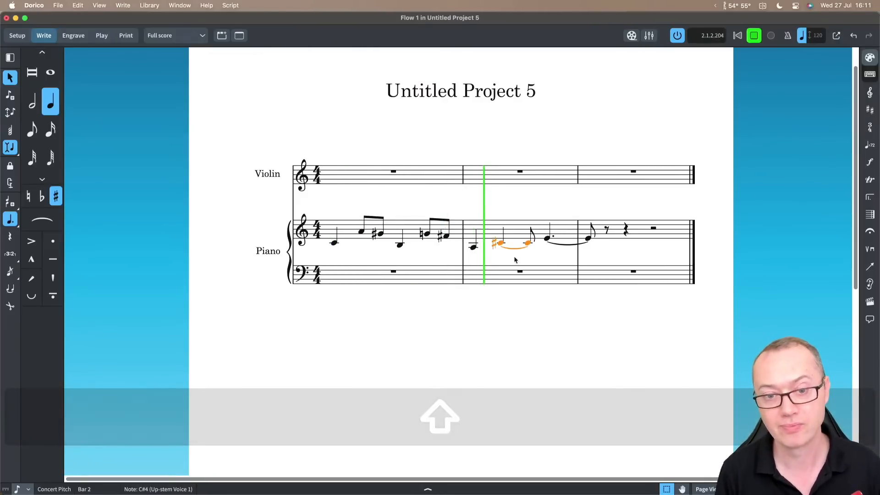
key(space)
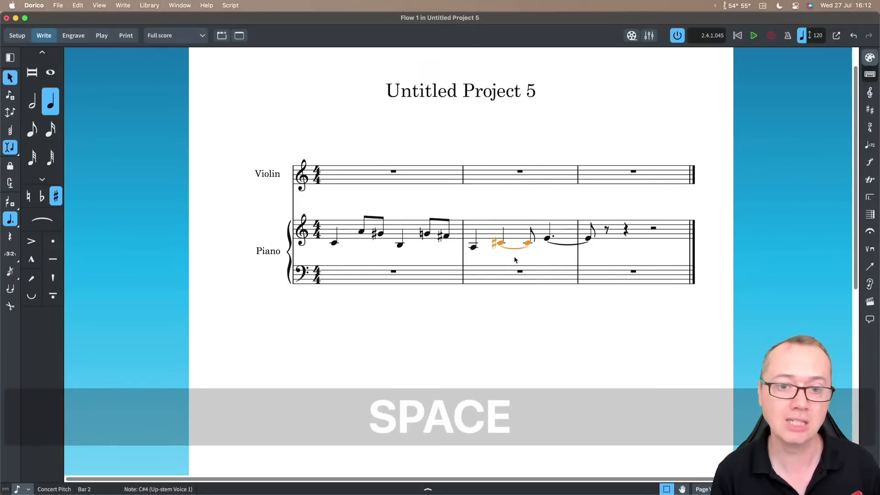
- Try lengthening the C♯4 in bar 2 to a half note, and play back the phrase, also from the B3 in bar 1
key(alt+shift+Right)
key(shift+space)
key(space)
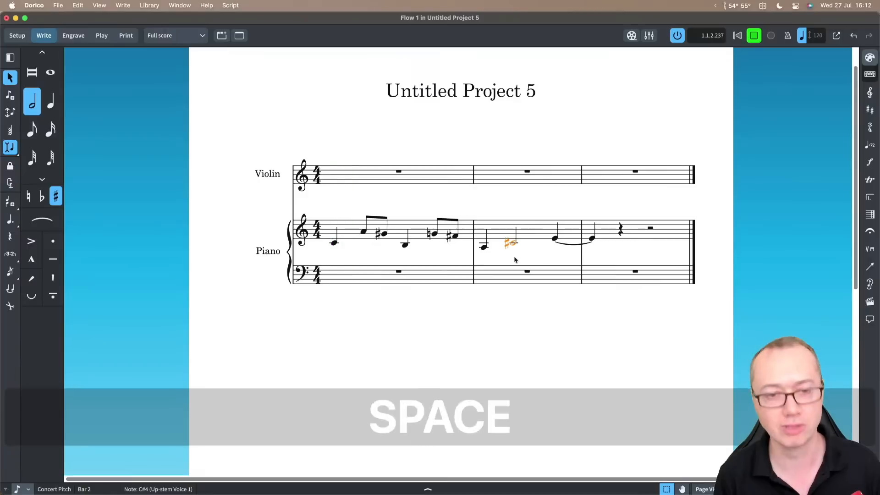
click(405, 245)
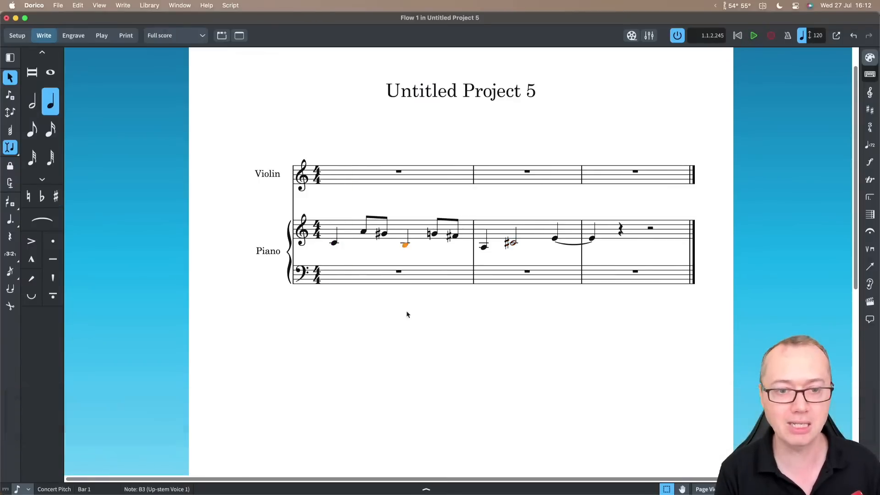
key(p)
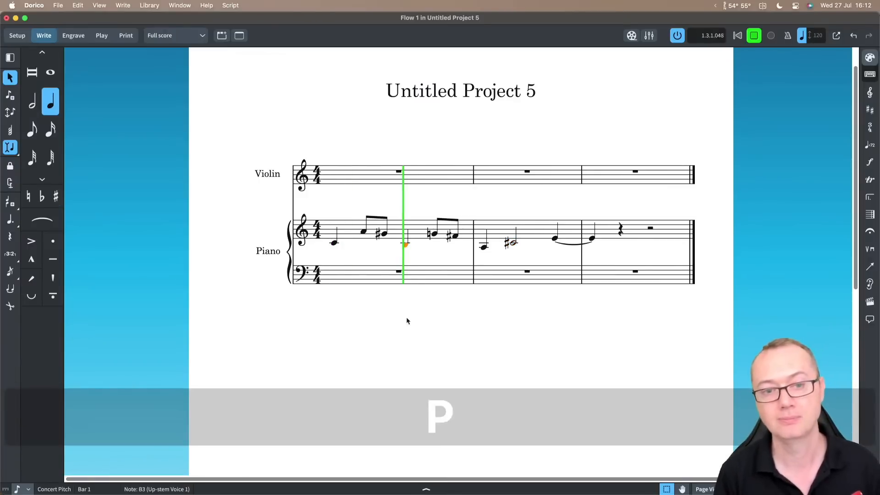
key(space)
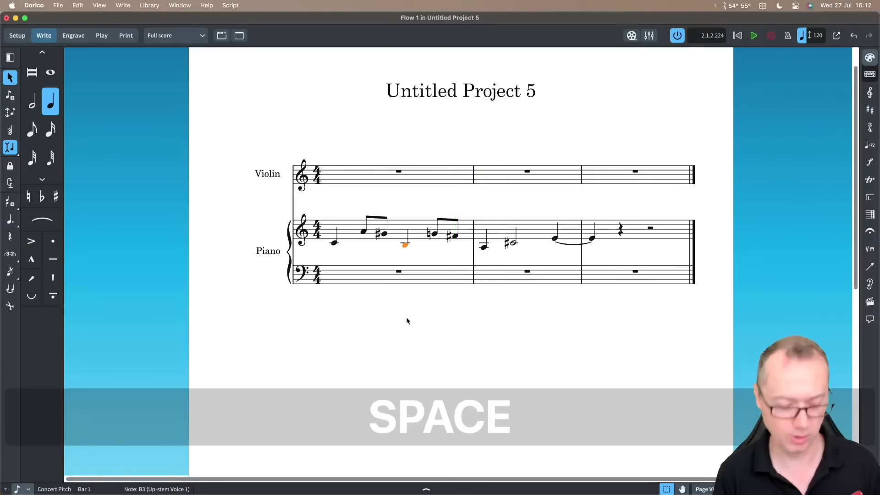
- Try the C♯4 in bar 2 as a dotted half note with playback, and shorten it back to a dotted quarter's length
click(514, 244)
key(period)
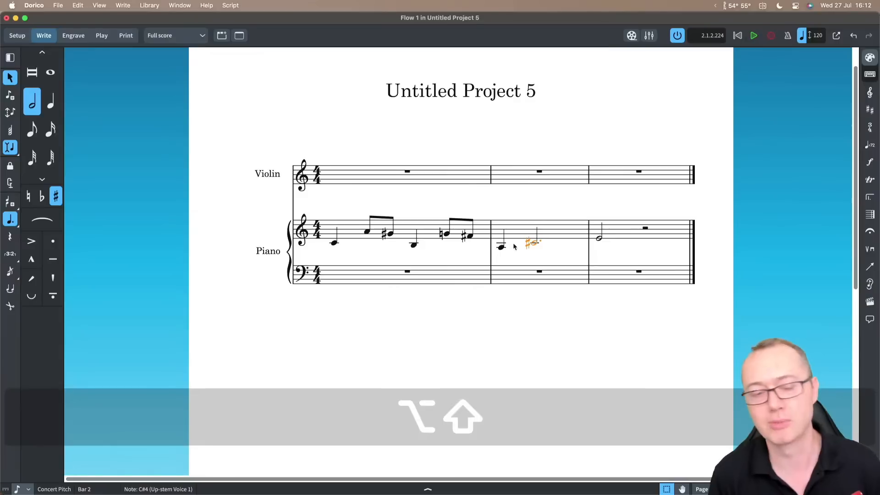
key(alt+shift+space)
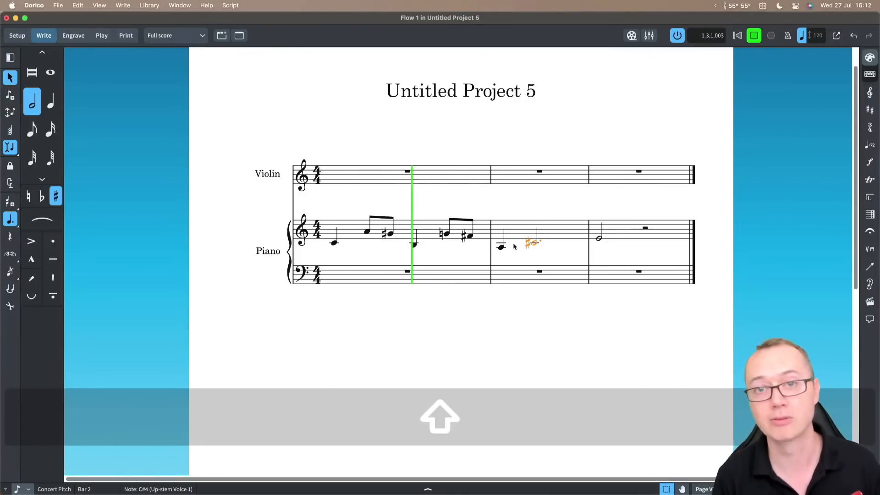
key(space)
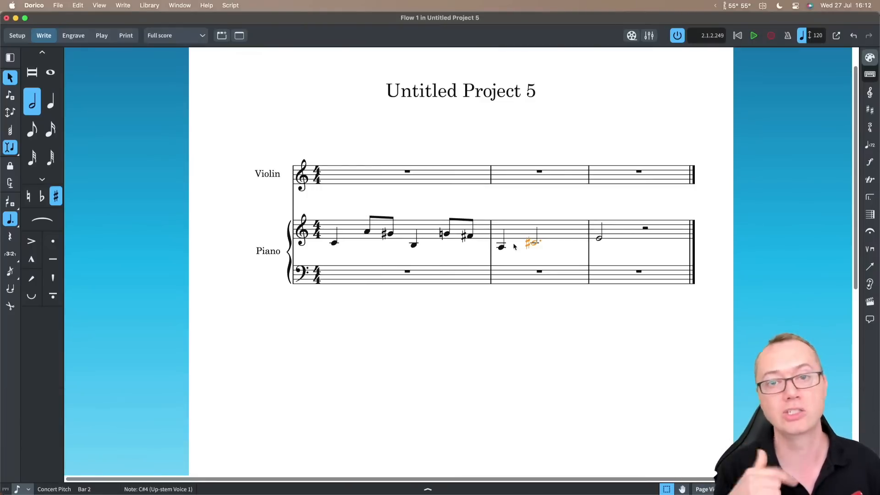
key(alt+shift+space)
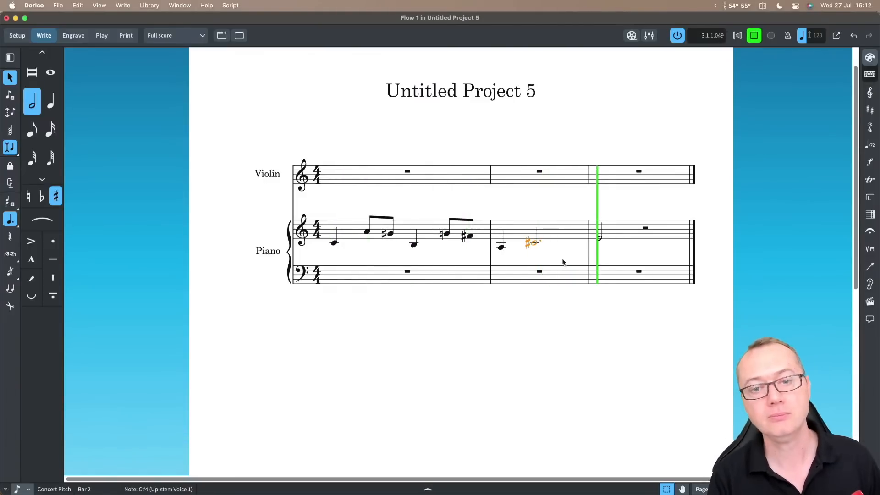
key(space)
key(alt+shift+Left)
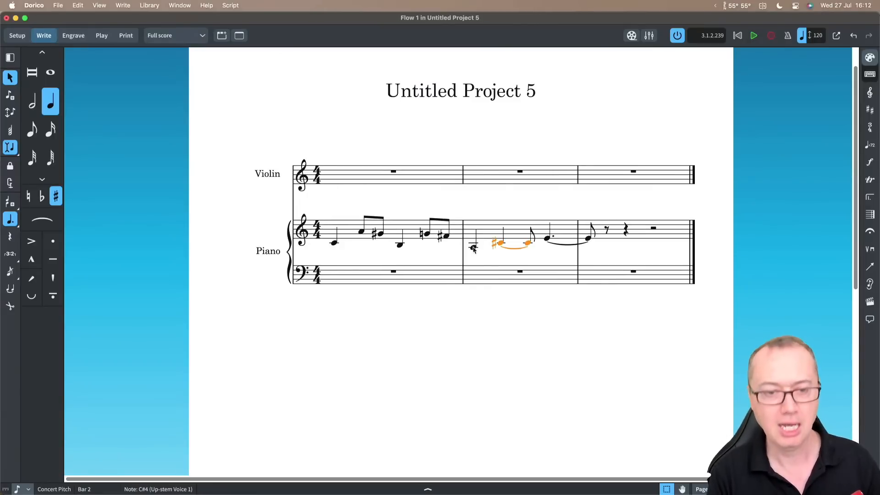
- Shorten the A3 in bar 2 to an eighth note, and try grouping it with the preceding G4 and F♯4 as a triplet, removing the tuplet again
key(5)
shift+click(449, 235)
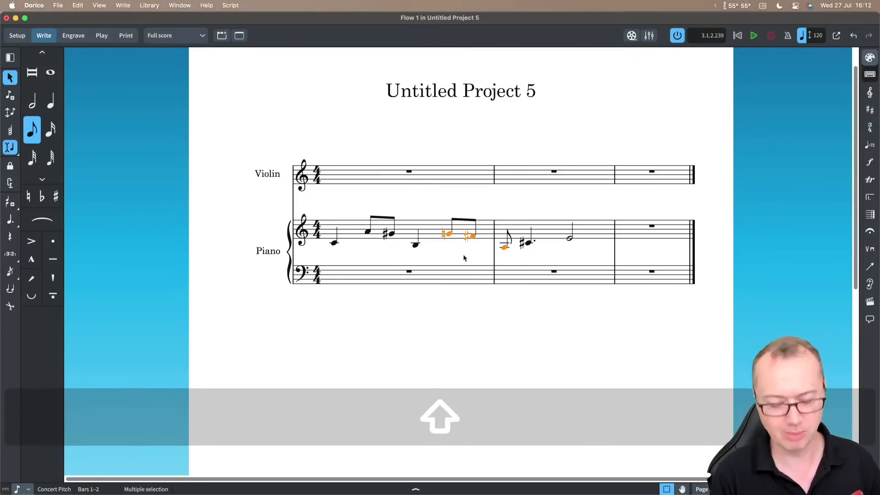
key(semicolon)
key(Return)
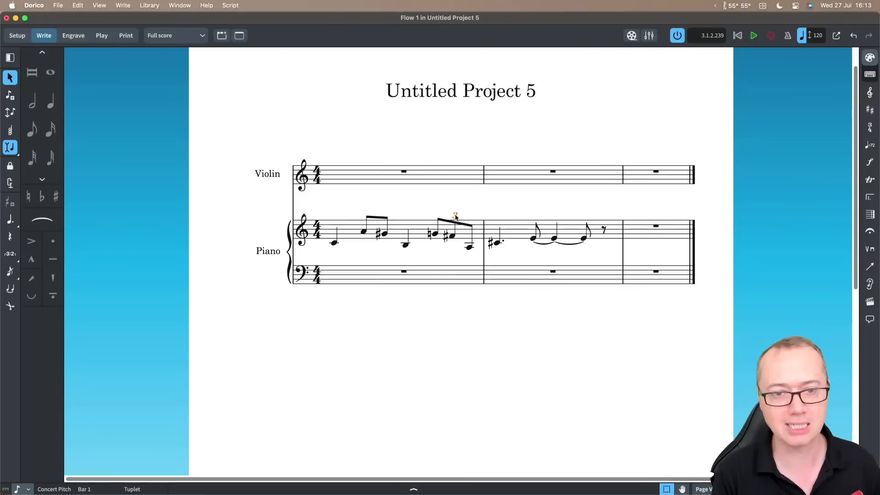
key(BackSpace)
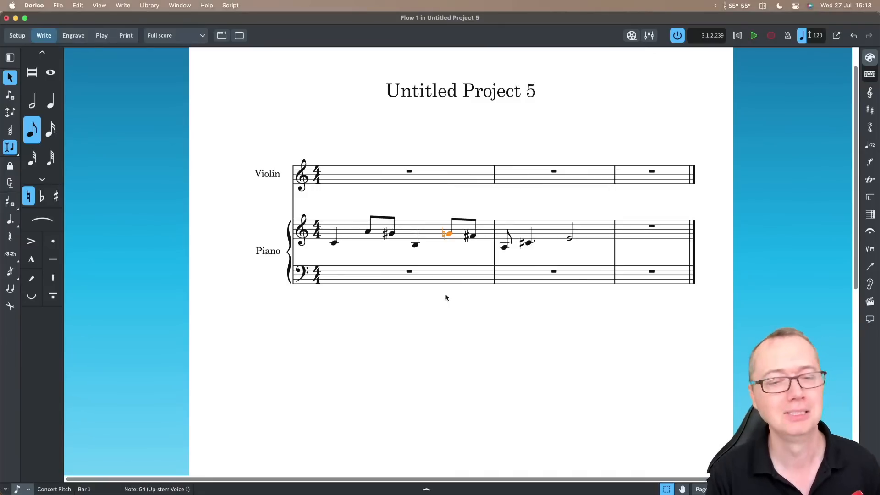
- Repeat the piano phrase of bars 1–2 into bars 3–4 and move the copy down one scale step, starting on B3
click(335, 248)
shift+click(571, 240)
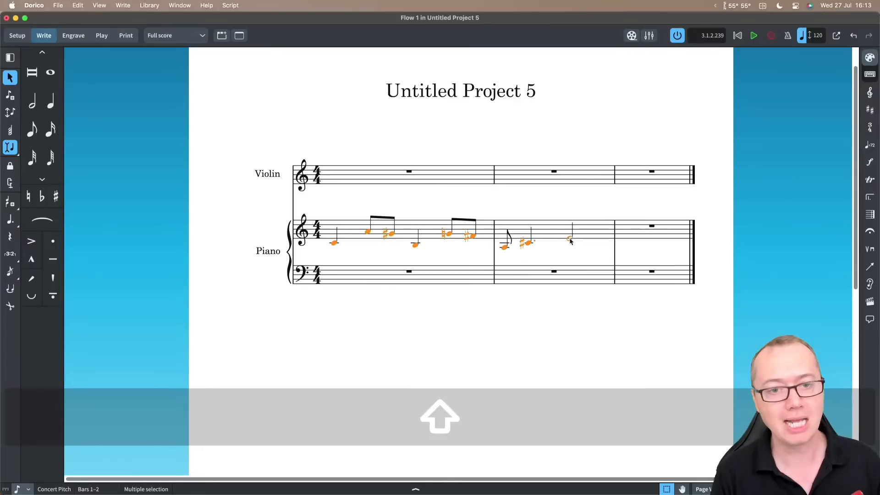
key(r)
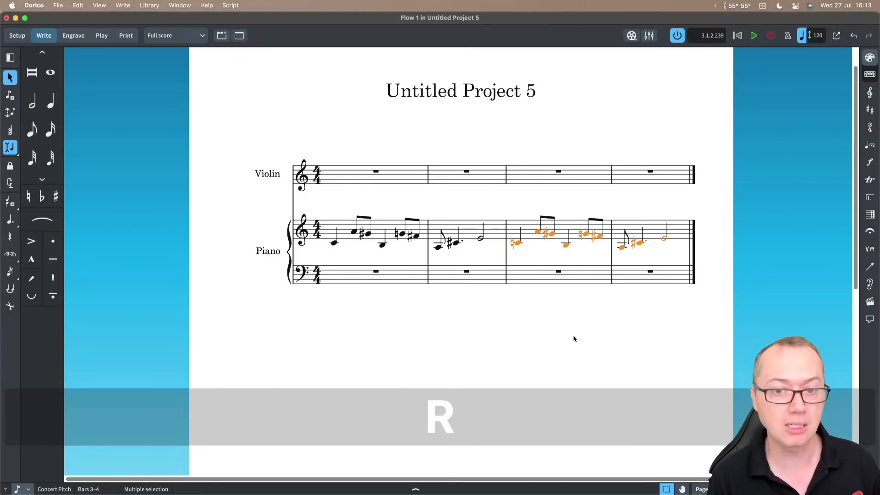
key(alt+Down)
key(alt+Down)
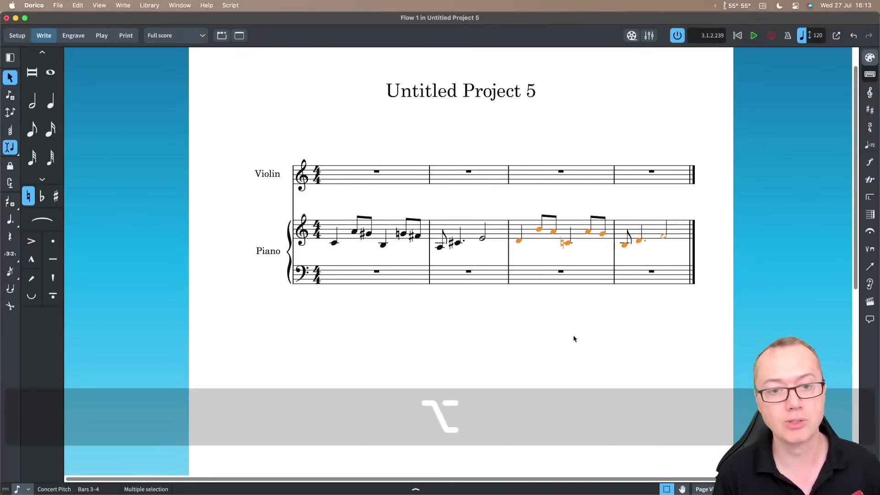
key(alt+Down)
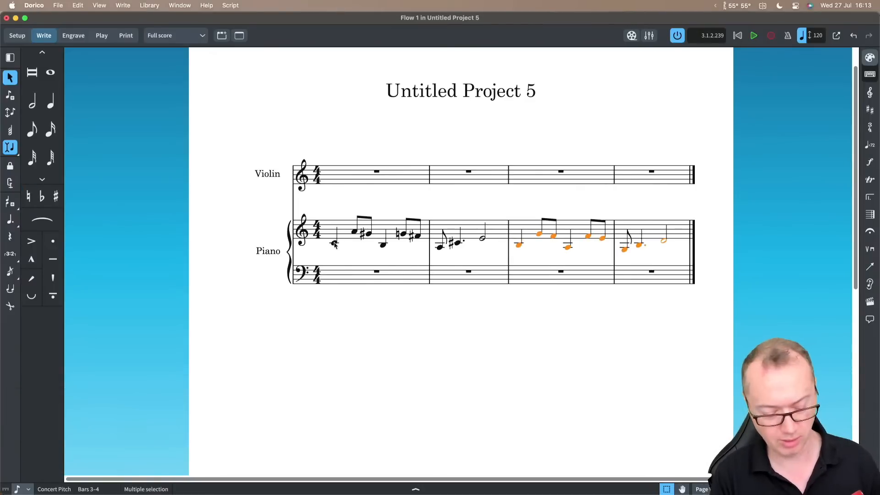
- Play back the transposed copy of the phrase from its first note, B3, in bar 3
key(alt+shift+space)
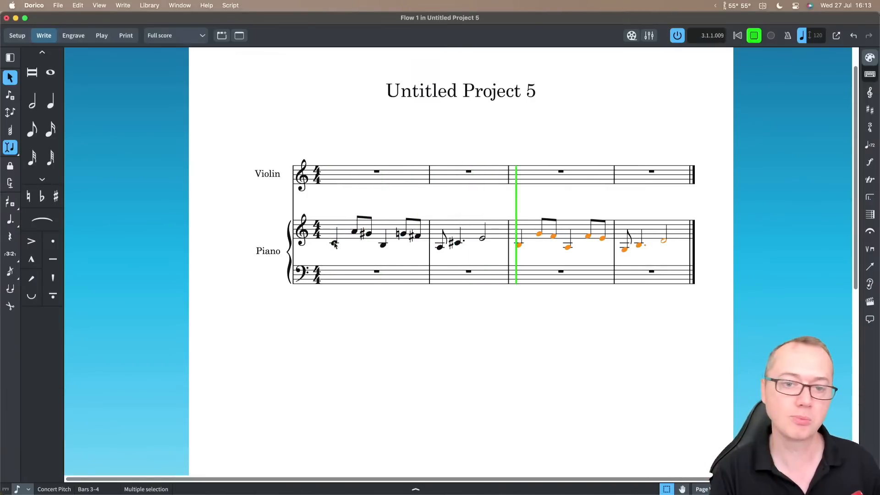
key(space)
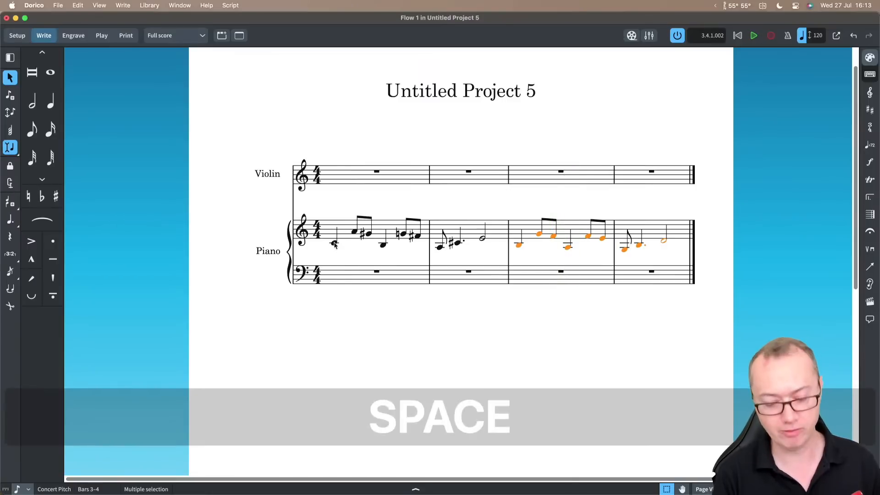
key(space)
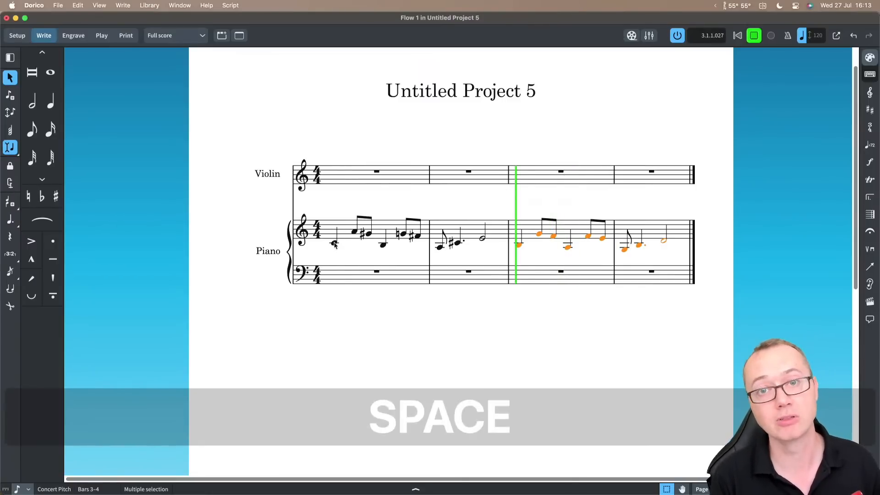
key(space)
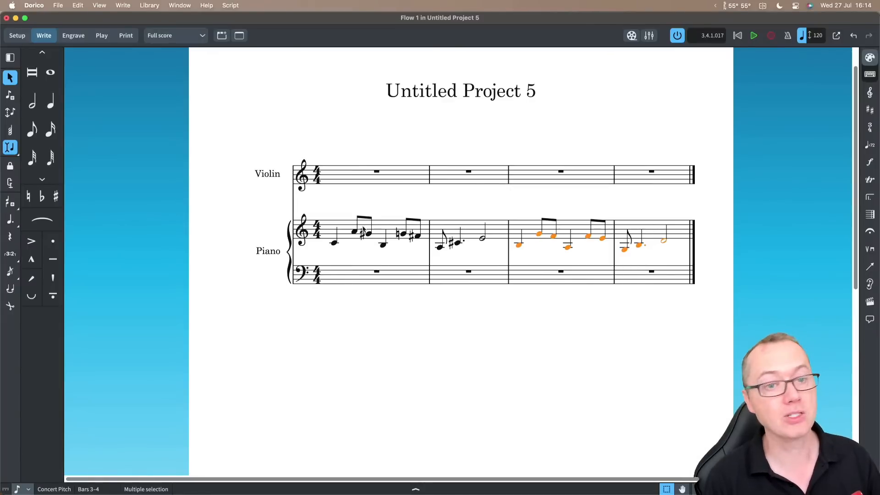
- Try dotting the beamed A4 and G♯4 in bar 1 with Insert mode on and with it off, undoing both changes
click(366, 220)
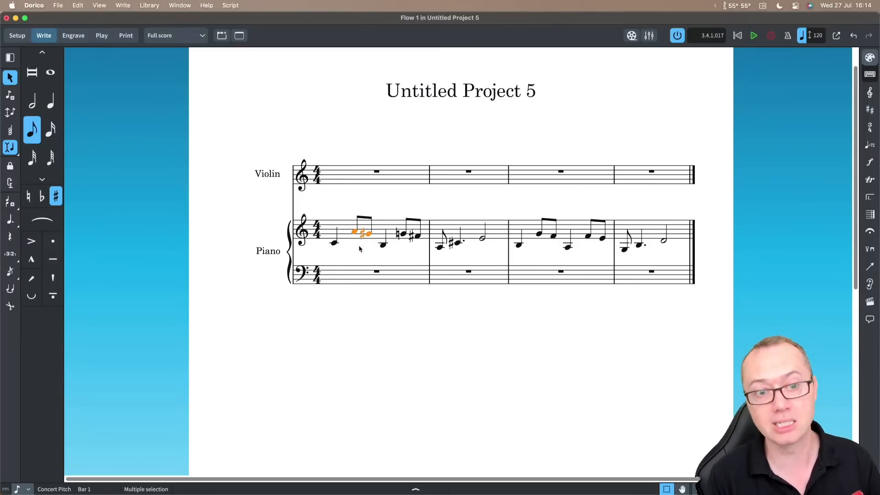
key(period)
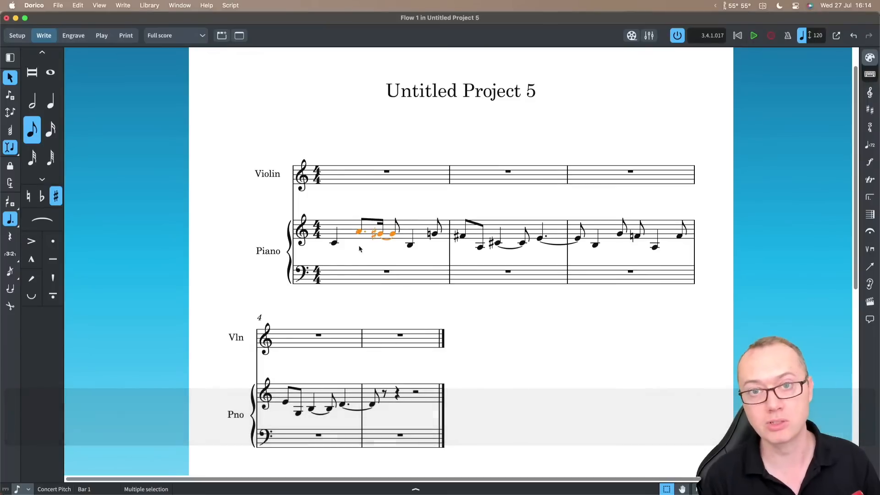
key(super+z)
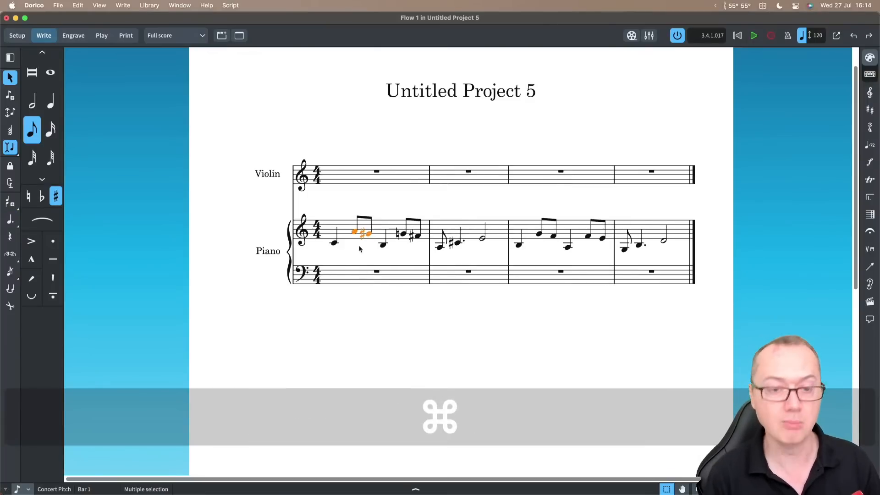
key(period)
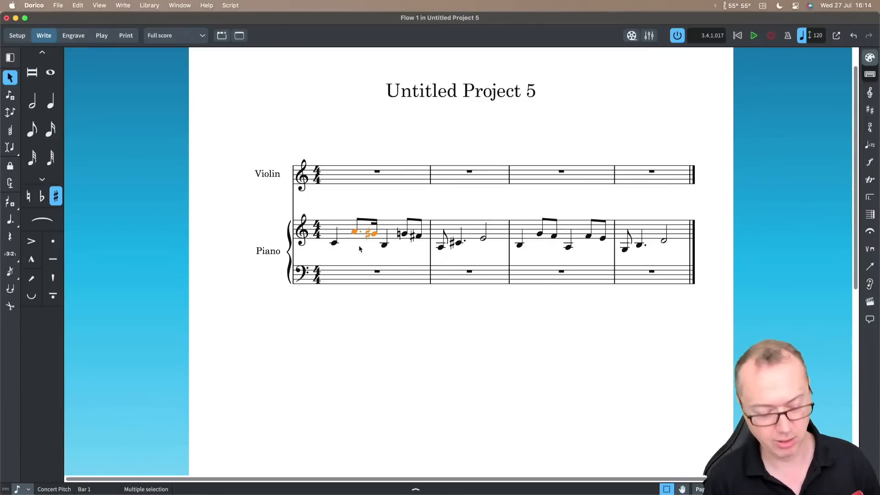
key(super+z)
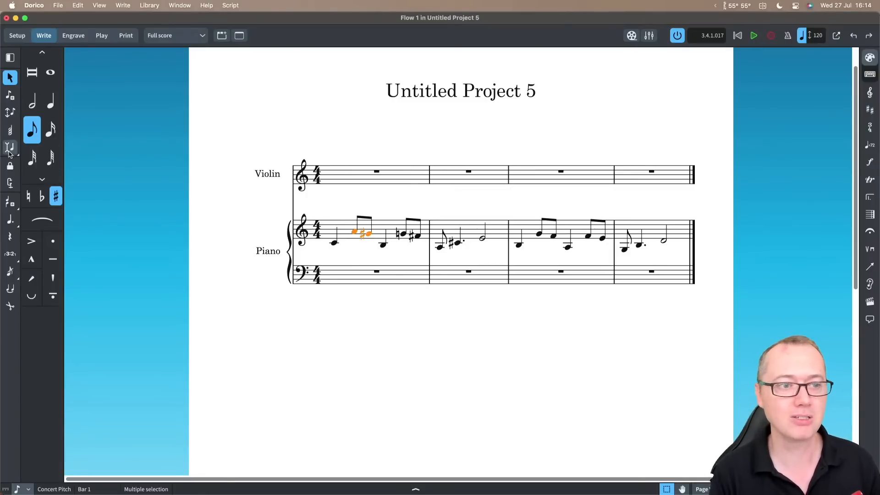
- Look at the available Insert mode scope types without choosing a new one
mouse_move(9, 150)
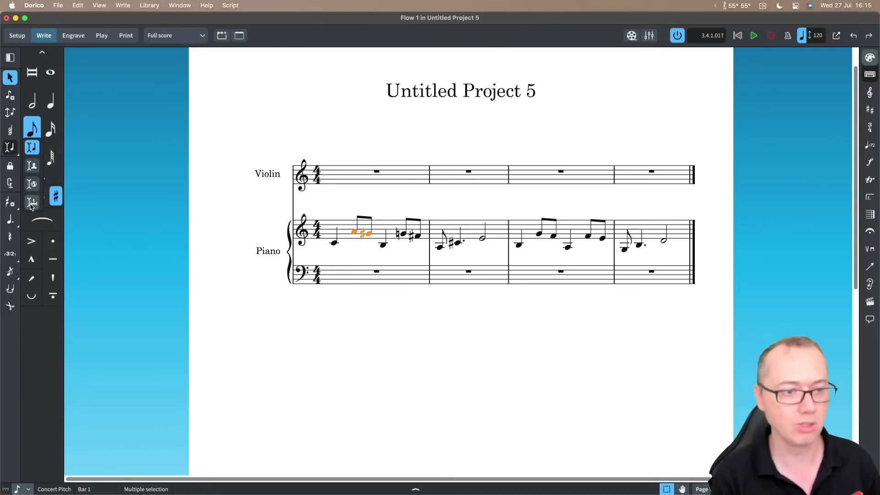
click(205, 196)
- Show an Insert mode stop position at the A3 beginning bar 2, and remove the marker again
click(439, 249)
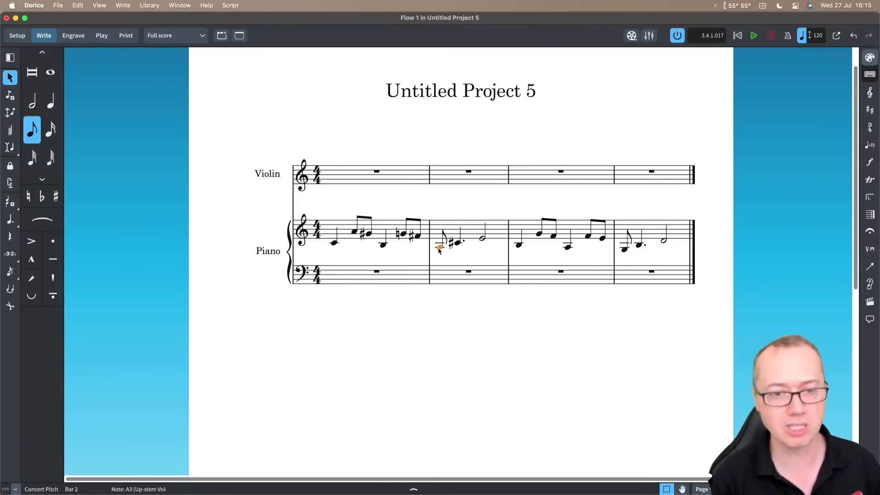
key(alt+shift)
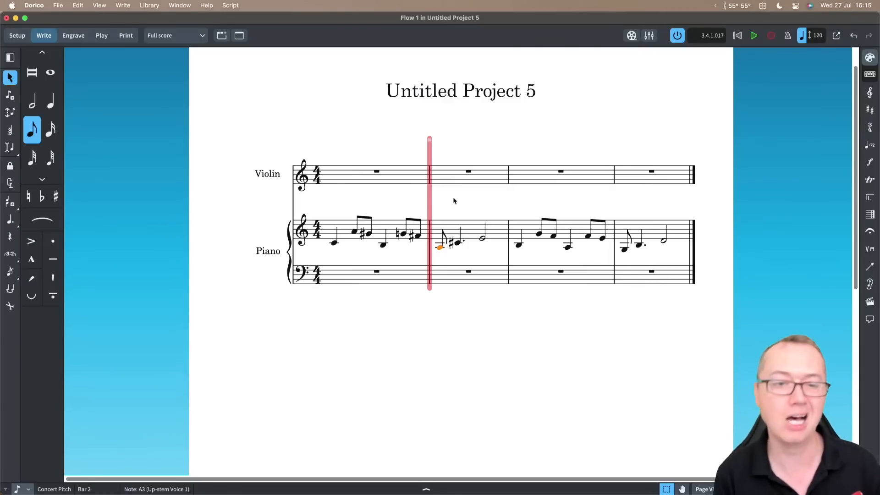
key(alt+shift)
key(alt+shift+p)
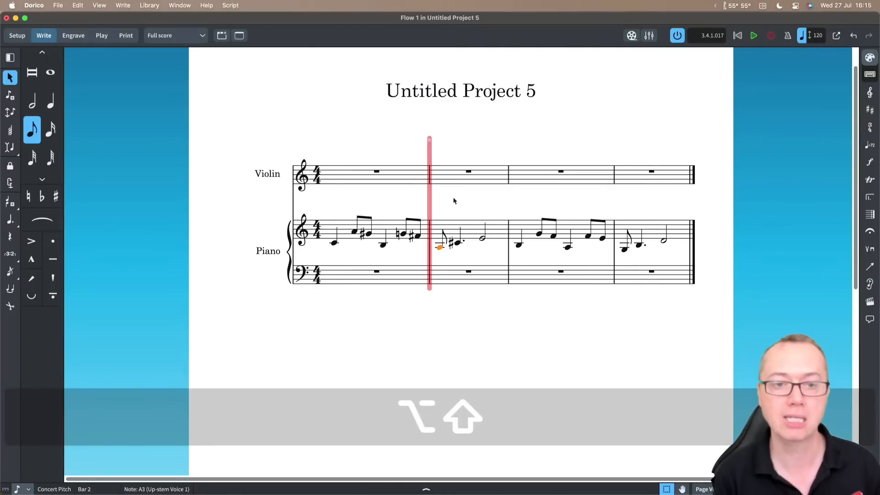
key(alt+shift+i)
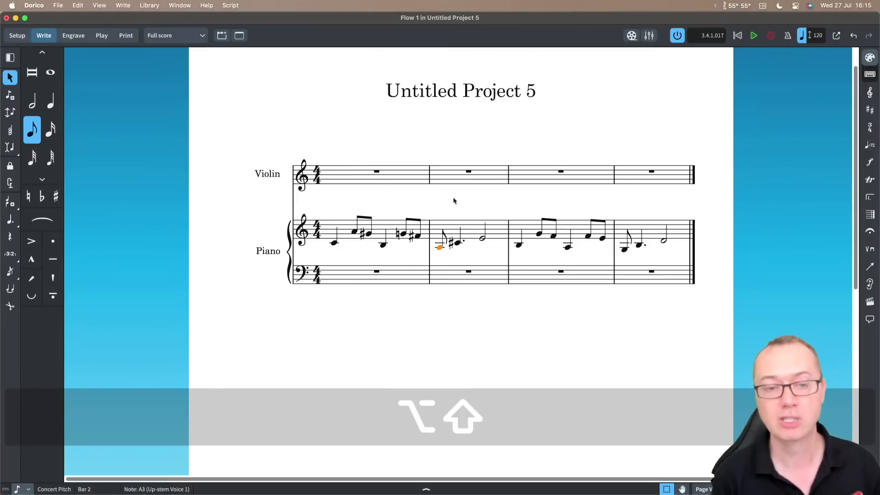
- Show an Insert mode stop position at the G4 in bar 3, and remove the marker again
click(539, 235)
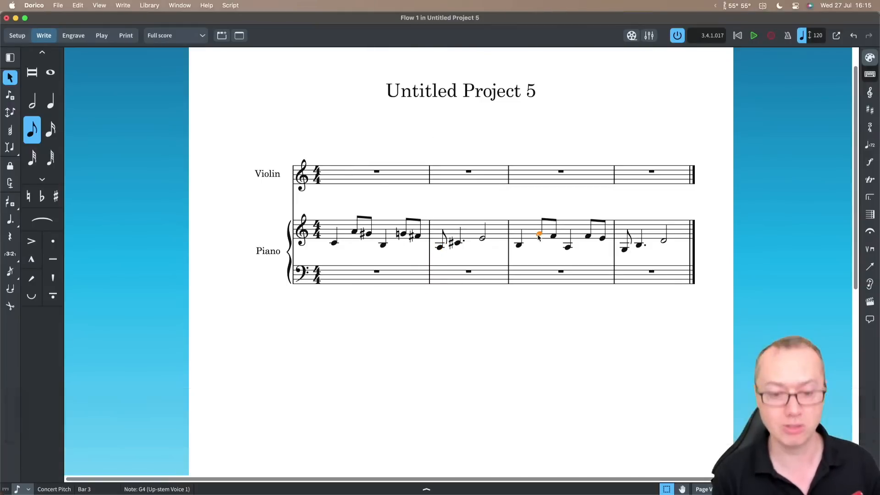
key(alt+shift+p)
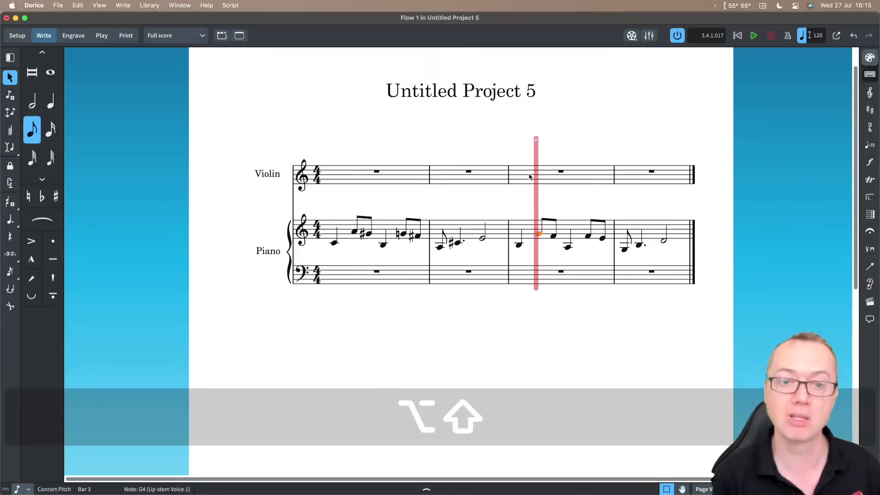
key(alt+shift+p)
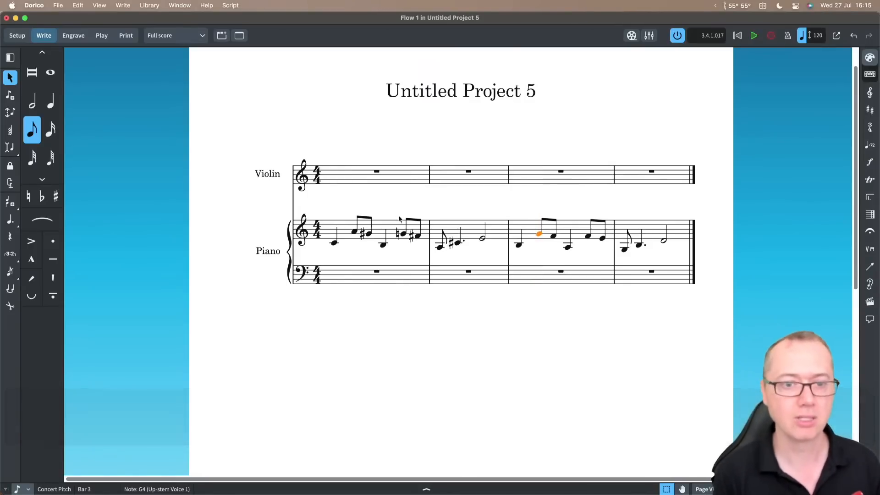
- Start note input at the B3 in bar 1, cycle the Insert mode scope through player and global back to voice, and leave note input
click(385, 247)
key(Return)
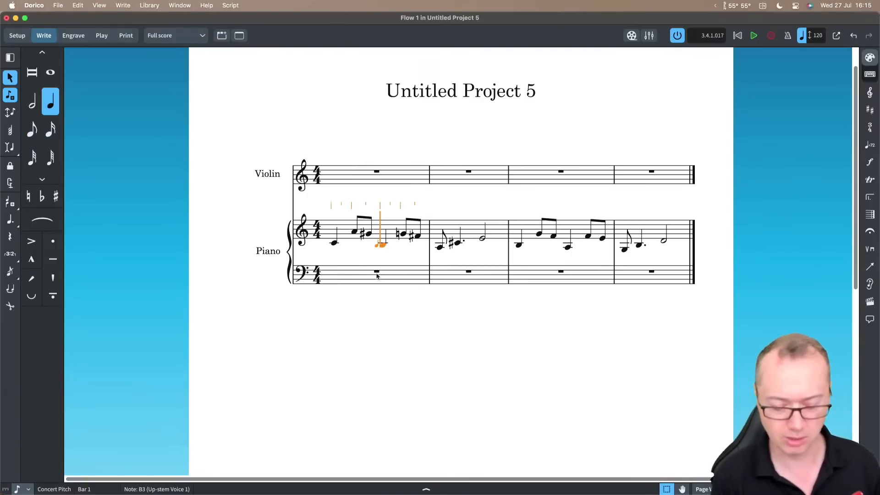
key(i)
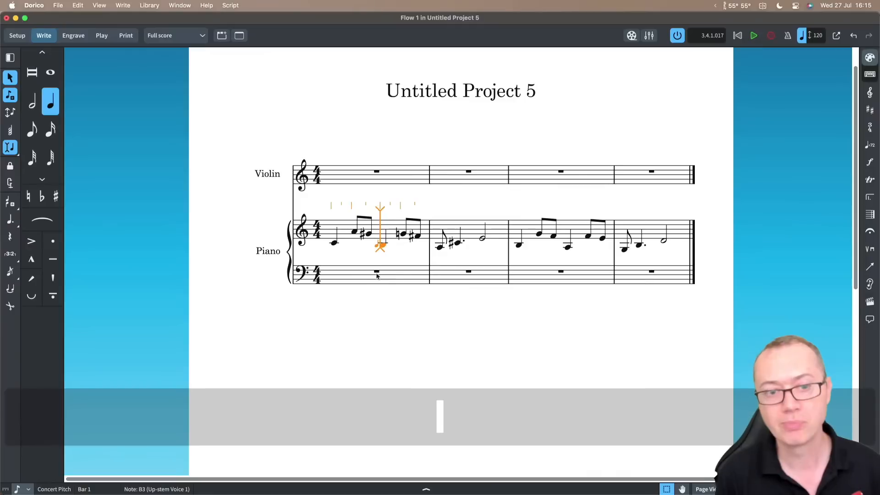
key(alt+i)
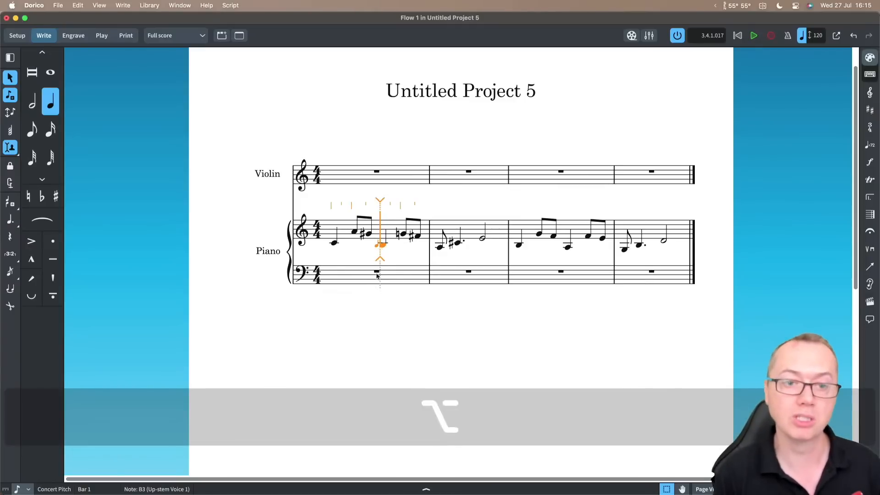
key(alt+i)
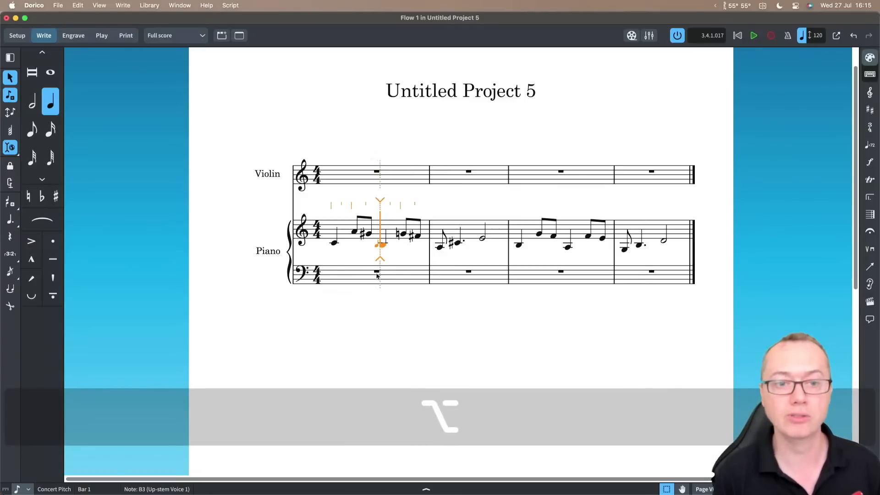
key(alt+i)
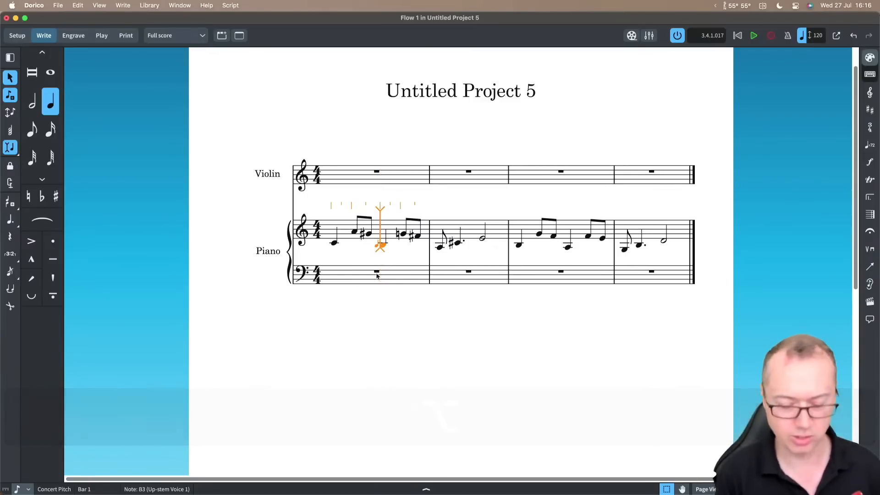
key(alt+i)
key(Escape)
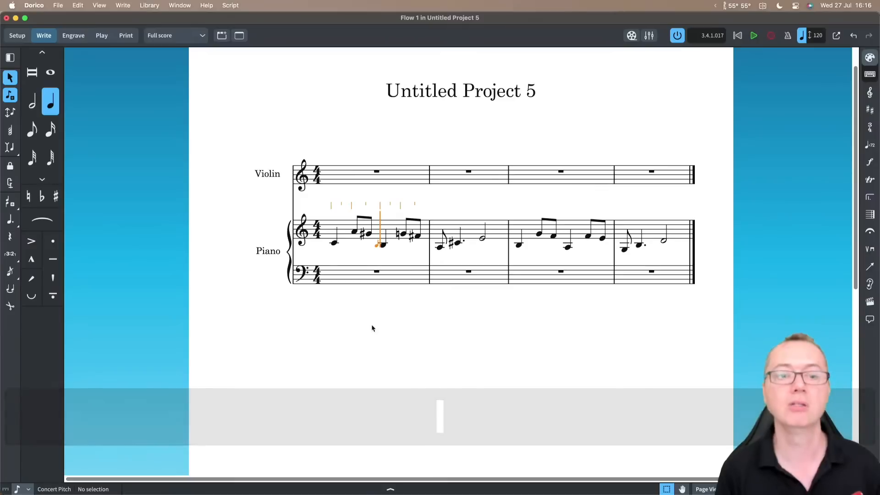
key(Return)
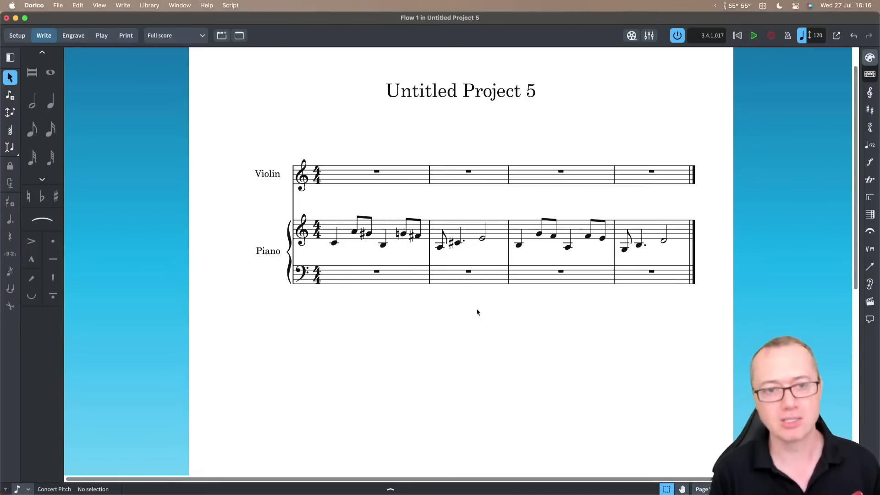
- Switch to Setup mode, duplicate Flow 1, and select the duplicate flow
key(super+1)
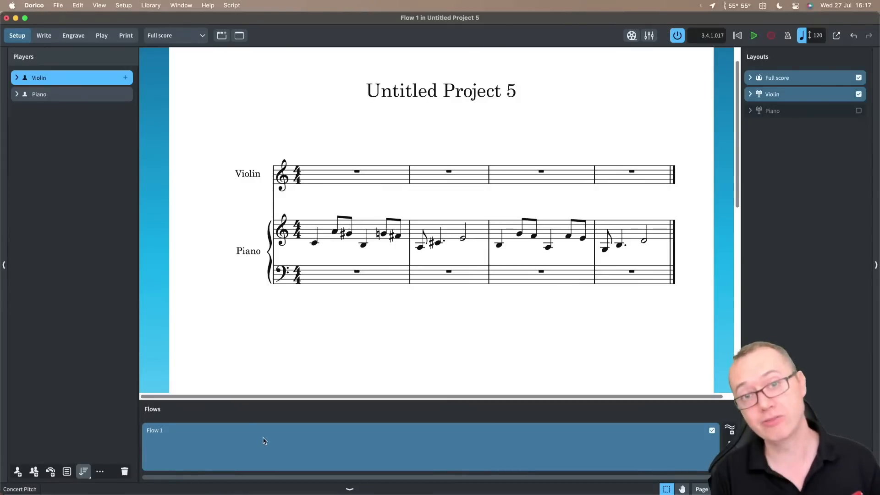
right_click(264, 441)
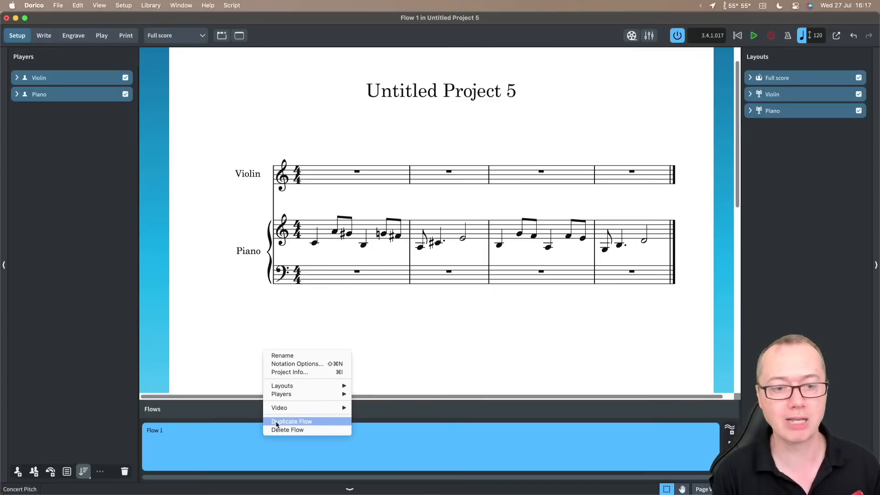
click(276, 422)
click(483, 443)
click(356, 454)
click(493, 446)
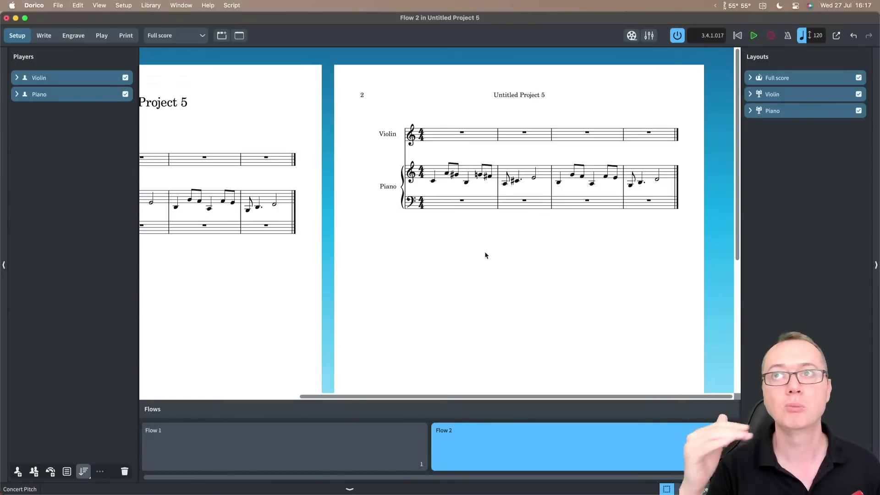
- Return to Write mode and set the full score's layout options to show flow headings for all flows
key(super+2)
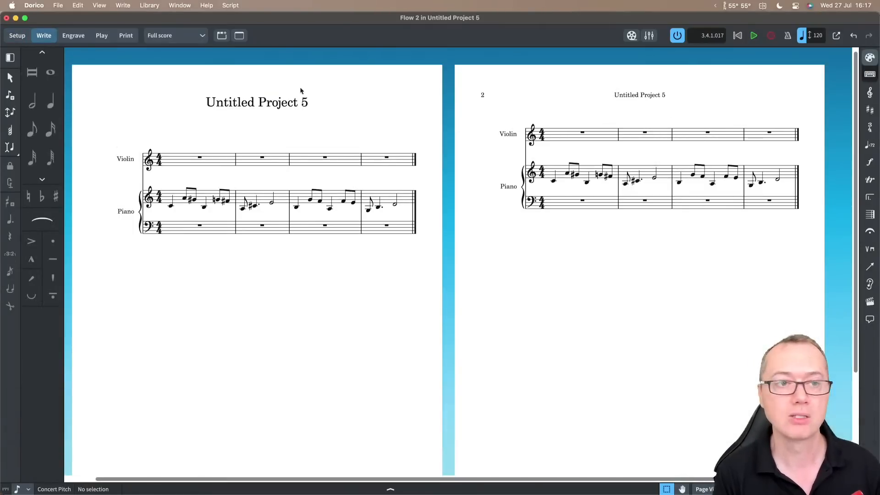
click(154, 6)
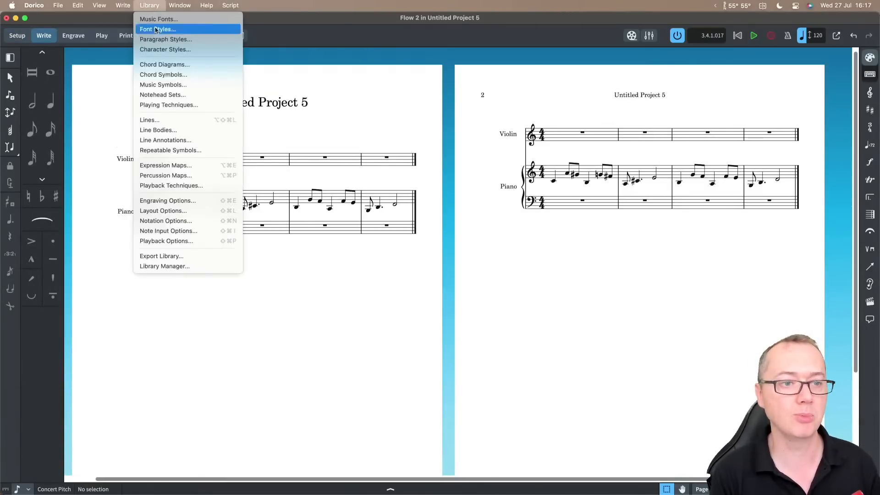
click(170, 212)
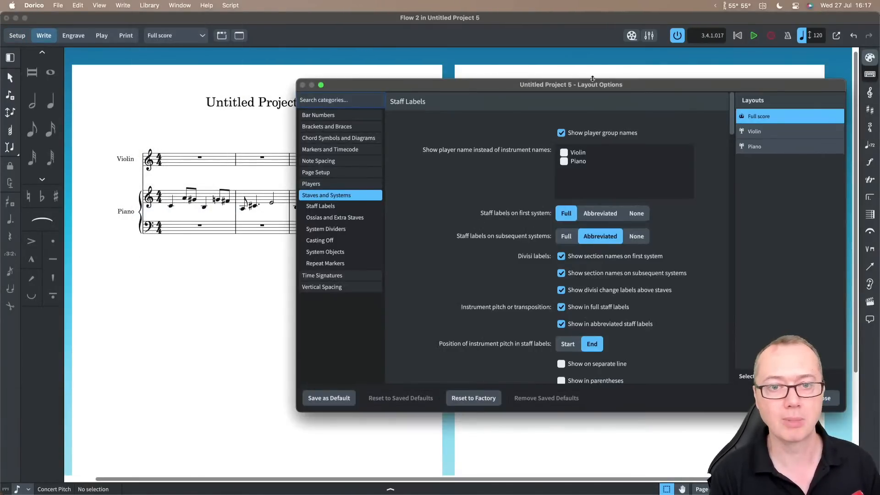
drag(643, 87, 570, 86)
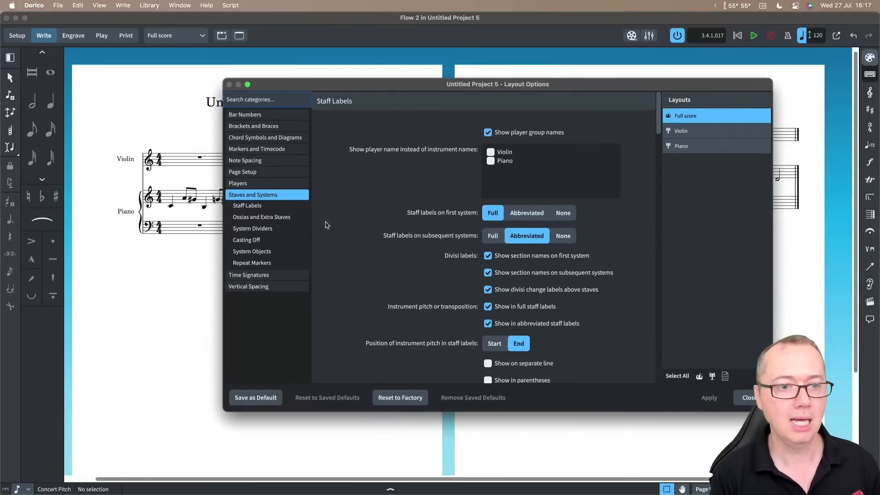
click(257, 172)
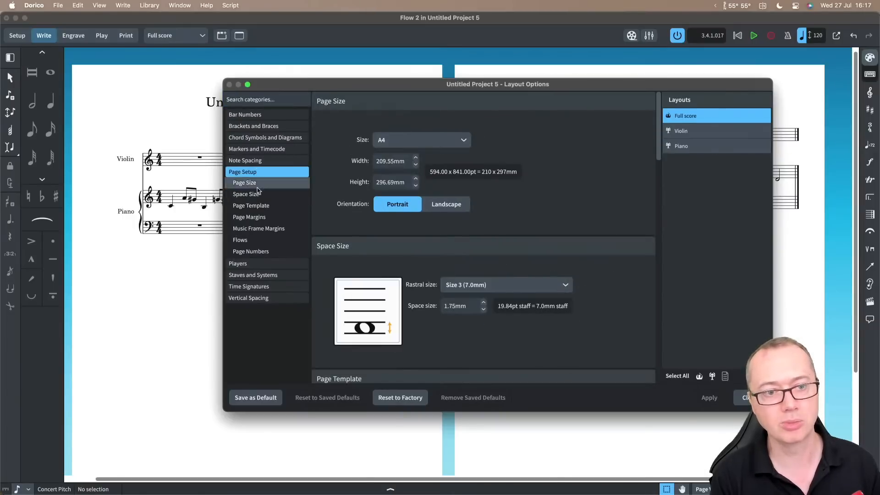
click(257, 241)
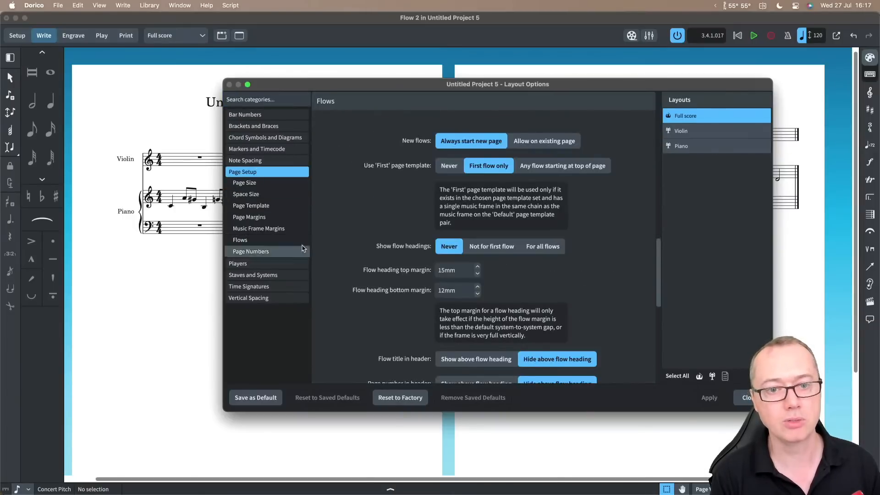
click(544, 251)
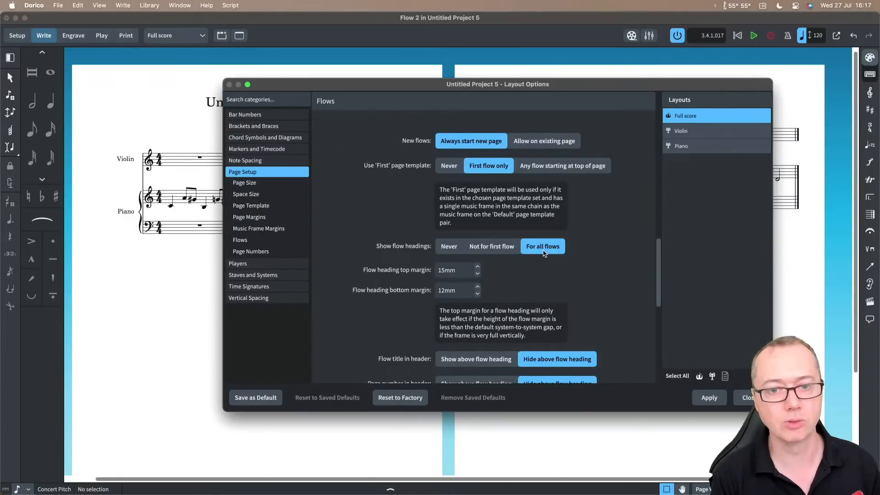
click(710, 398)
drag(581, 85, 588, 187)
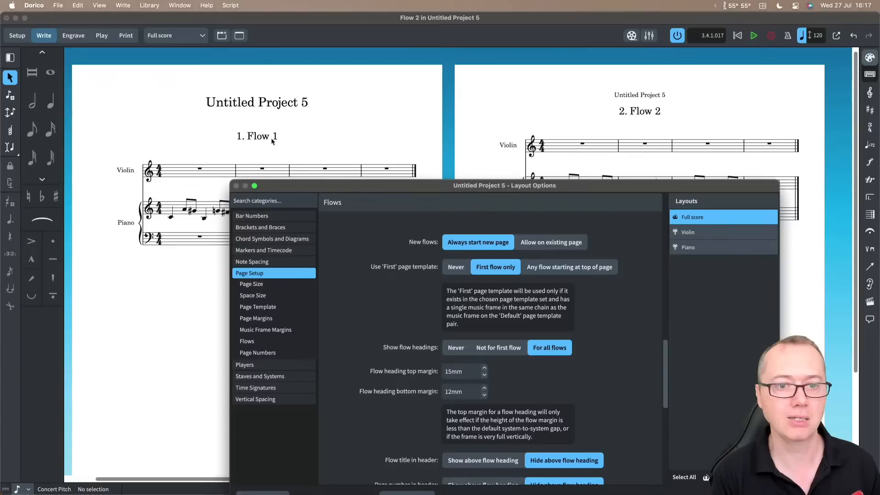
drag(350, 187, 353, 93)
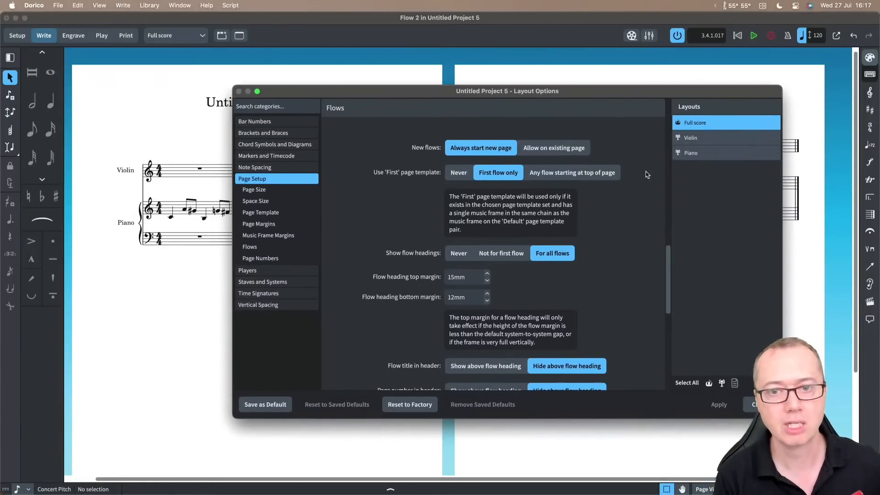
- Compare the violin layout's flow settings, allow new flows on an existing page in the full score, and check both flows on the page
click(705, 139)
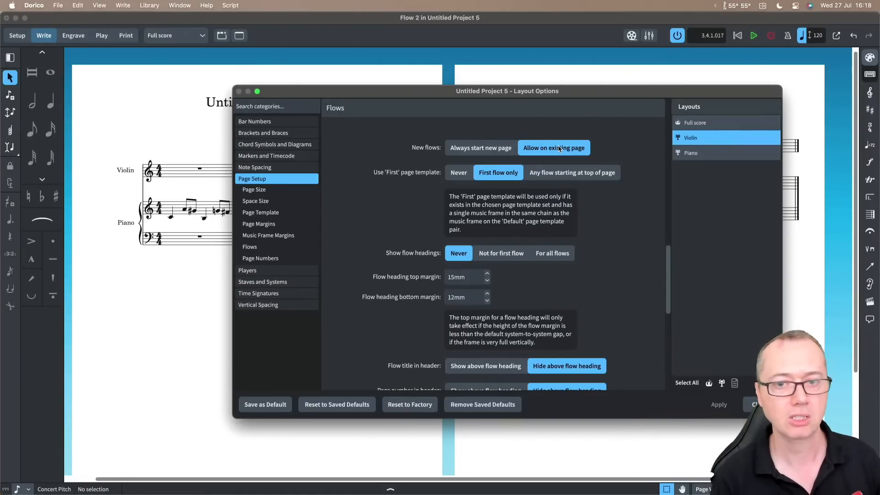
click(700, 123)
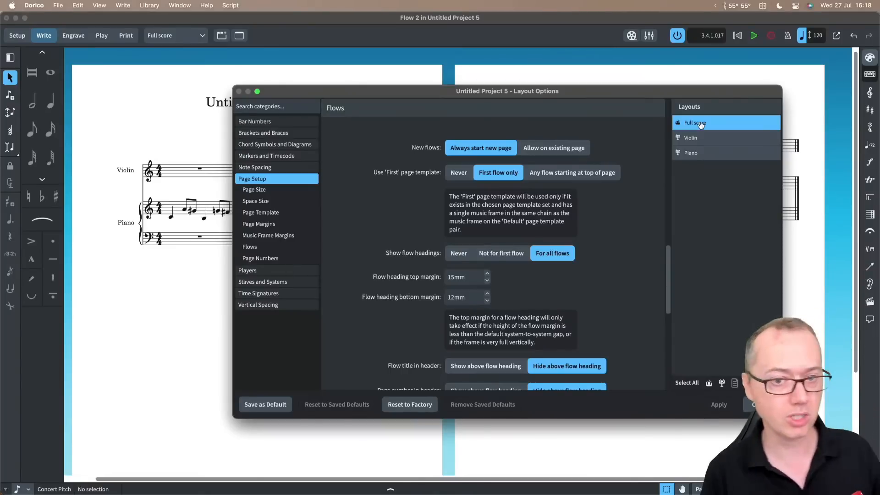
click(558, 149)
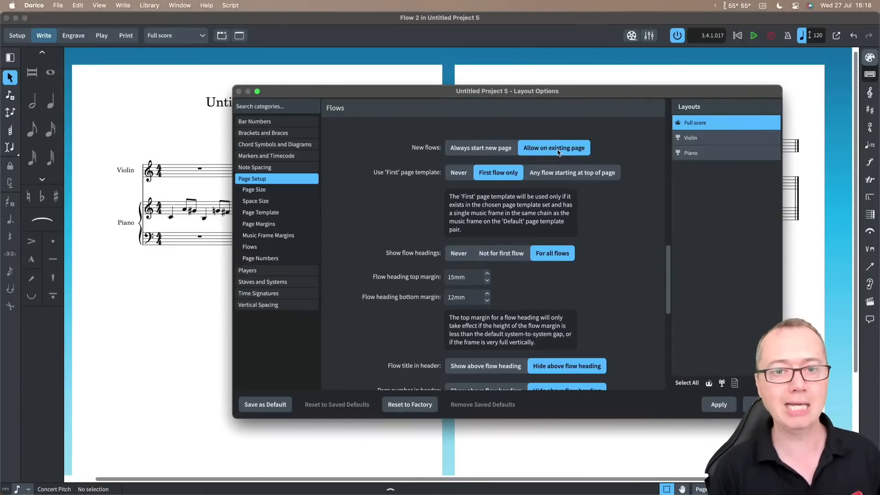
click(715, 403)
key(Escape)
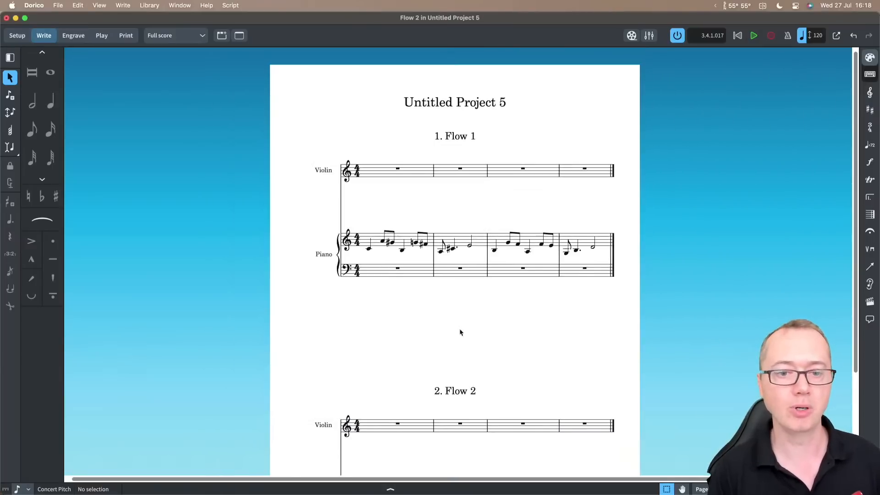
scroll(462, 353, down, 5)
scroll(456, 353, up, 2)
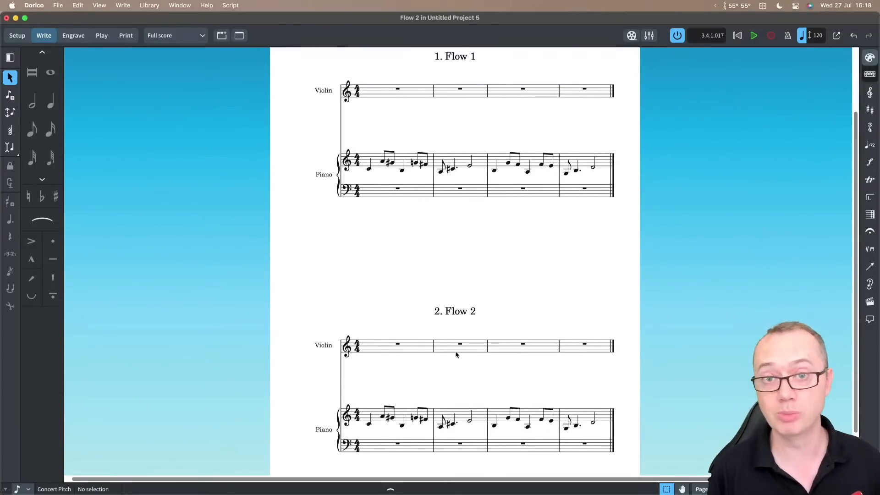
scroll(455, 350, up, 4)
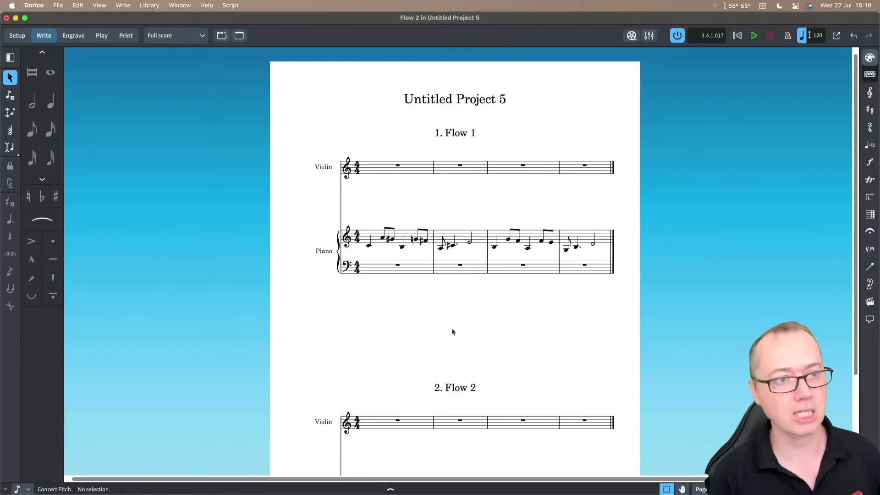
- Switch the full score from page view to galley view
click(98, 5)
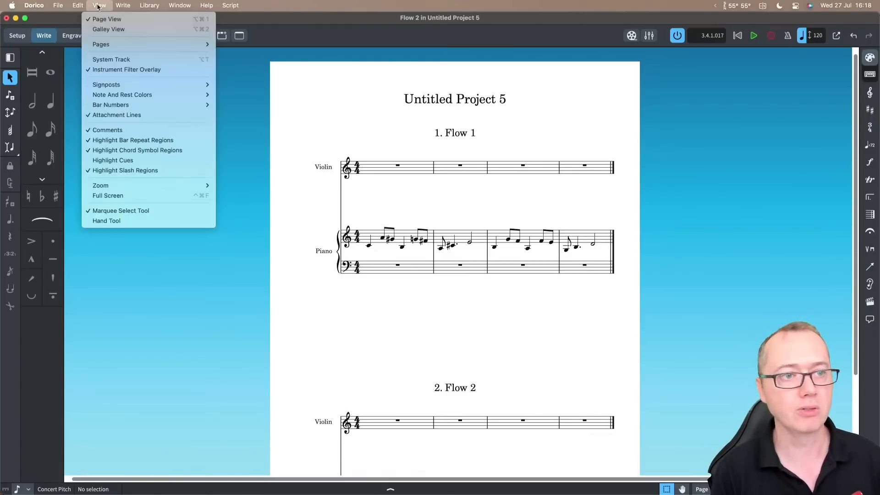
click(102, 30)
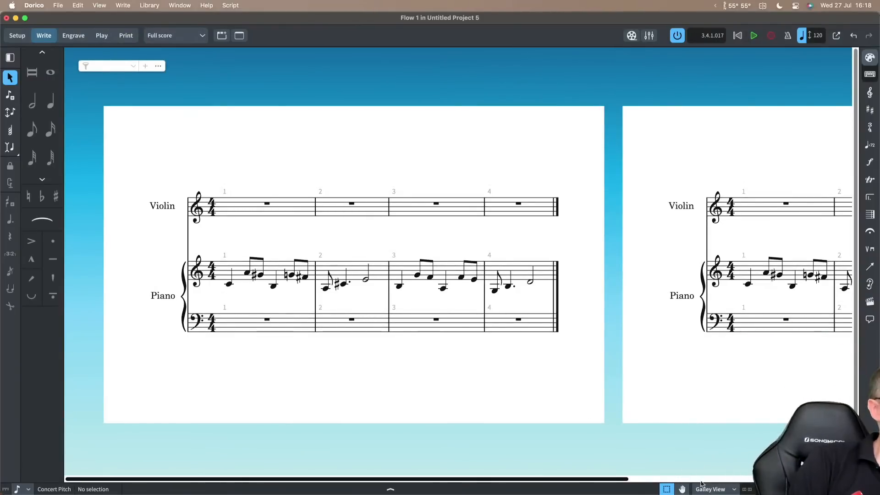
click(704, 489)
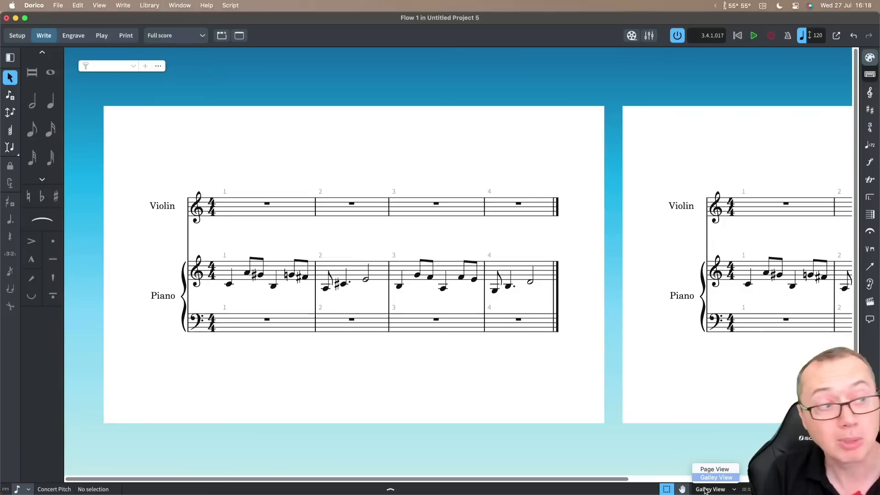
click(662, 418)
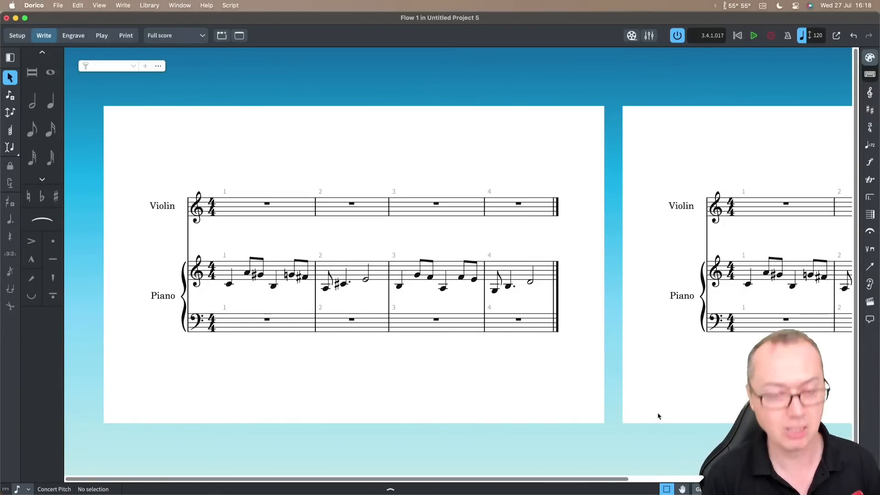
key(alt+super+2)
key(alt+super+2)
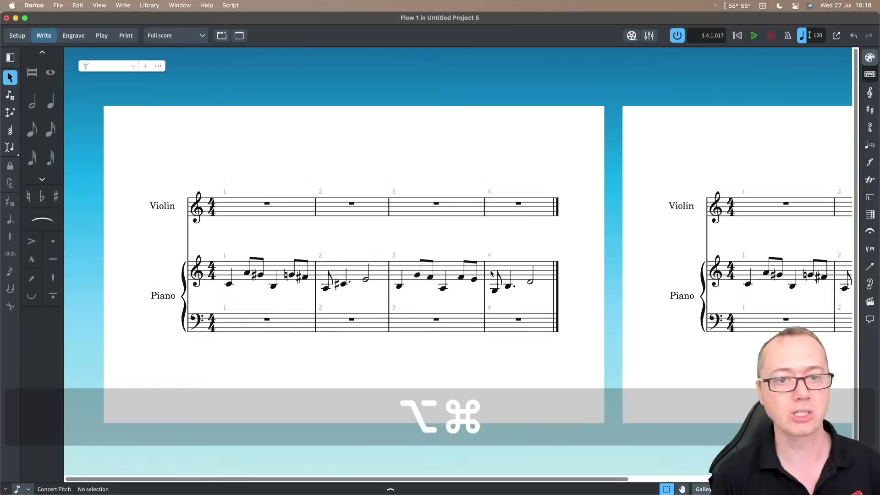
- Add 23 empty bars after bar 4 at the end of Flow 2, check the extended flow, and clear the selection
scroll(398, 200, right, 7)
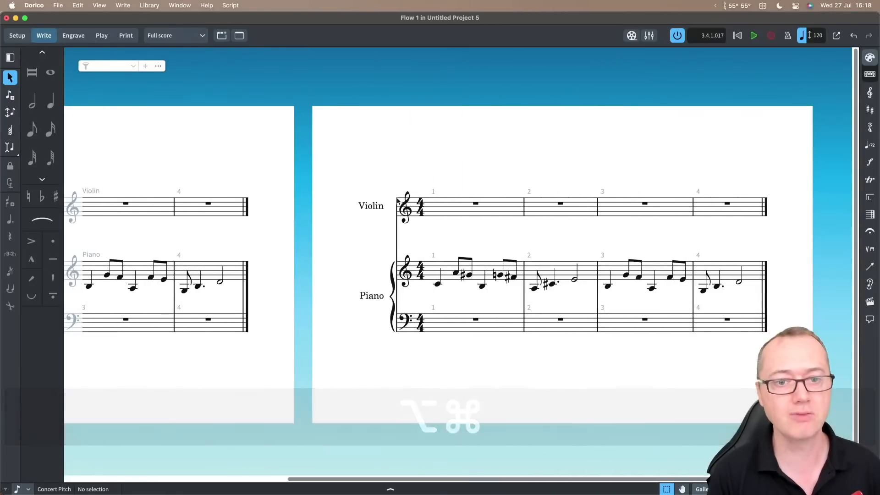
click(766, 212)
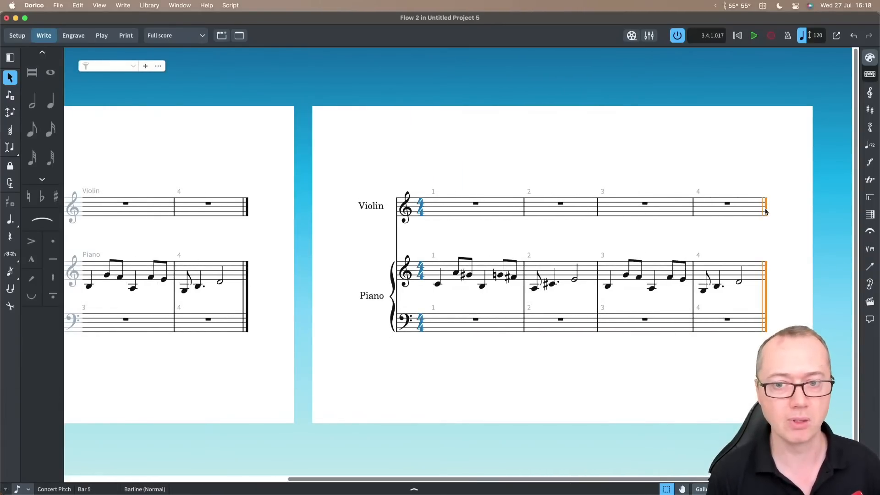
key(shift+b)
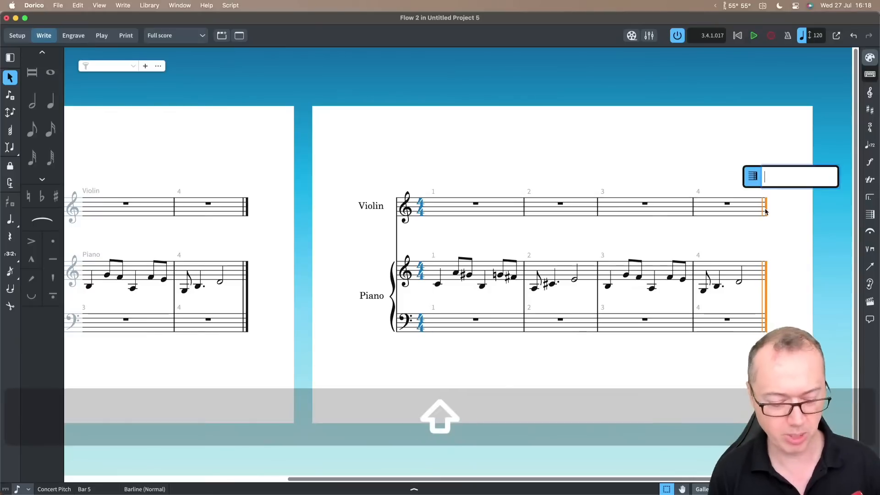
text(+2)
key(Return)
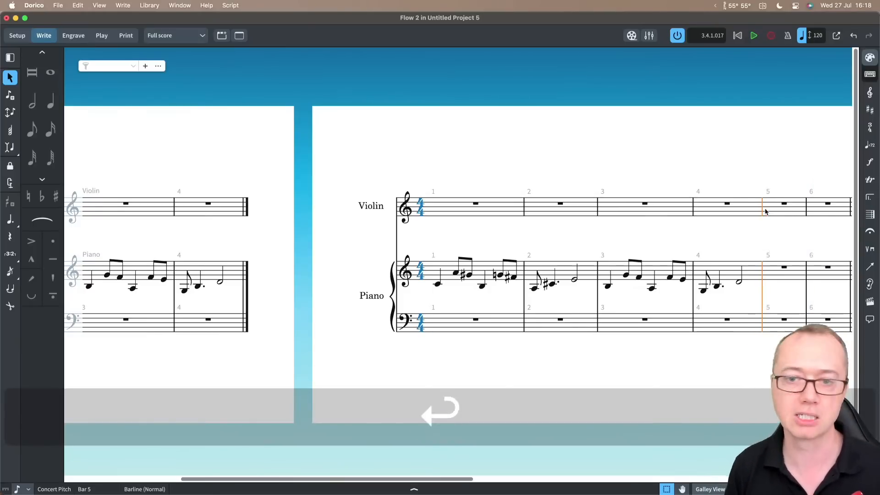
scroll(765, 211, right, 20)
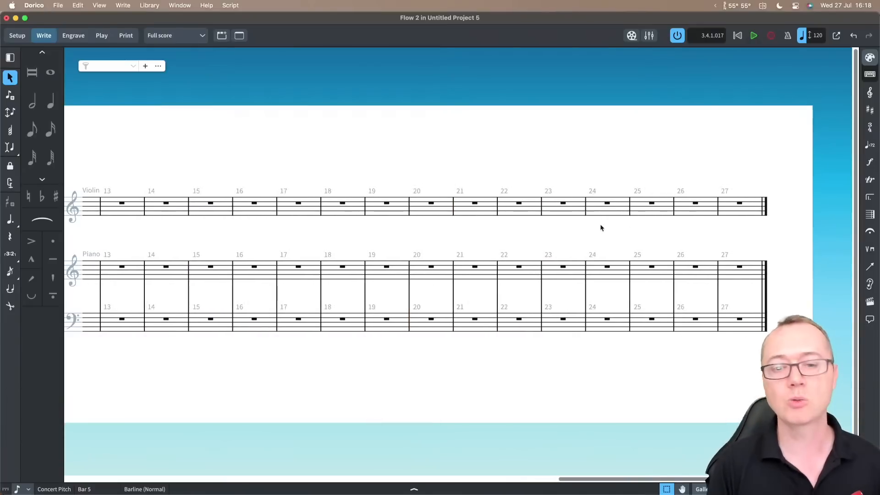
scroll(601, 227, left, 1)
scroll(601, 228, left, 20)
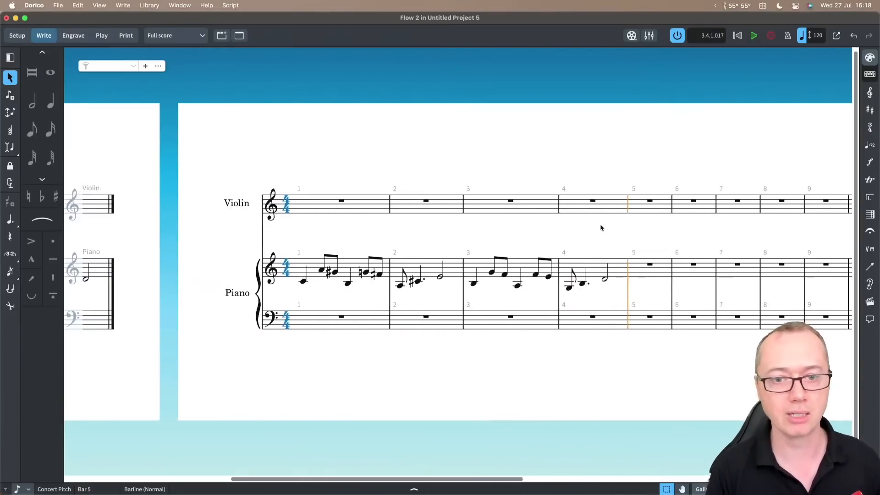
scroll(571, 234, right, 2)
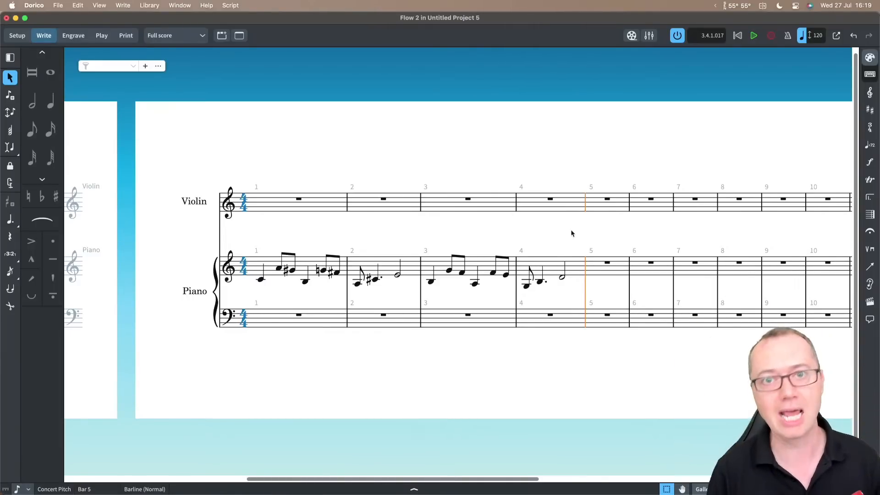
scroll(571, 231, right, 3)
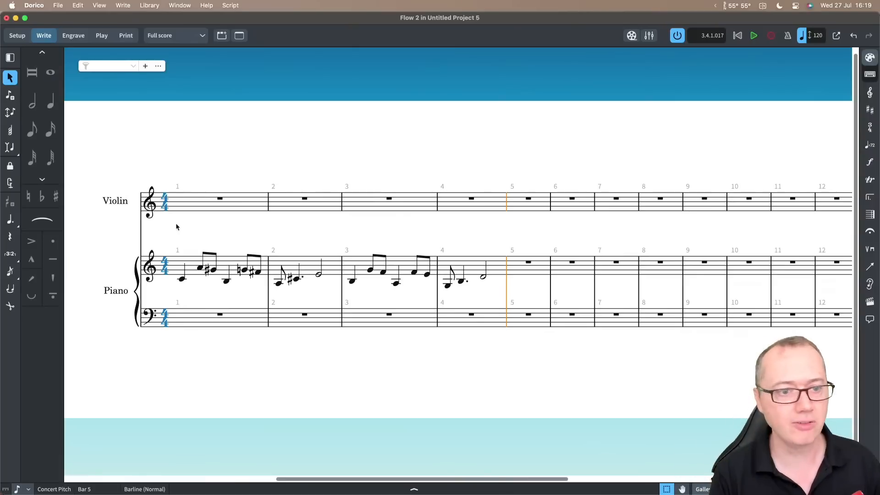
scroll(410, 232, right, 3)
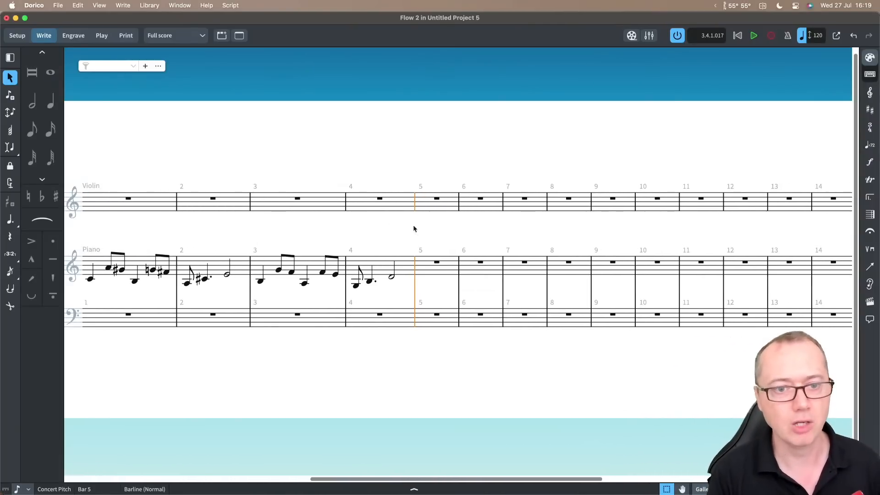
key(Escape)
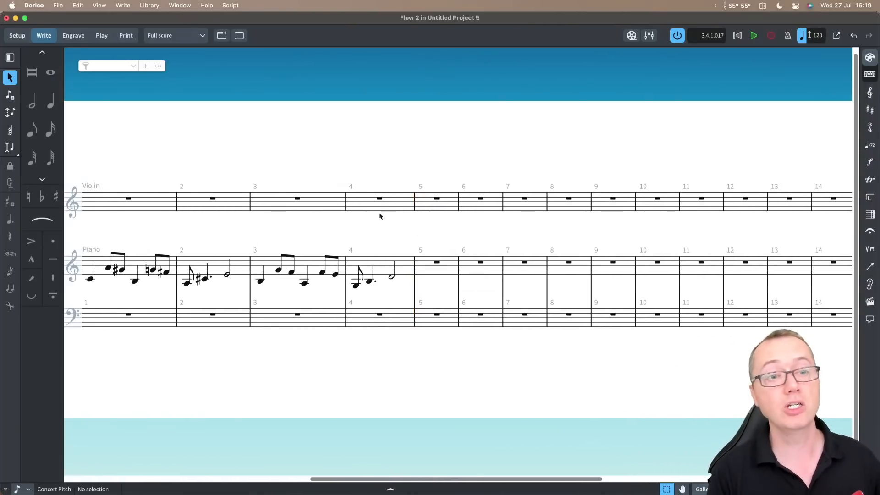
- Add a new empty flow to the project in Setup mode and find it in the full score in Write mode
click(18, 39)
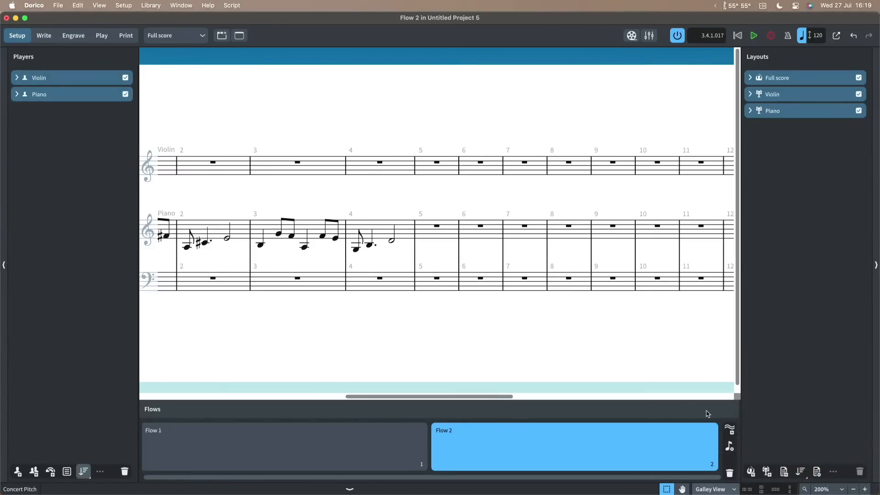
click(729, 430)
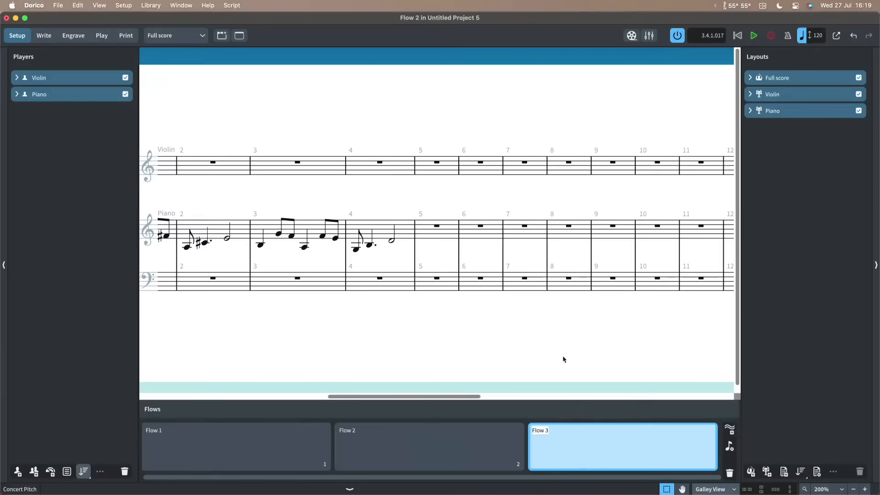
key(super+2)
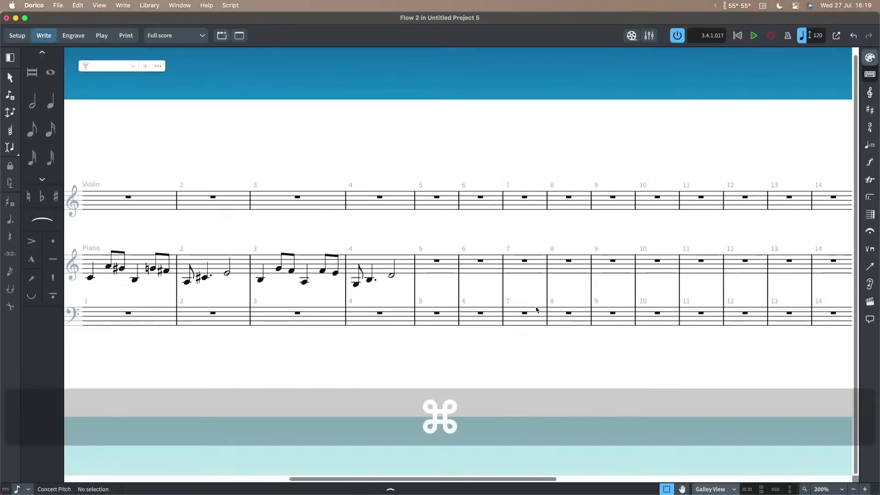
scroll(569, 255, right, 15)
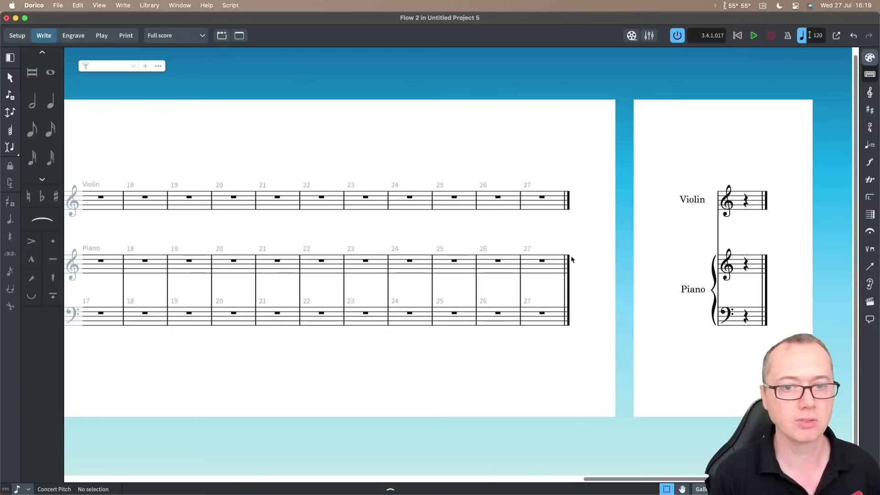
- Give Flow 3 a 4/4 time signature, add 16 bars, and leave note input
click(746, 201)
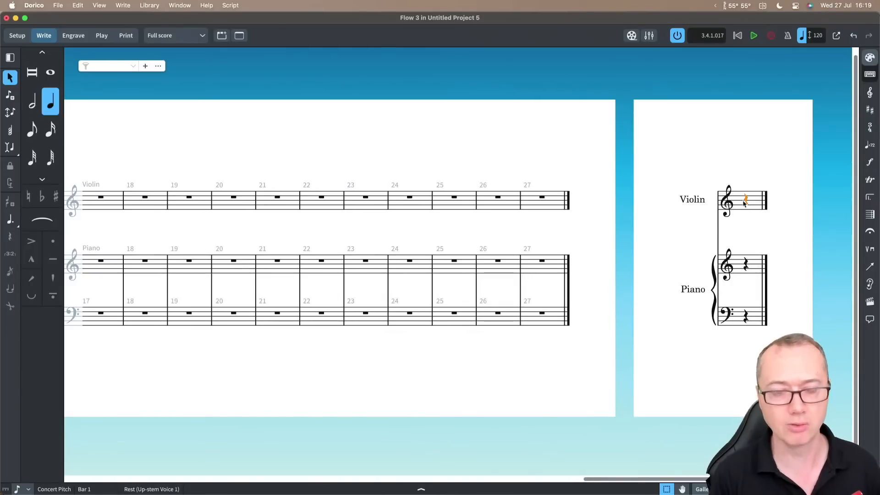
key(Return)
key(shift+m)
text(4/4)
key(Return)
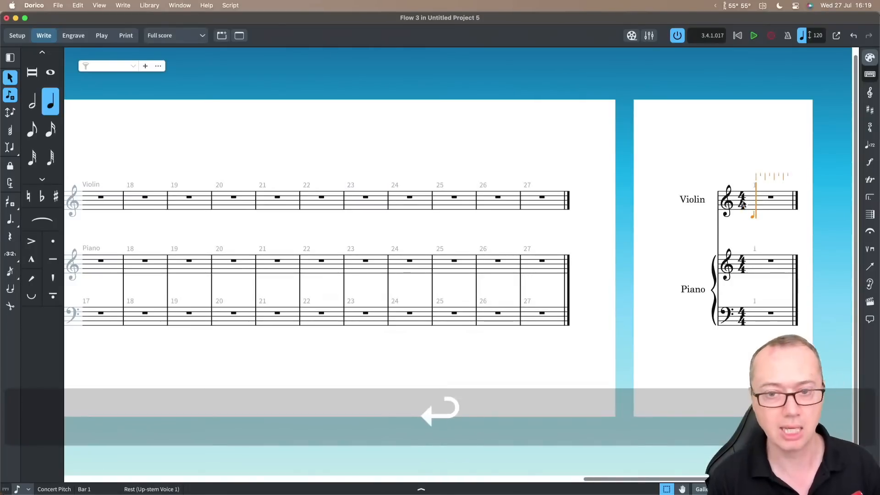
key(shift+b)
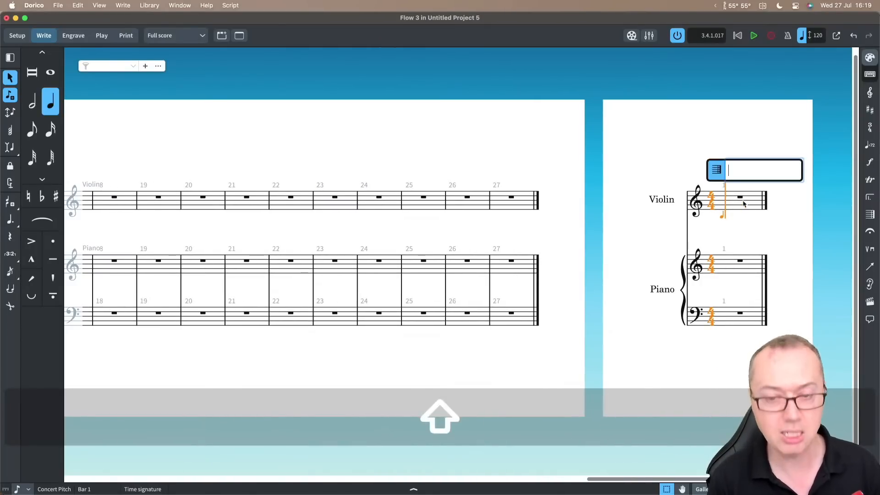
text(16)
key(Return)
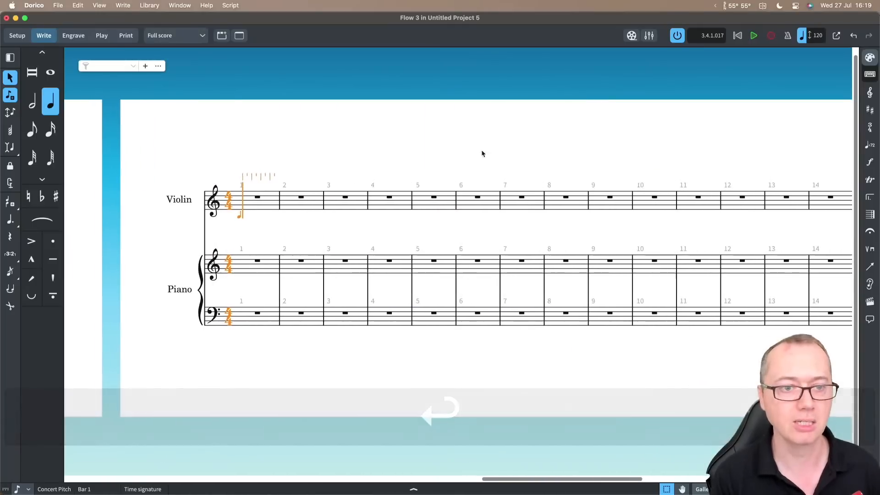
key(Escape)
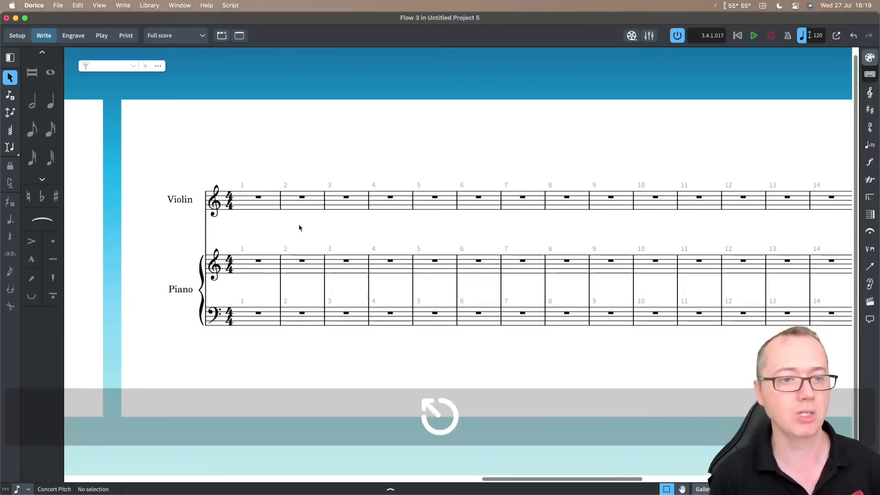
- Record a rhythm on C4 in real time into the piano's upper staff and delete the stray D4 in bar 3
click(265, 266)
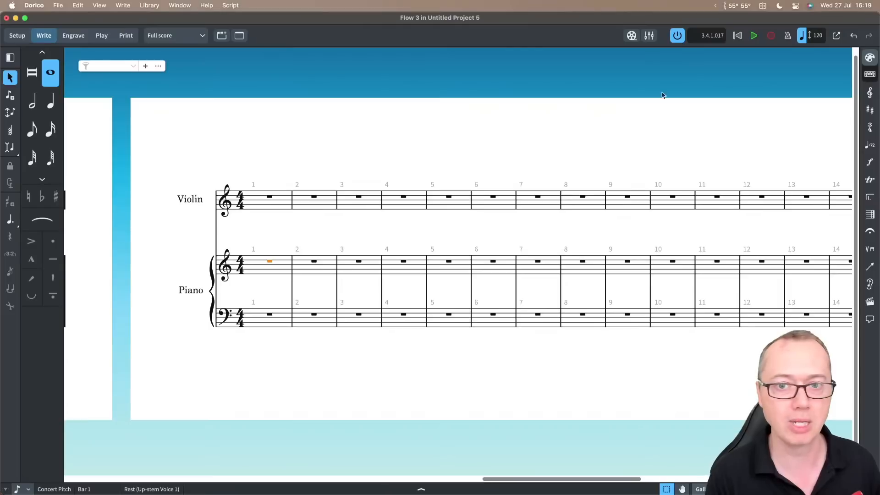
click(771, 37)
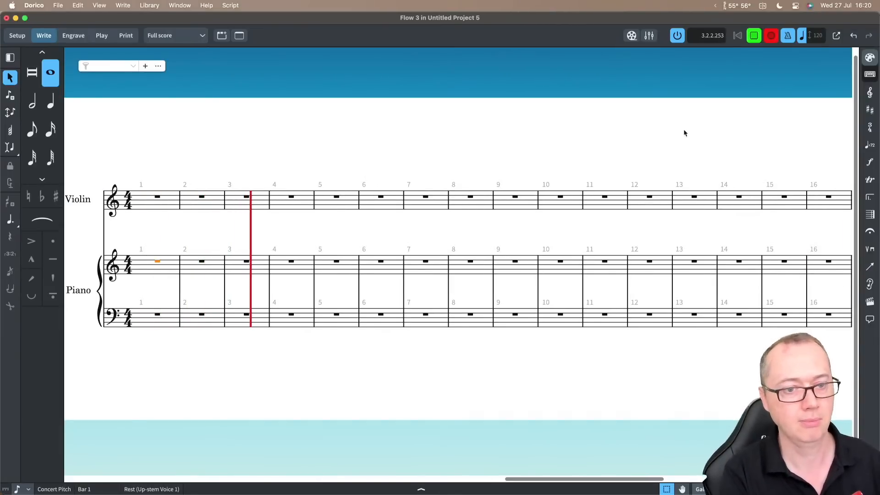
key(space)
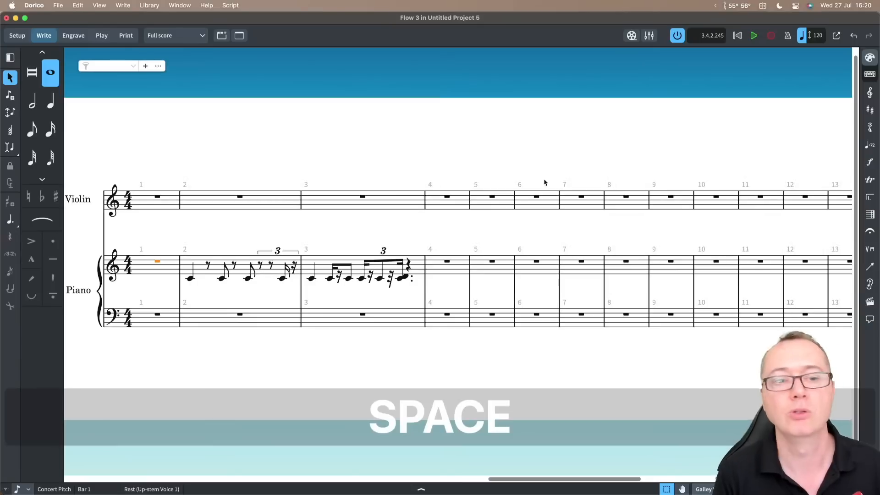
key(Escape)
click(405, 277)
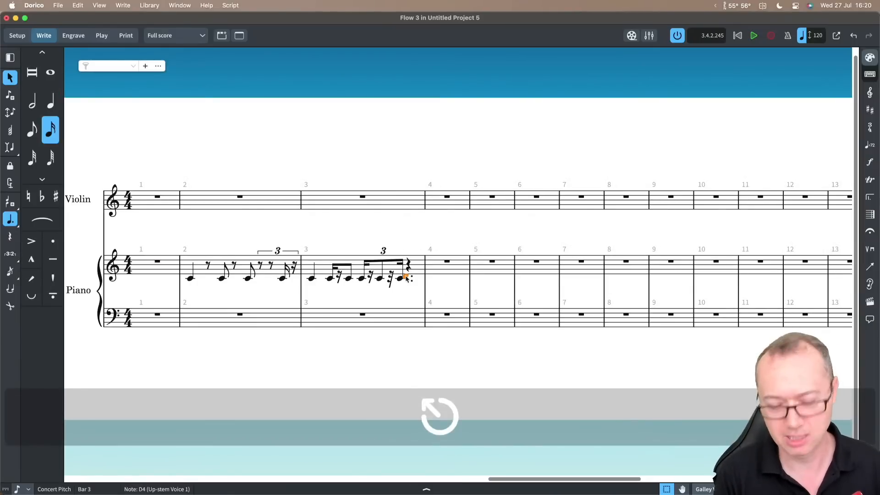
key(BackSpace)
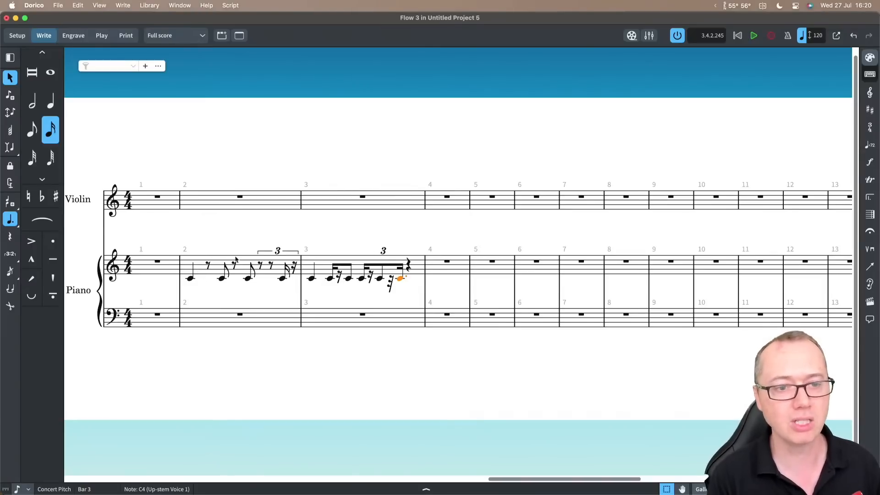
- Requantize the recorded piano notes in bars 2–3 with an eighth-note quantization unit
shift+click(191, 279)
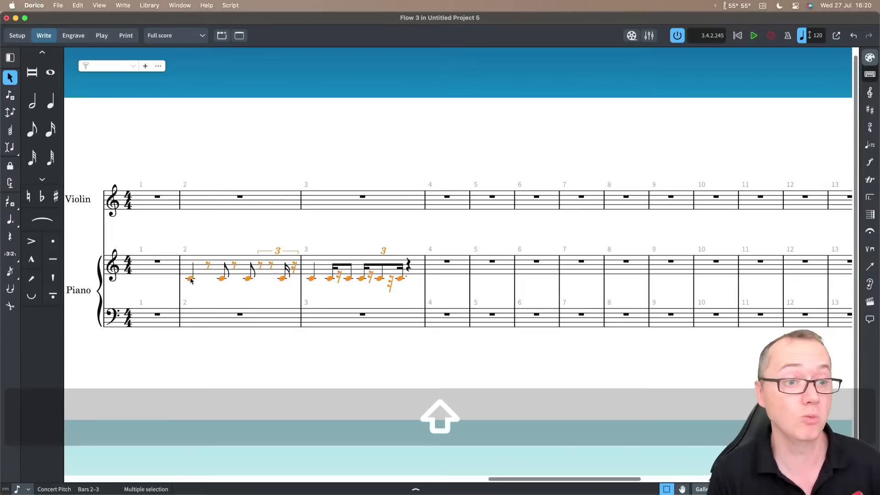
click(79, 8)
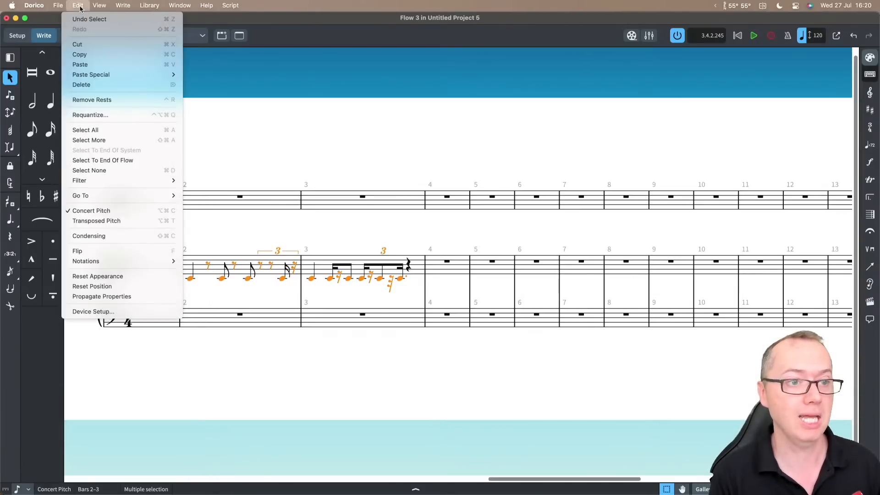
click(90, 116)
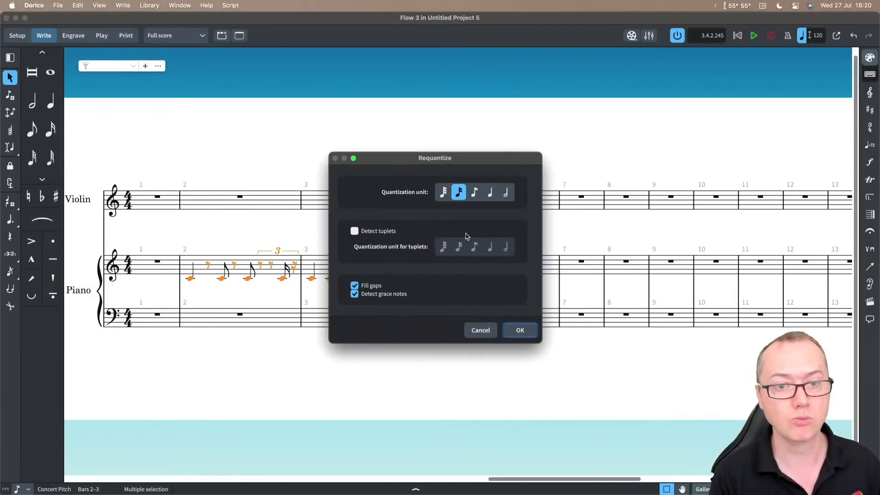
click(475, 192)
click(520, 330)
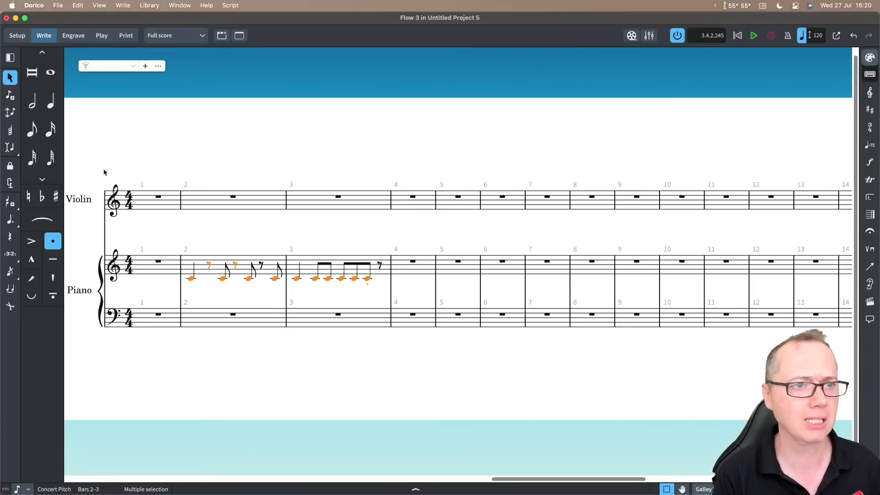
- Examine the metronome click settings in the playback options and close them without changes
click(143, 6)
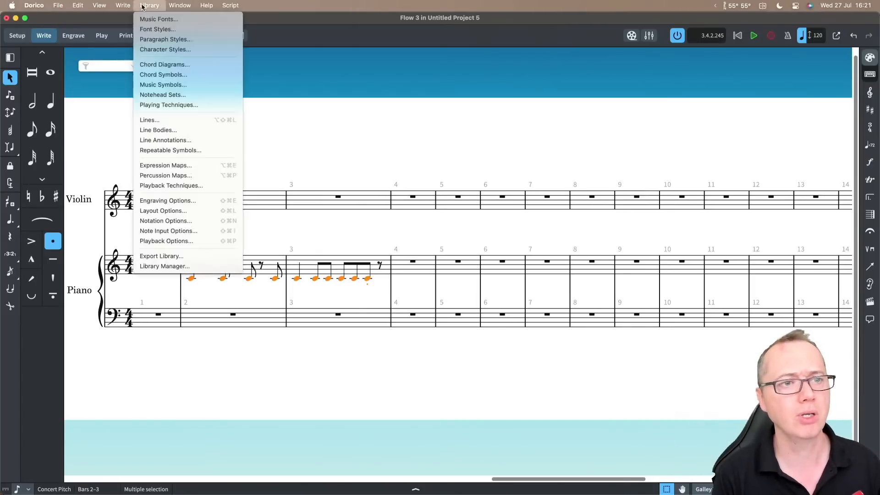
click(171, 241)
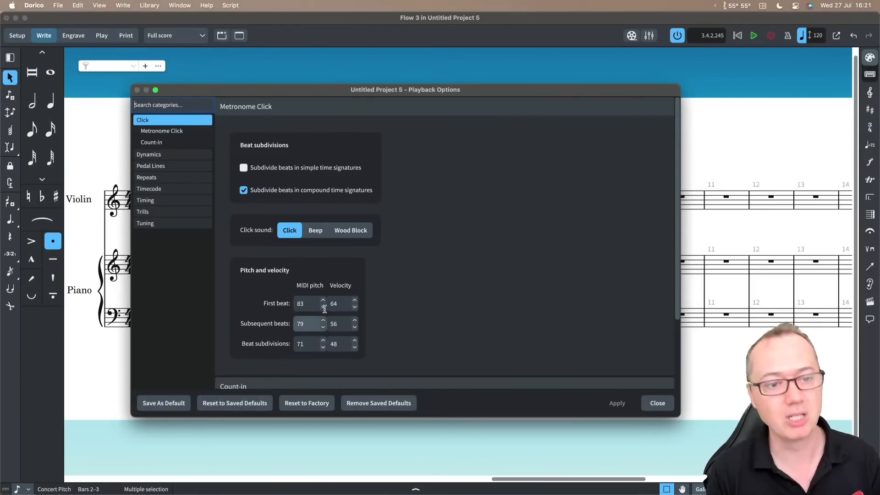
click(655, 403)
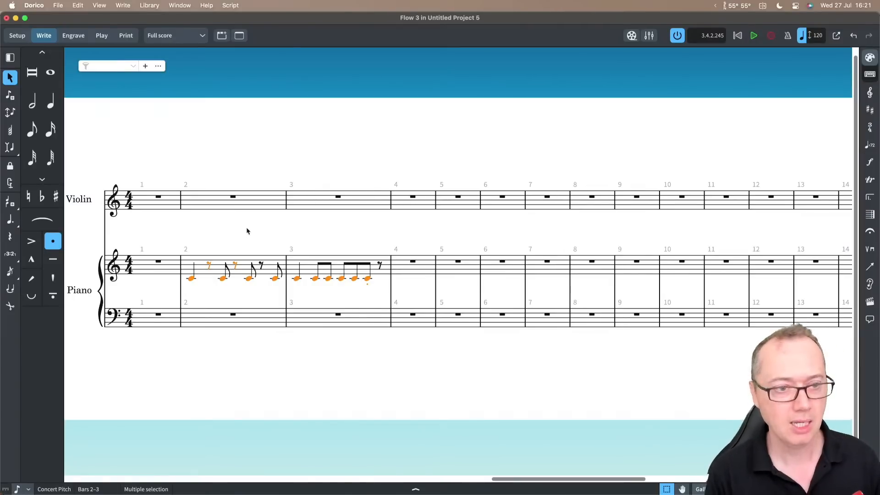
- Review the available commands for editing note durations without applying one
click(123, 5)
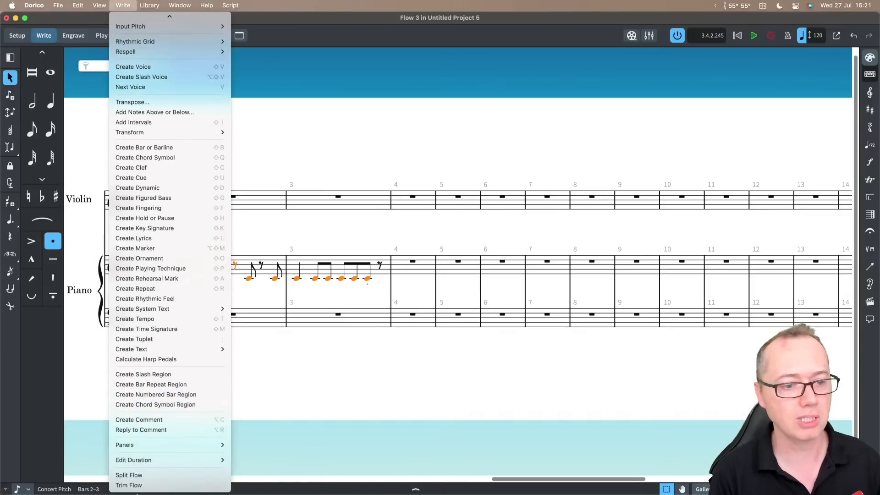
mouse_move(140, 460)
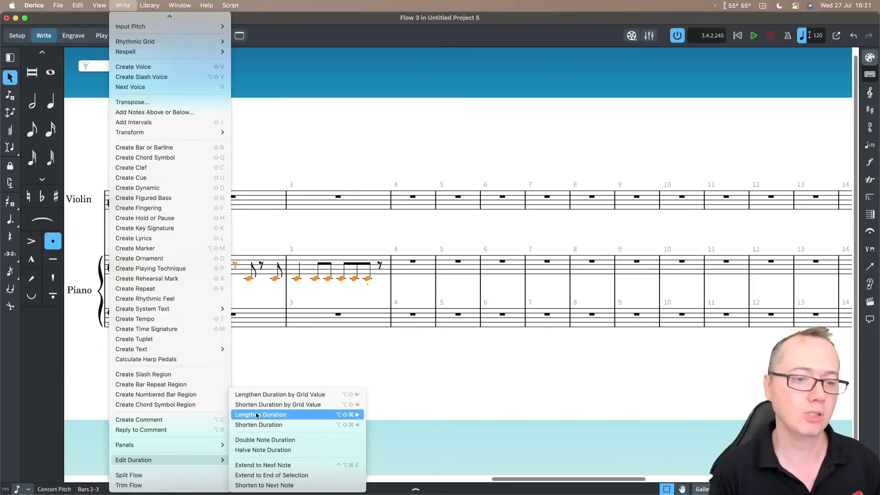
click(302, 379)
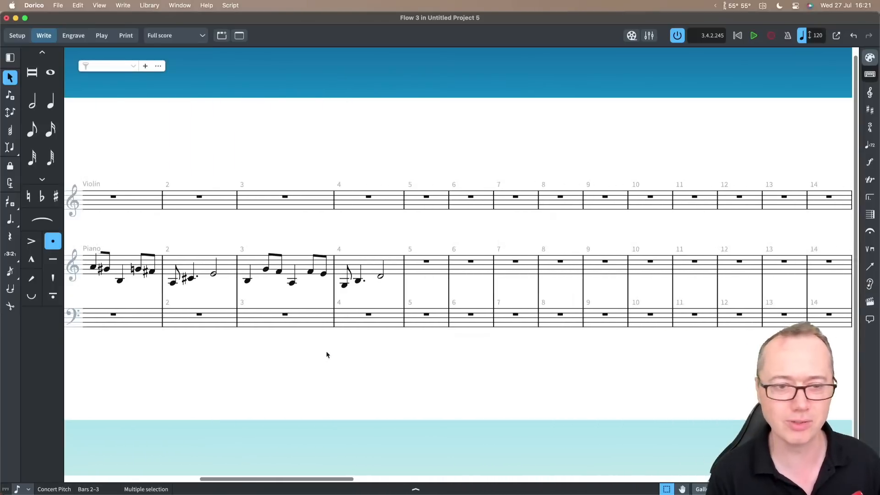
- Add an F4 eighth note at the start of bar 6 in Flow 2's upper piano staff and test changing its duration by grid value
click(464, 267)
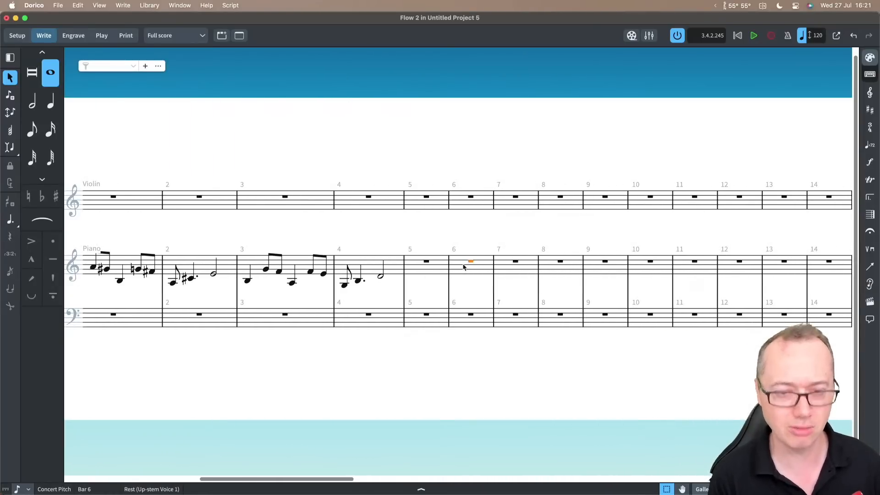
key(Return)
key(6)
key(f)
key(Escape)
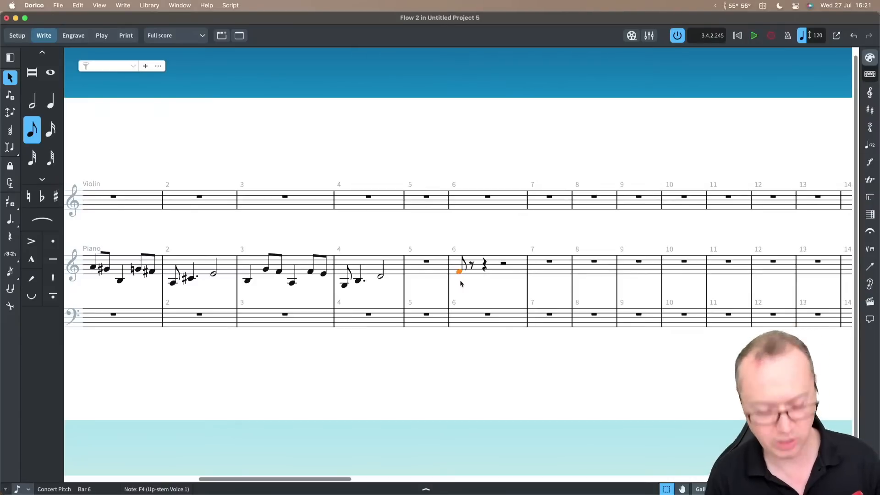
key(alt+shift+Right)
key(alt+shift+Left)
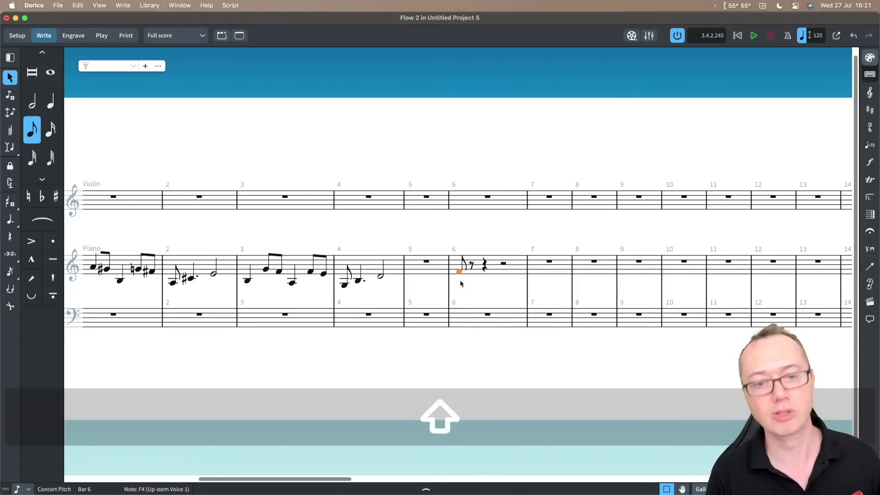
- Lengthen the F4 in bar 6 stepwise to a whole note with Lengthen Duration, and shorten it back to an eighth note
click(120, 6)
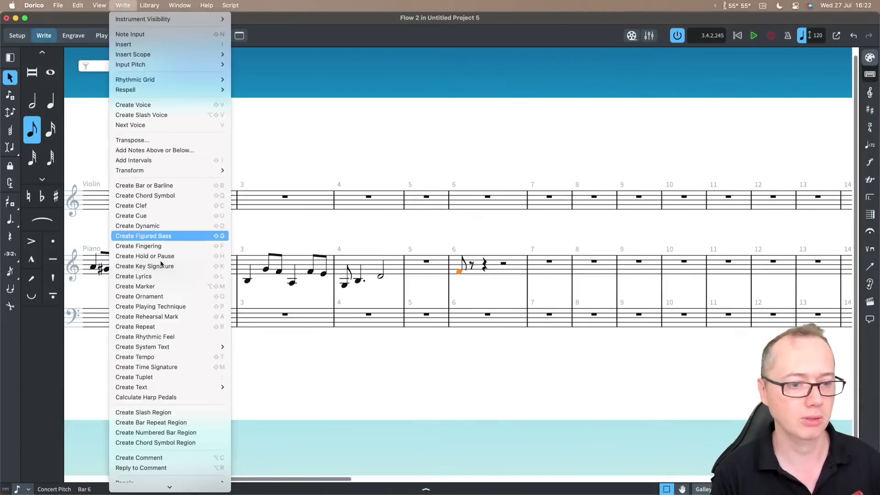
mouse_move(182, 460)
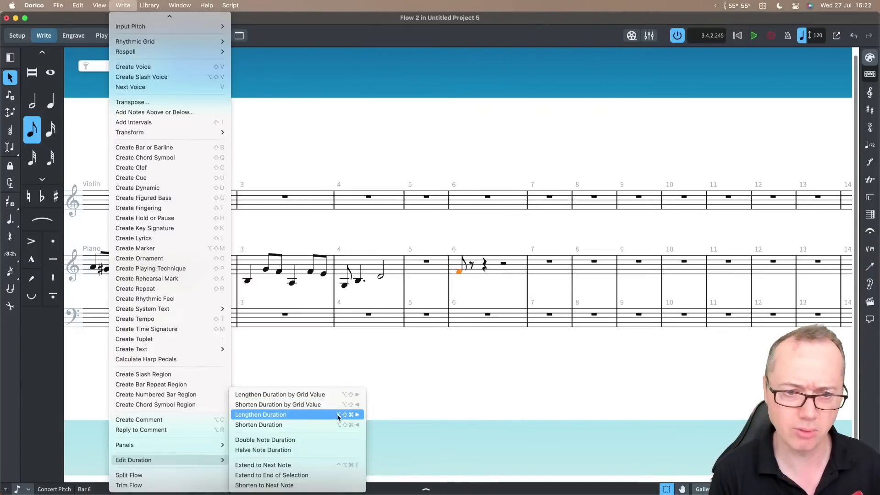
click(455, 376)
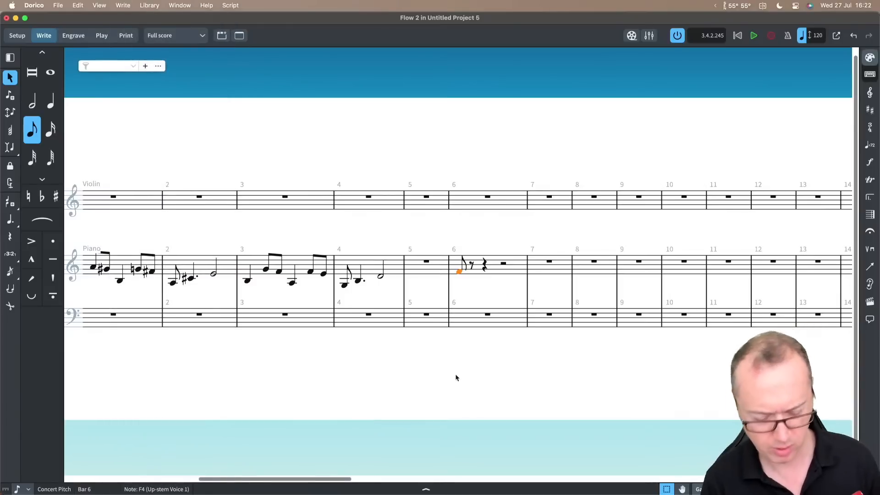
key(alt+shift+super+Right)
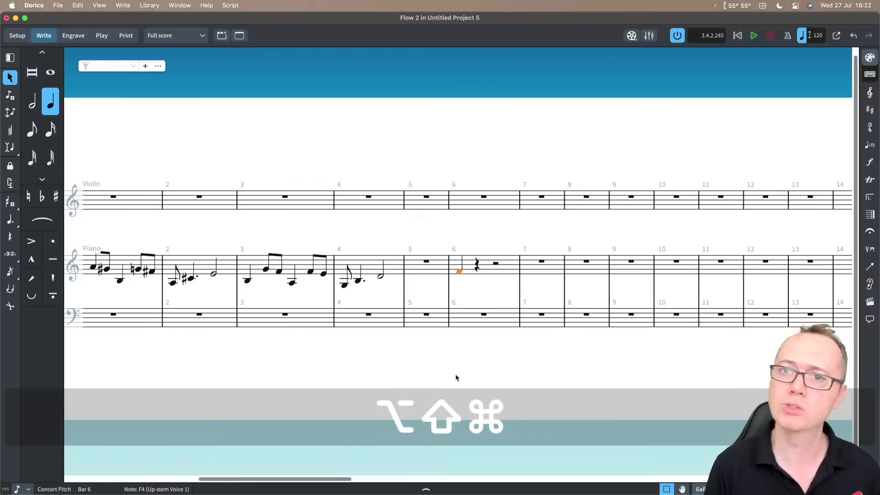
key(alt+shift+super+Right)
key(alt+shift+super+Right)
key(alt+shift+super+Left)
key(alt+shift+super+Left)
key(alt+shift+super+Left)
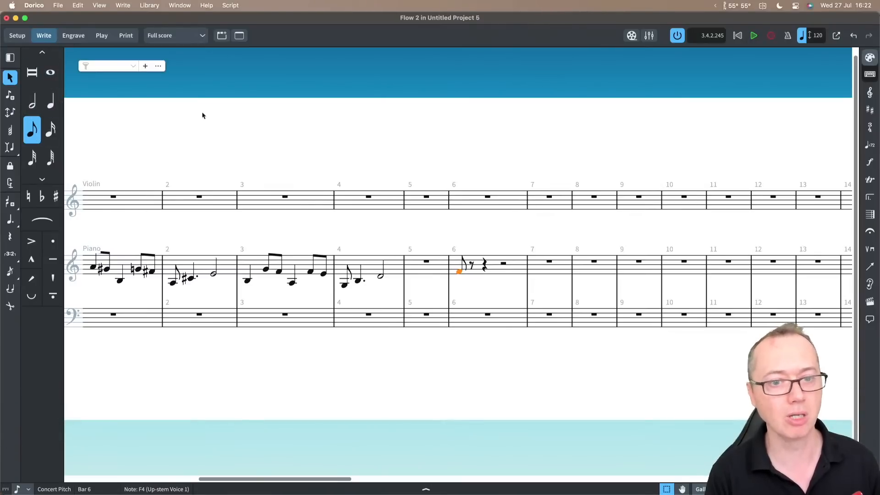
- Lengthen the F4 until it is tied across bars 6–13, and shorten it stepwise back to an eighth note
key(alt+shift+super+Right)
key(alt+shift+super+Right)
key(alt+shift+super+Right)
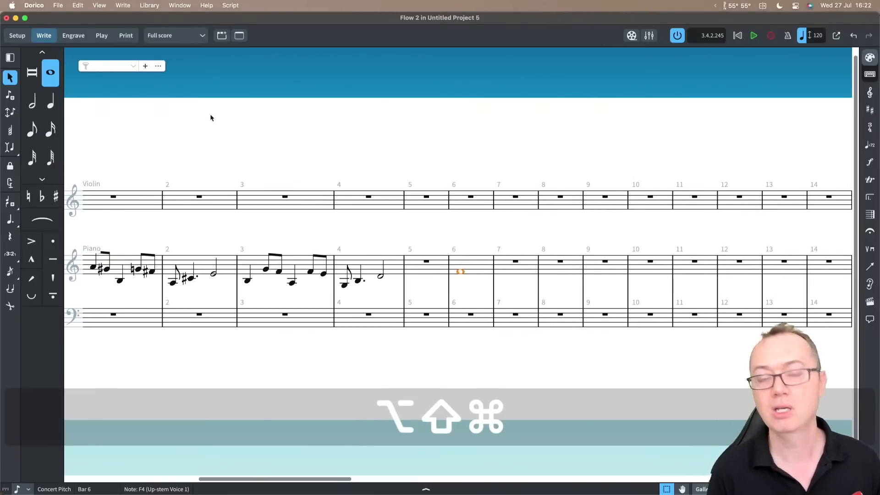
key(alt+shift+super+Right)
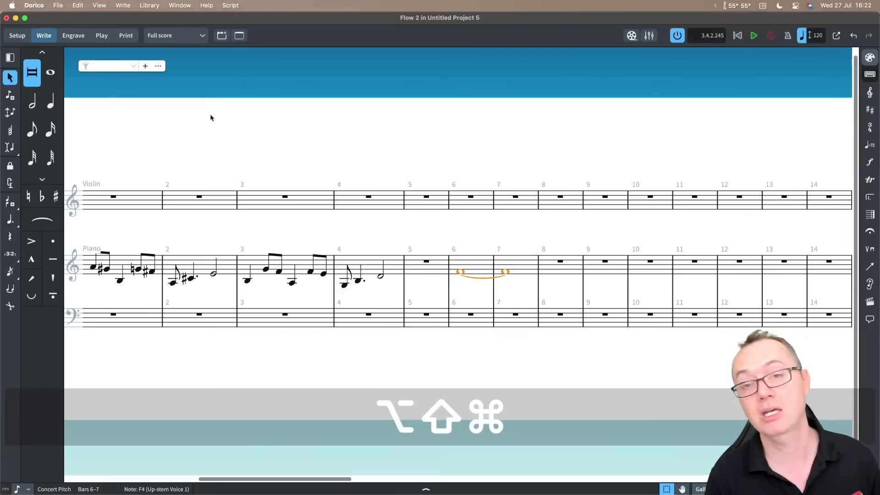
key(alt+shift+super+Right)
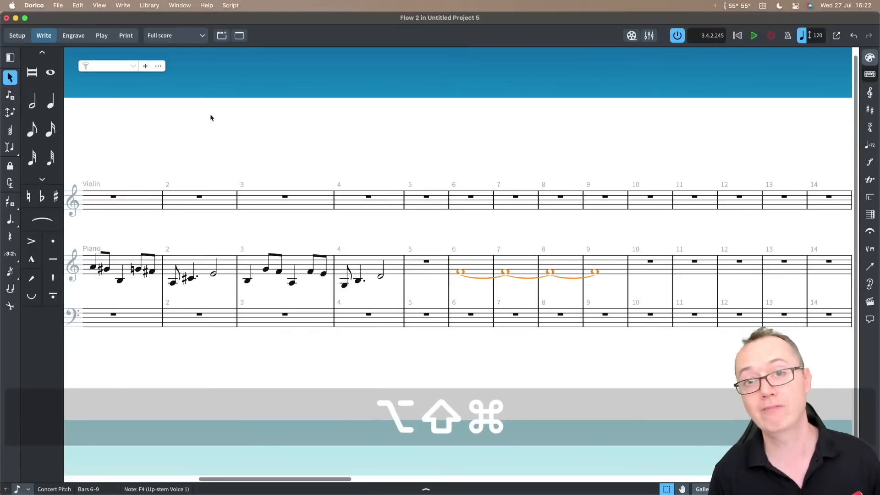
key(alt+shift+super+Right)
key(alt+shift+super+Left)
key(alt+shift+super+Left)
key(alt+shift+super+Left)
key(alt+shift+super+Left)
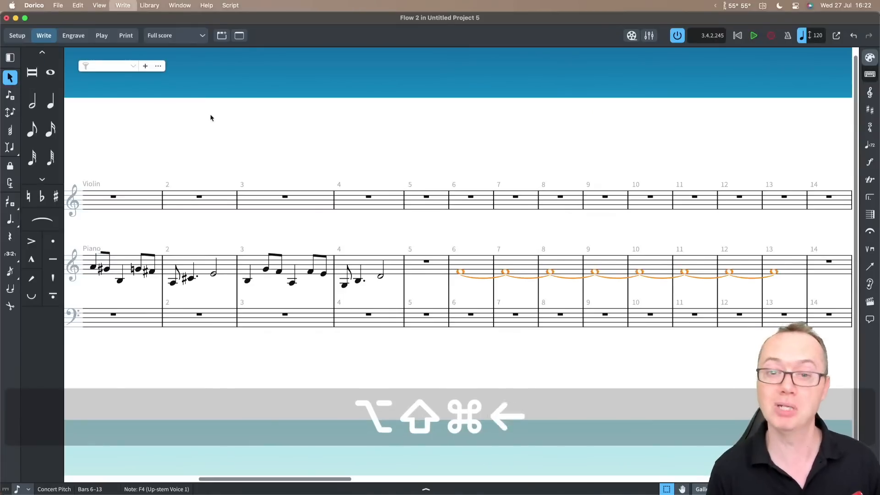
key(alt+shift+super+Left)
key(alt+shift+super+Left)
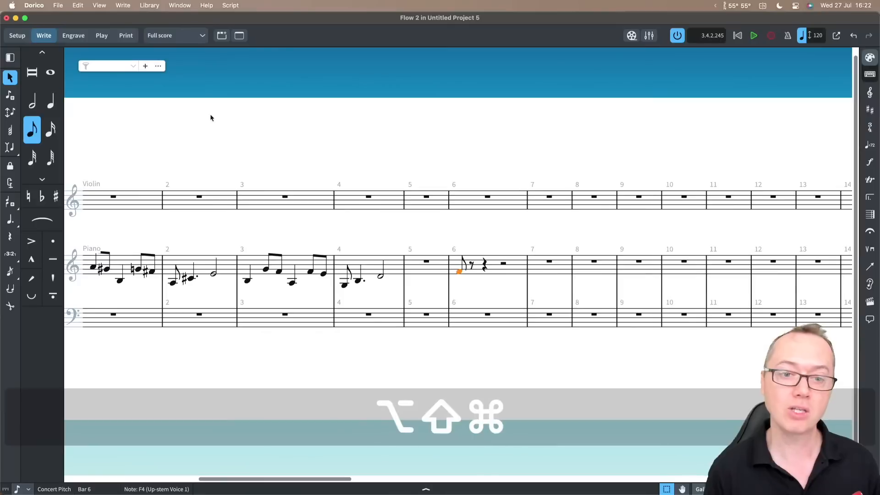
- Shorten and lengthen the F4 in bar 6 once more, ending on a quarter note, and delete it
key(alt+shift+super+Left)
key(alt+shift+super+Right)
key(alt+shift+super+Right)
key(alt+shift+super+Right)
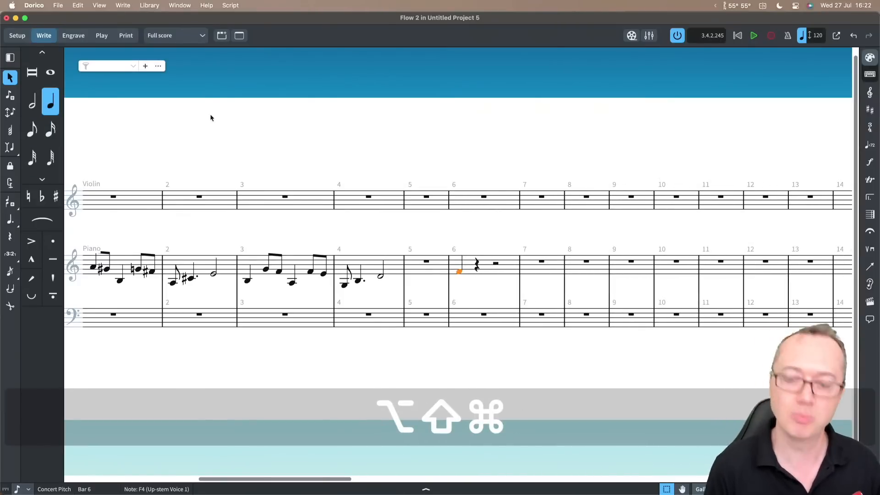
key(BackSpace)
- Select the first piano note in bar 2 of Flow 3, show its properties, and open an enlarged Key Editor
scroll(444, 191, right, 20)
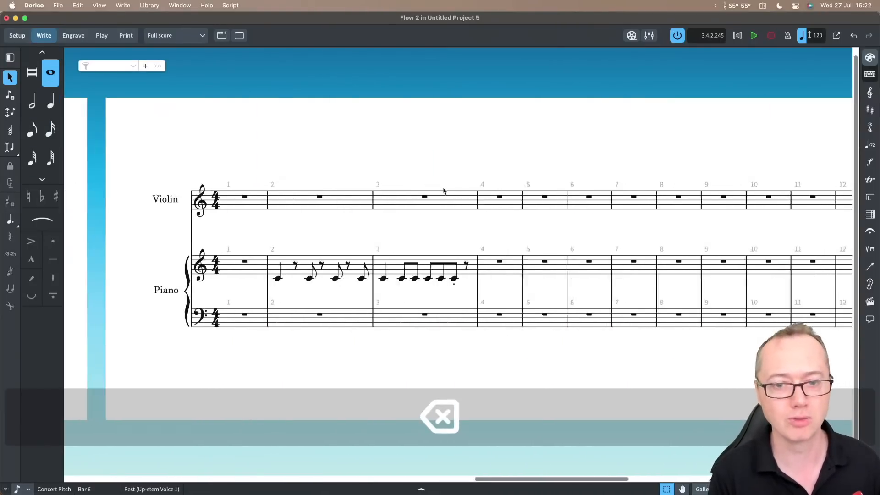
scroll(316, 216, left, 4)
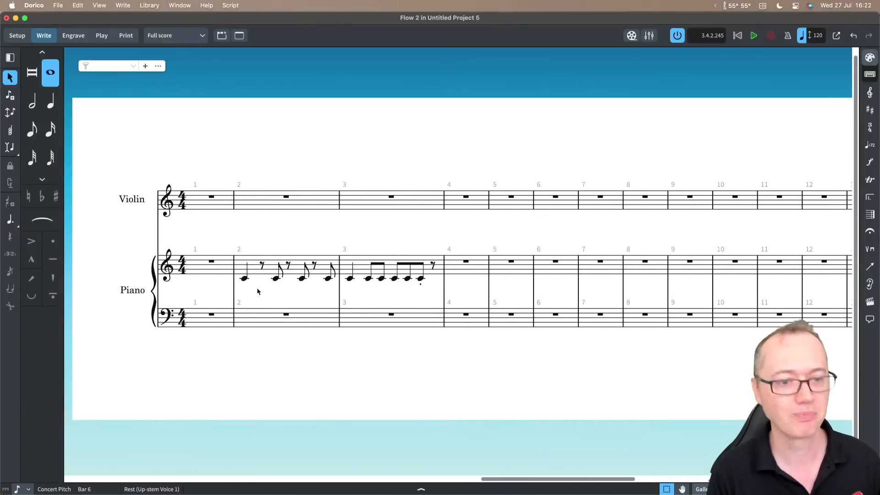
click(244, 279)
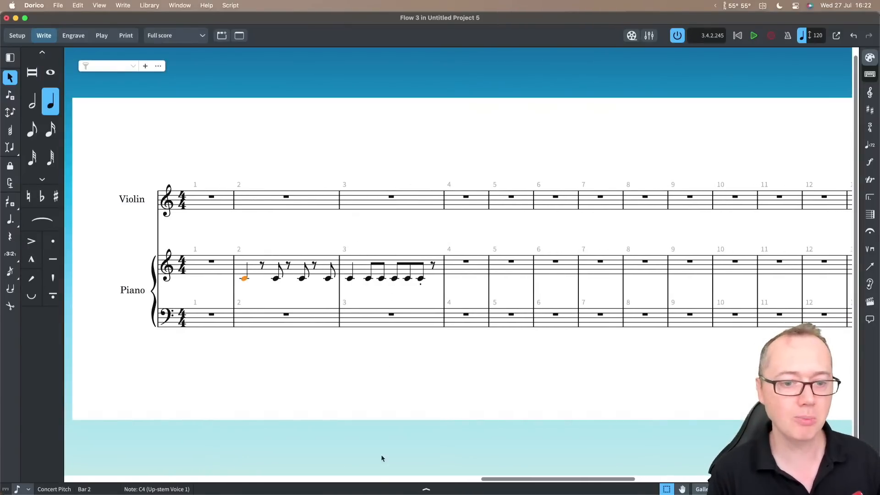
click(376, 492)
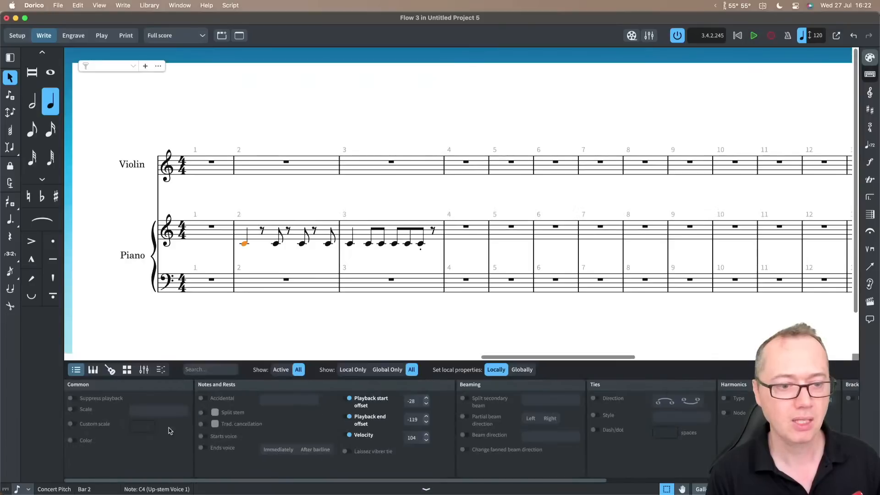
click(161, 369)
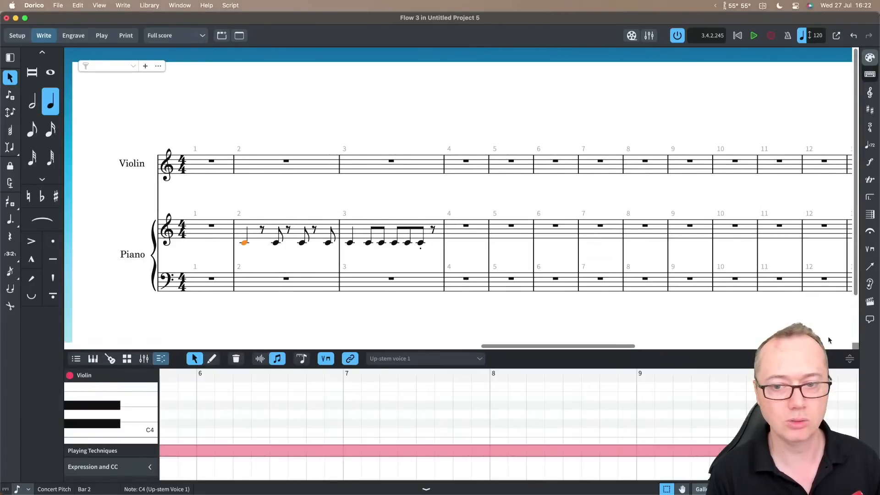
drag(846, 362, 846, 314)
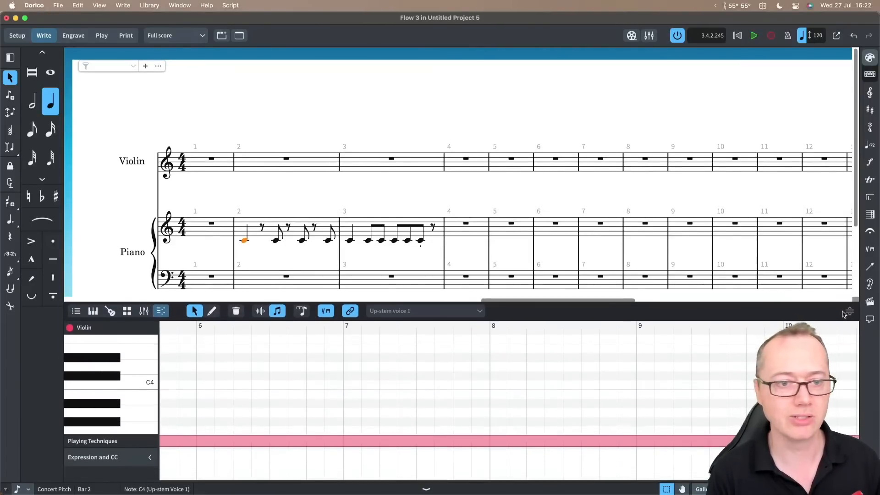
- Compare the notated and played durations of the piano notes in bar 2 in the Key Editor, and close the editor
click(259, 234)
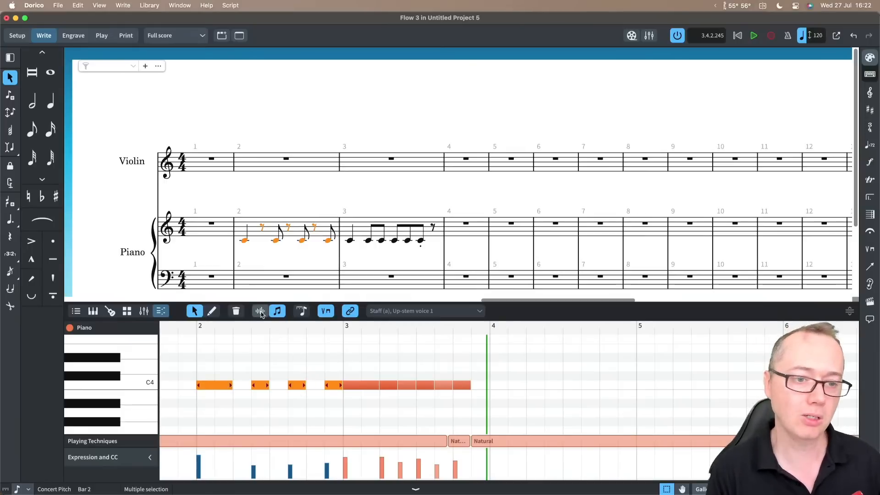
key(F6)
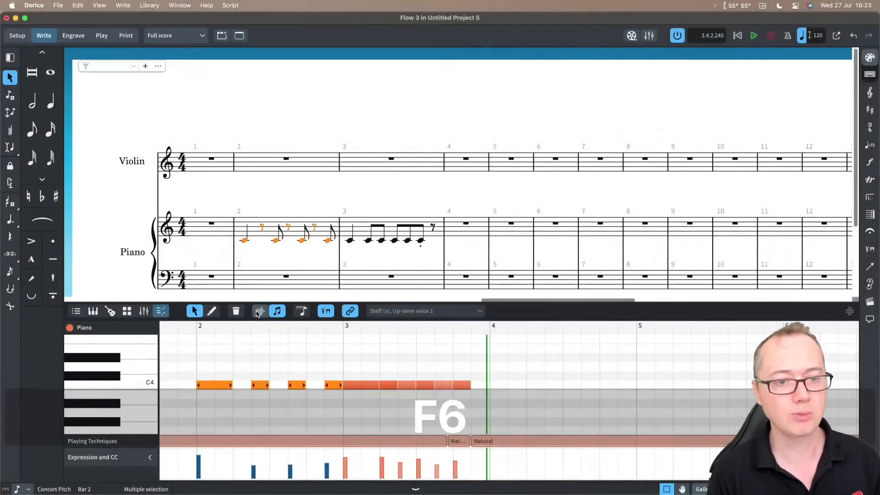
click(260, 311)
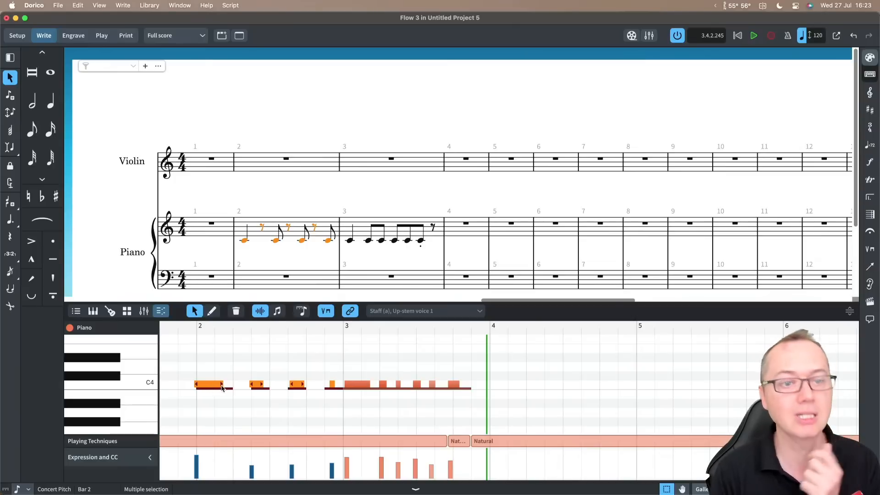
click(277, 312)
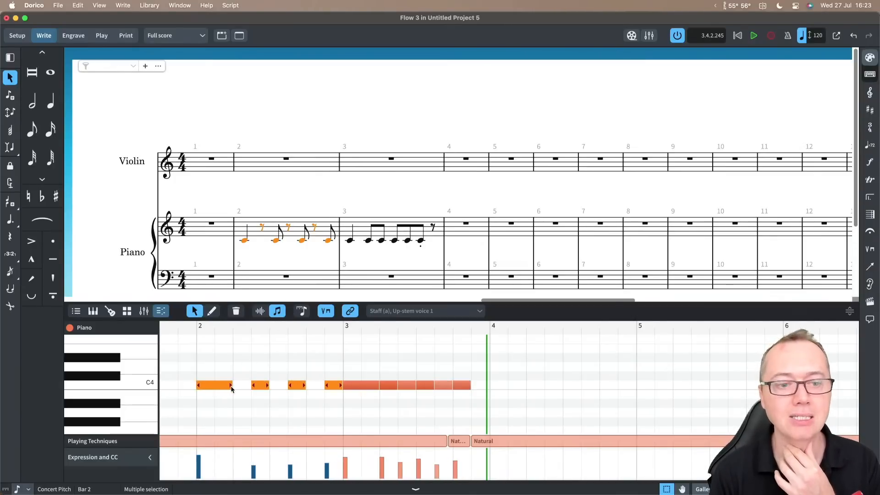
click(260, 313)
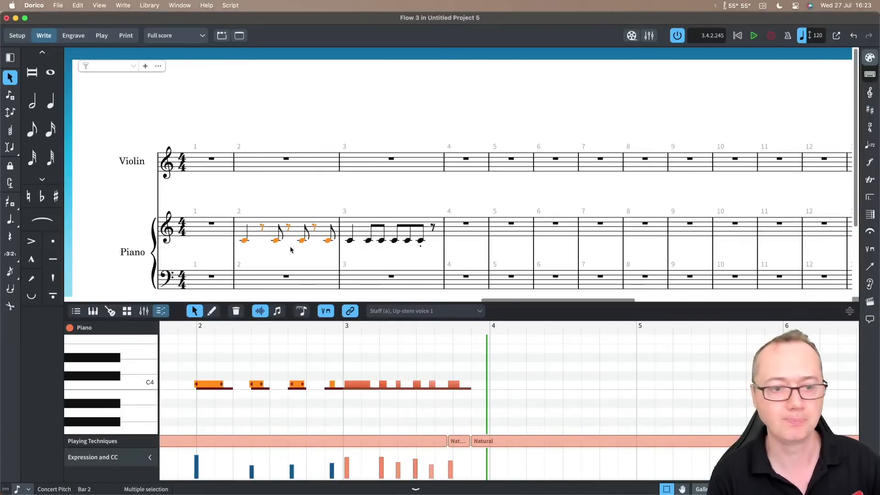
key(super+8)
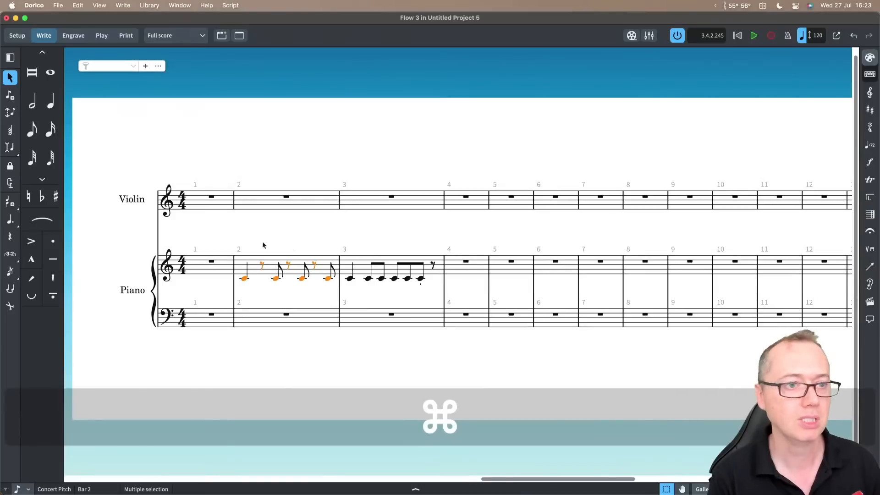
- Extend the selected piano notes in bar 2 to the next note
click(122, 5)
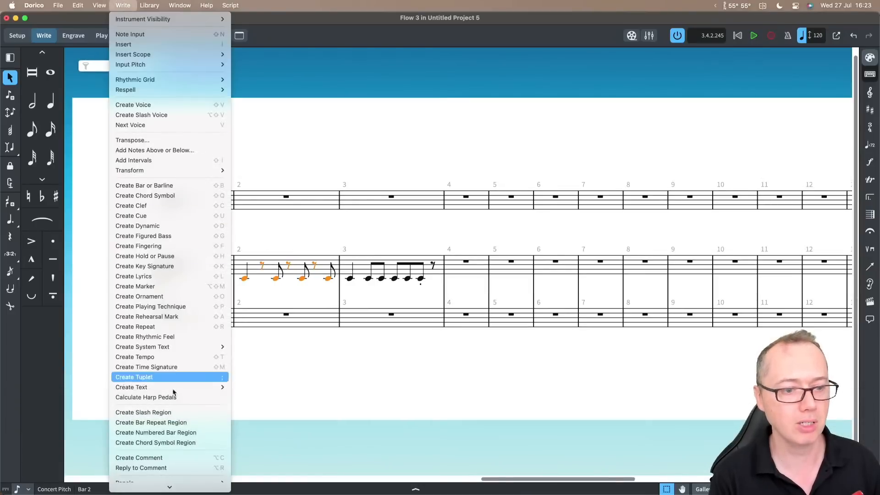
mouse_move(170, 460)
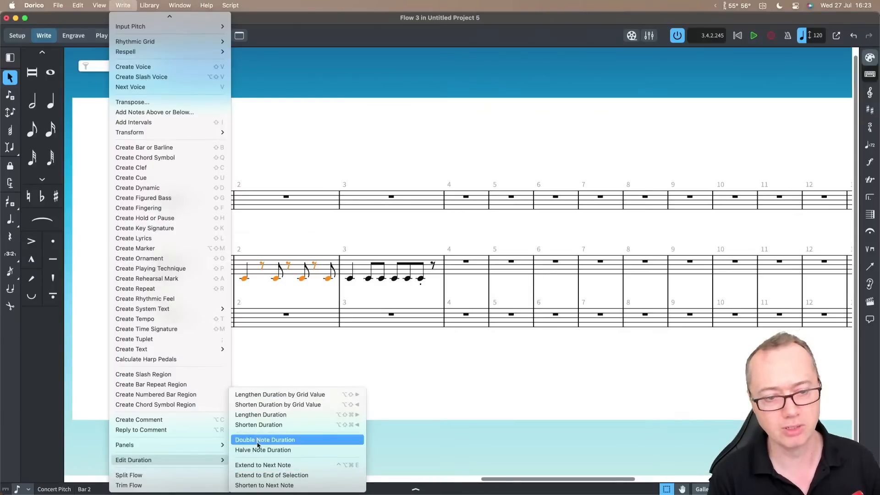
click(271, 465)
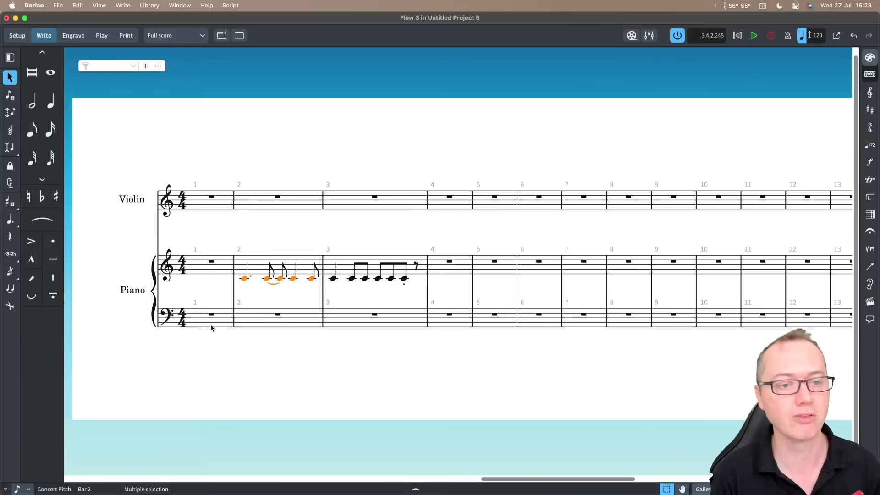
- Replace the recorded C4 pitches in piano bars 2–3 with chords while durations are locked, using Eb3, A3, Db4, F4, A4 from bar 3's second note onward
click(245, 281)
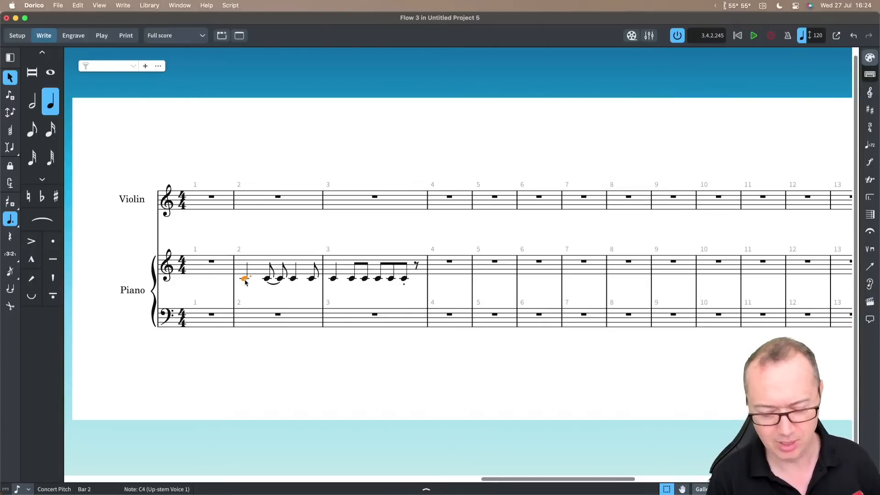
key(Return)
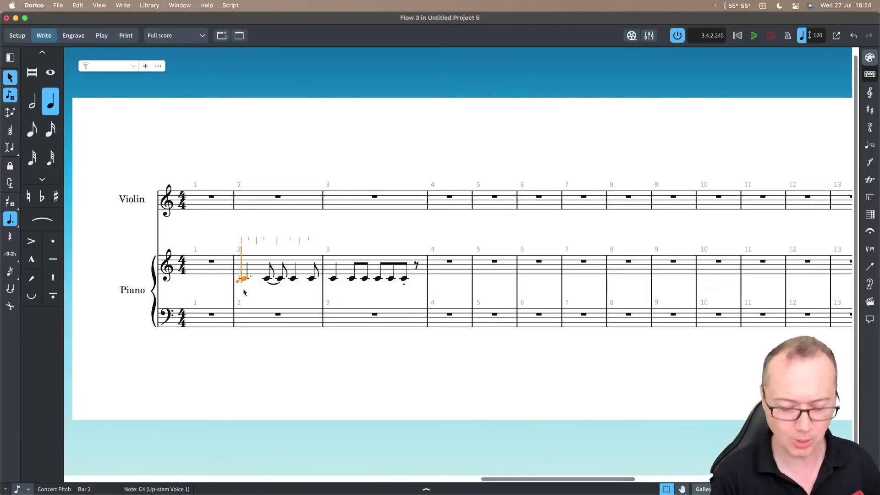
key(l)
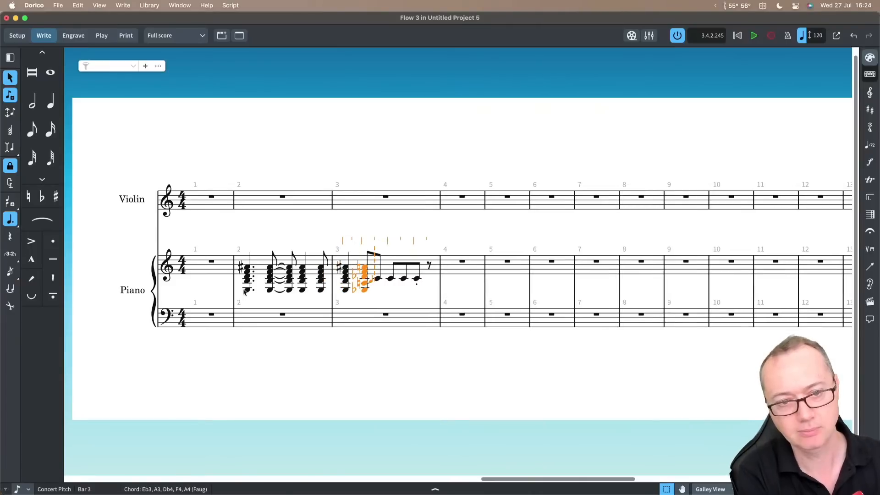
key(6)
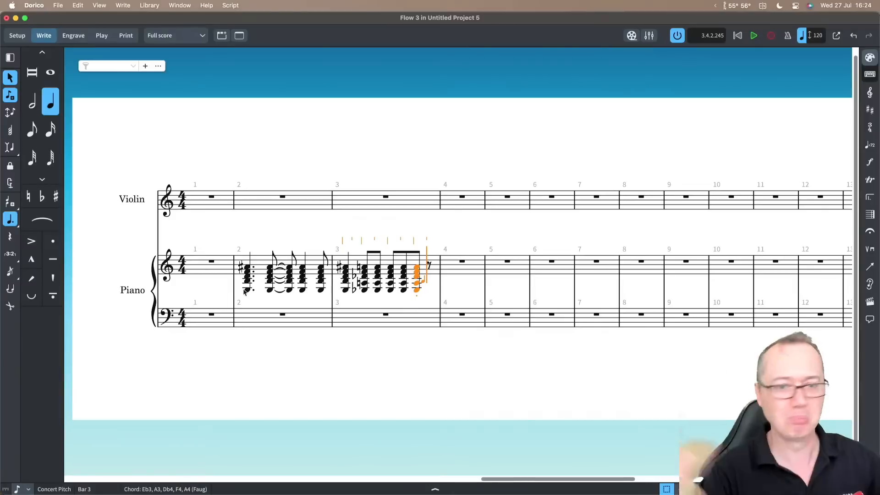
key(Return)
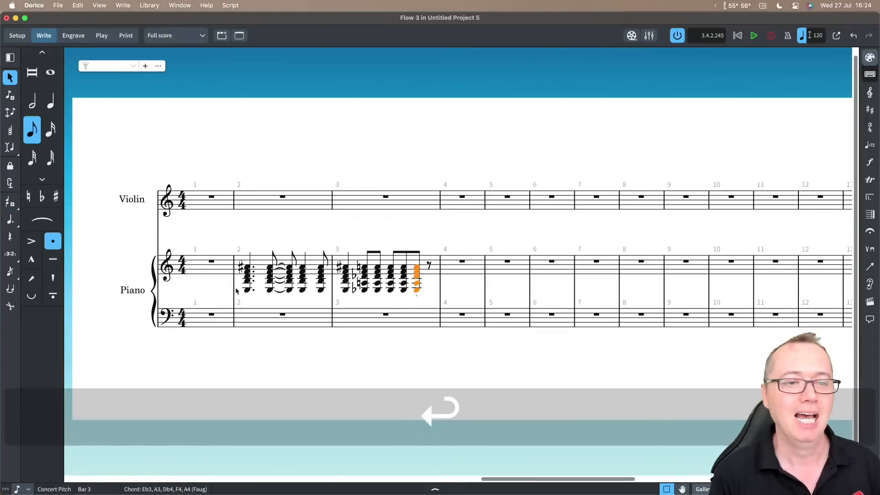
- Inspect the notated and played durations of bar 2's first piano chord in an enlarged Key Editor, and close the editor
click(246, 269)
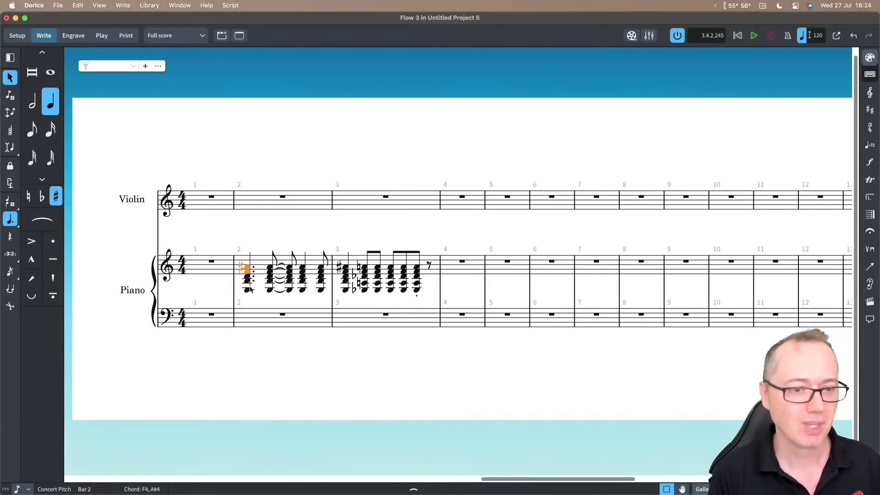
click(249, 261)
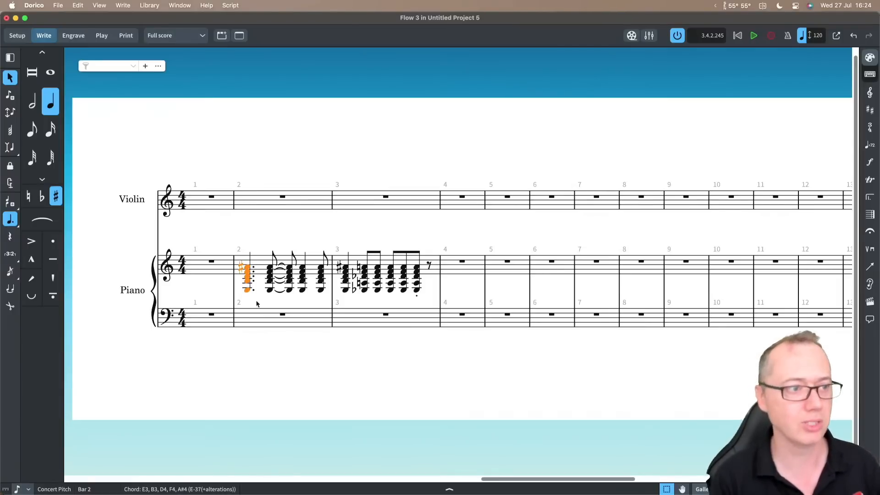
key(super+e)
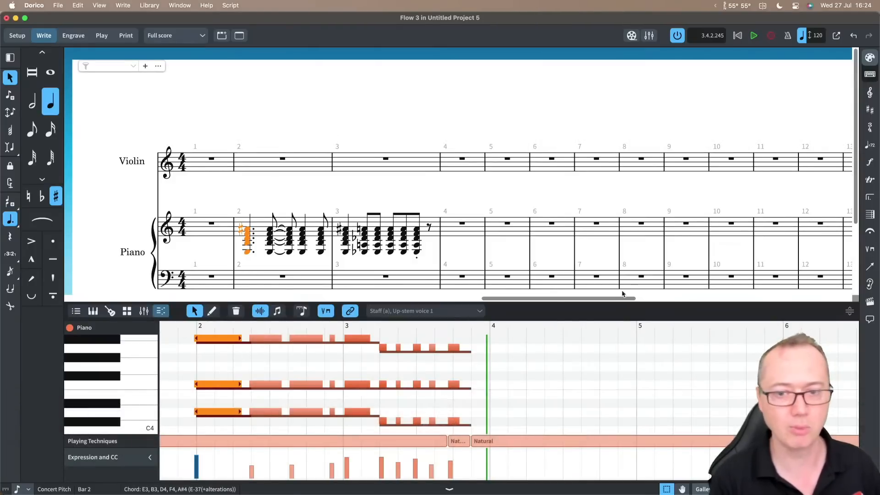
drag(850, 314, 849, 302)
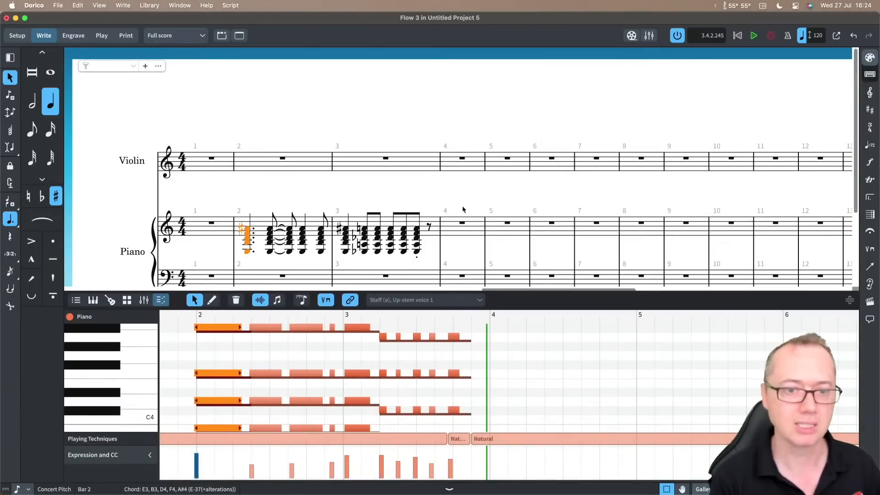
scroll(464, 209, down, 1)
scroll(463, 209, down, 2)
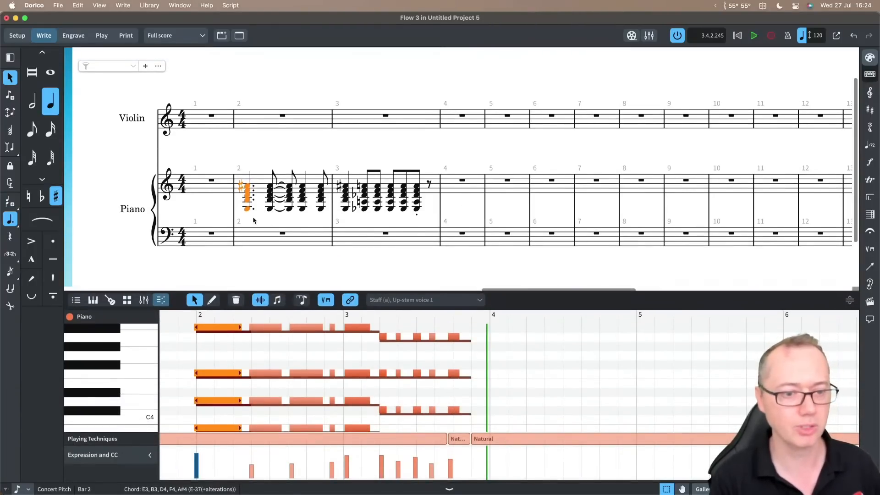
scroll(218, 344, down, 5)
scroll(220, 409, up, 6)
scroll(209, 337, up, 2)
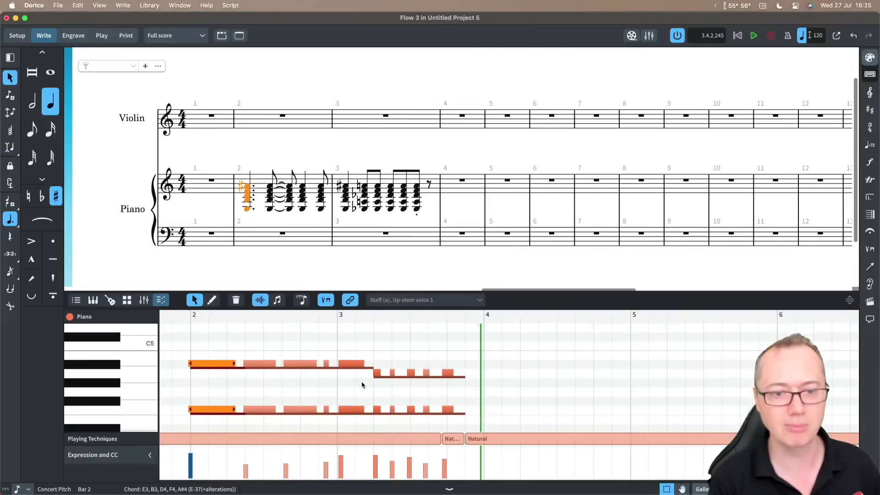
scroll(363, 386, down, 1)
scroll(439, 379, left, 2)
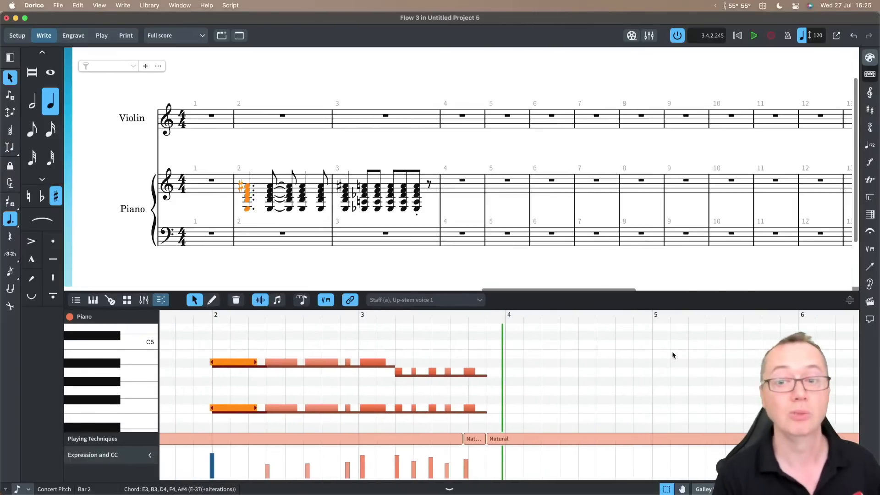
click(551, 489)
click(260, 351)
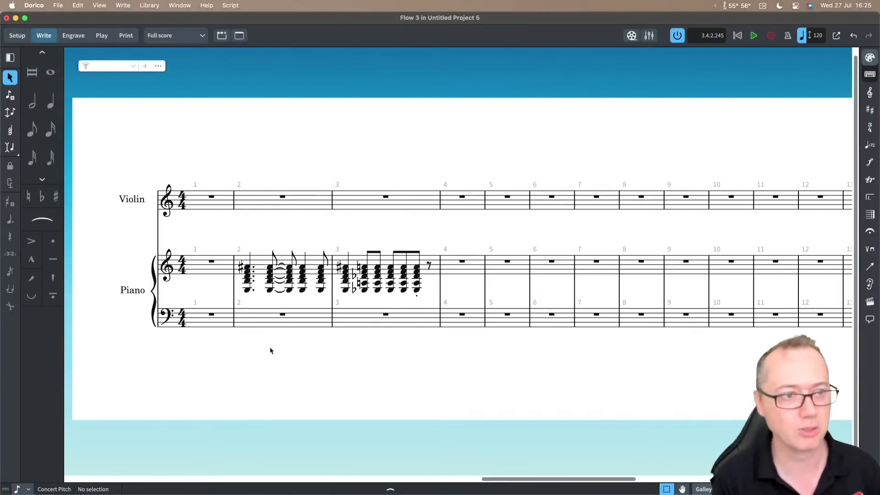
- Add a string ensemble of section players to the project in Setup mode and return to Write mode
key(super+1)
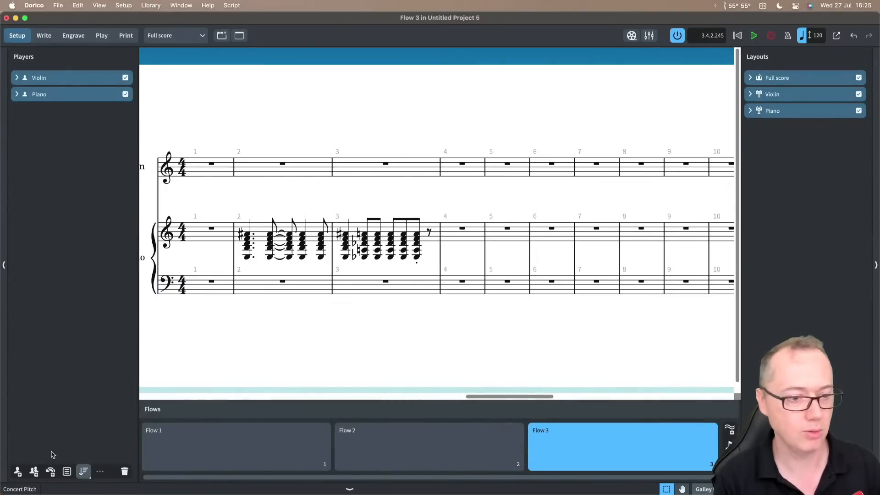
click(51, 471)
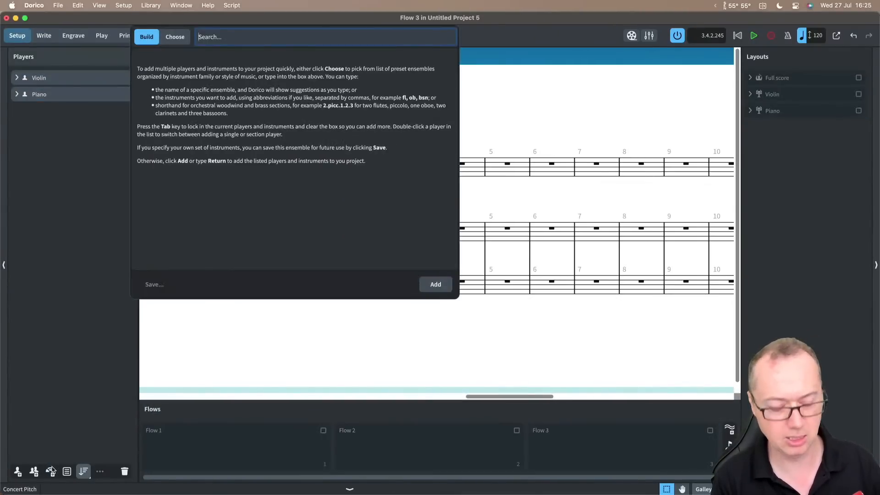
text(string)
key(Return)
key(Return)
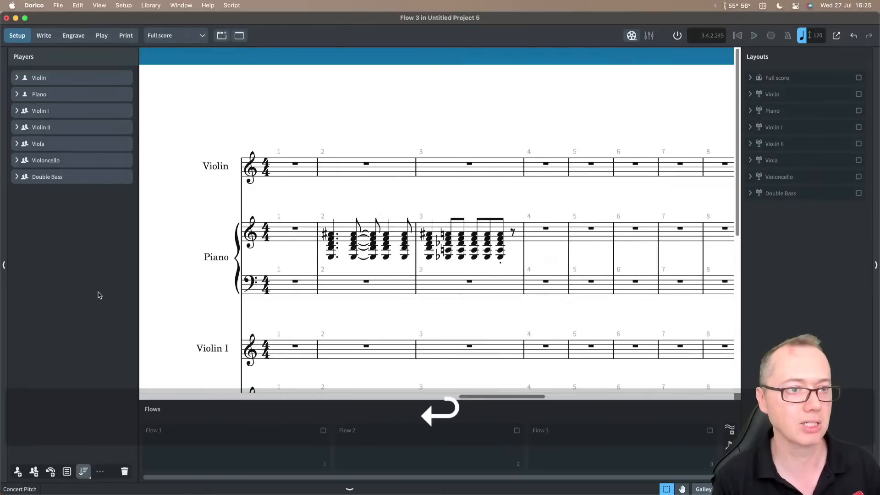
key(super+2)
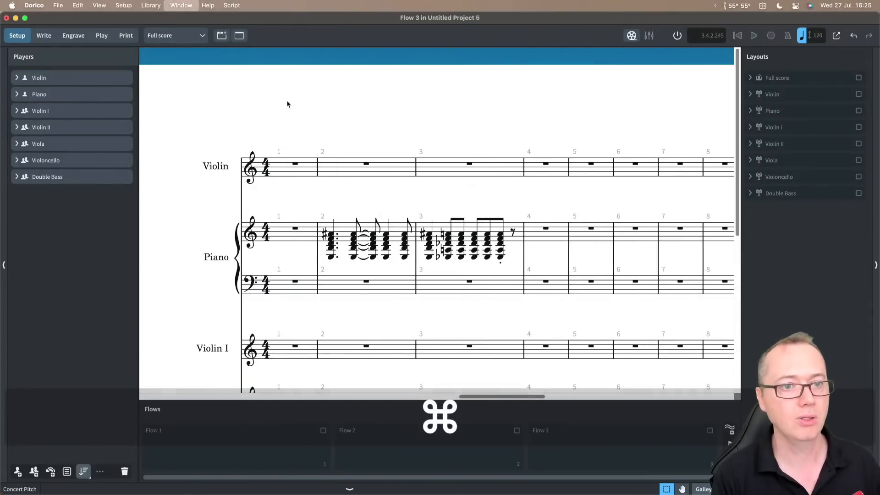
- Copy the upper-staff piano chords in bars 2–3
scroll(315, 110, down, 3)
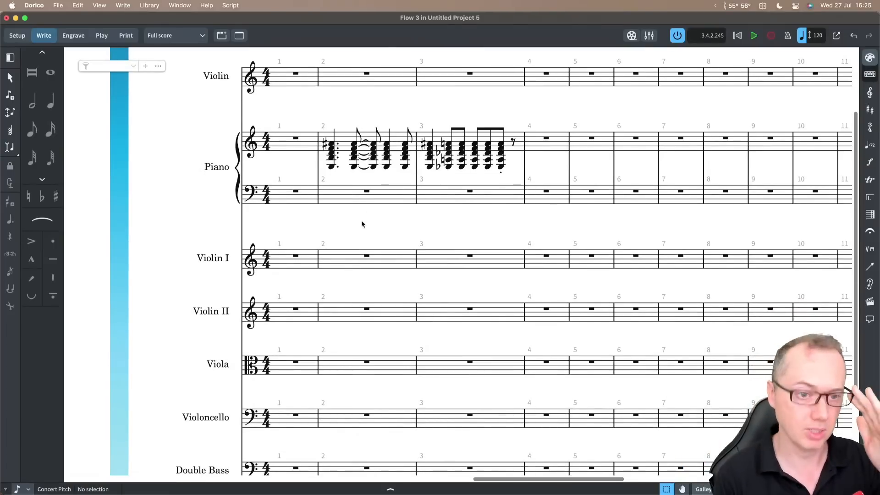
scroll(353, 198, up, 2)
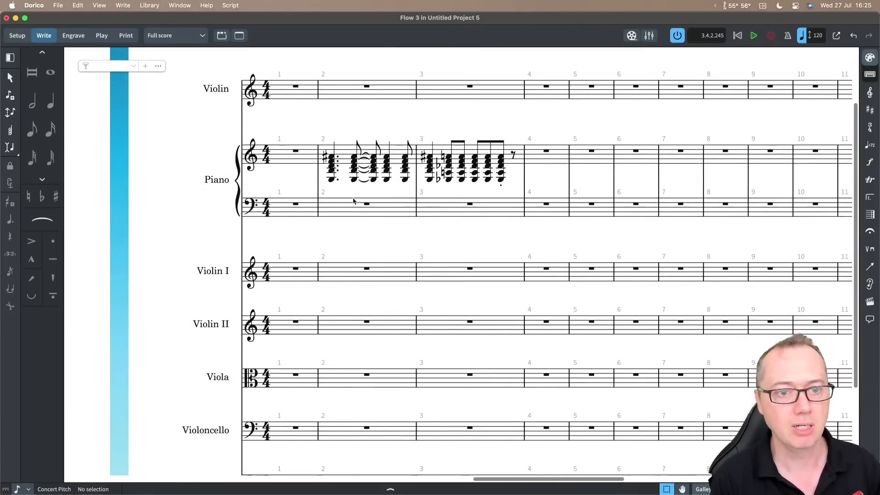
click(346, 172)
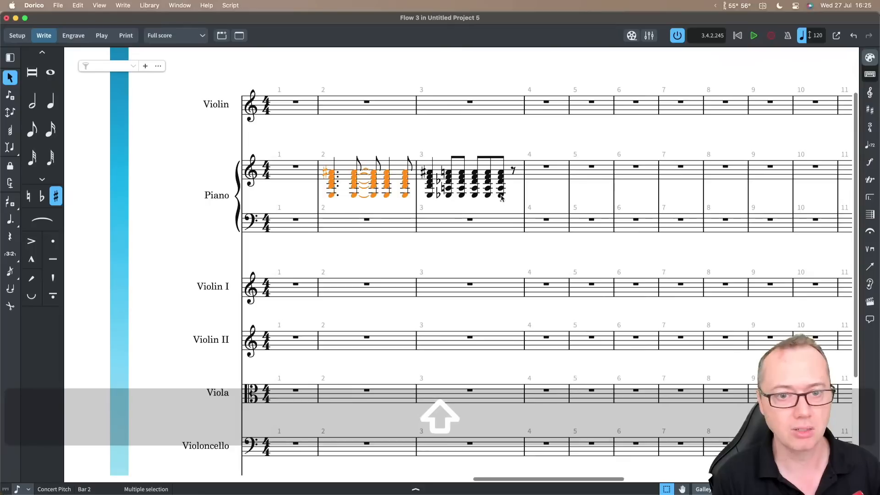
shift+click(512, 175)
key(super+c)
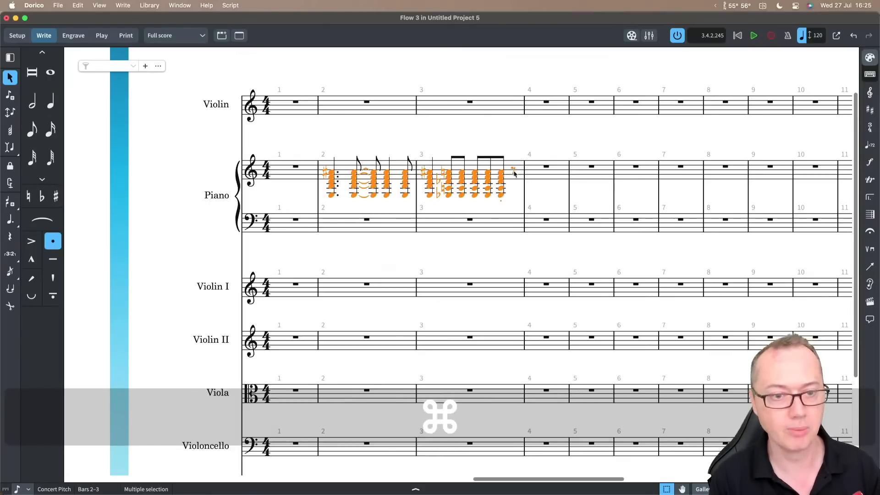
- Explode the copied chords across Violin I, Violin II, Viola, Violoncello and Double Bass, starting at bar 2
scroll(361, 262, down, 5)
click(332, 159)
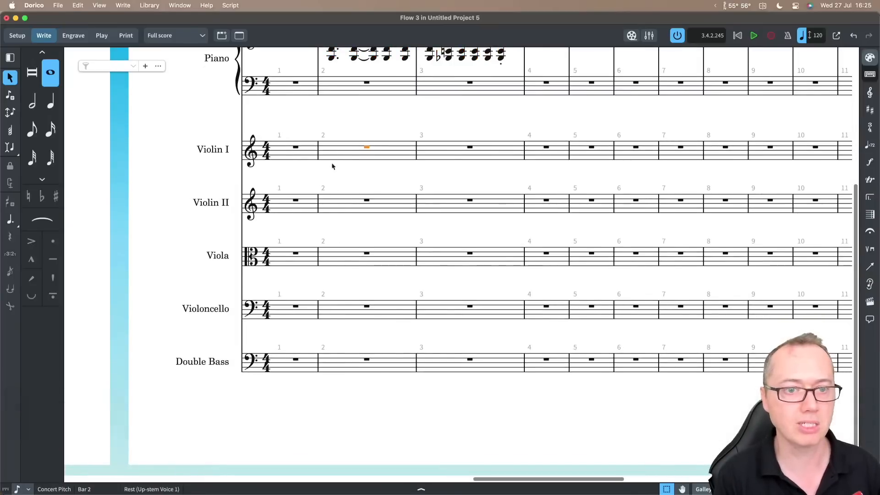
shift+click(337, 366)
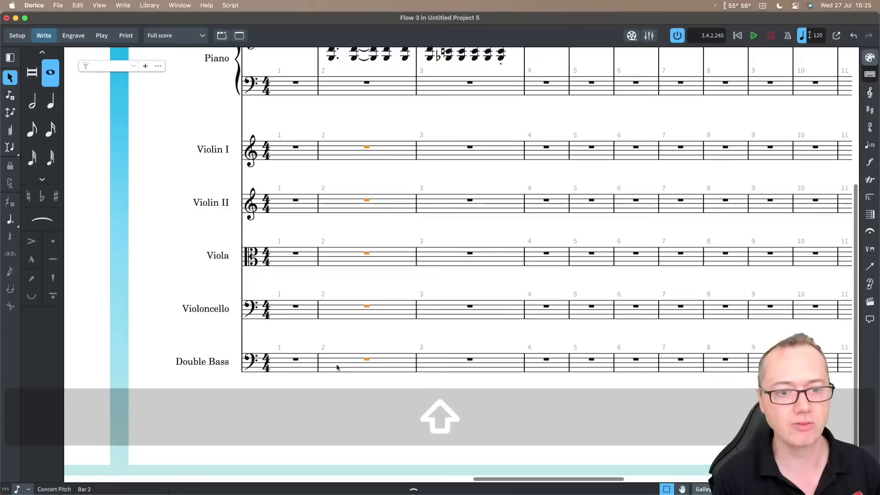
right_click(341, 176)
mouse_move(383, 204)
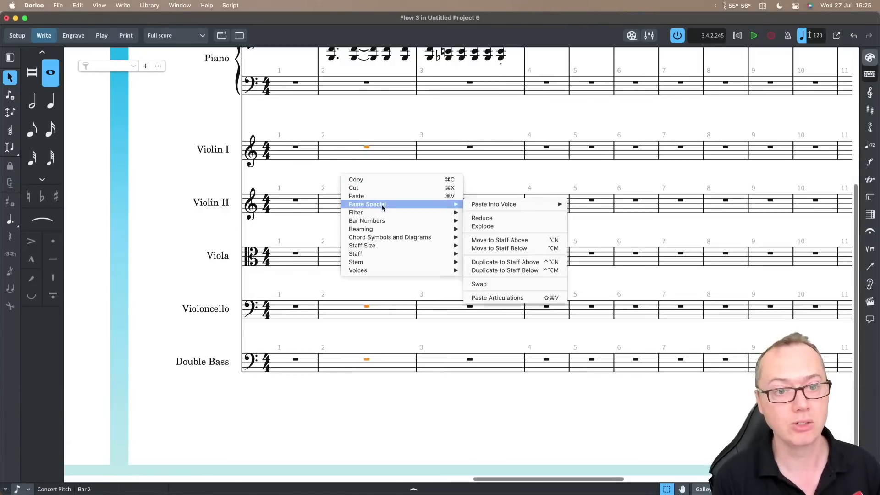
click(492, 227)
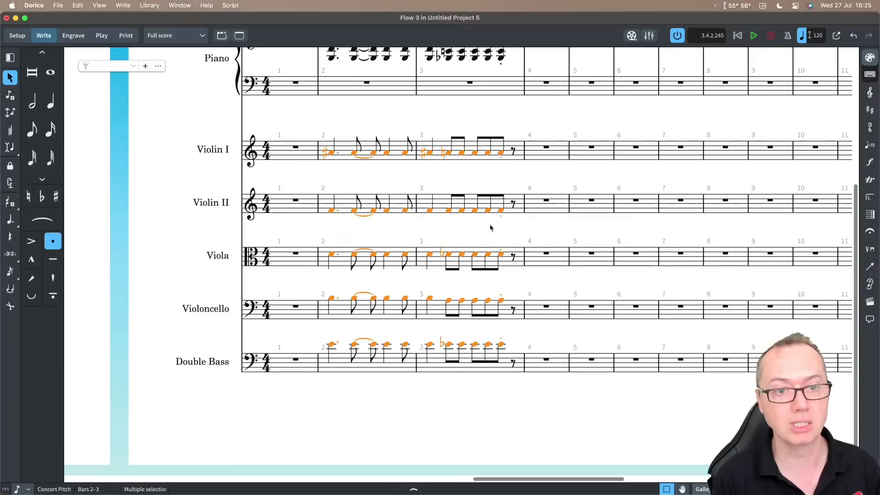
scroll(349, 133, up, 3)
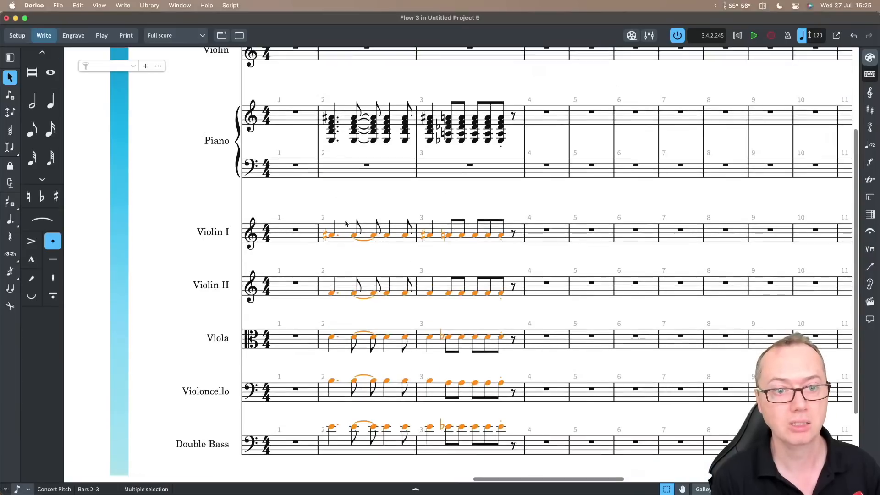
scroll(353, 255, down, 1)
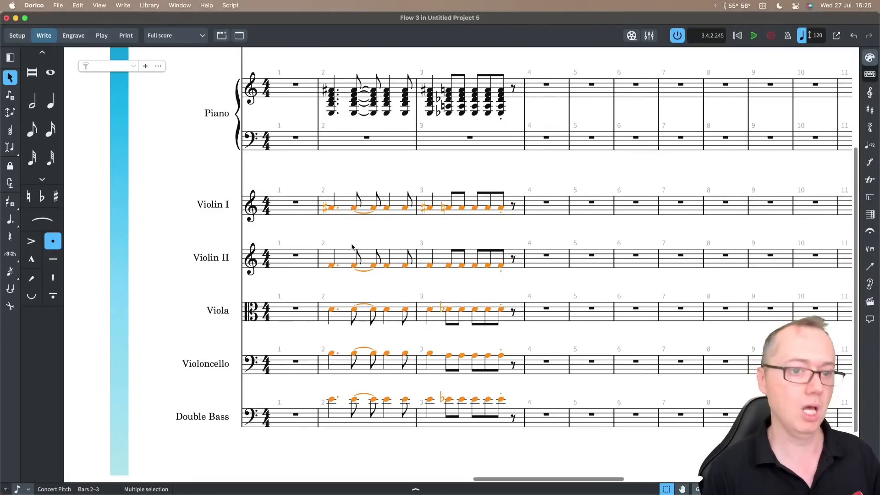
- In Violin I, add an accent to bar 2's first note, a marcato to its last note, and a staccato to bar 3's first note
click(333, 208)
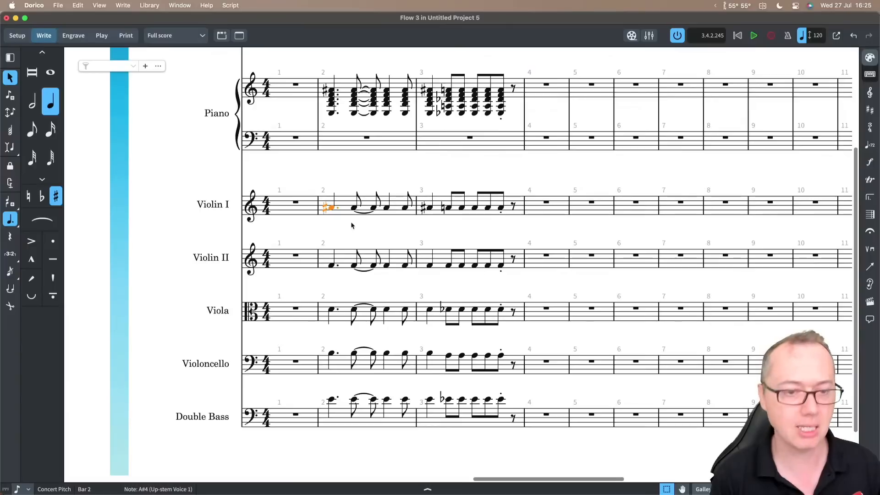
key(bracketleft)
key(Right)
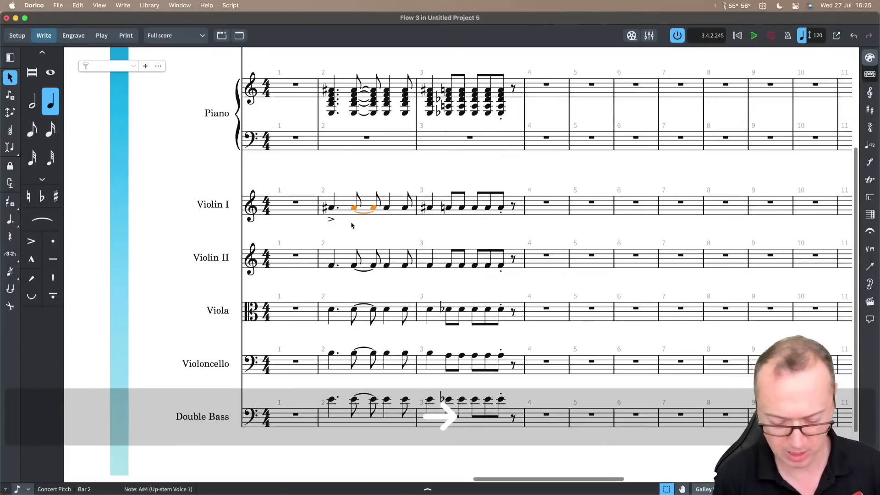
key(apostrophe)
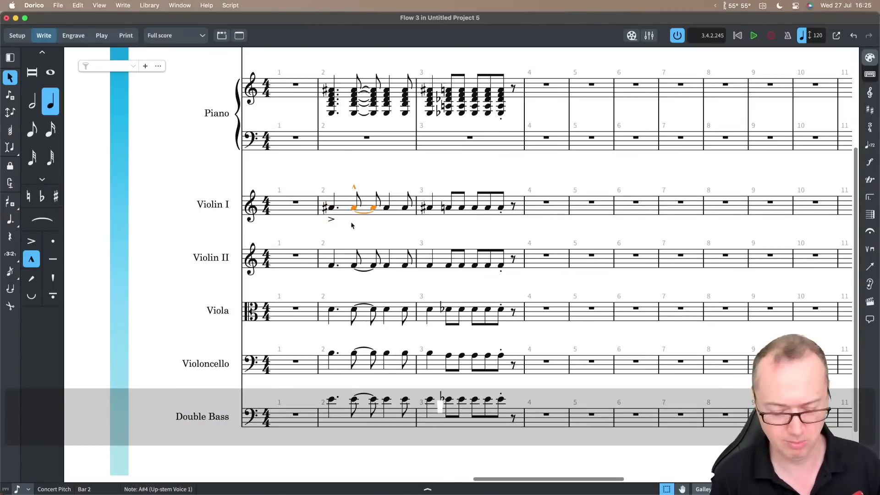
key(apostrophe)
key(Right)
key(Right)
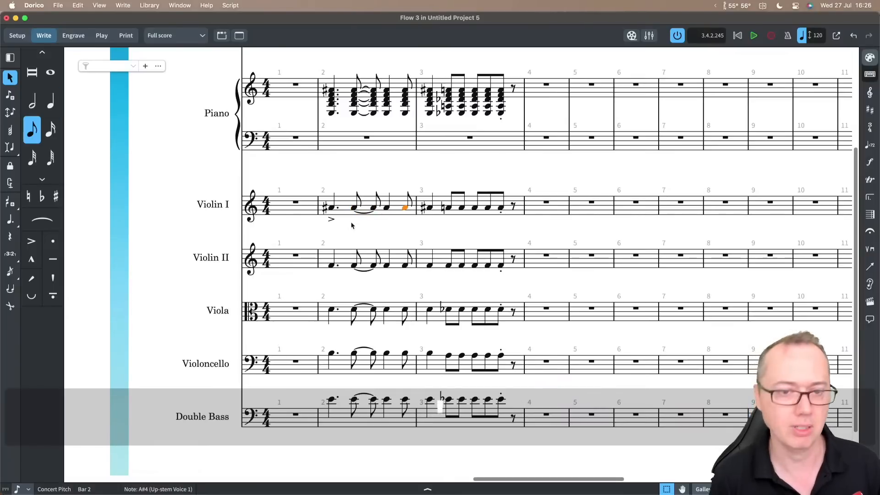
key(apostrophe)
key(Right)
key(bracketright)
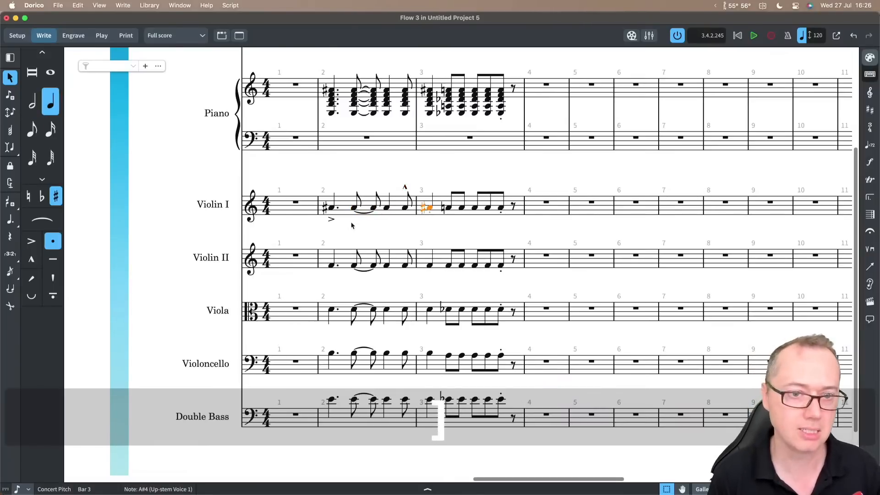
- Slur the Violin I notes from the first to the last note of bar 2
key(Left)
key(Left)
key(Left)
key(Left)
key(Left)
key(shift+Right)
key(shift+Right)
key(shift+Right)
key(shift+Right)
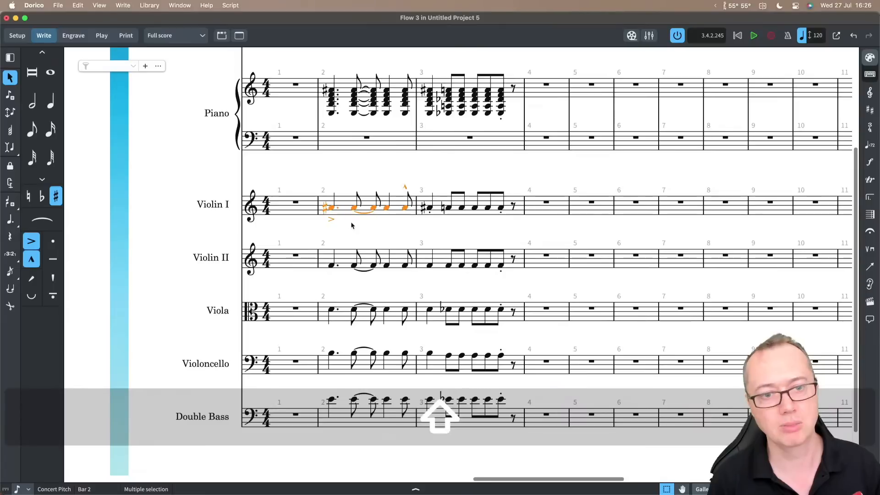
key(s)
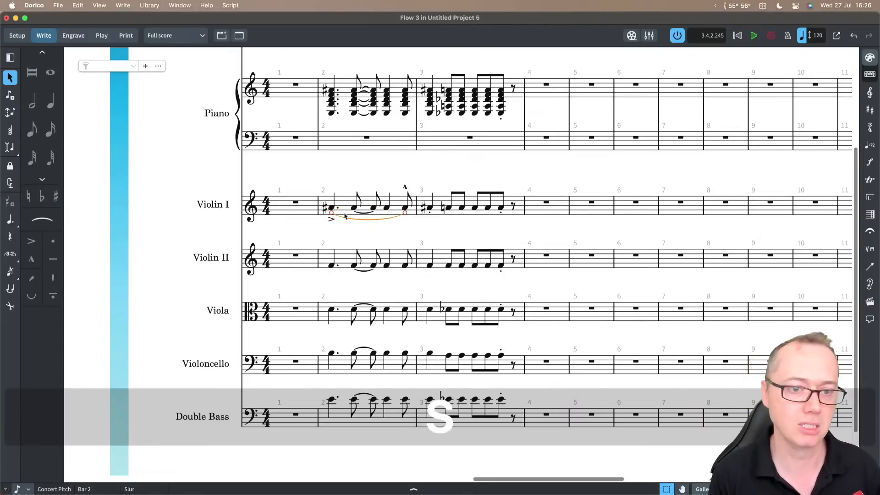
- Copy the Violin I phrase in bars 2–3 and paste only its articulations onto Violin II, Viola, Violoncello and Double Bass from bar 2
click(345, 205)
shift+click(503, 209)
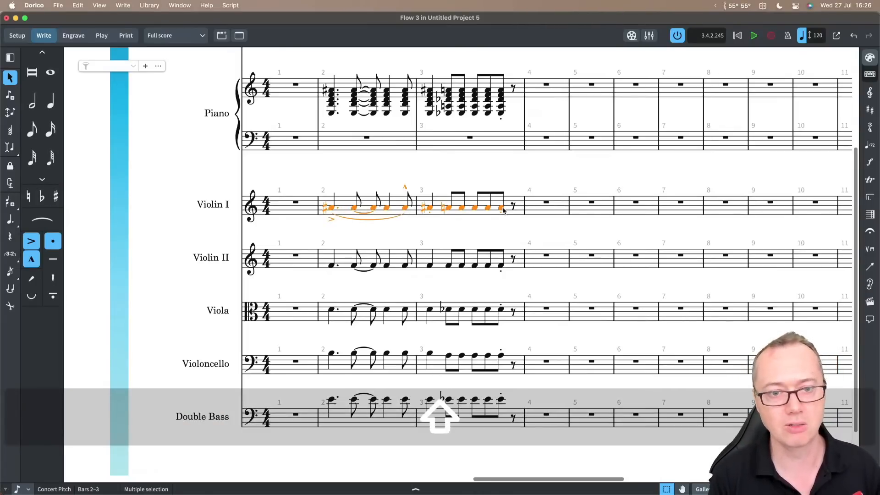
key(super+c)
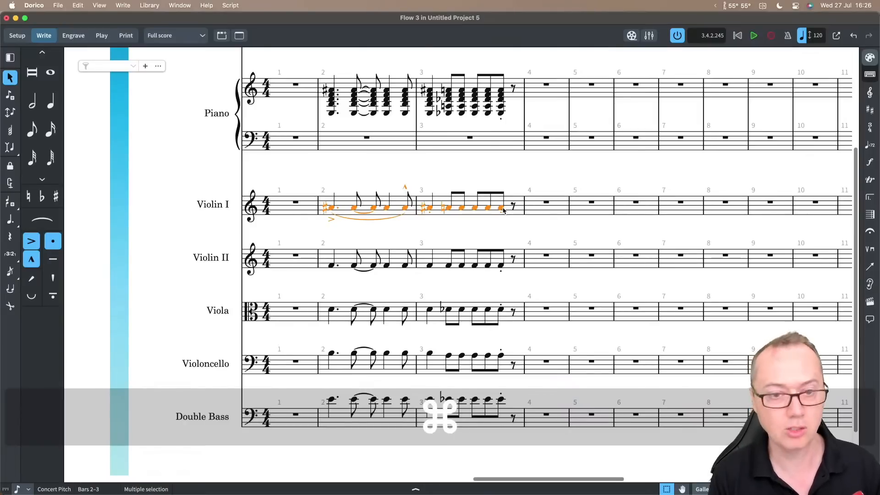
click(332, 265)
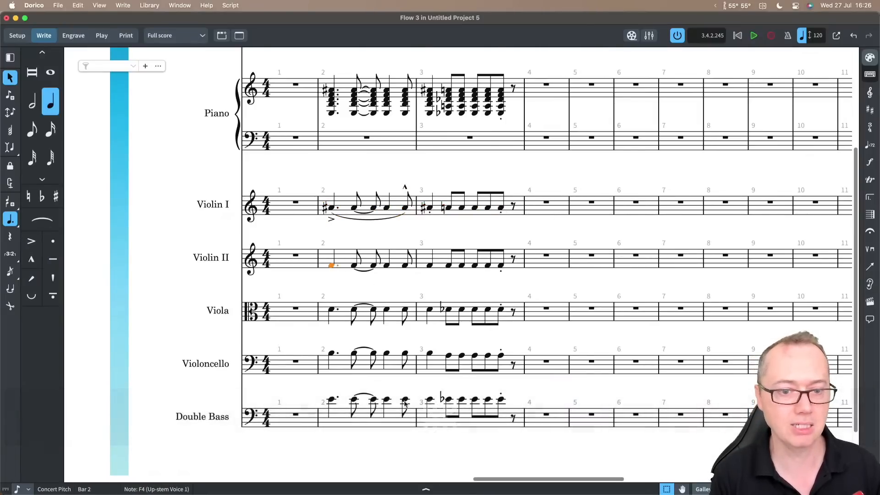
shift+click(332, 401)
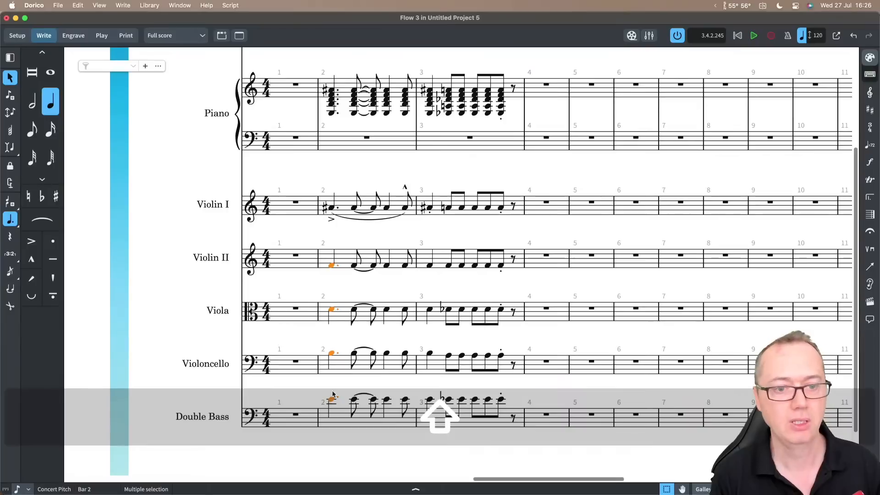
right_click(337, 333)
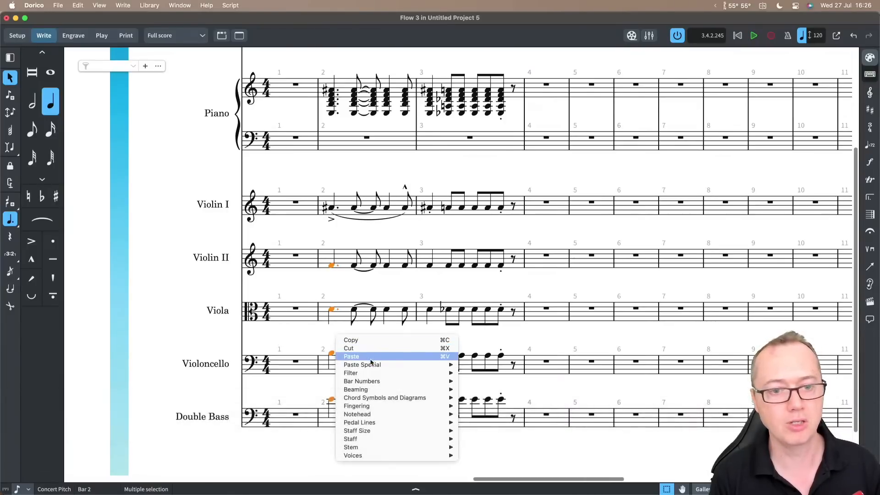
mouse_move(372, 365)
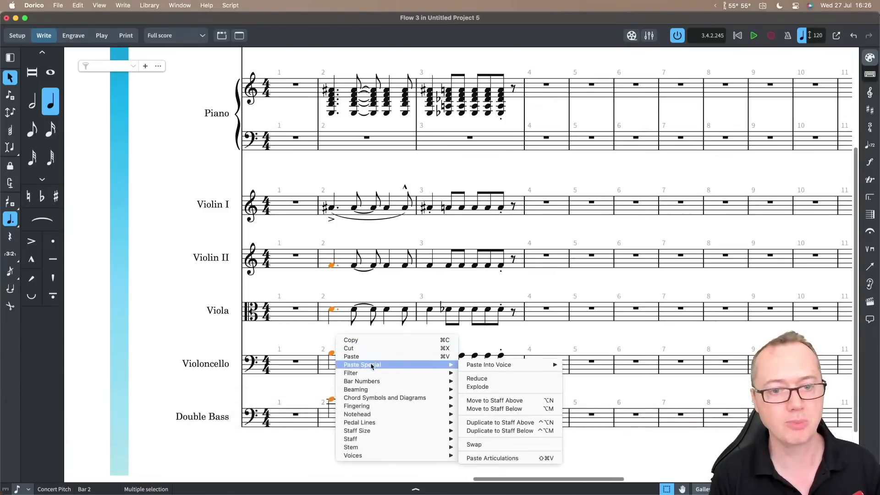
click(493, 458)
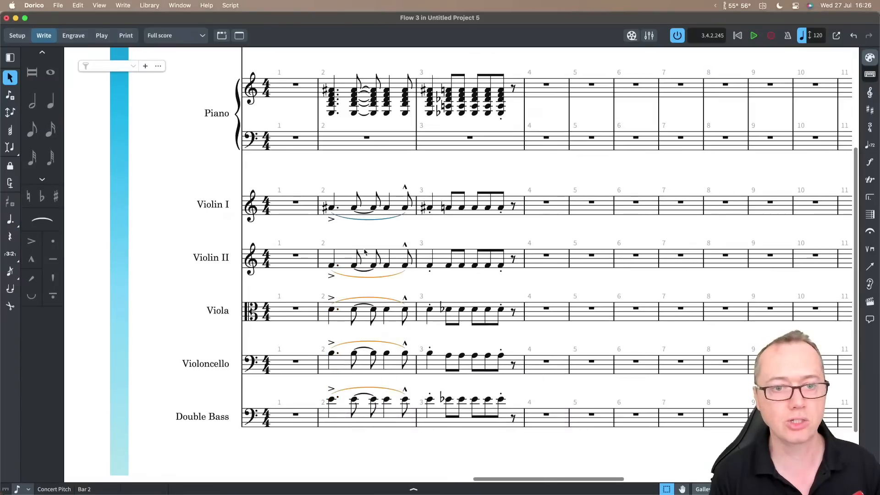
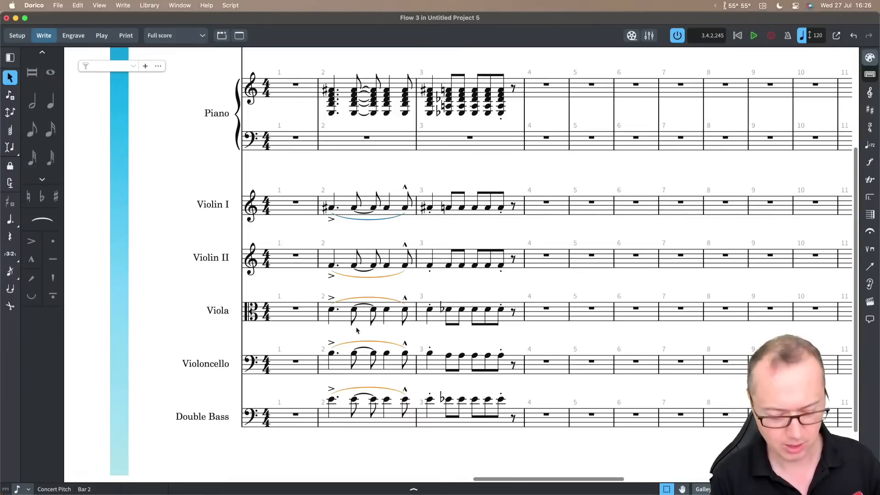
- Look up the key command assigned to Paste Articulations in the preferences, searching the key commands for "articul"
click(34, 5)
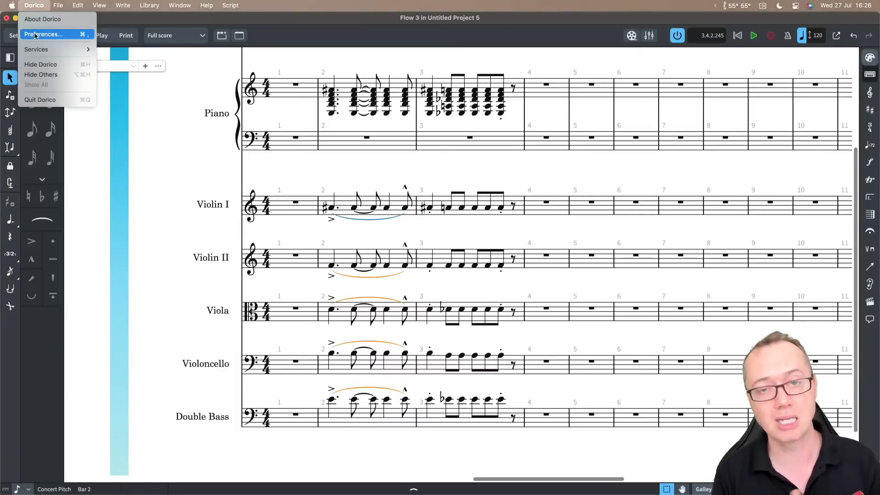
click(35, 35)
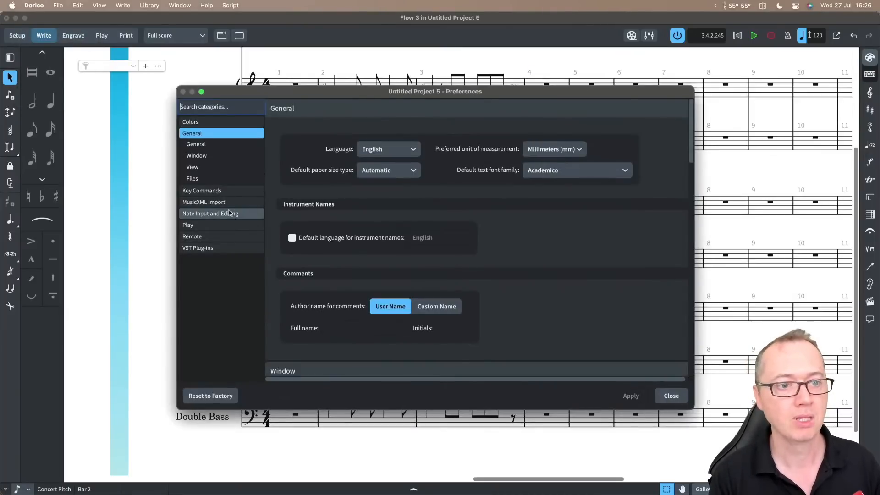
click(204, 190)
click(303, 112)
text(artc)
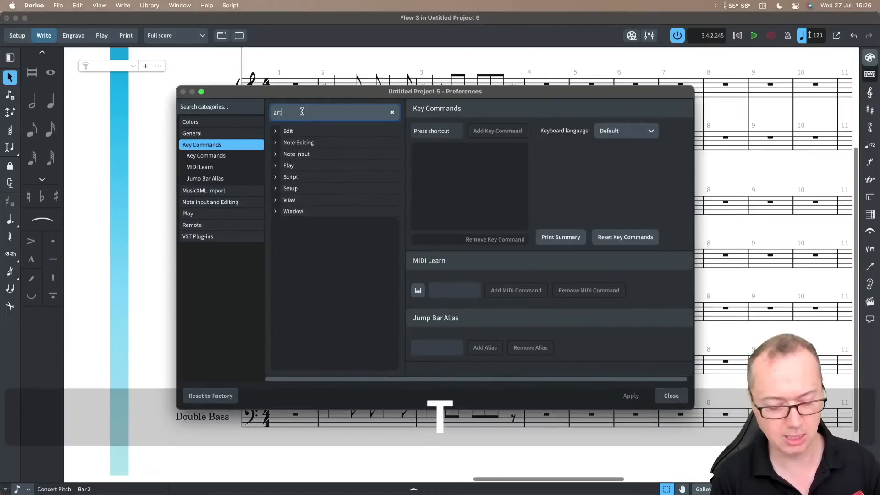
key(BackSpace)
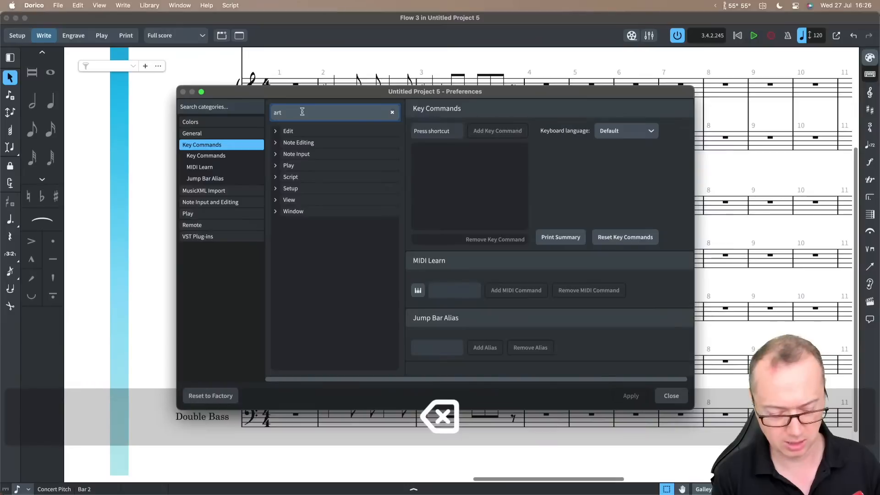
key(BackSpace)
text(ticul)
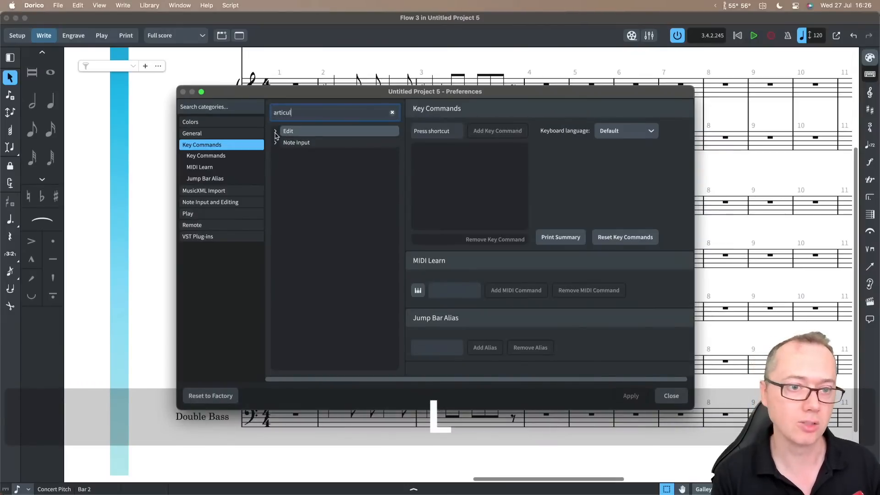
click(275, 131)
click(298, 144)
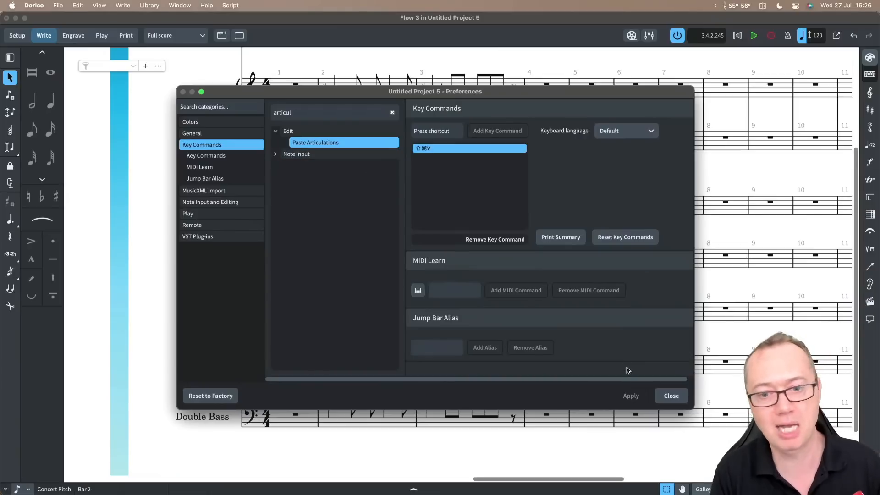
click(670, 396)
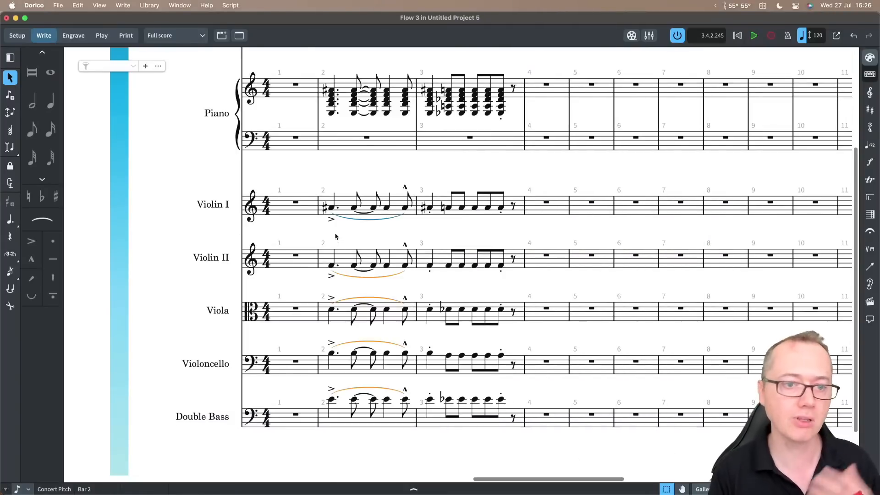
- Swap the bars 2–3 music between Violin II and Violoncello, leaving the Viola out of the selection
click(357, 237)
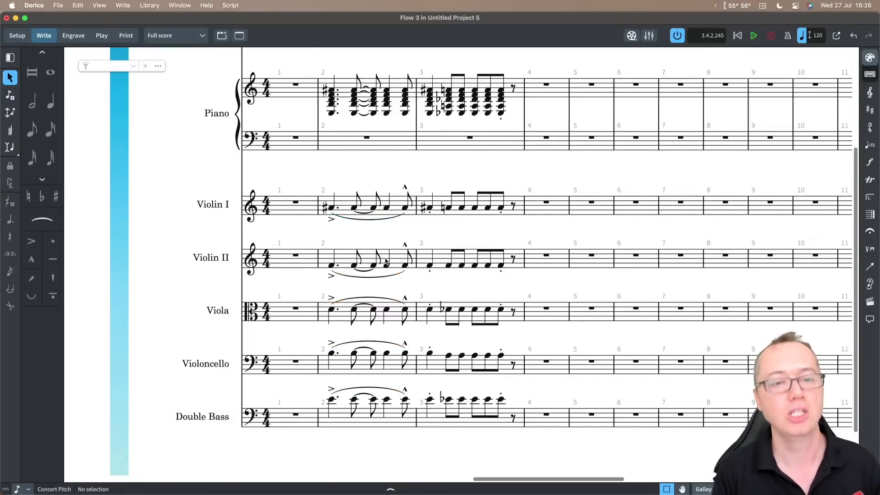
click(347, 261)
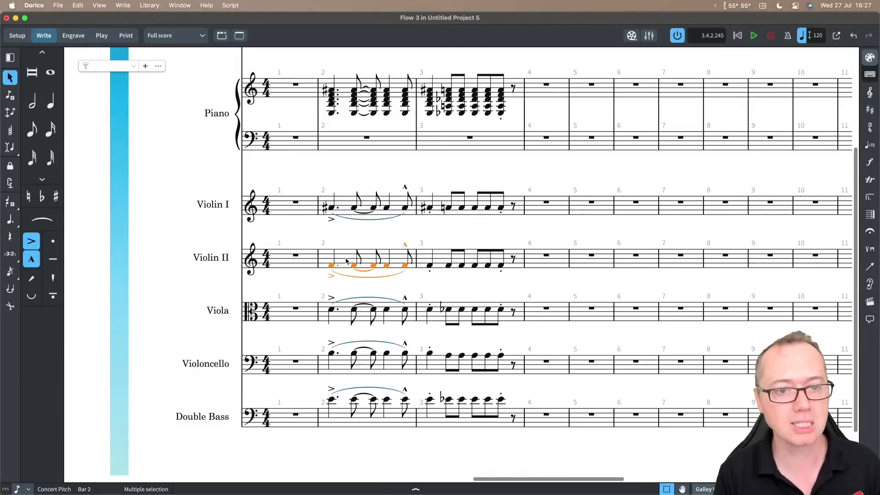
super+click(344, 367)
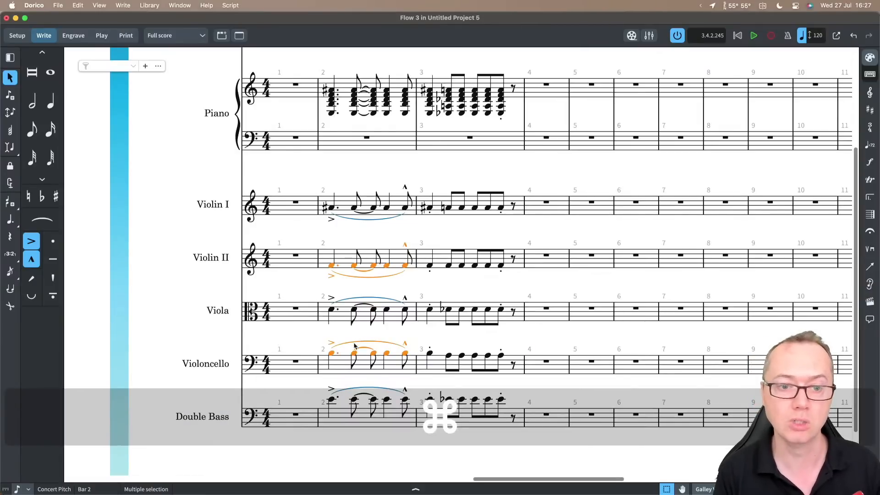
shift+click(461, 355)
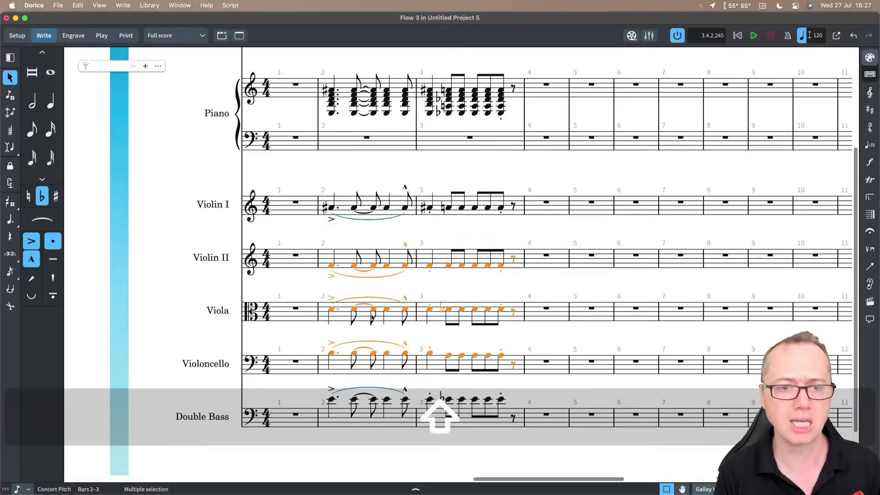
super+click(387, 320)
super+click(437, 320)
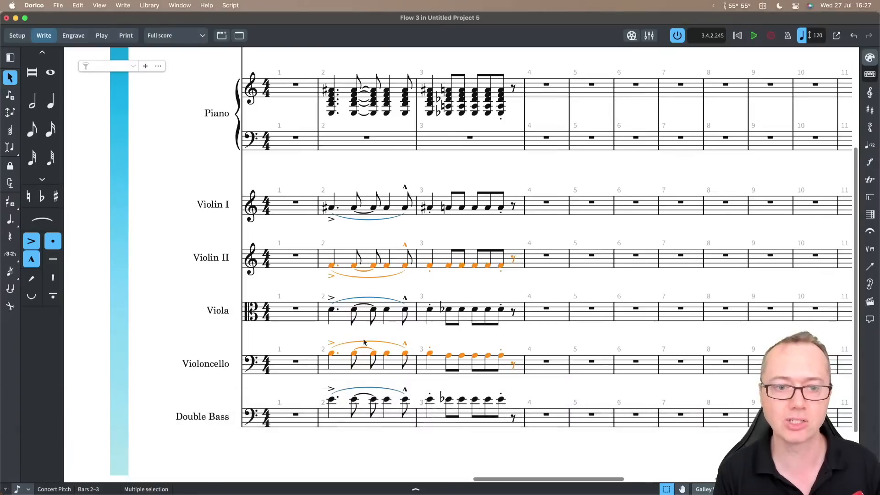
right_click(447, 289)
mouse_move(527, 318)
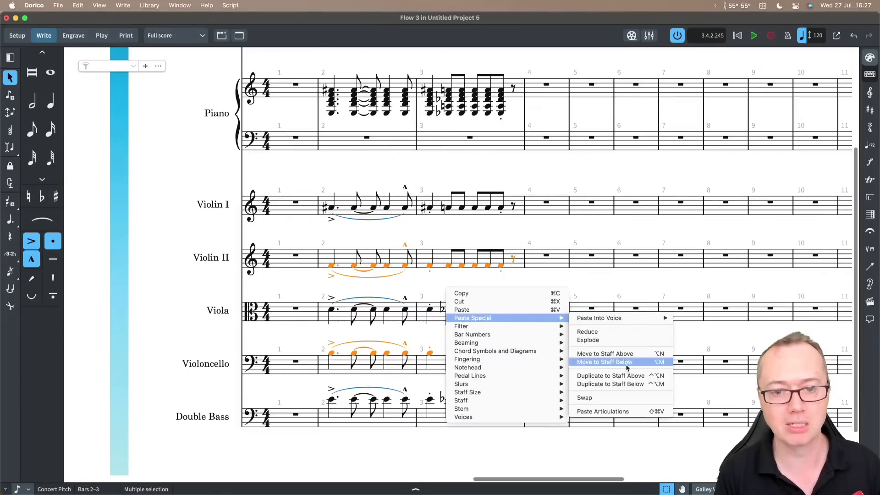
click(614, 398)
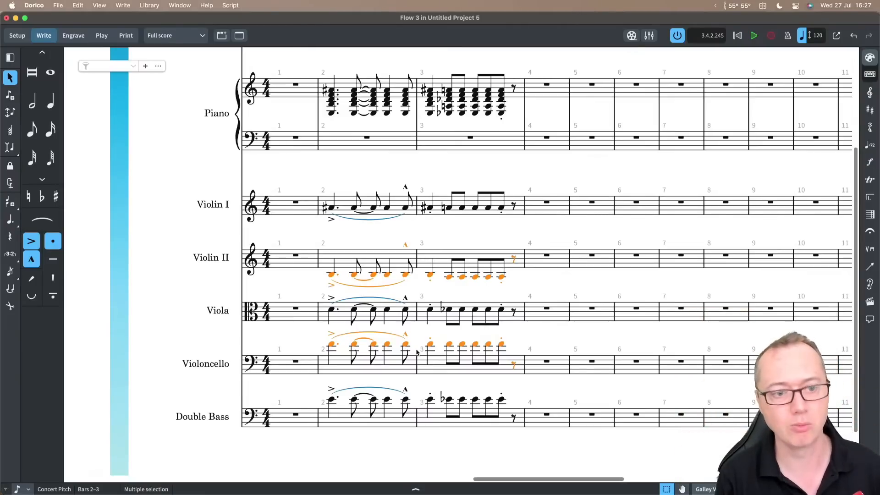
click(333, 345)
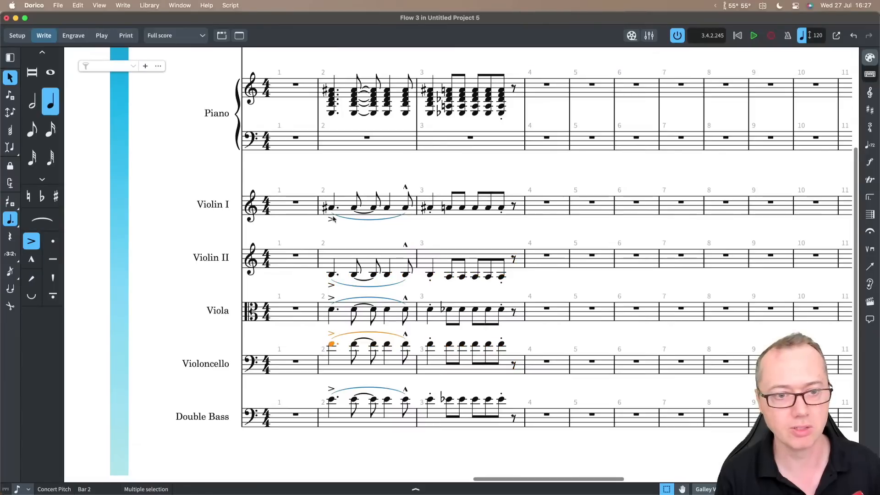
right_click(340, 164)
mouse_move(378, 194)
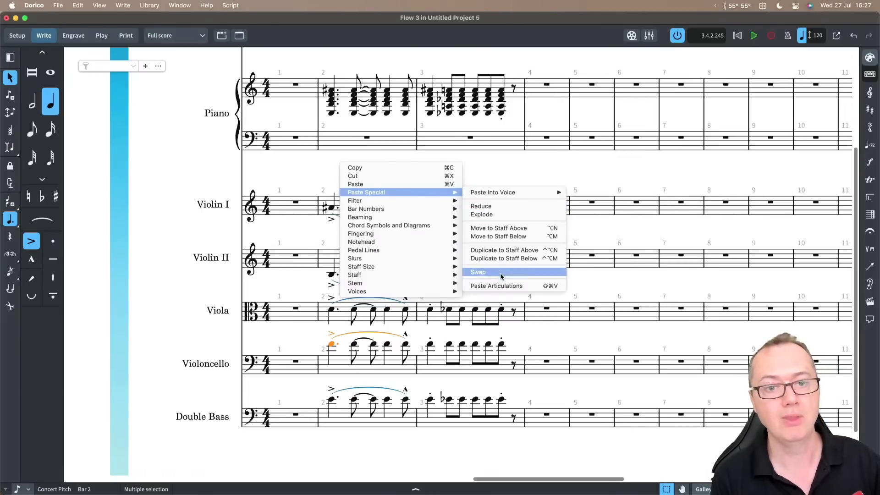
click(531, 166)
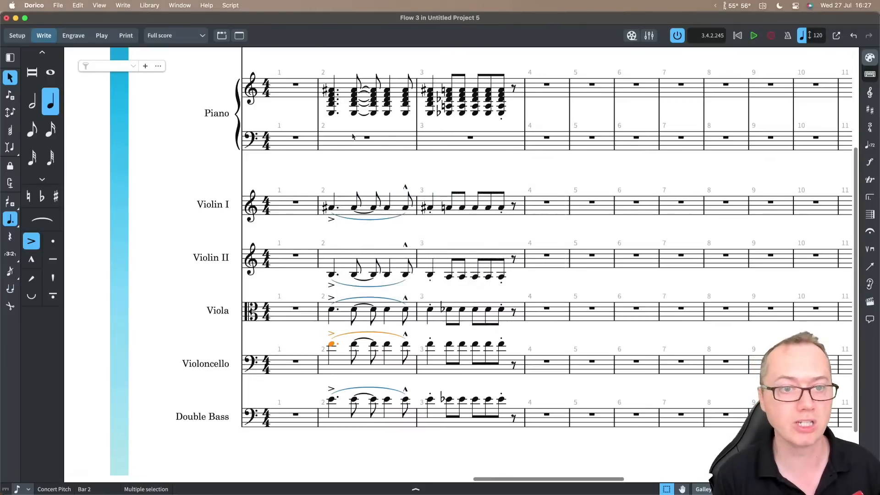
- Try to select only the bottom notes of the piano chords in bars 2–3 with a marquee
click(332, 114)
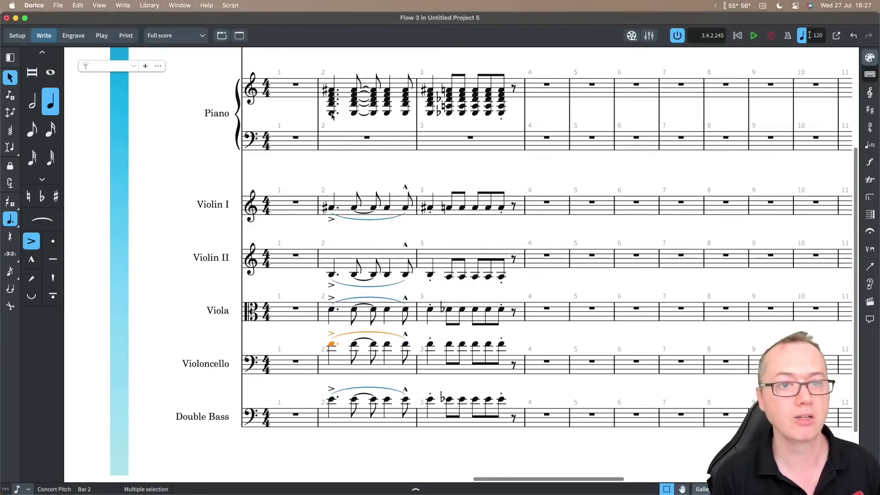
shift+click(501, 117)
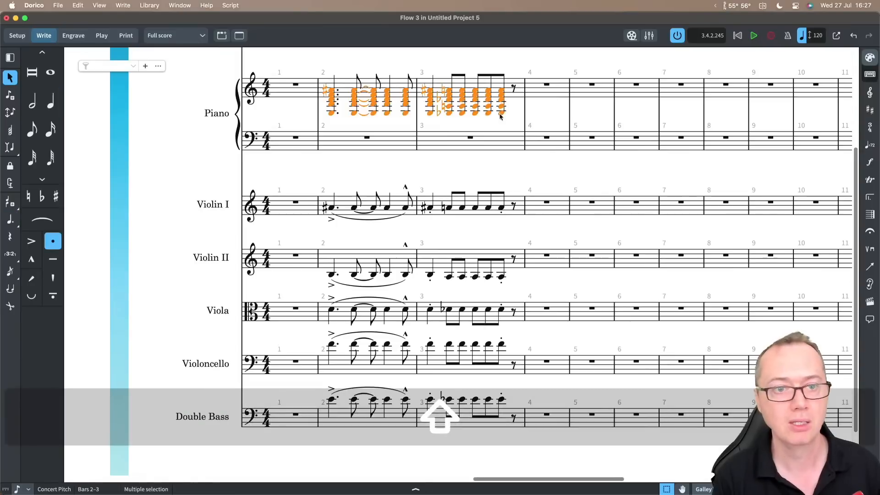
scroll(321, 129, up, 2)
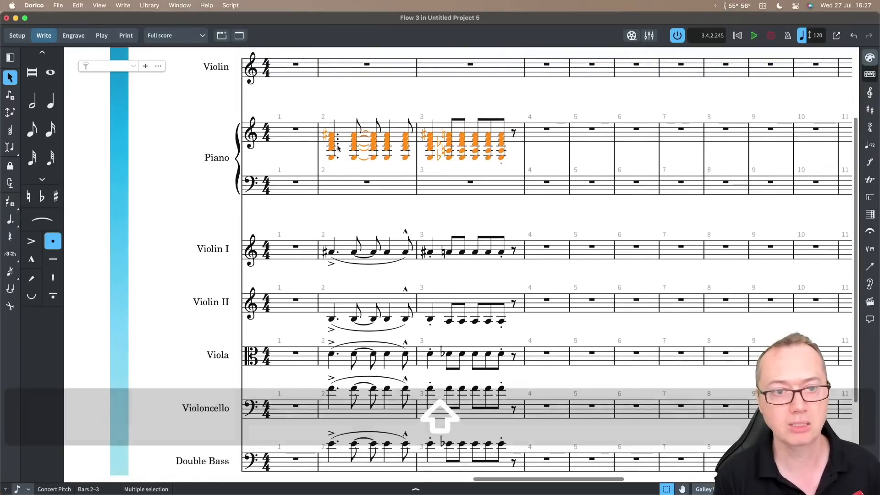
click(301, 158)
drag(301, 154, 515, 169)
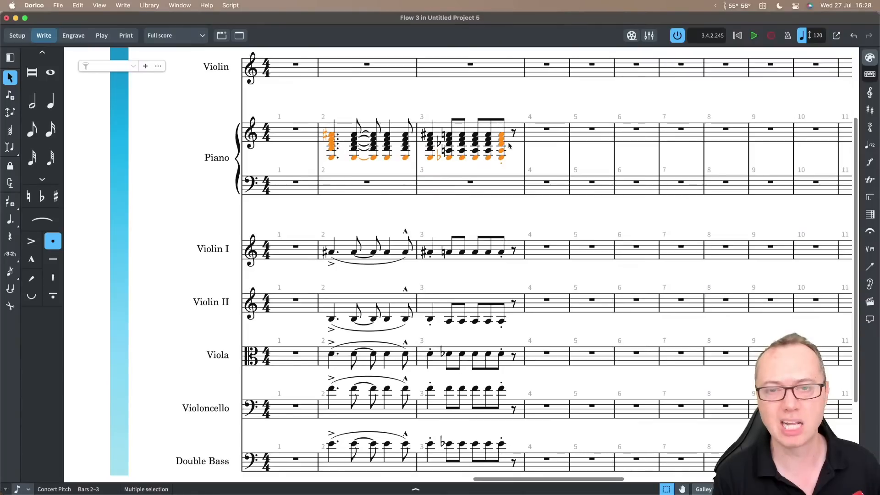
click(302, 156)
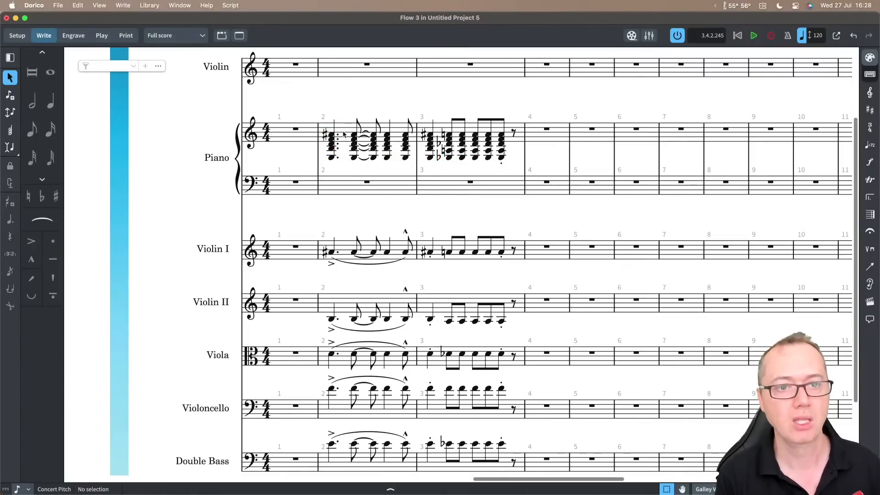
- Filter the upper-staff piano chords in bars 2–3 to their bottom notes and move those notes to the piano's lower staff
click(344, 133)
shift+click(509, 128)
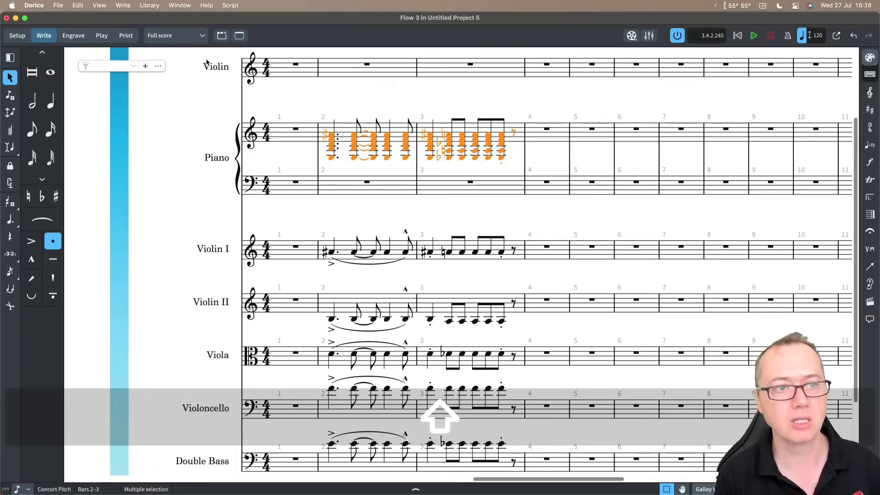
click(78, 5)
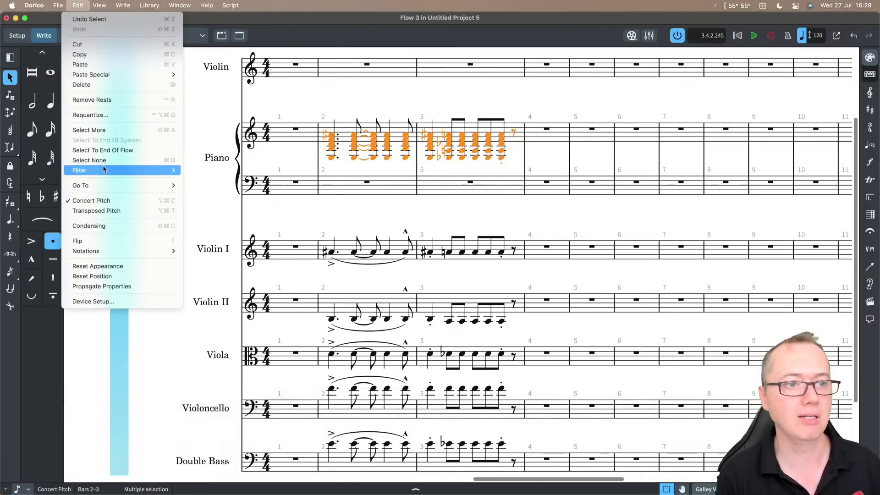
mouse_move(105, 170)
mouse_move(236, 106)
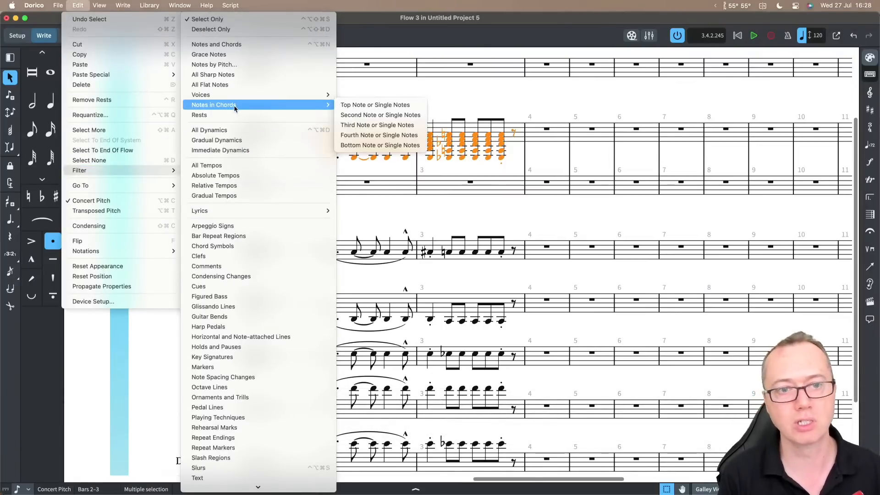
click(351, 146)
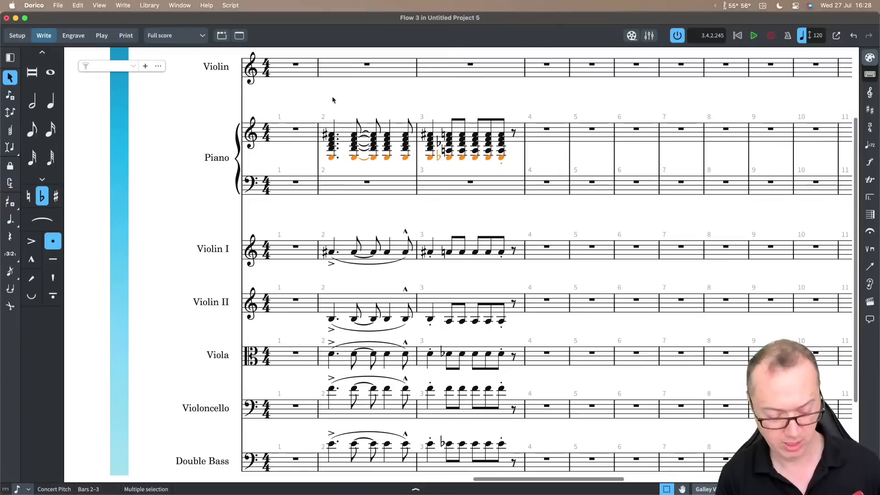
key(alt+n)
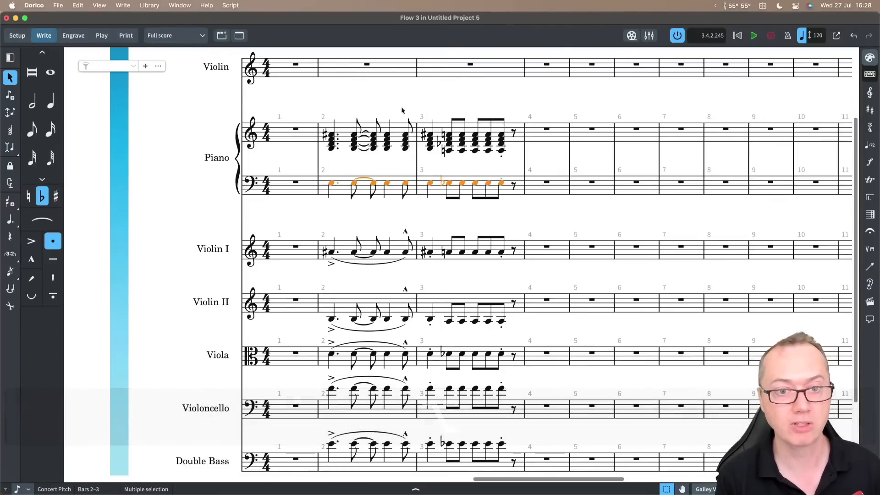
- Move the F4 out of the last piano upper-staff chord in bar 3 and along the rhythmic grid into bar 4
scroll(547, 149, up, 1)
scroll(547, 149, up, 2)
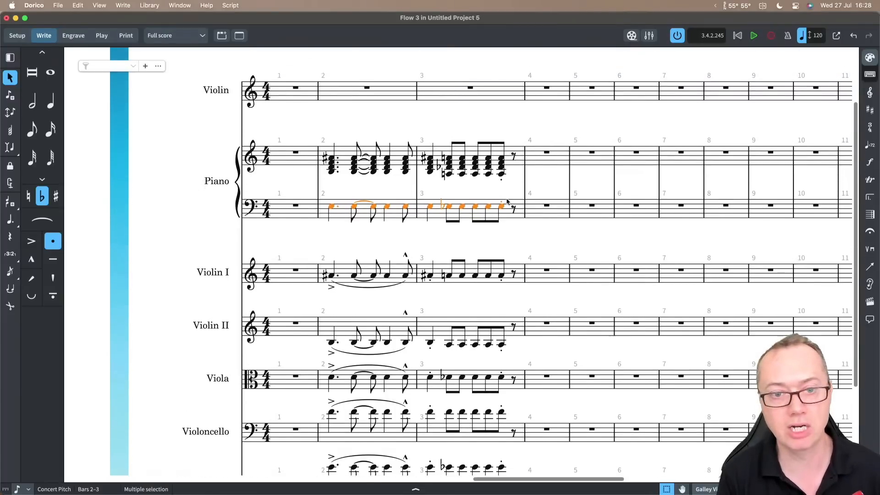
click(502, 164)
click(502, 163)
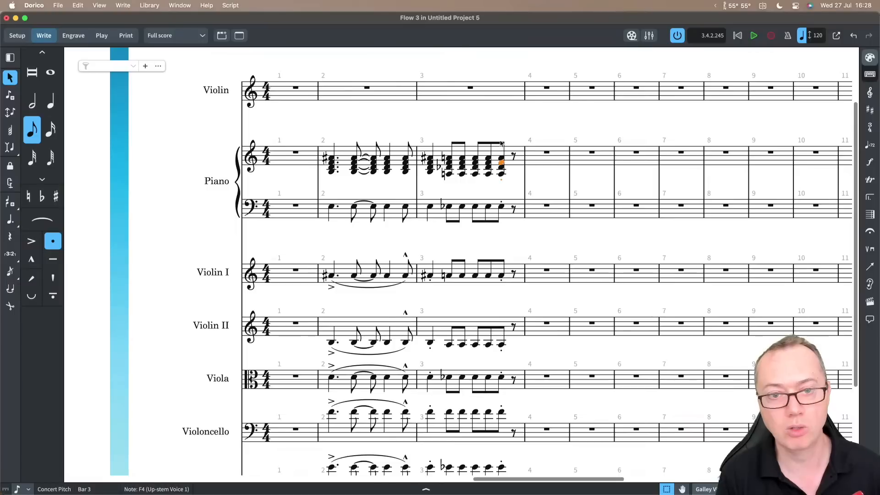
key(alt+Right)
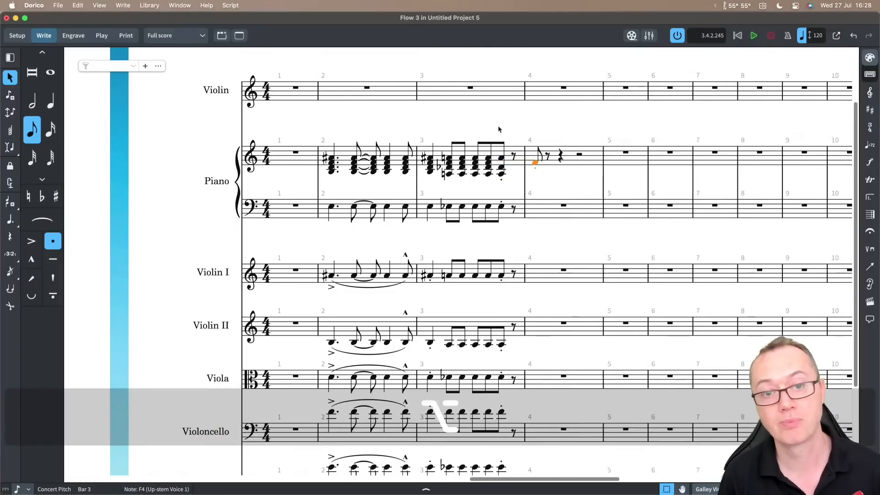
key(alt+Right)
key(alt+Right)
- Move the bar 4 note down through the string staves, back to the piano's upper staff, and along to beat 4
key(alt+m)
key(alt+m)
key(alt+m)
key(alt+m)
key(alt+n)
key(alt+n)
key(alt+n)
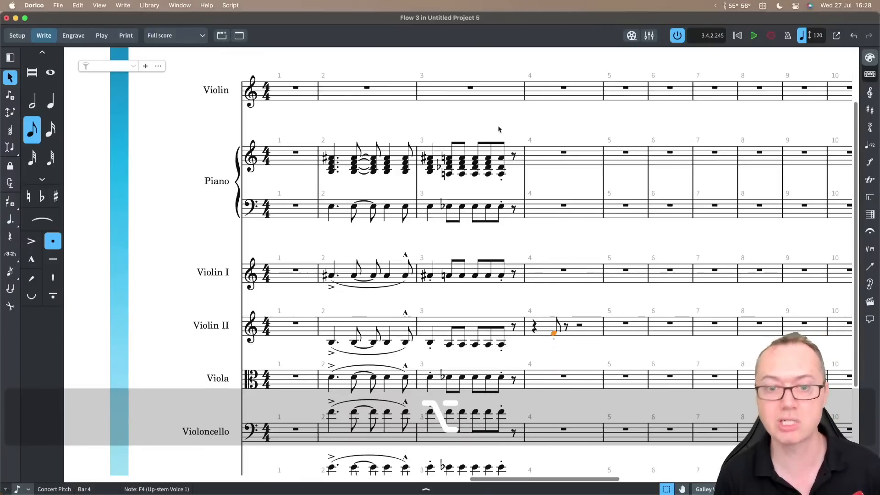
key(alt+n)
key(alt+Right)
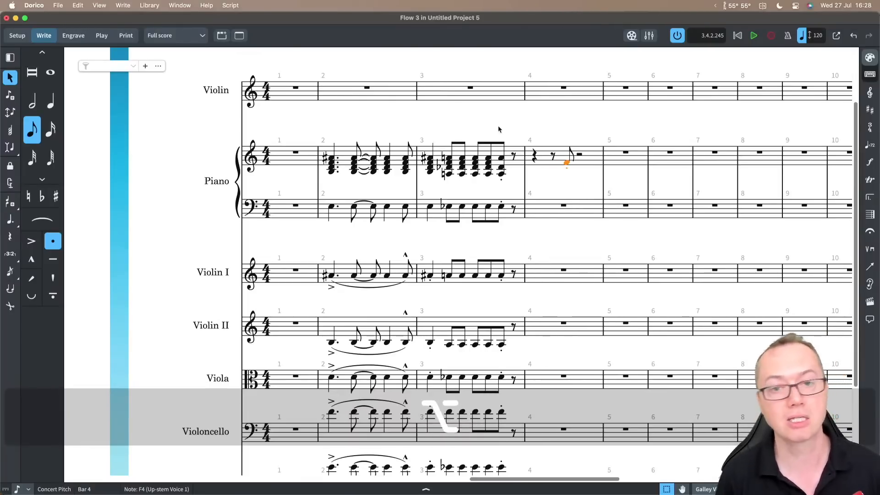
key(alt+Right)
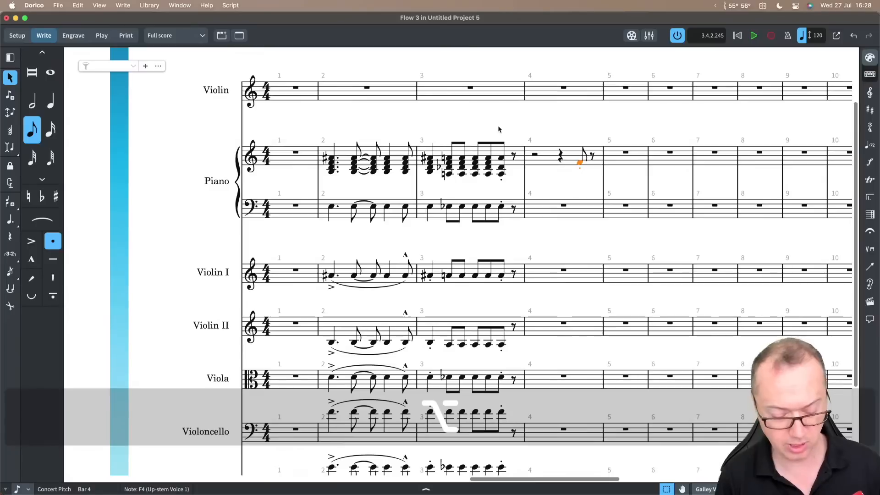
- Look up the key commands for moving and duplicating notes to the staff above and below
right_click(517, 112)
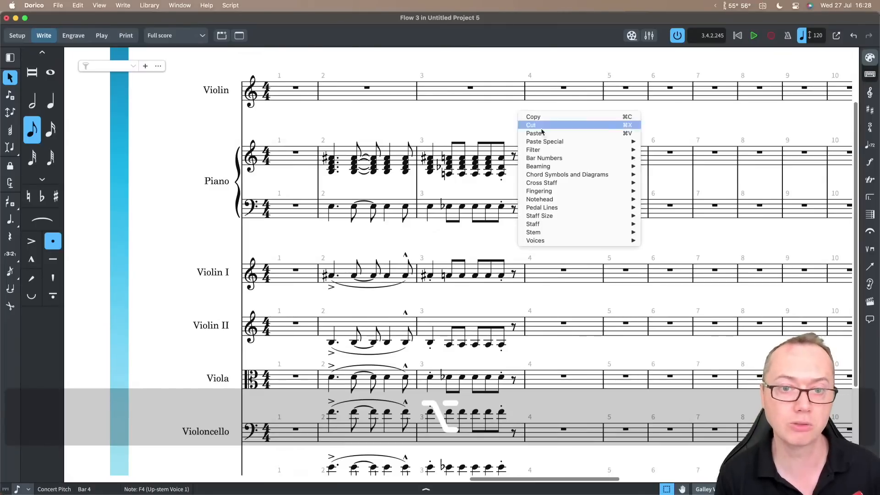
mouse_move(556, 144)
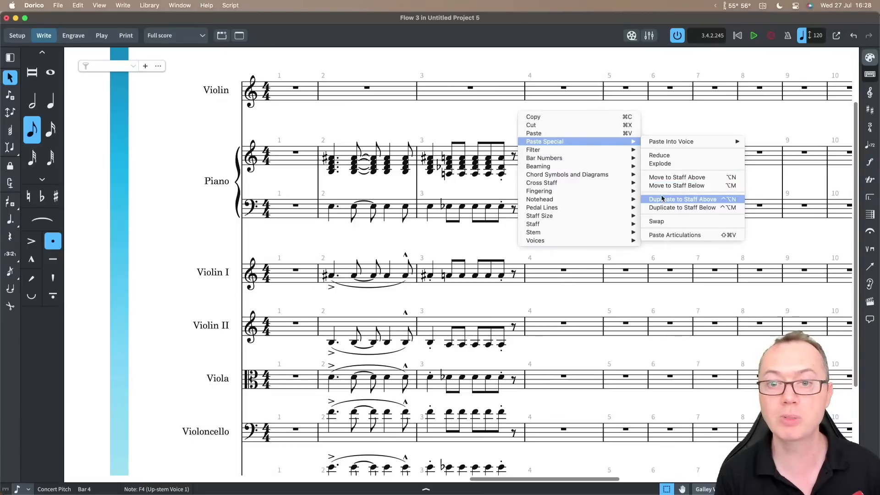
click(694, 119)
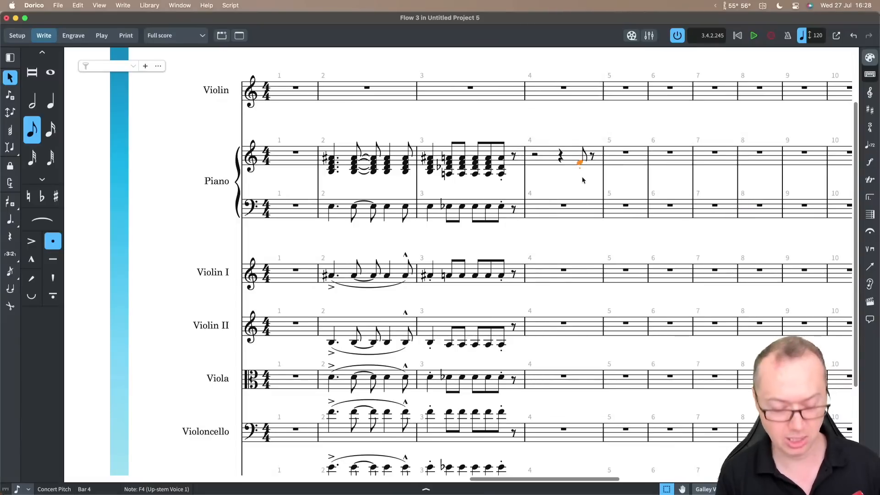
- Move the piano note back along the rhythmic grid to the last eighth of bar 3
key(alt+Left)
key(alt+Left)
key(alt+Left)
key(alt+Left)
key(alt+Left)
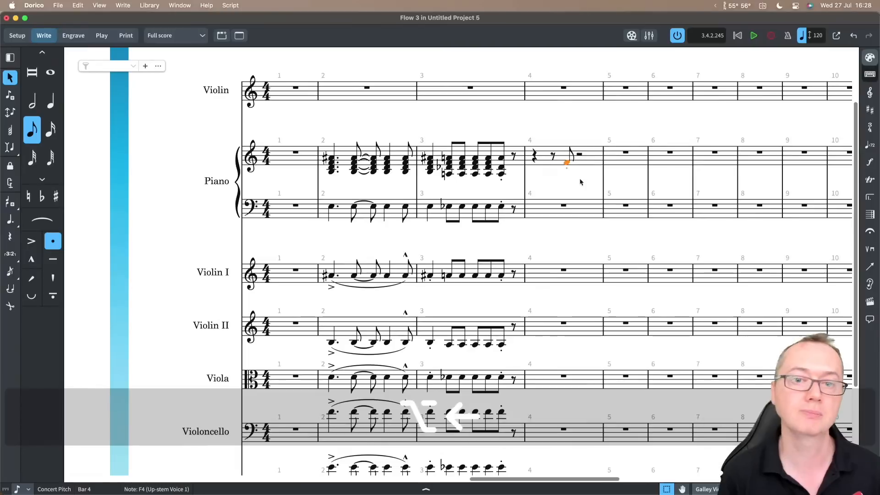
key(alt+Left)
key(alt+Left)
key(alt+Left)
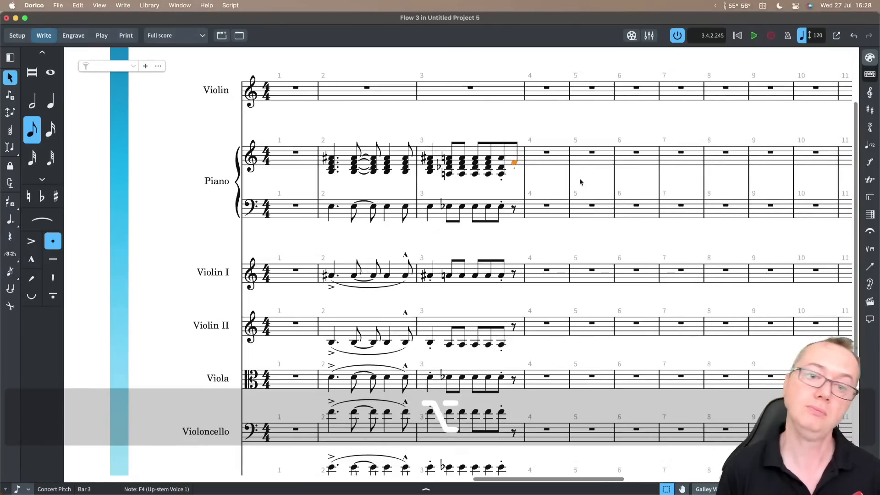
- Repeat the last piano note of bar 3 into bar 4 and shift the repeated note to beat 3
key(super+z)
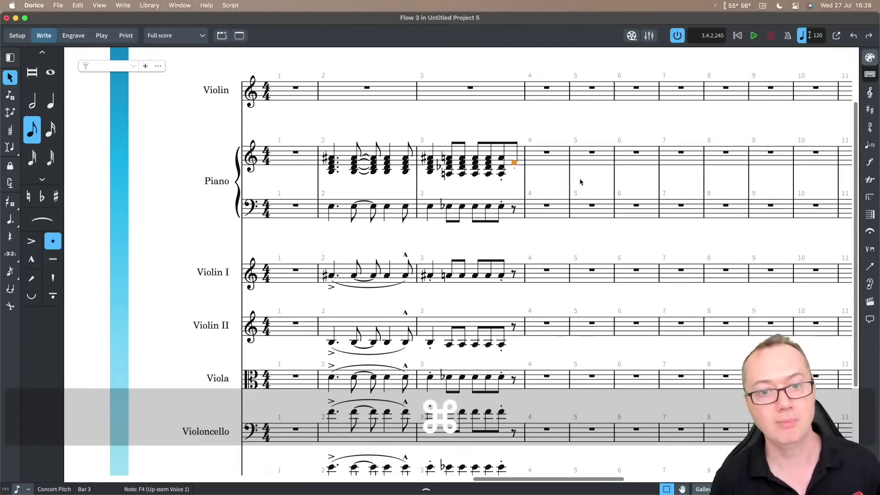
key(r)
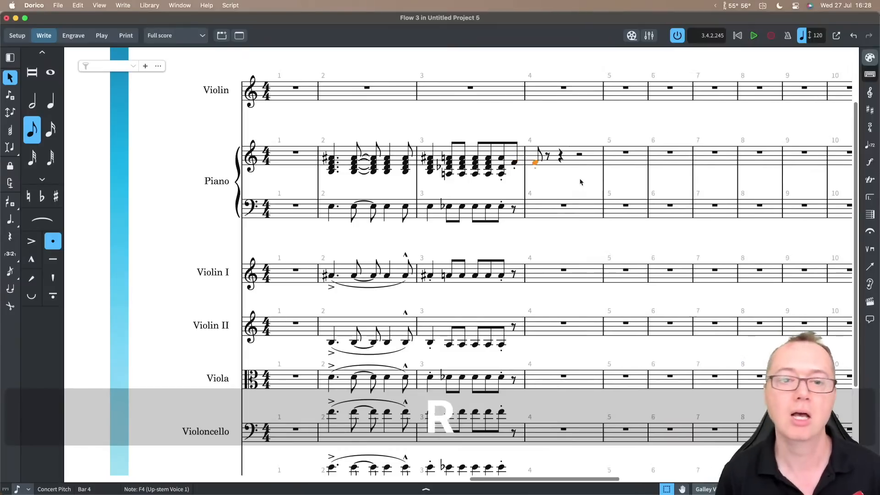
key(alt+Right)
key(alt+Right)
key(alt+Right)
key(alt+Right)
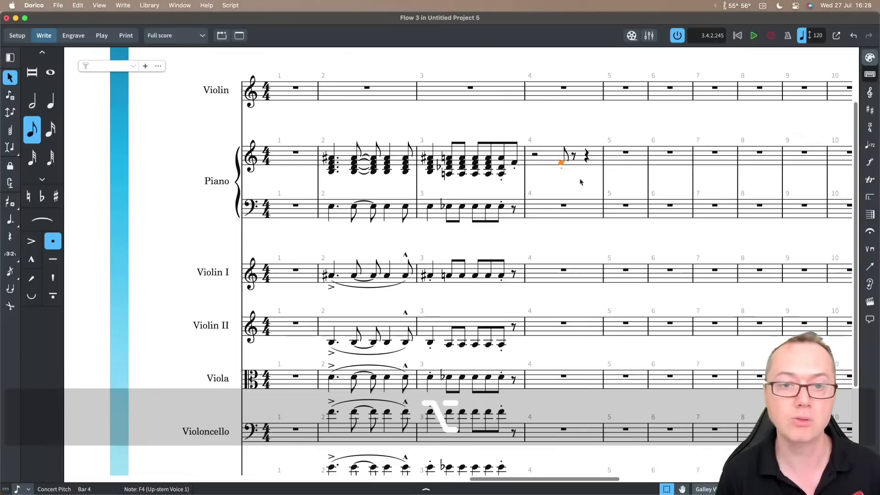
- Duplicate the bar 4 piano note to the staff below and move the copy to beat 4 on the Violin II staff
key(ctrl+alt+Down)
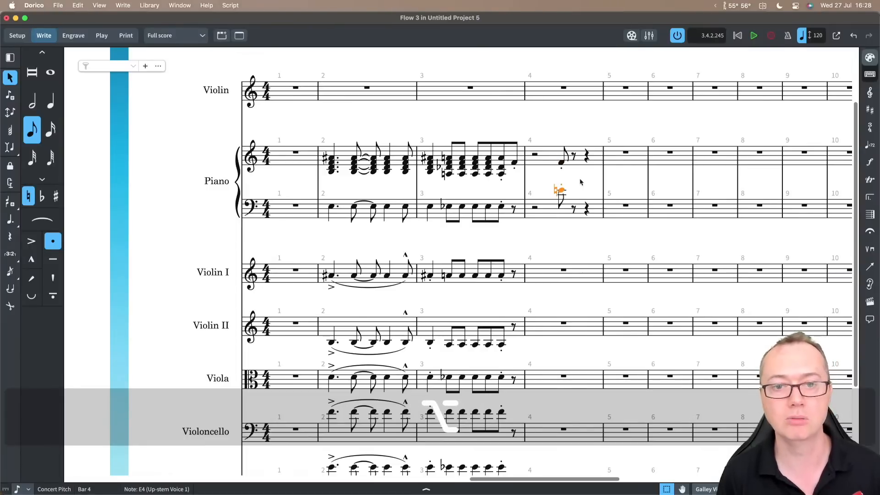
key(alt+m)
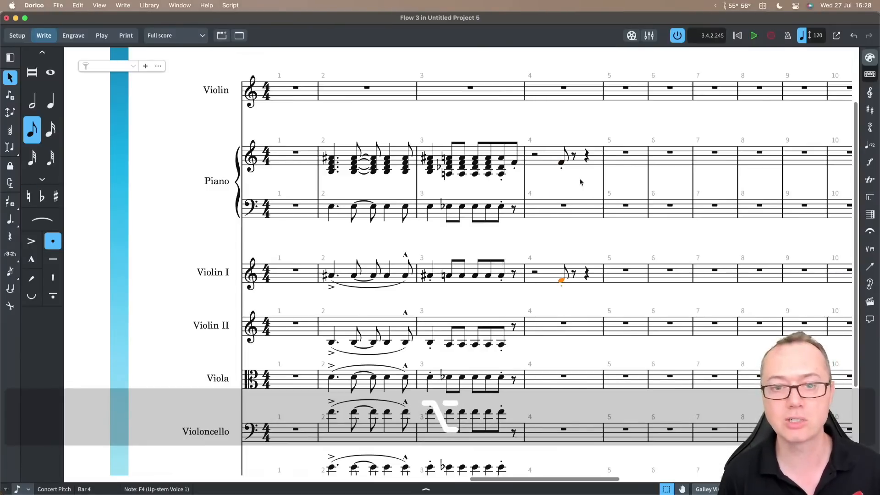
key(alt+m)
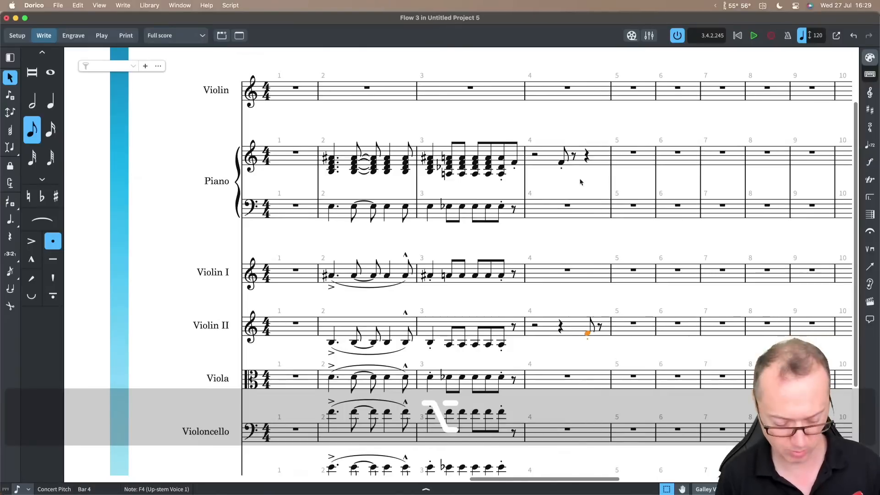
- Duplicate the note down through Viola, Violoncello and Double Bass, each copy an eighth later, and lower the Double Bass copy an octave to F3
key(alt+m)
key(alt+m)
key(alt+Right)
key(alt+m)
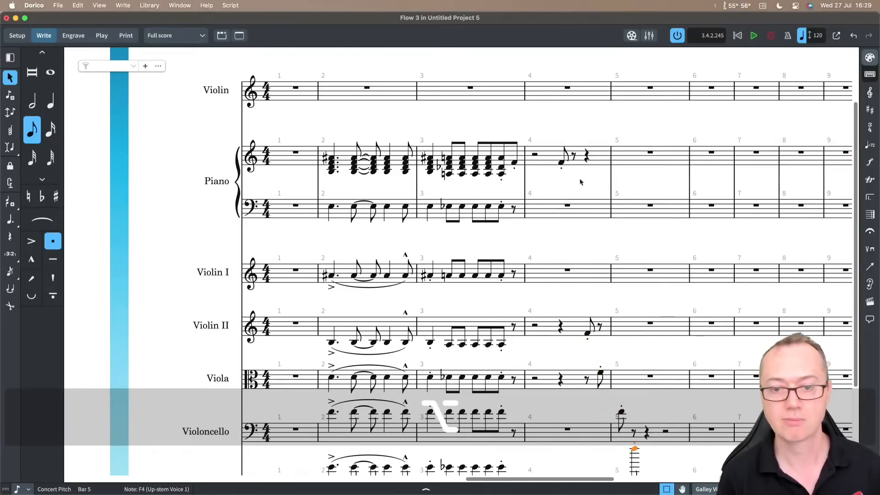
key(alt+super+Down)
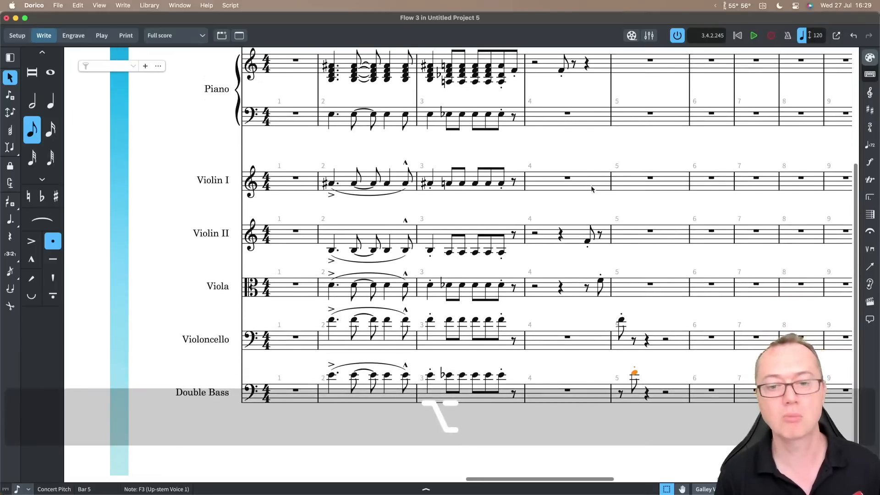
- Copy the Violin I music from bars 2–3 to the start of bar 6 on the same staff
scroll(603, 192, up, 3)
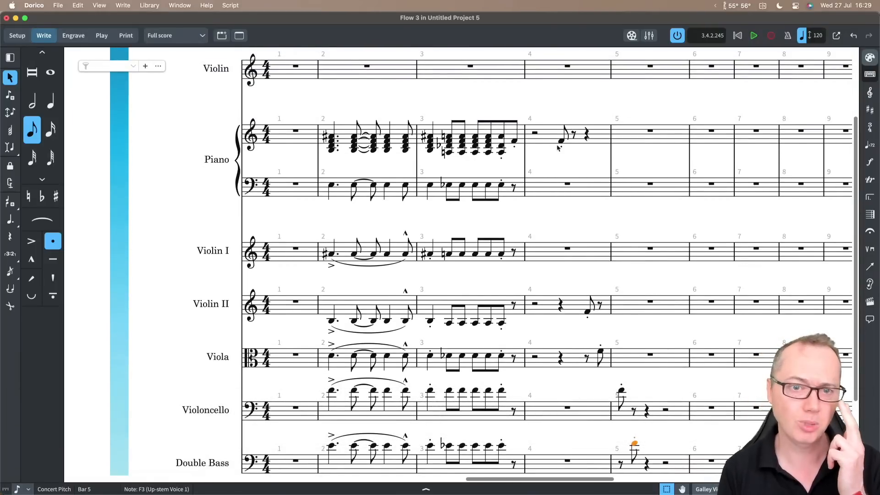
scroll(560, 165, down, 1)
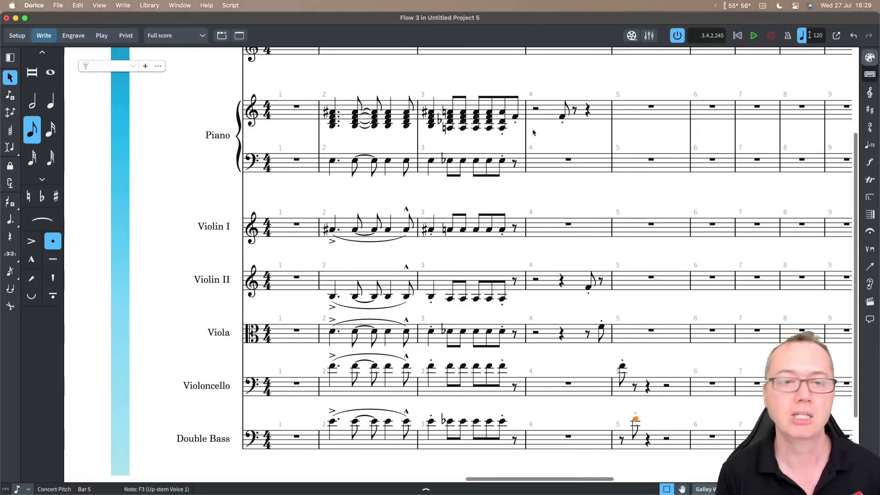
scroll(527, 138, right, 2)
scroll(527, 138, down, 1)
click(364, 210)
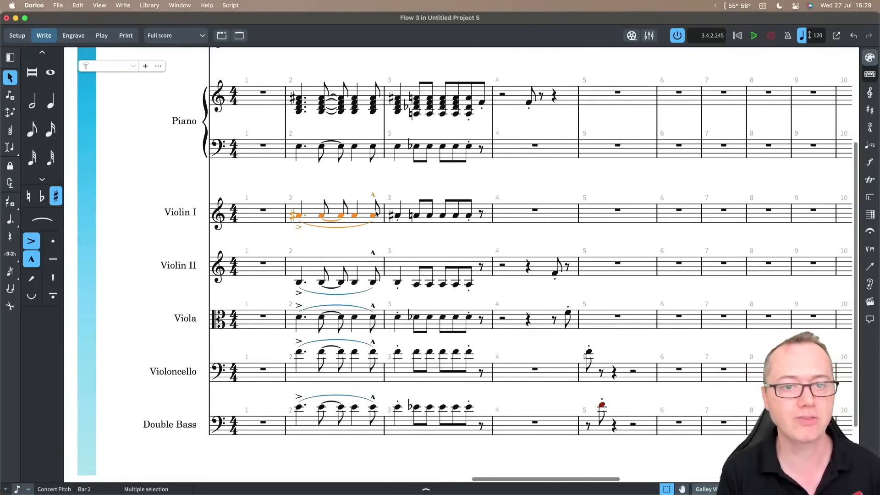
shift+click(406, 209)
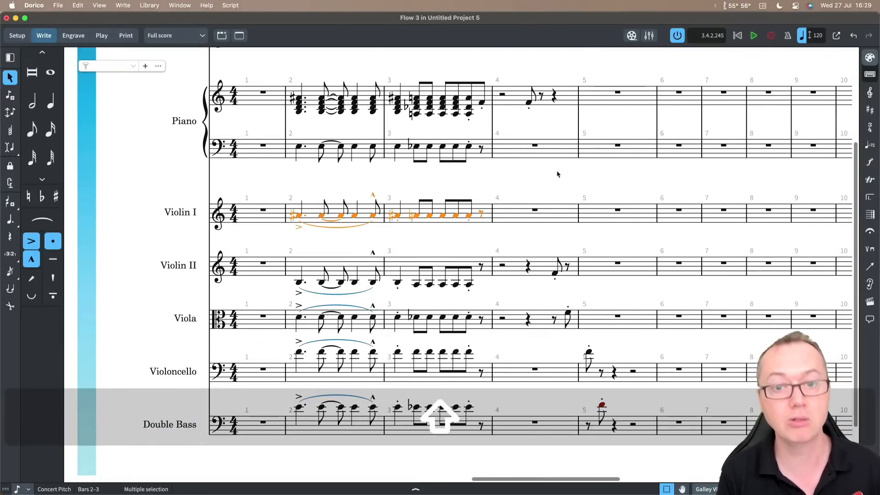
alt+click(663, 216)
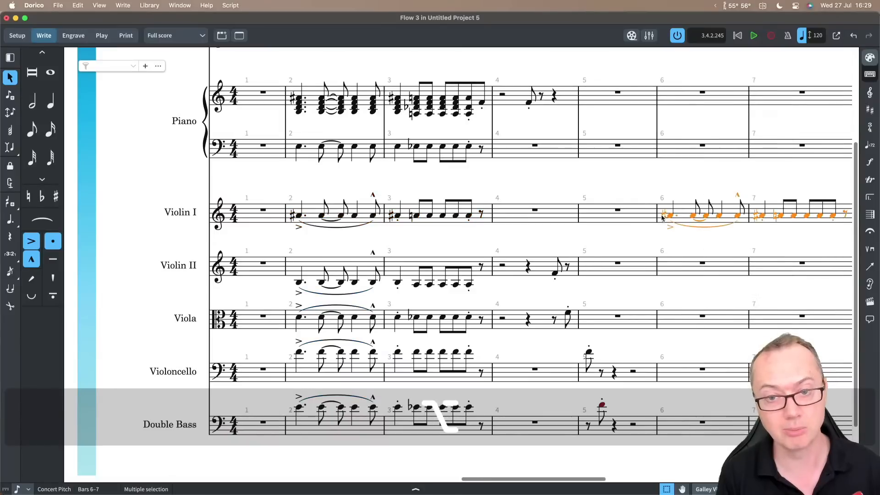
- Shift the copied Violin I phrase three eighth notes later in bar 6, undoing a trial duplication to Violin II on the way
scroll(617, 193, right, 5)
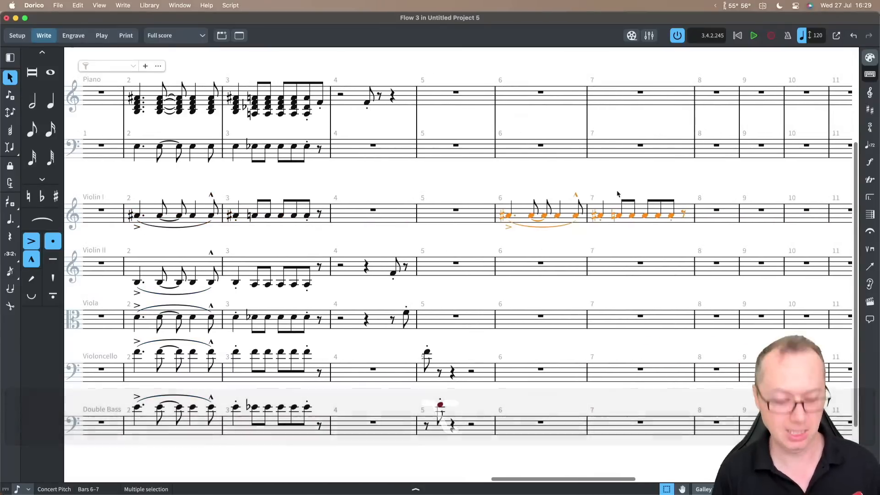
key(alt+Right)
key(alt+Right)
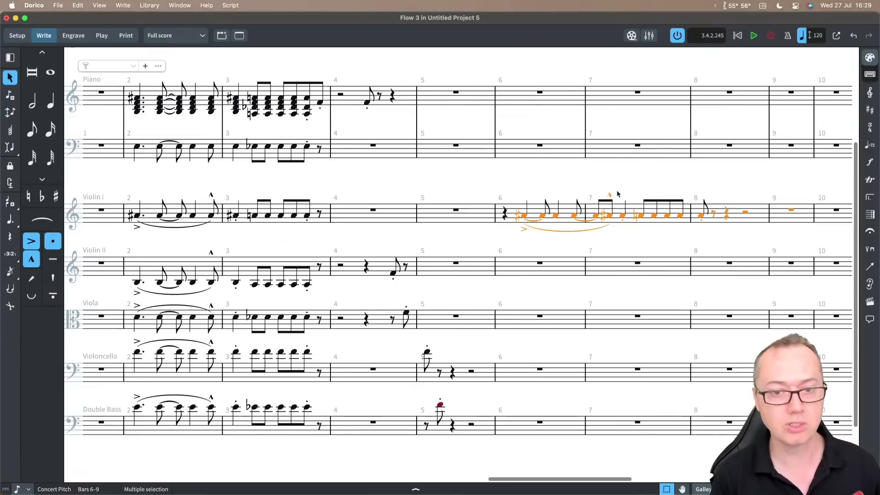
key(ctrl+alt+Down)
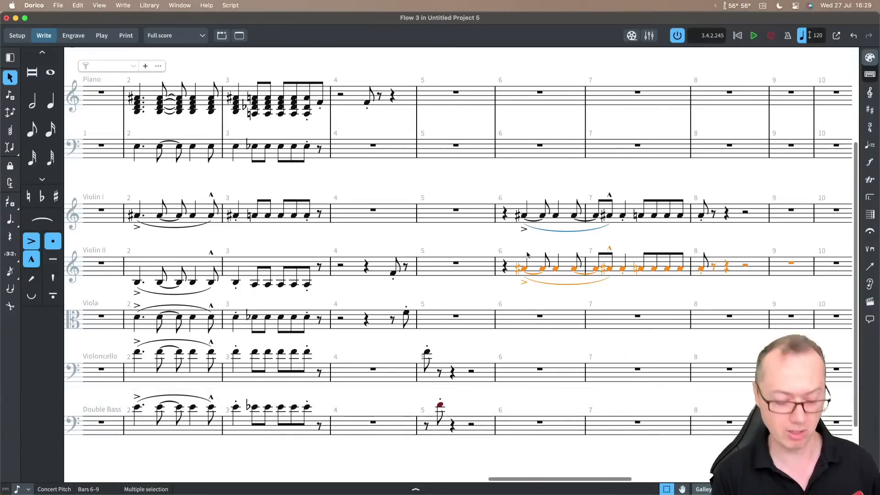
key(super+z)
key(alt+Right)
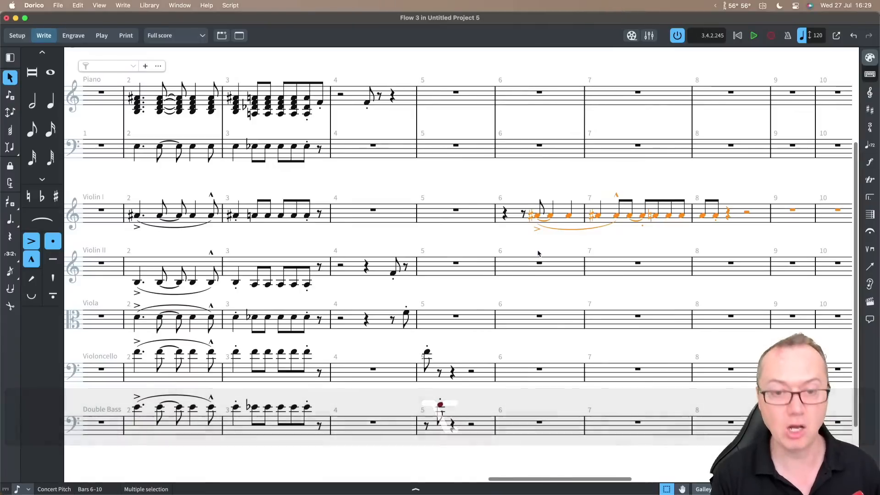
- Try to place a copy of the Violin I phrase on the Violin II staff at different positions in bar 6, undoing each copy
alt+click(541, 266)
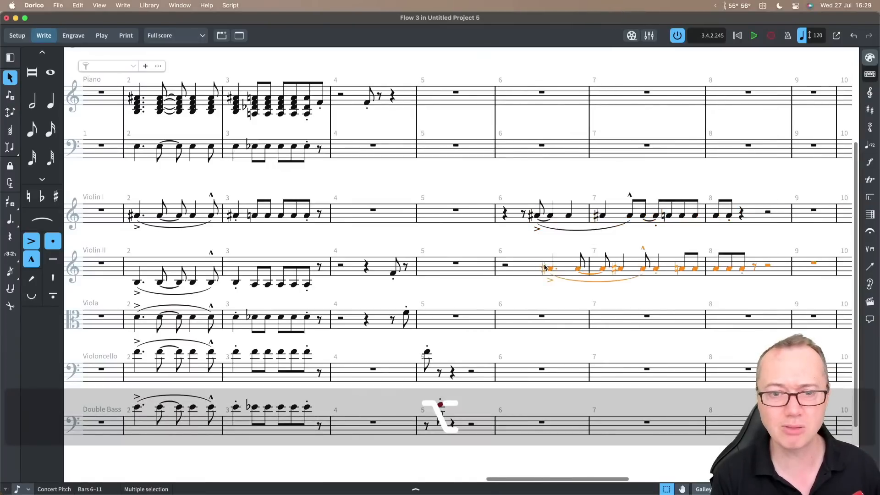
key(super+z)
alt+click(528, 267)
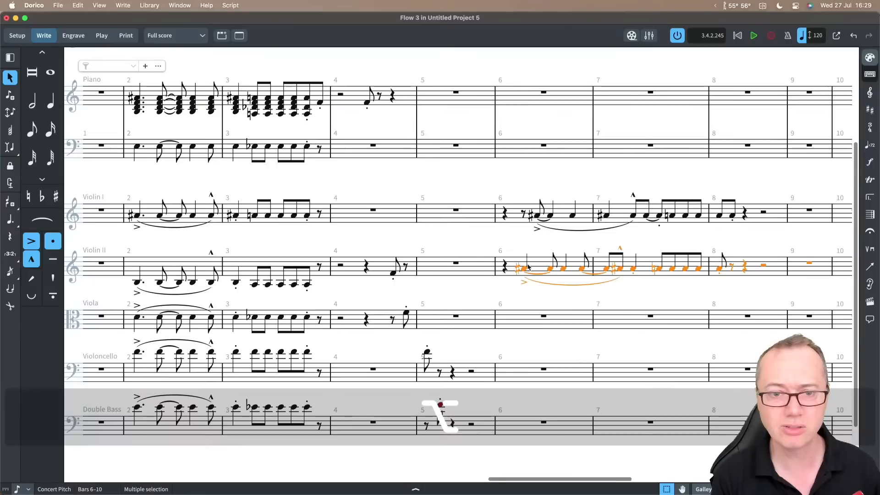
key(super+z)
alt+click(532, 268)
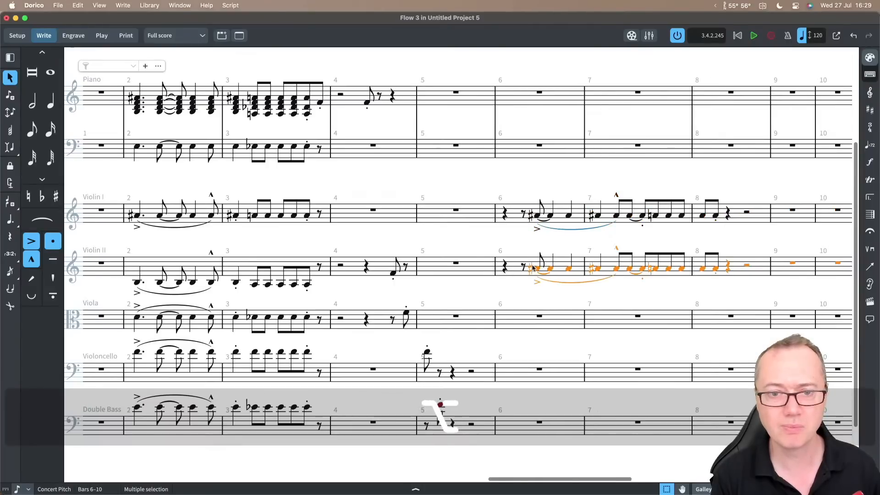
key(super+z)
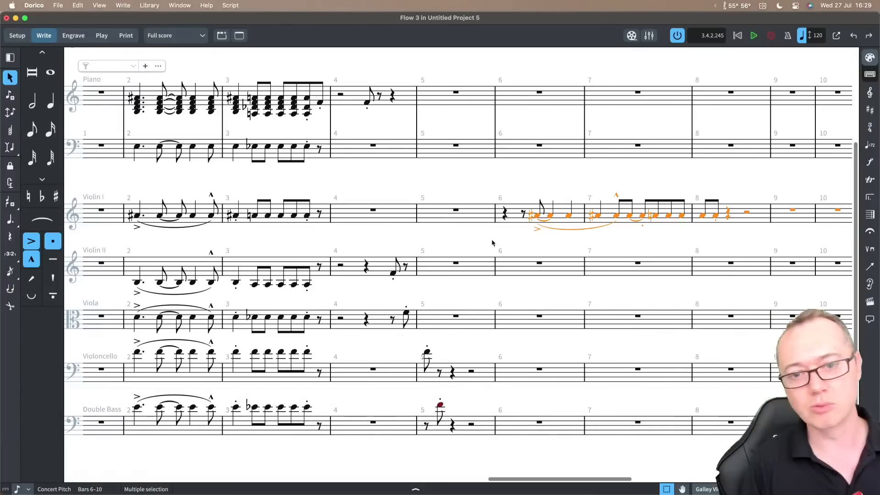
- Duplicate the shifted Violin I phrase to the Violin II staff at the same rhythmic position
key(alt+shift+Down)
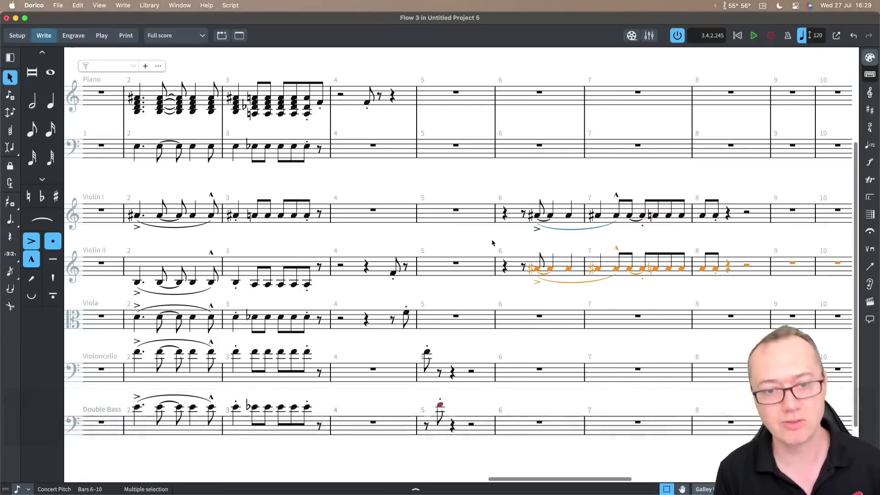
- Add a p<mf crescendo to the slurred Violin I notes in bars 6–7 and duplicate it to Violin II
click(537, 215)
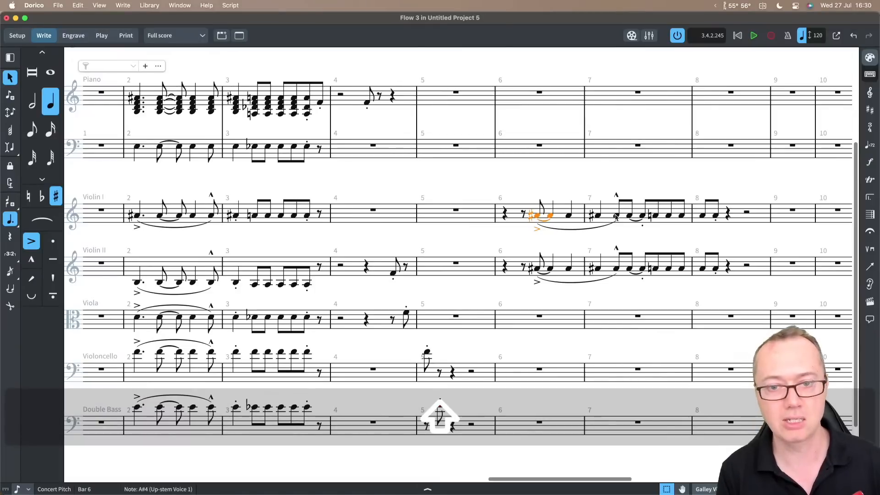
shift+click(616, 217)
key(shift+d)
text(p<mf)
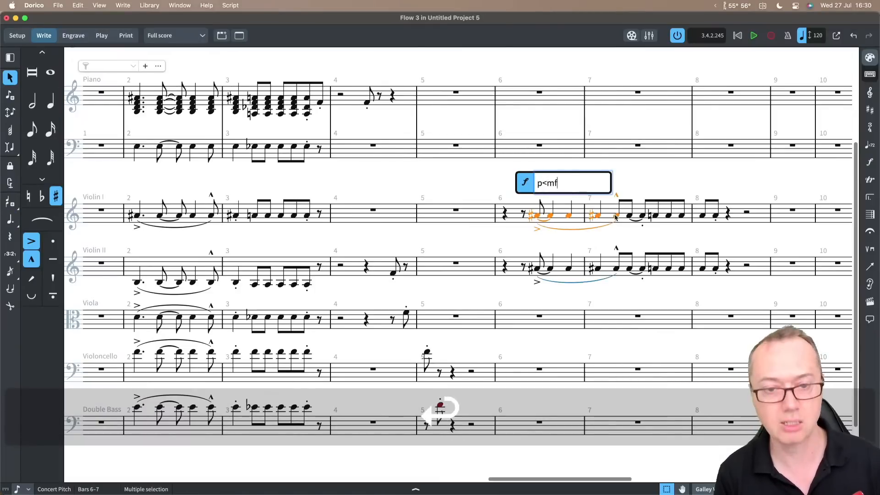
key(Return)
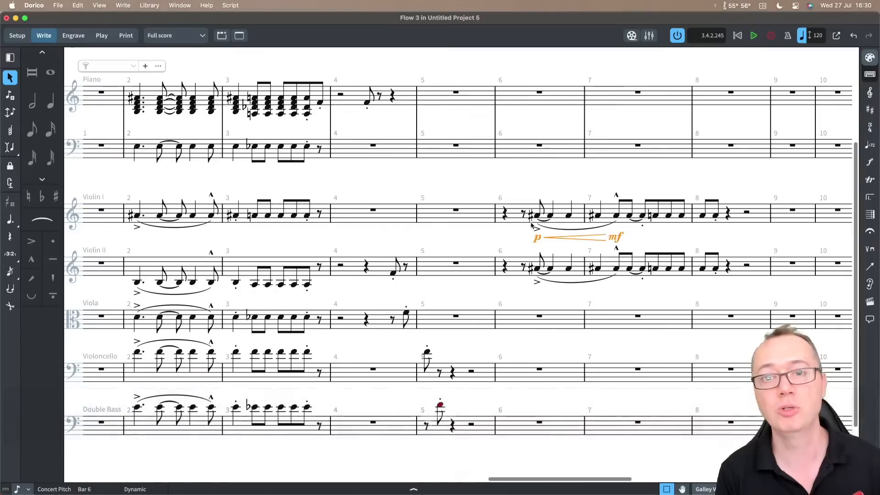
scroll(573, 233, down, 3)
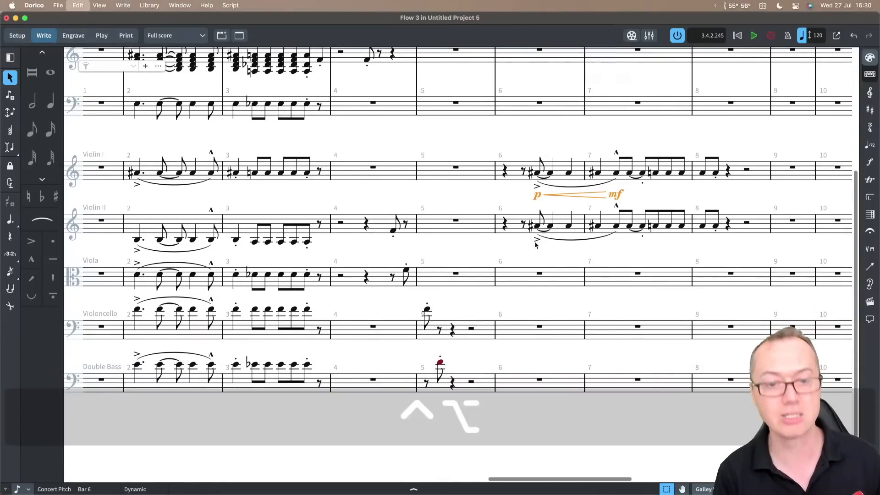
ctrl+alt+click(535, 245)
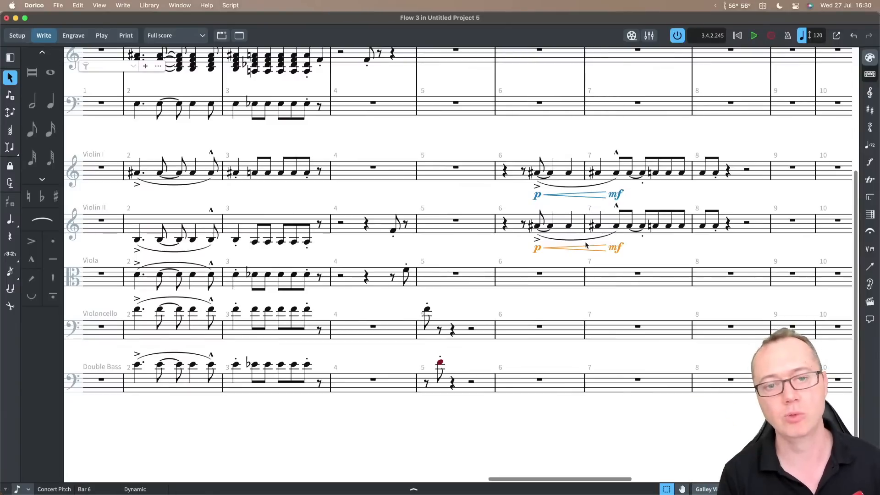
- Enter the eighth-note melody C C D D E G E C, C C D D E C on the piano's upper staff from bar 10
scroll(586, 246, left, 3)
scroll(585, 245, up, 2)
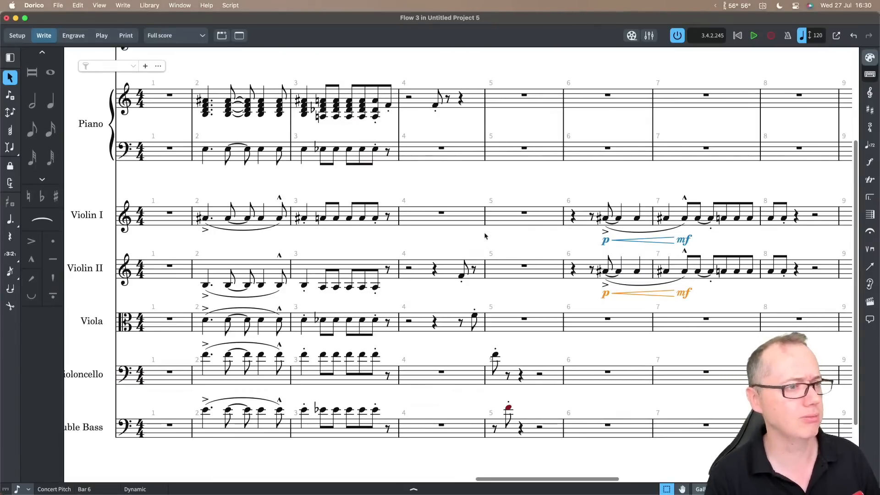
scroll(485, 232, left, 3)
scroll(484, 232, up, 2)
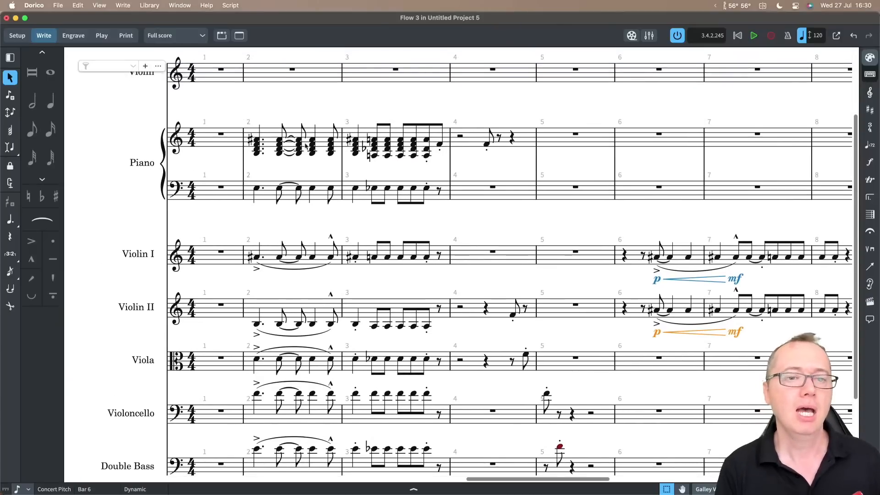
scroll(458, 147, right, 10)
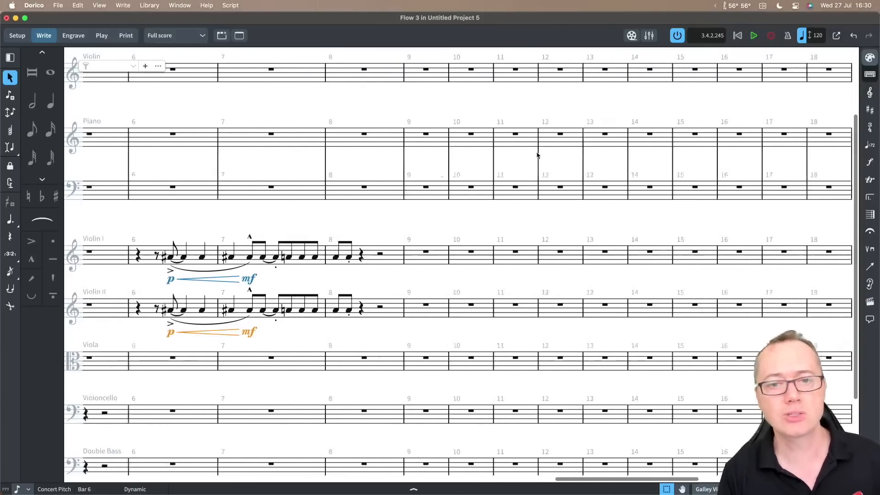
click(454, 140)
key(Return)
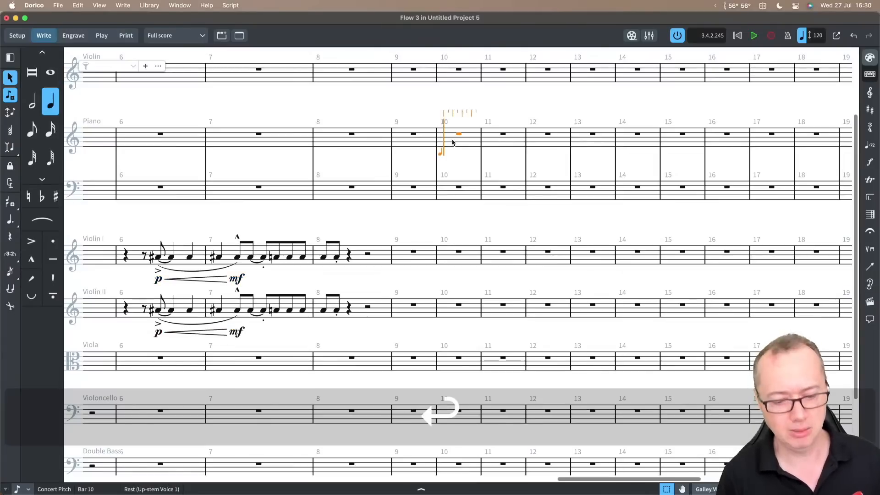
key(5)
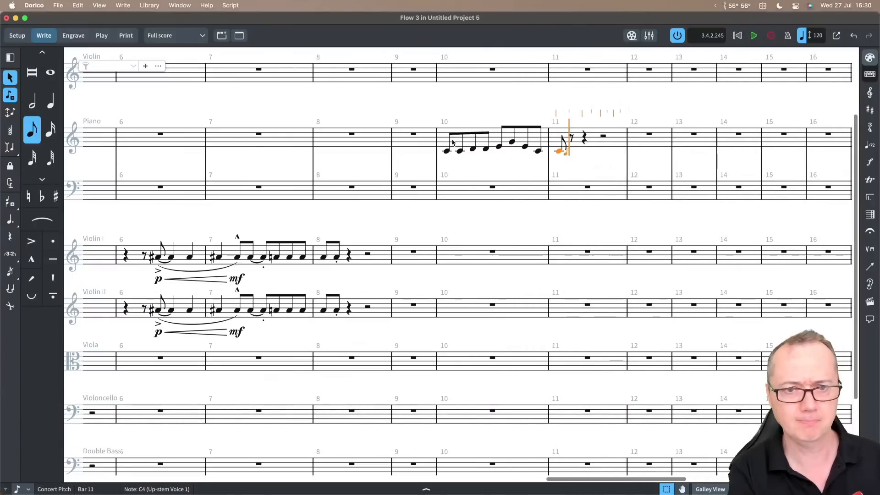
key(Escape)
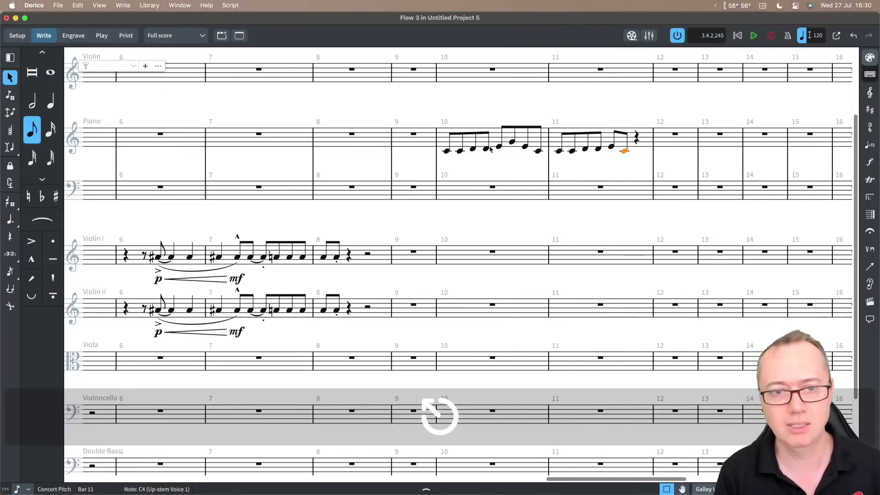
- Change the eighth notes of the piano melody in bar 10 into dotted-eighth and sixteenth pairs
click(453, 134)
key(period)
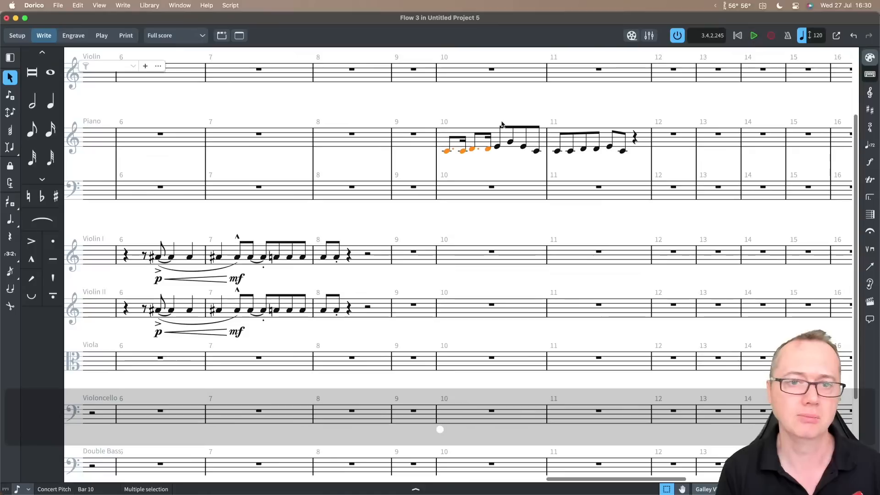
click(505, 128)
key(period)
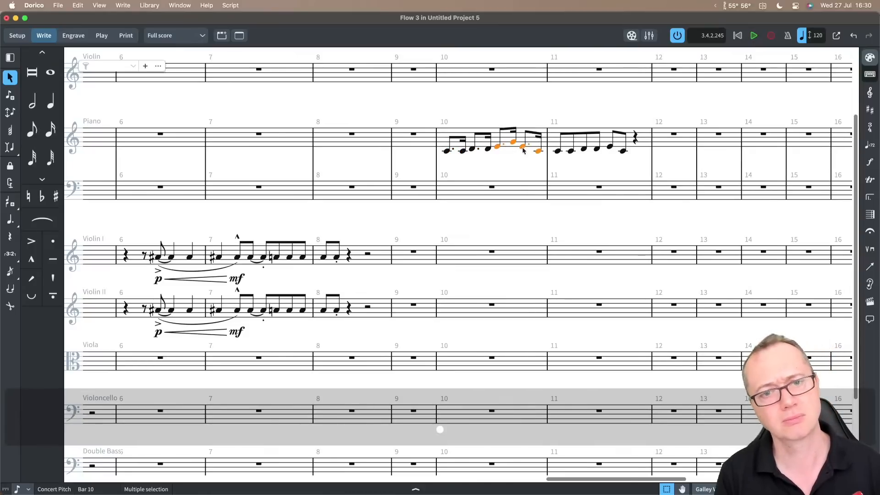
- Lengthen the last two melody notes of bar 10, E and C, to quarter notes in Insert mode, pushing the following notes later
click(523, 147)
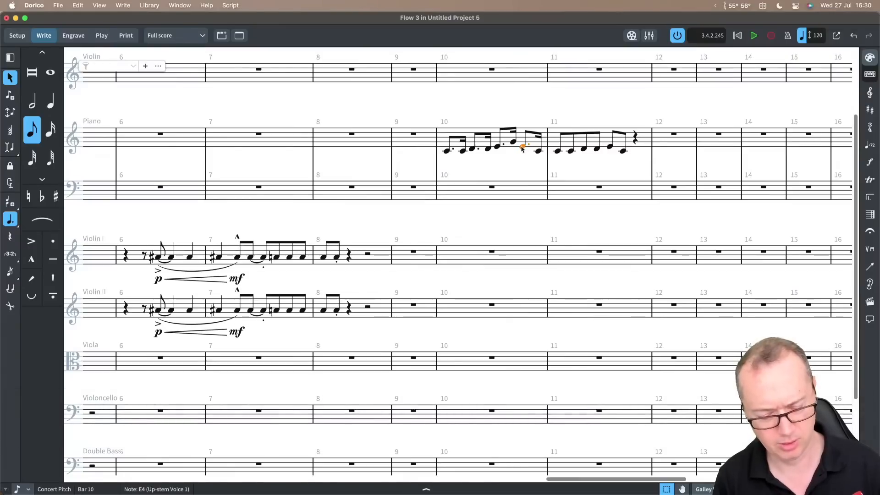
key(6)
key(Right)
key(6)
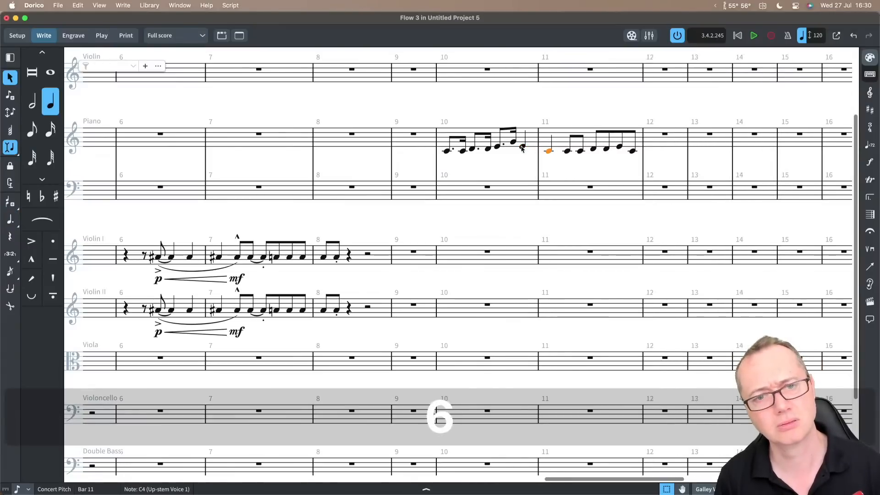
- Give the repeated C and repeated D eighth notes in bar 11 a dotted-eighth and sixteenth rhythm, undoing a dotting made in Insert mode
key(Right)
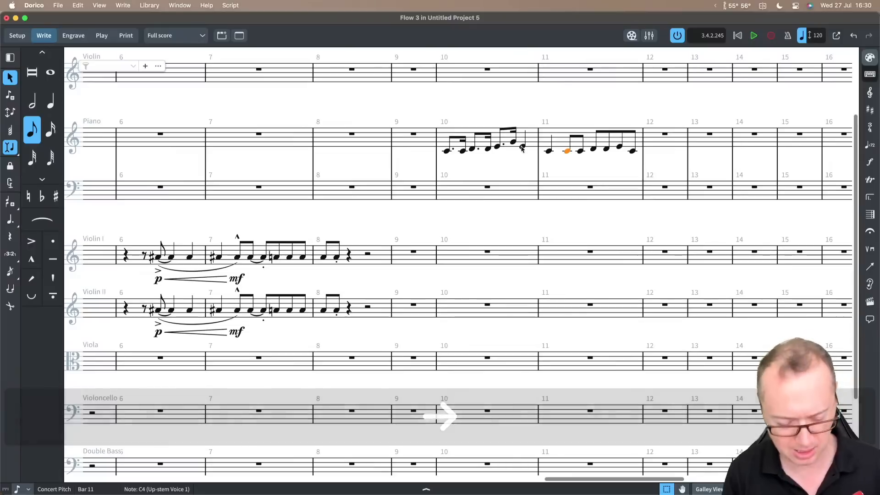
key(shift+Right)
key(period)
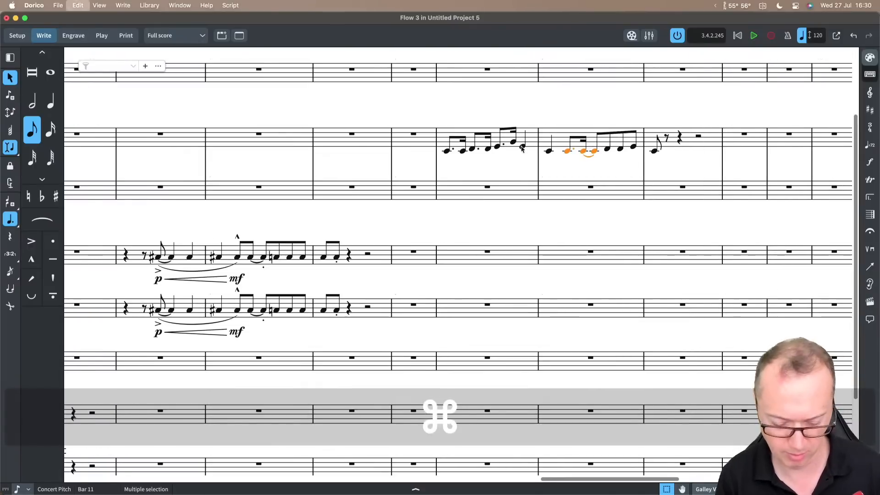
key(super+z)
key(Right)
key(shift+Right)
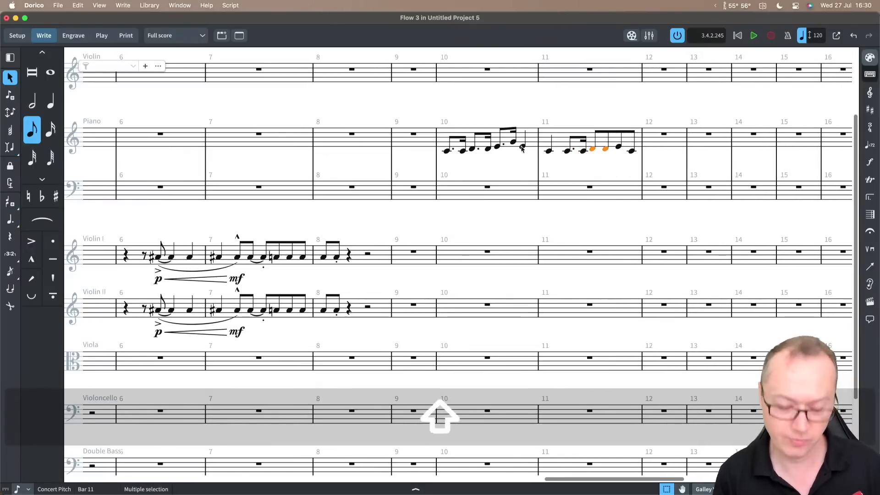
key(period)
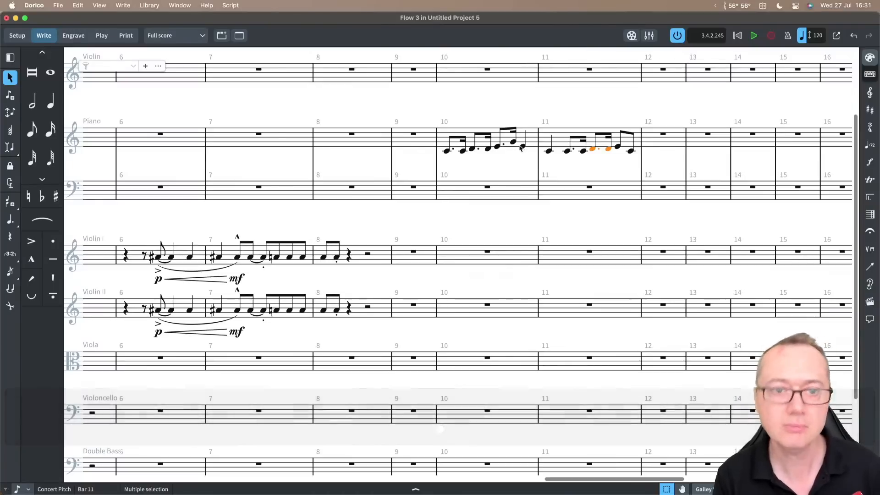
- Select the whole piano melody in bars 10–11 and play it back
click(467, 133)
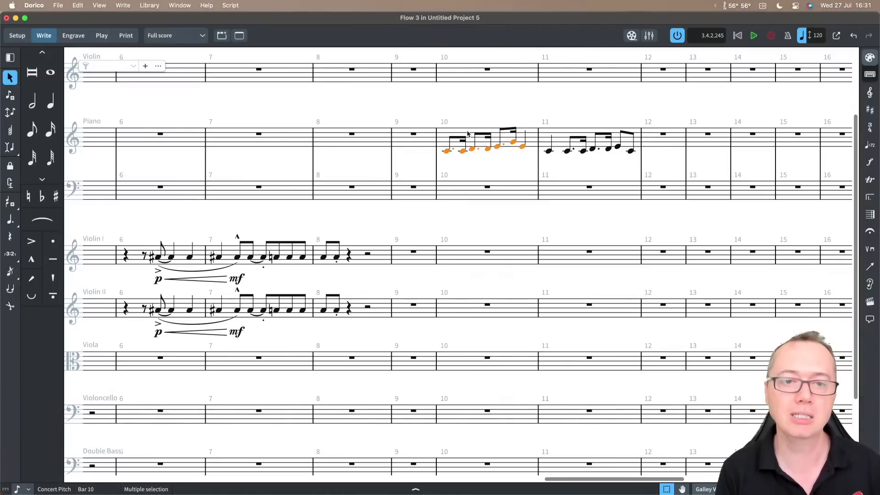
shift+click(577, 131)
key(p)
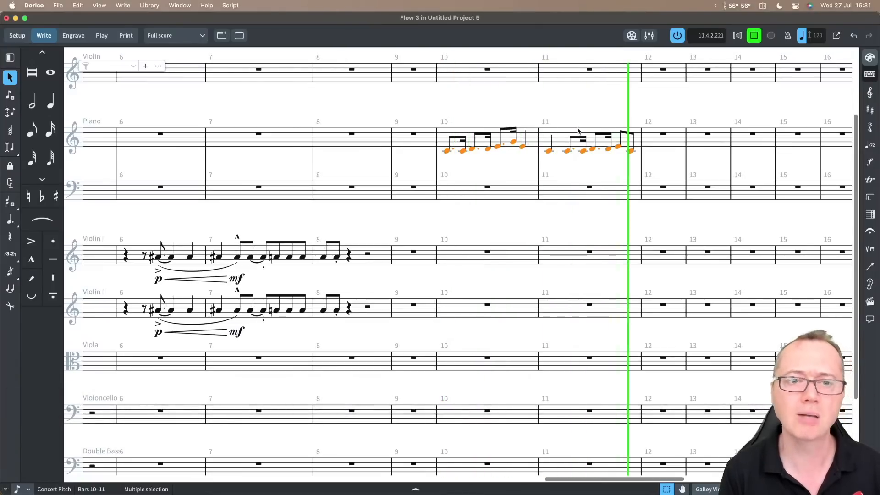
key(space)
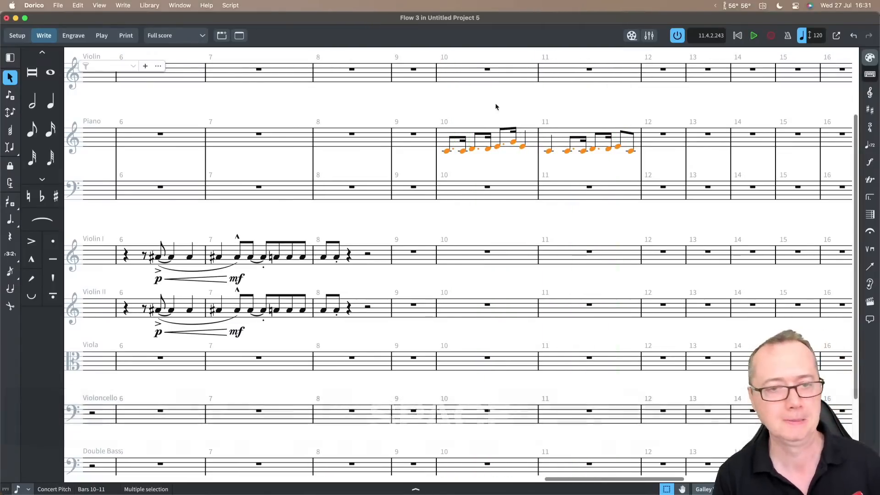
- Add the intervals m3,-5,m7,14 to the selected piano melody in bars 10–11 to build chords
scroll(495, 102, right, 3)
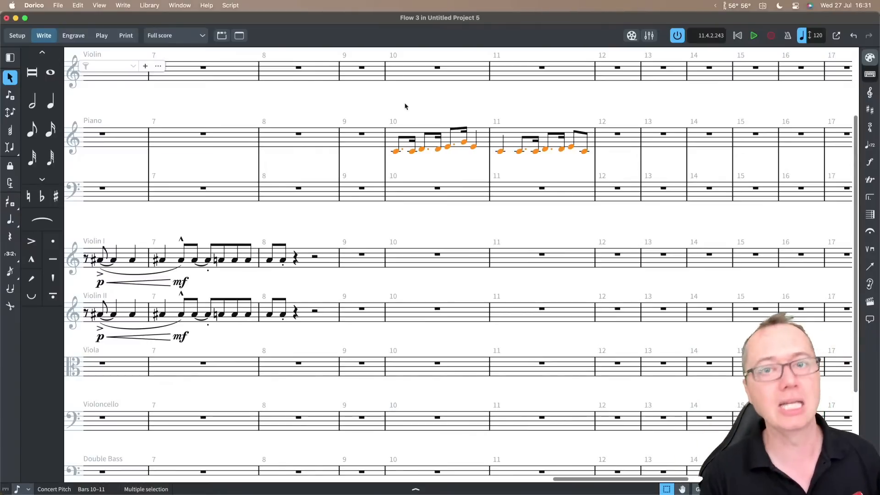
key(shift+p)
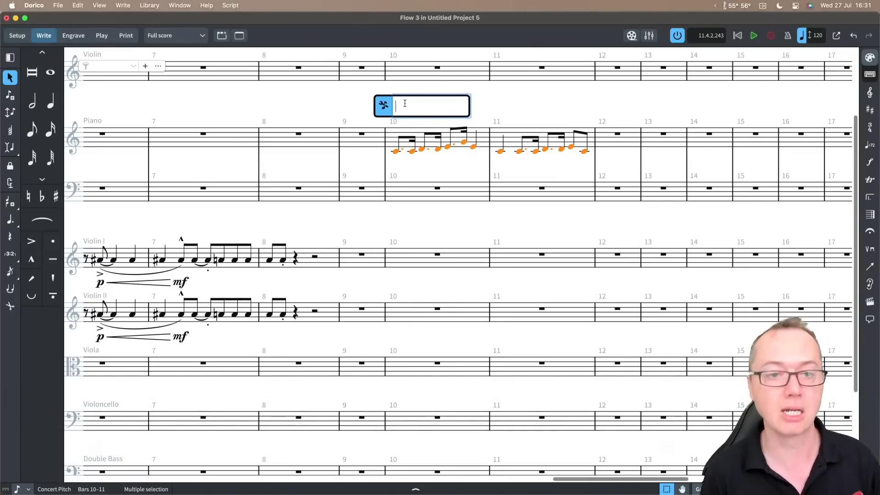
text(3,5,7)
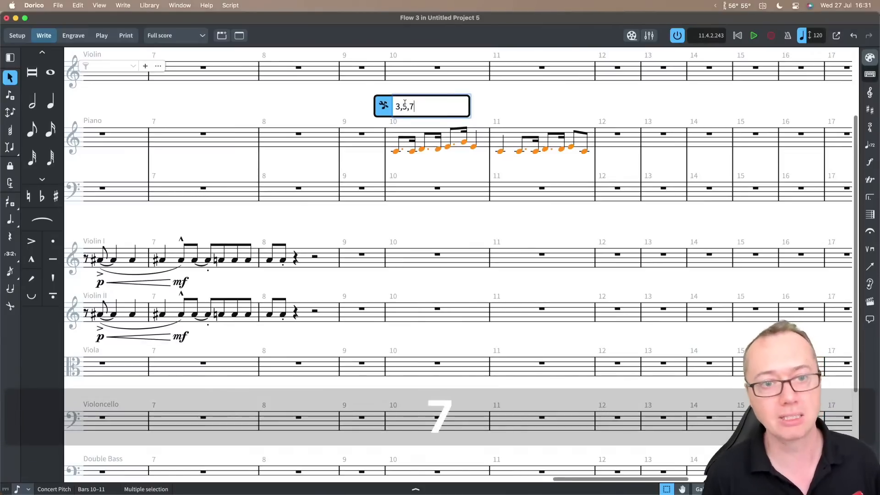
key(Left)
key(Left)
key(Left)
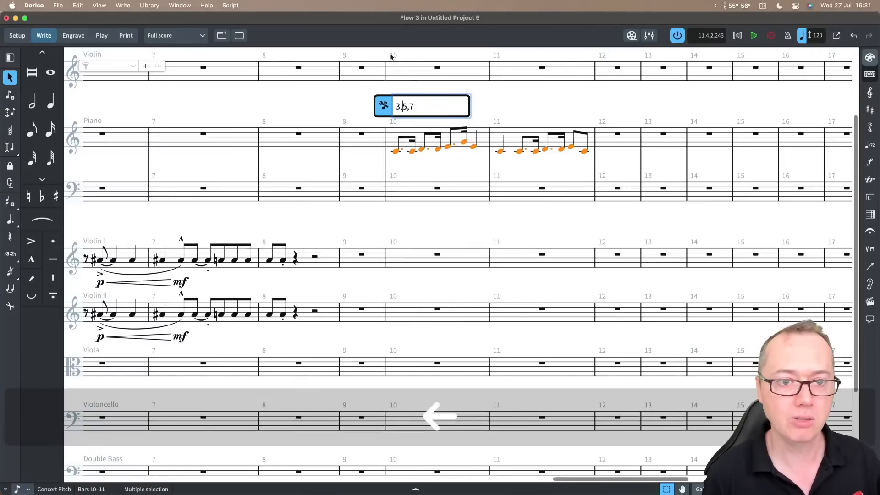
text(m)
key(Right)
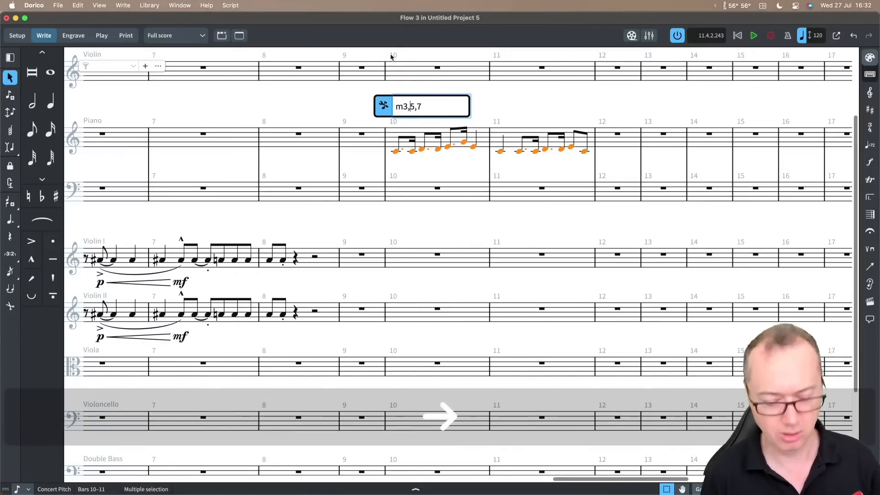
text(-)
key(Right)
key(Right)
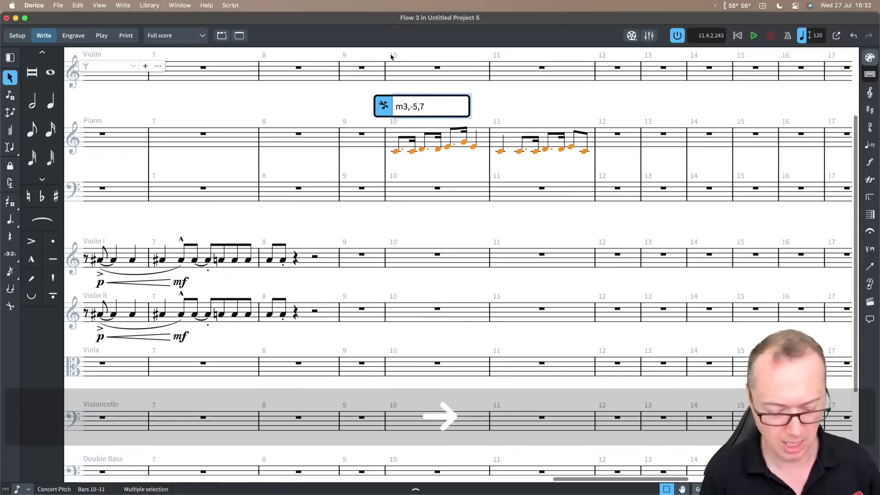
text(m)
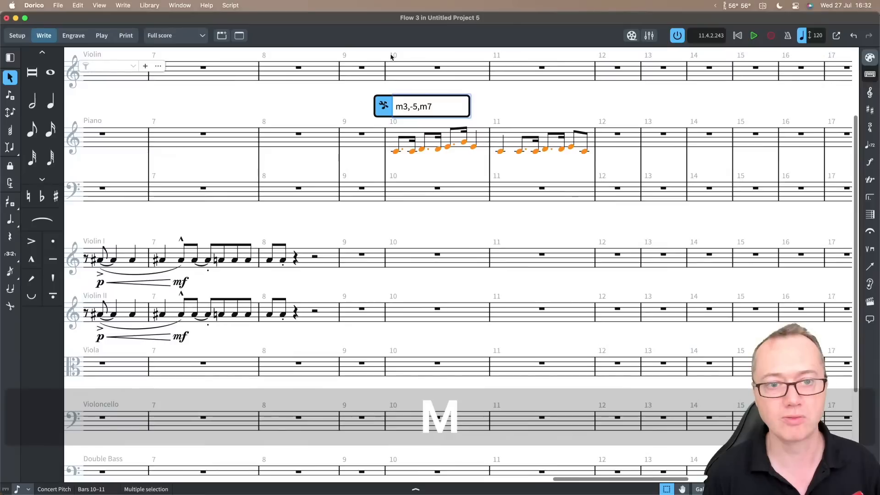
key(Right)
text(,)
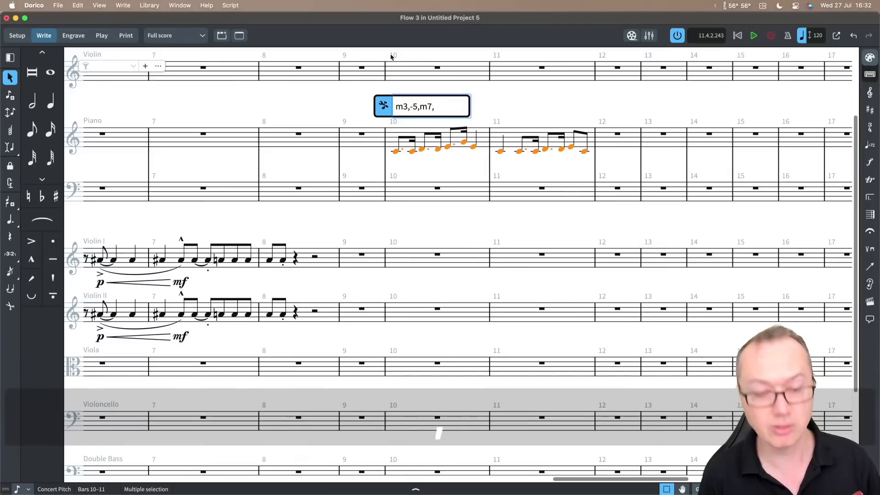
text(14)
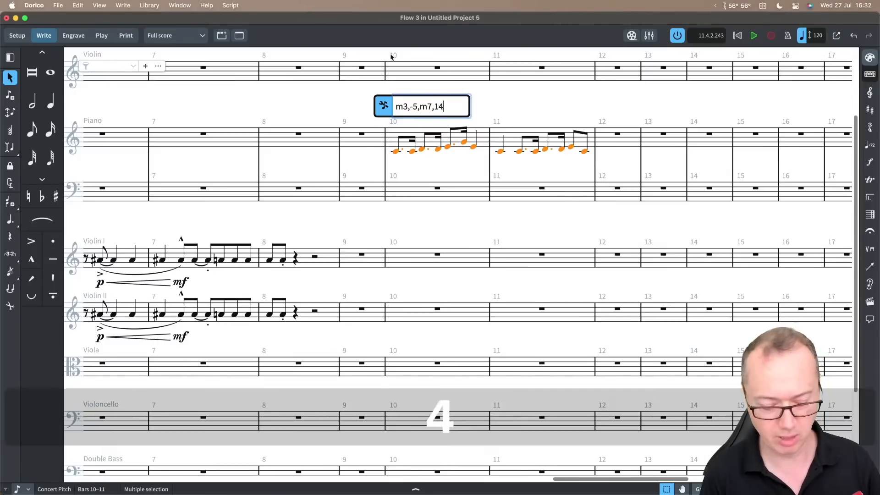
text(,17)
key(BackSpace)
key(BackSpace)
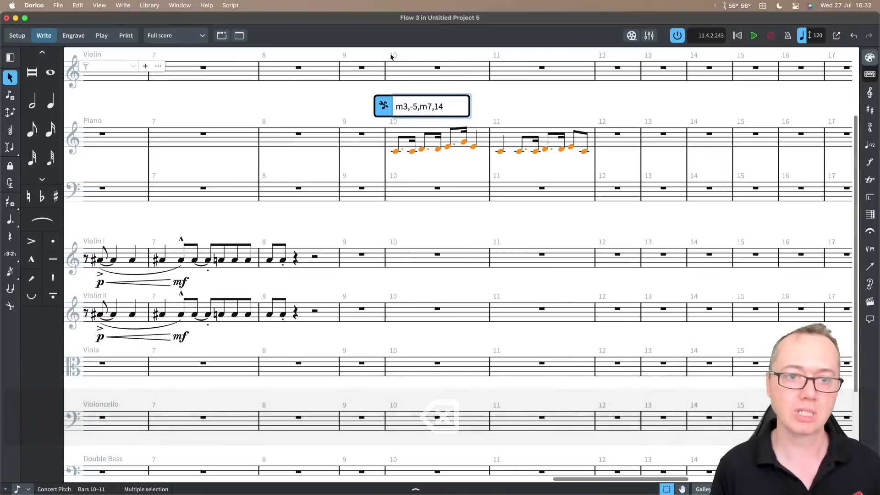
key(Return)
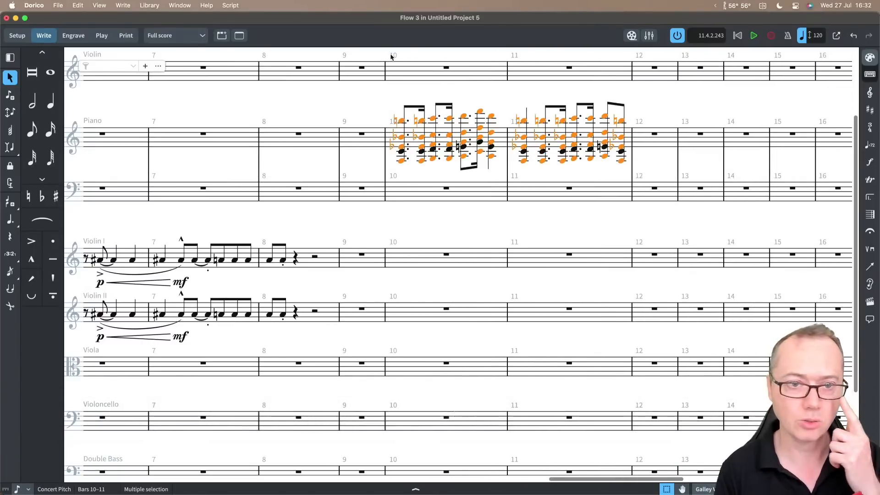
- Play back the piano chords in bars 10–11 from the first chord of bar 10, stopping playback in bar 11
click(403, 122)
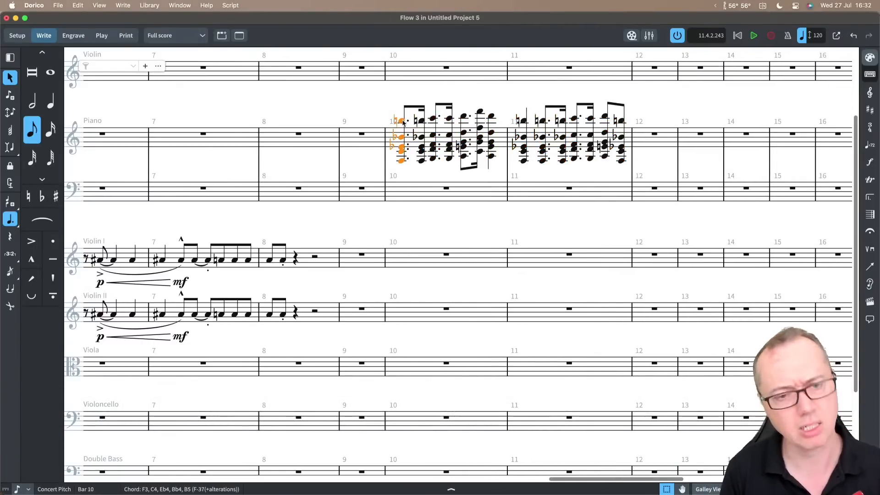
key(p)
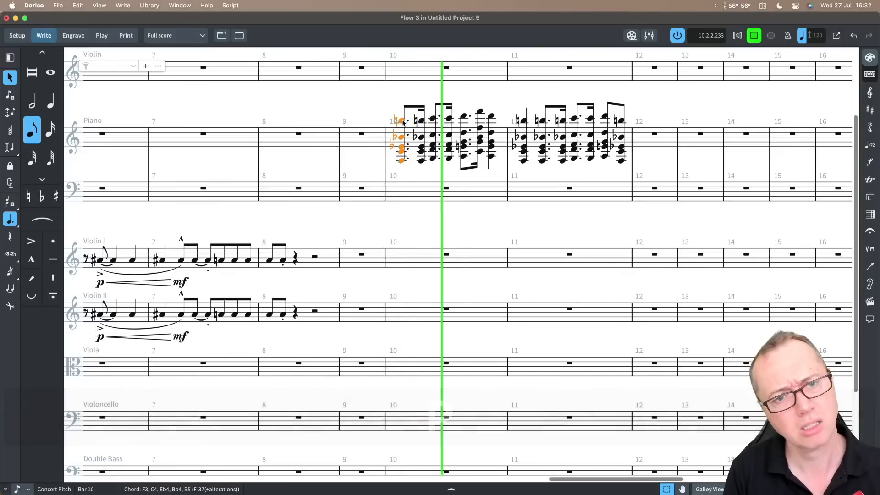
key(p)
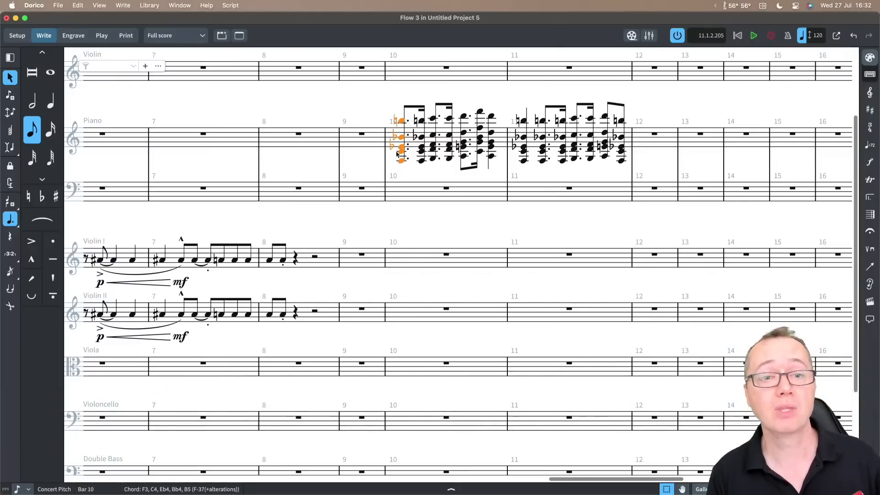
- Select all piano chords in bars 10–11 and filter the selection to the fourth note of each chord
key(shift)
shift+click(621, 161)
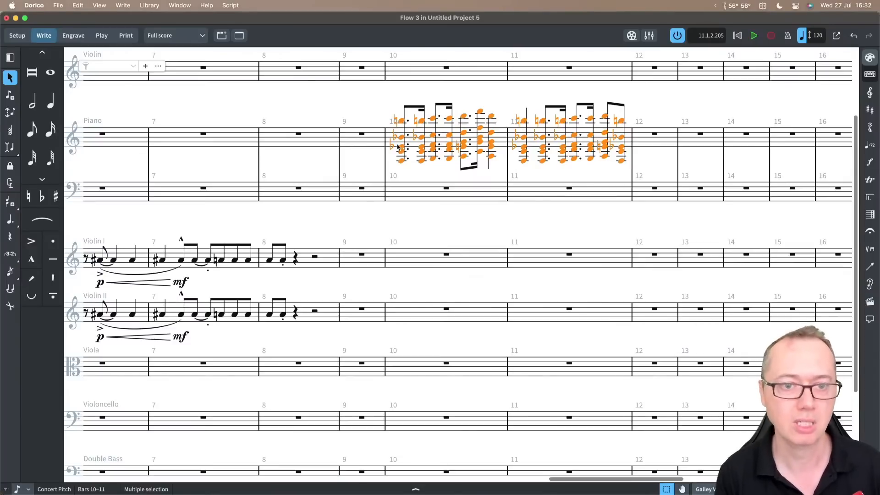
click(78, 5)
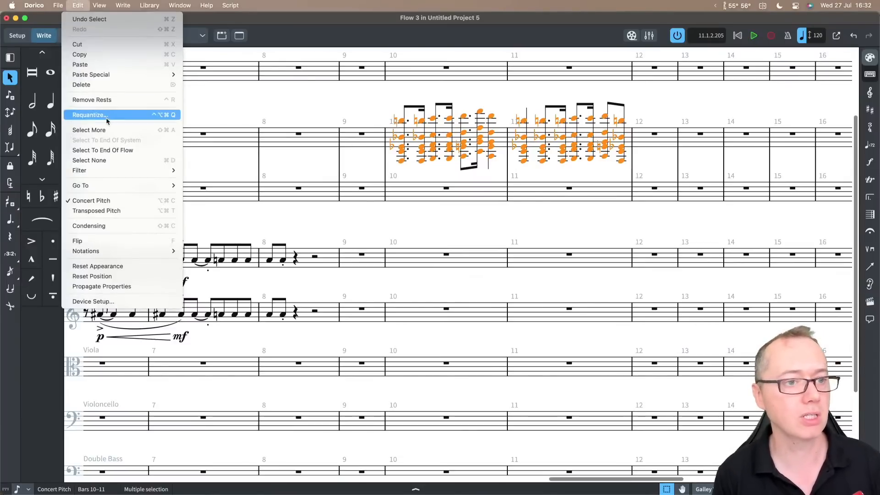
mouse_move(105, 170)
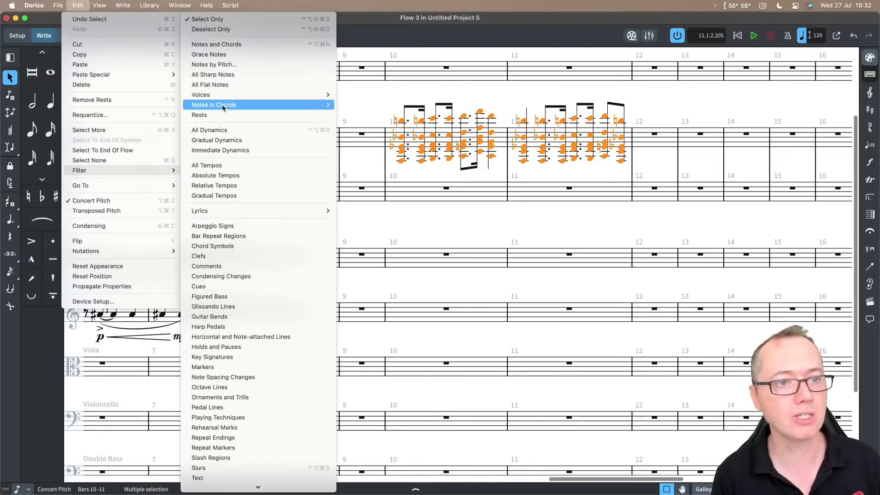
mouse_move(231, 106)
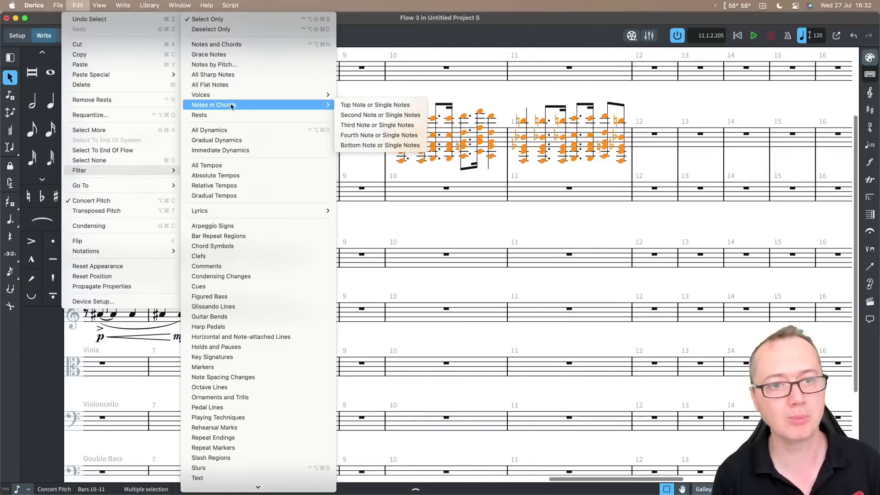
click(356, 136)
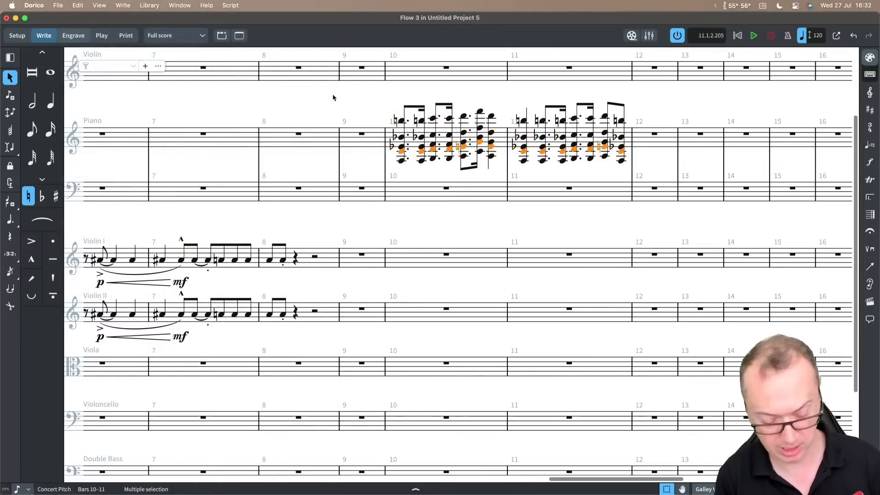
- Try moving the selected fourth chord notes of bars 10–11 from the piano down to the Violin II staff
key(alt+Down)
key(alt+Down)
key(alt+Down)
key(alt+Down)
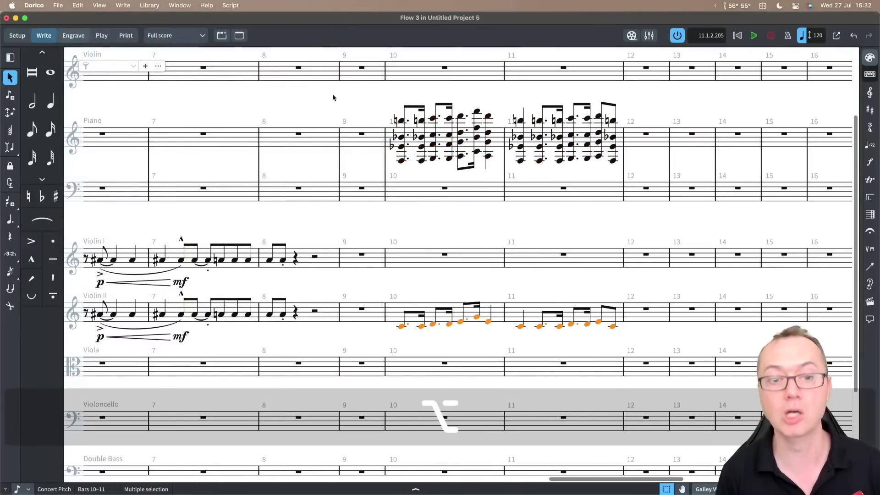
- Move the selected fourth chord notes of bars 10–11 up to the solo Violin staff above the piano
key(alt+Up)
key(alt+Up)
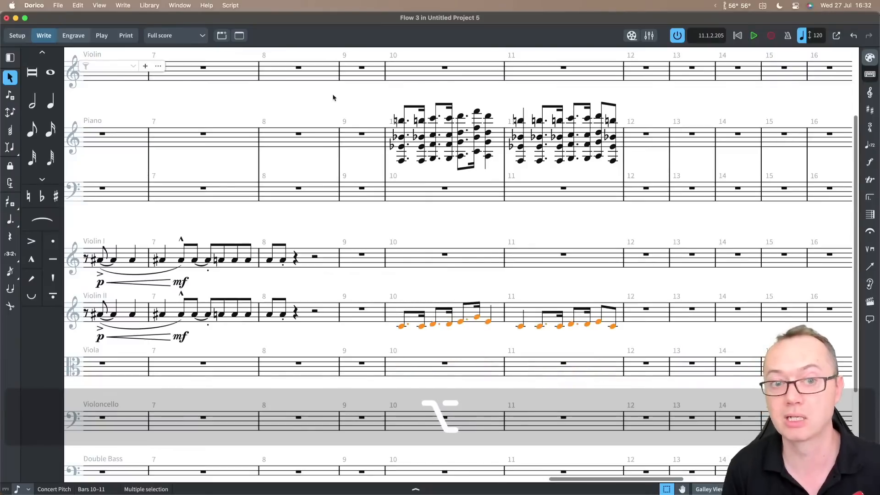
key(alt+Up)
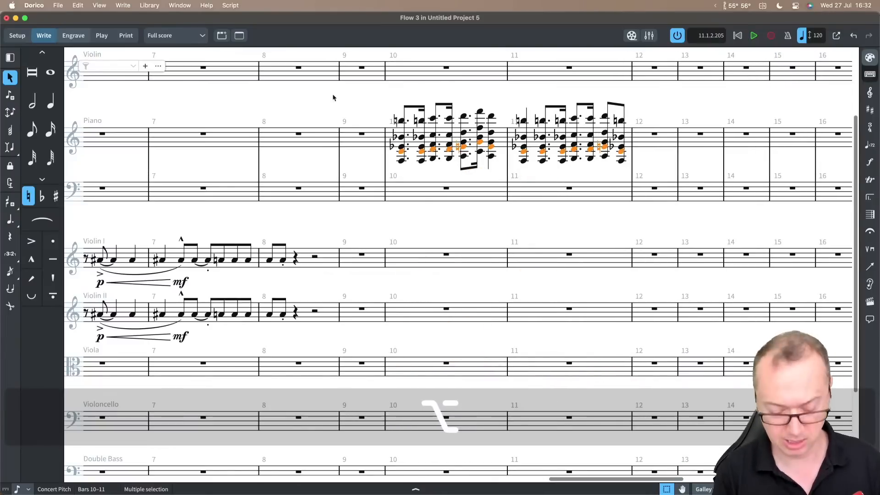
key(alt+Up)
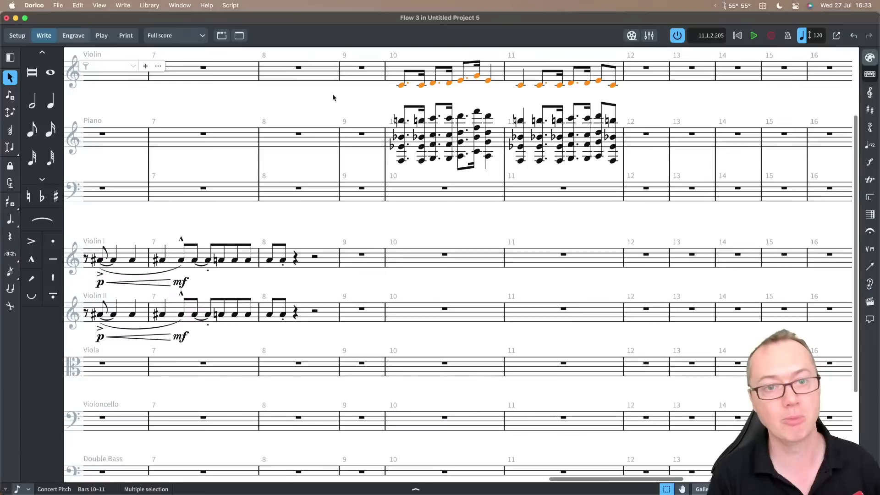
- Try shifting the solo Violin phrase in bars 10–11 to a later rhythmic position, and return it to the start of bar 10
key(alt+Right)
key(alt+Right)
key(alt+Right)
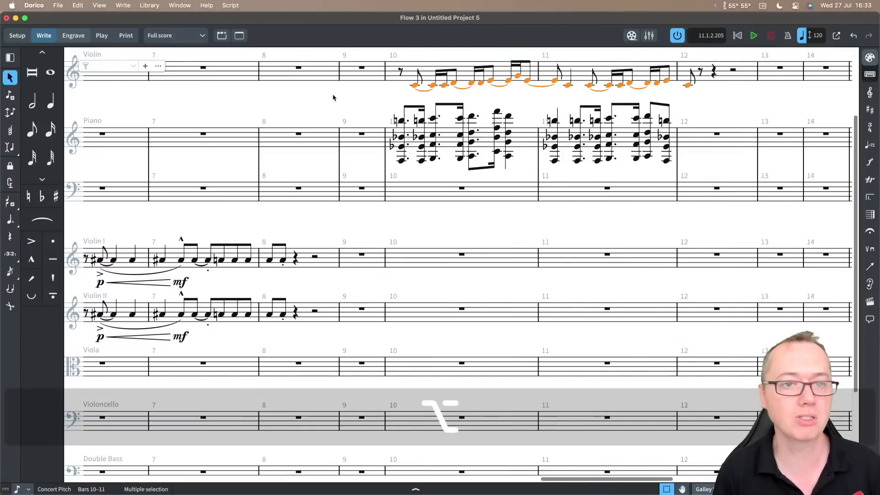
key(alt+Left)
key(alt+Left)
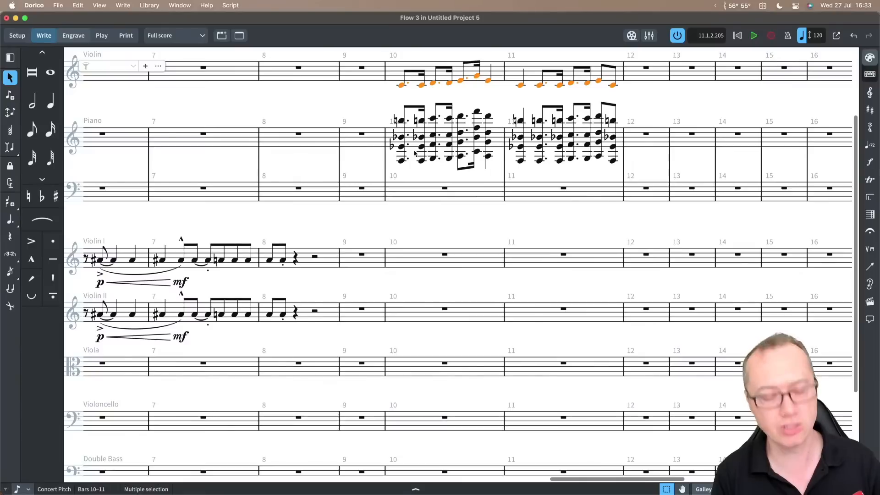
- Move the violin notes in bars 10–11 to the piano's upper staff, try them an octave lower, restore the octave and deselect
key(alt+m)
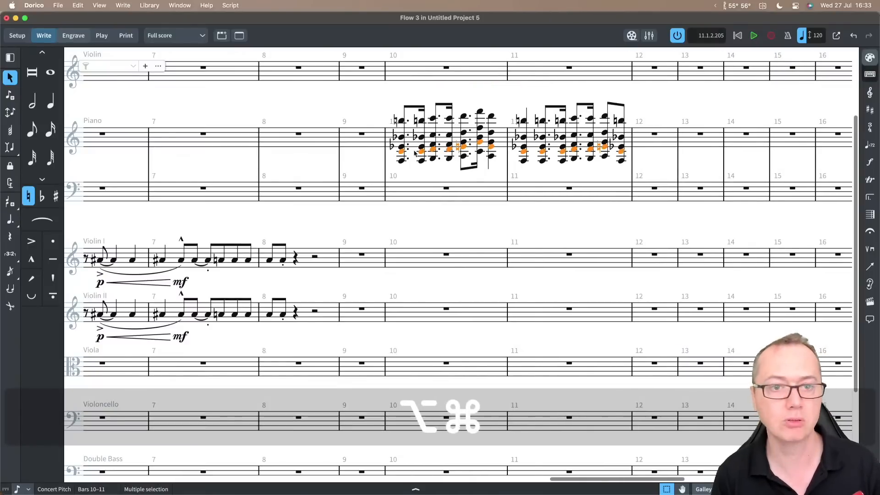
key(super+alt+Down)
key(super+alt+Down)
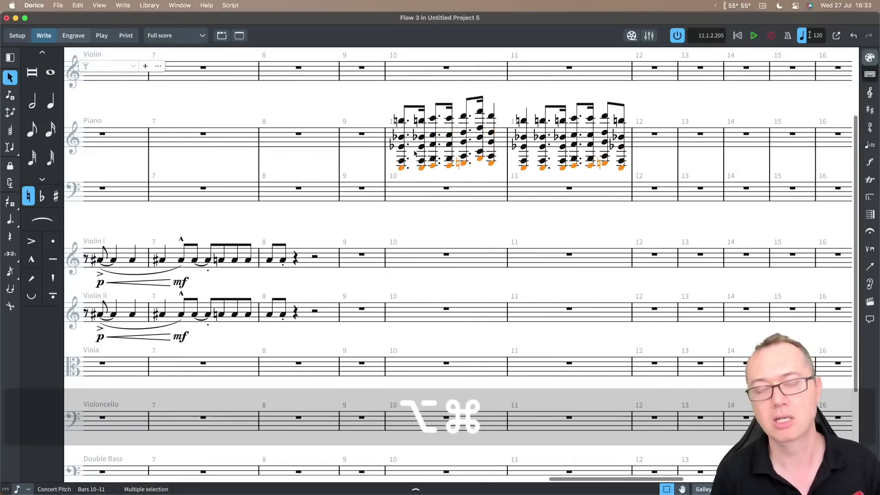
key(super+alt+Up)
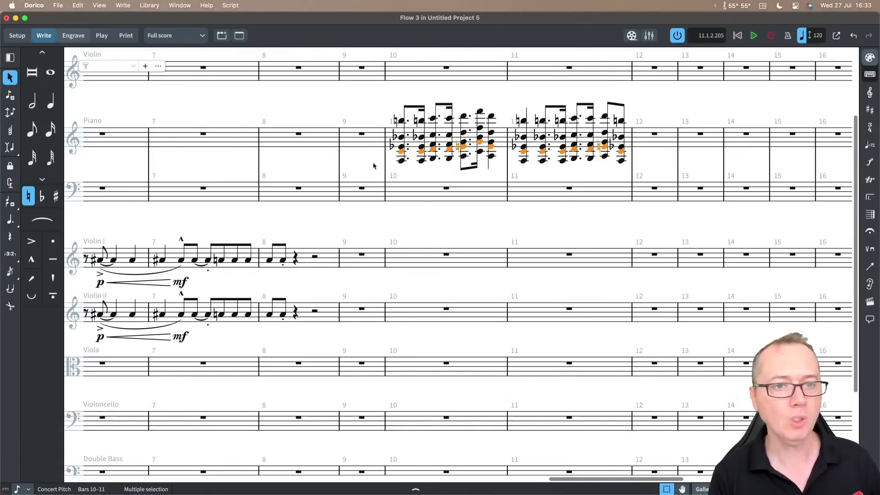
key(x)
scroll(381, 181, left, 5)
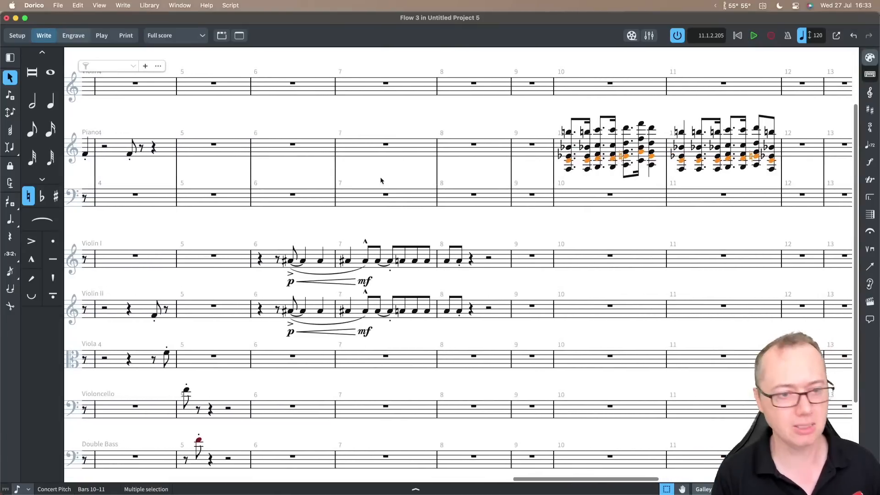
scroll(381, 181, down, 1)
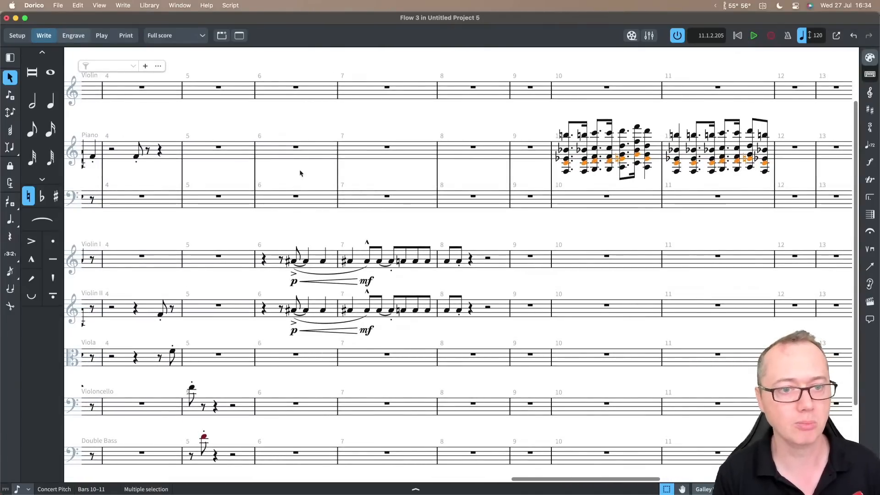
key(Escape)
scroll(300, 173, left, 2)
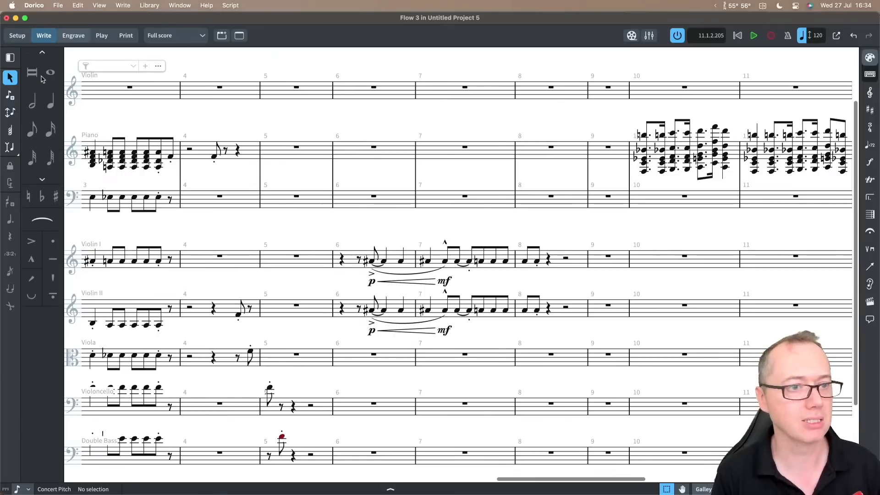
- Switch to Setup mode and examine which players and flows the Full score and Violin layouts include
click(17, 36)
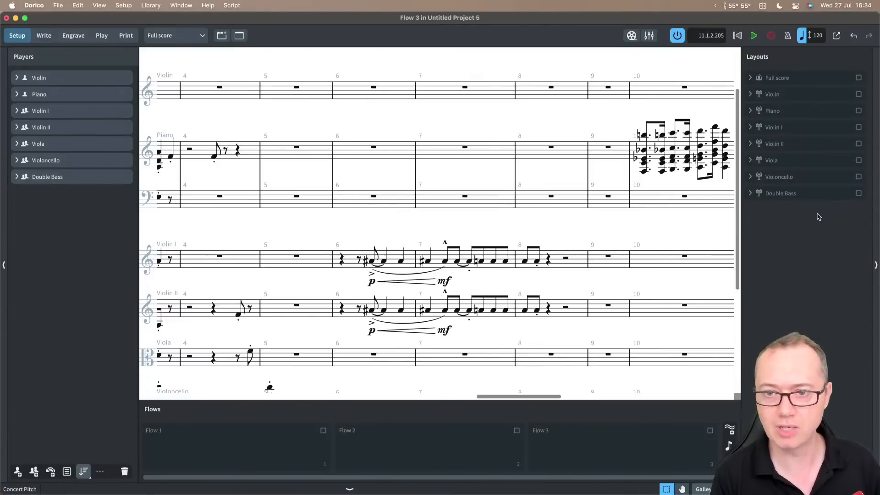
click(800, 77)
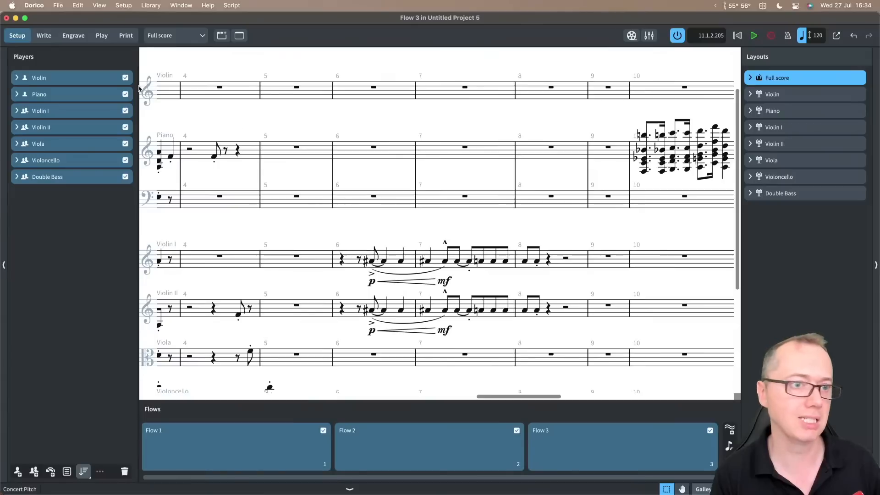
click(775, 94)
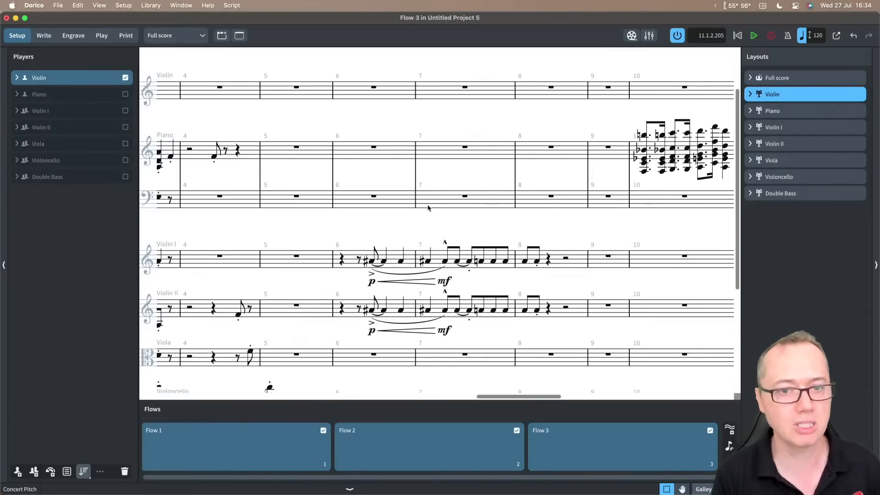
- Remove every player except Piano from Flow 1
scroll(429, 208, down, 3)
scroll(429, 208, left, 20)
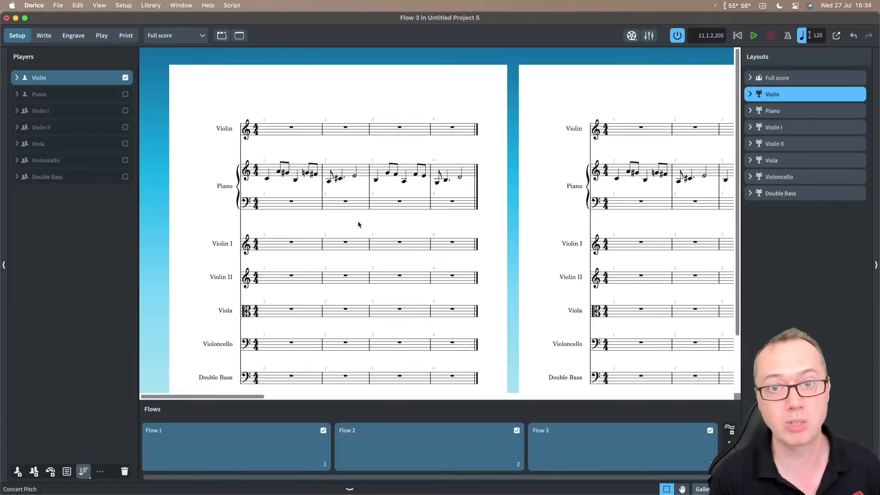
click(233, 426)
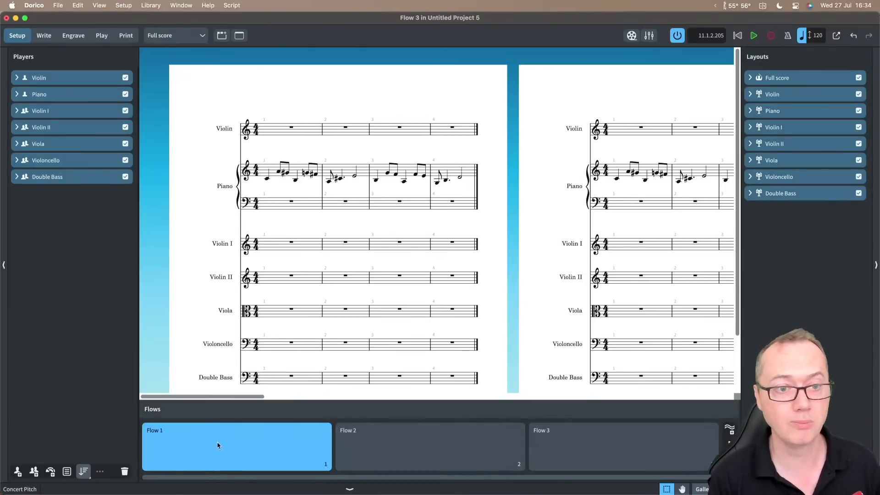
click(124, 78)
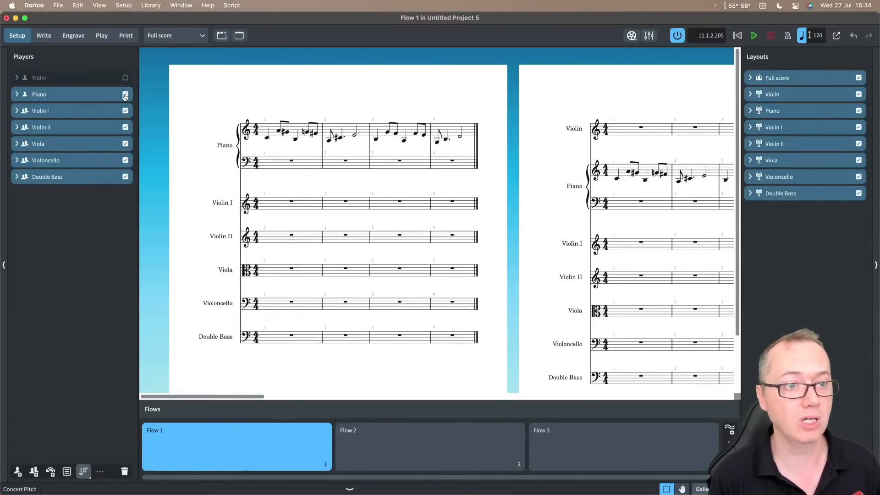
click(125, 111)
click(125, 128)
click(125, 143)
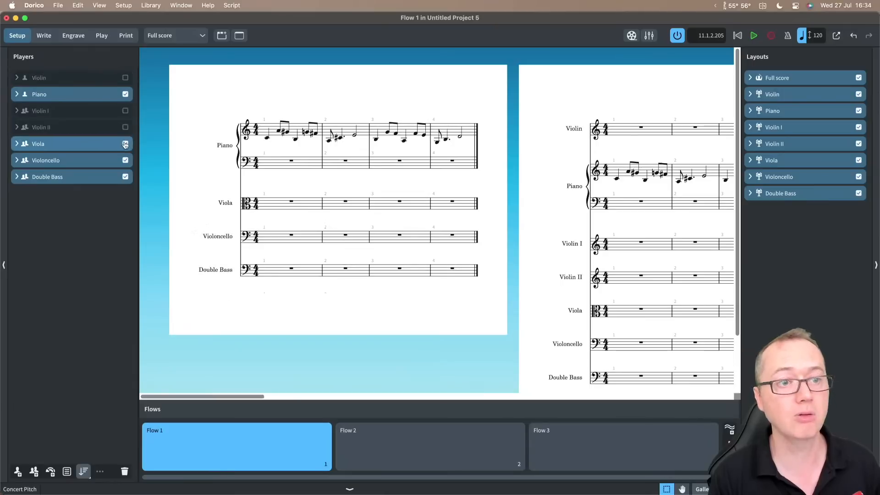
click(126, 162)
click(125, 177)
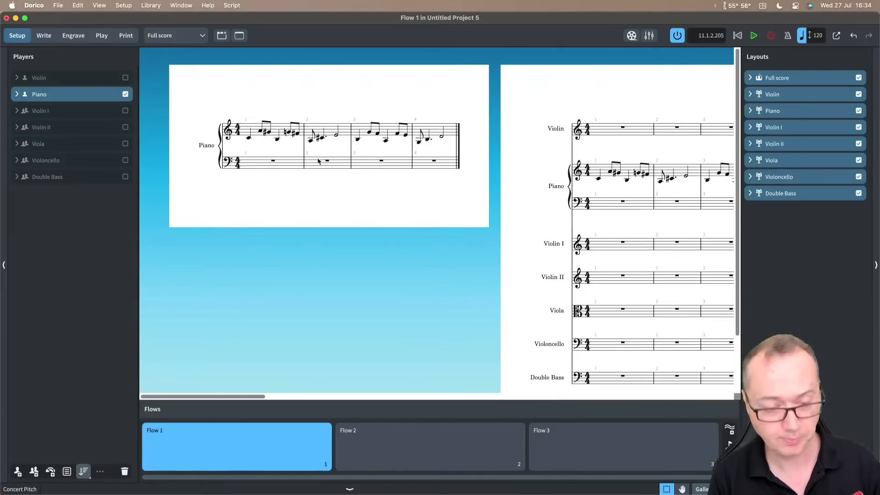
- Remove the solo Violin player from Flow 2
scroll(535, 180, right, 5)
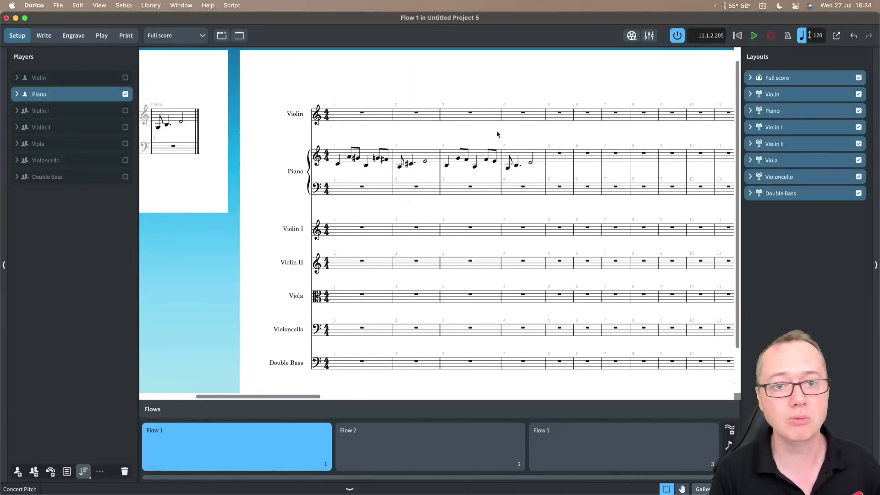
click(453, 447)
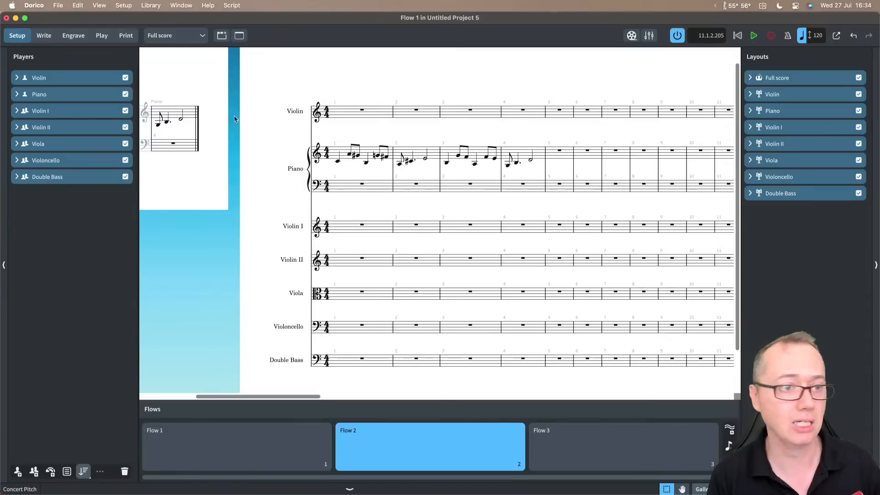
click(125, 78)
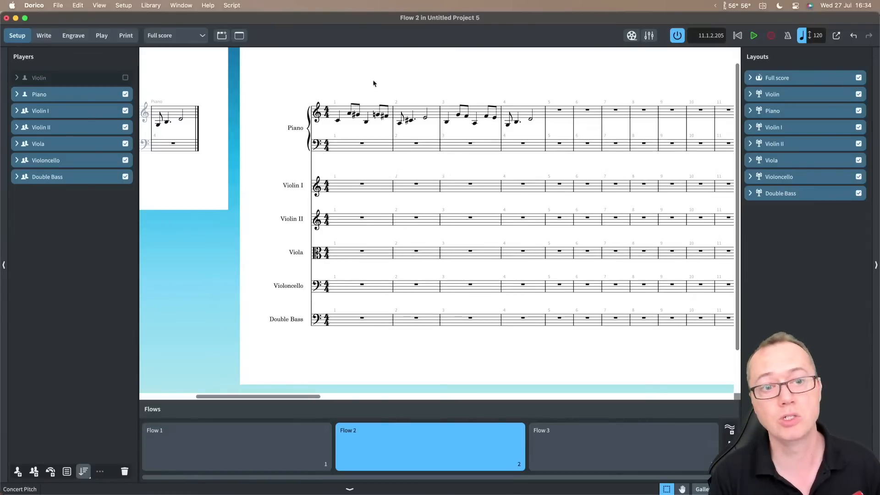
- Add a custom score layout to the project
scroll(375, 85, right, 3)
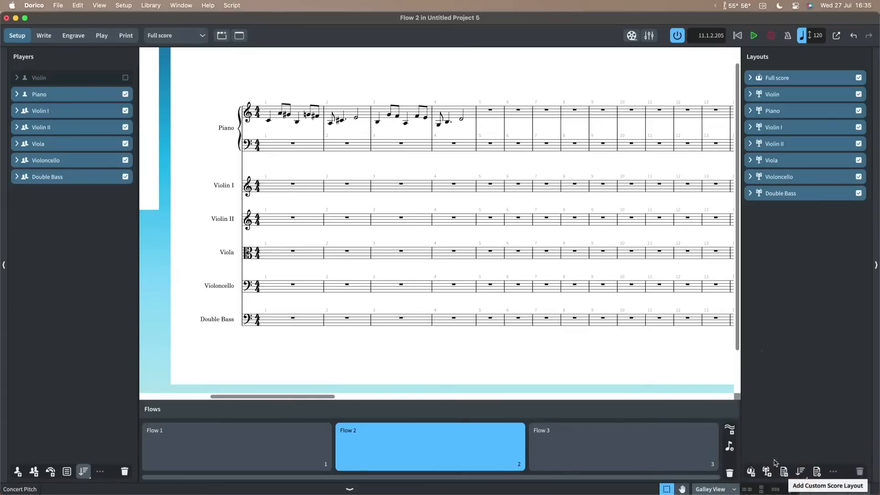
key(F5)
key(F6)
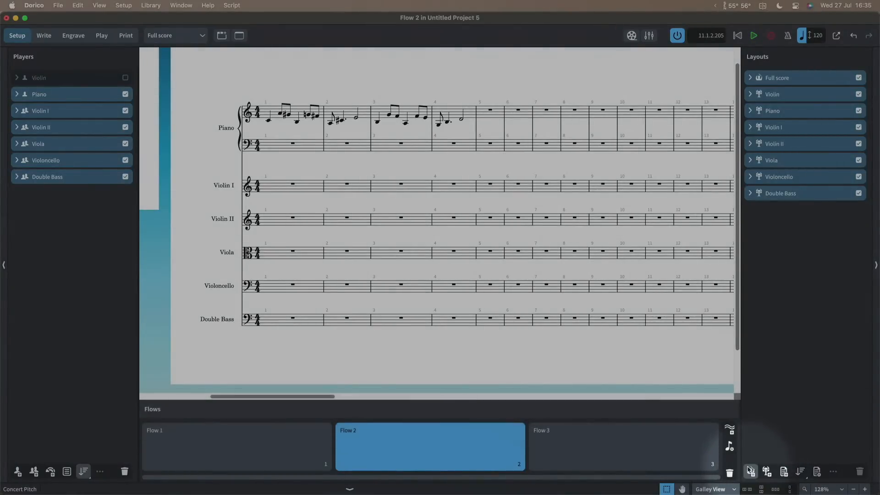
click(784, 472)
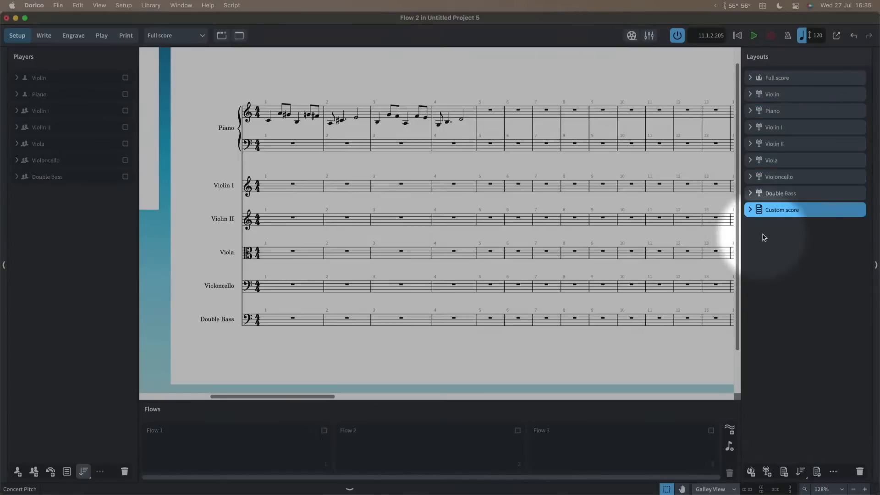
key(F6)
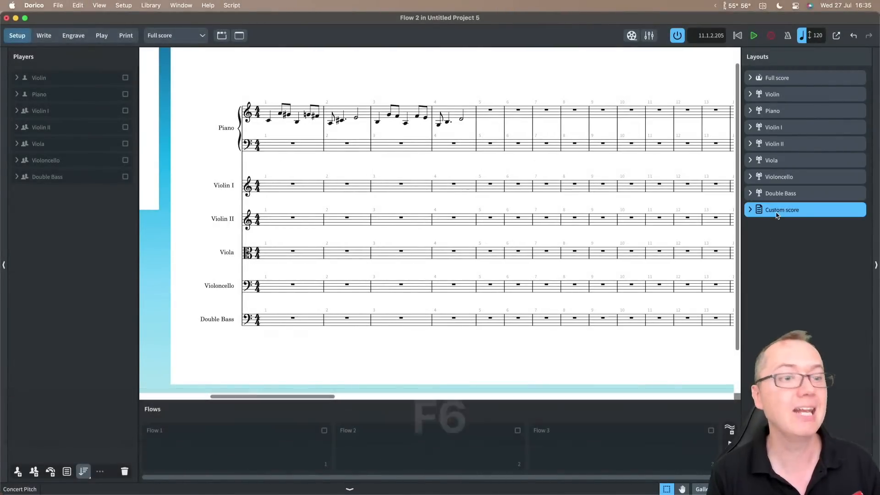
scroll(554, 205, right, 2)
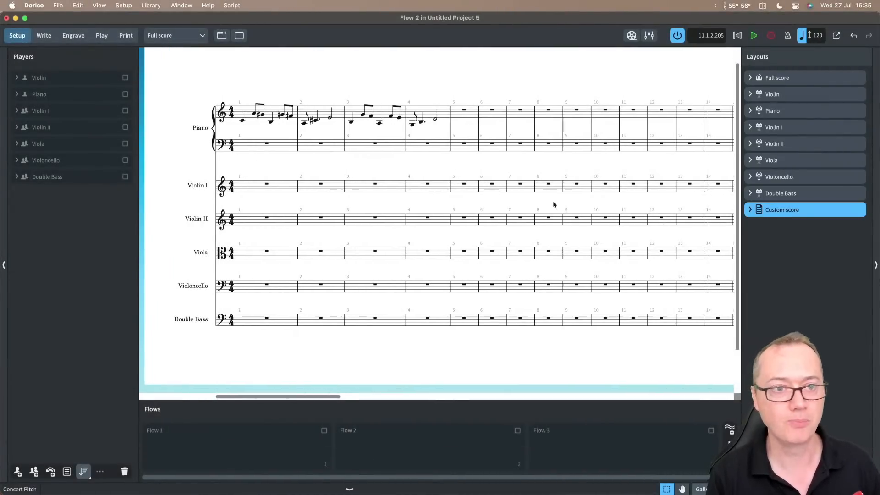
- Include only Flow 3 in the new custom score layout
click(158, 36)
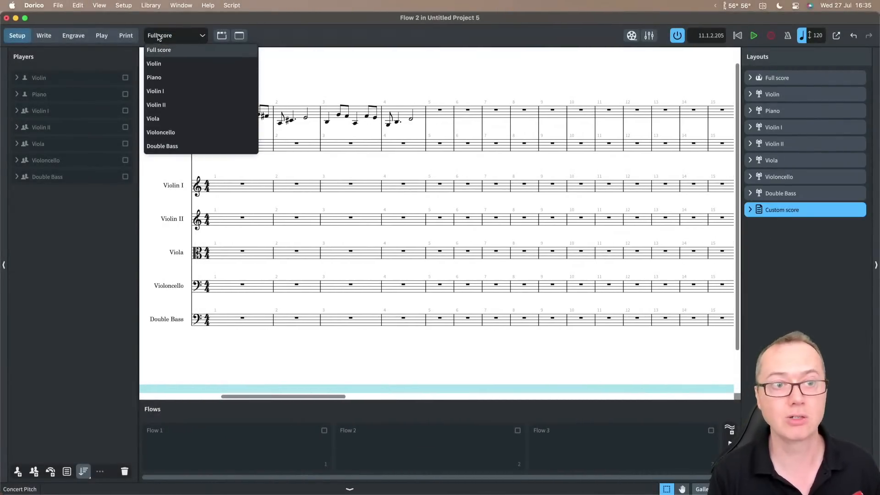
click(159, 37)
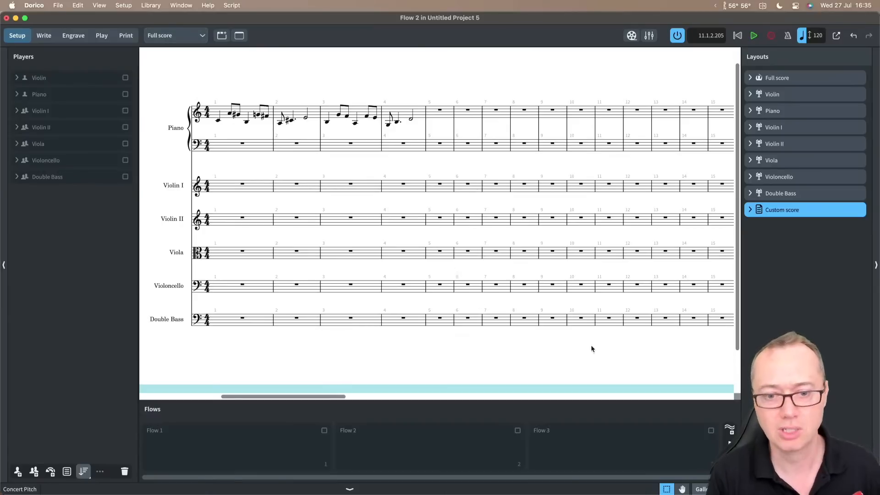
click(324, 432)
click(324, 431)
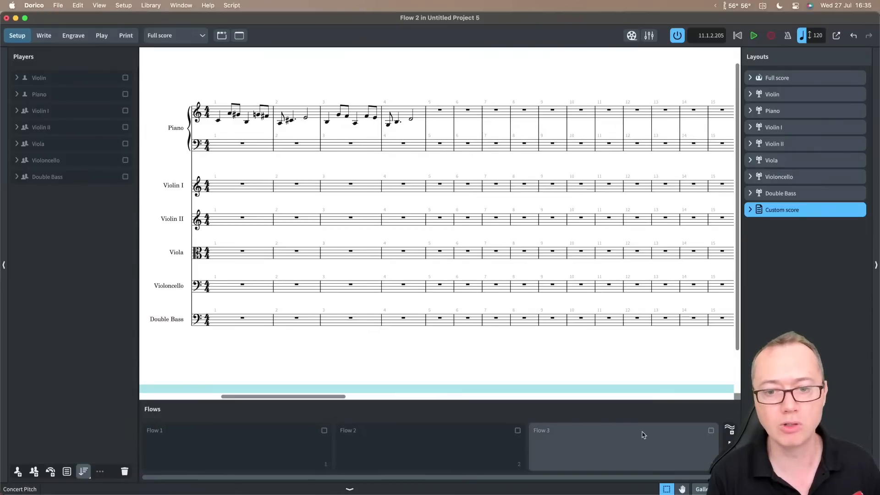
click(711, 430)
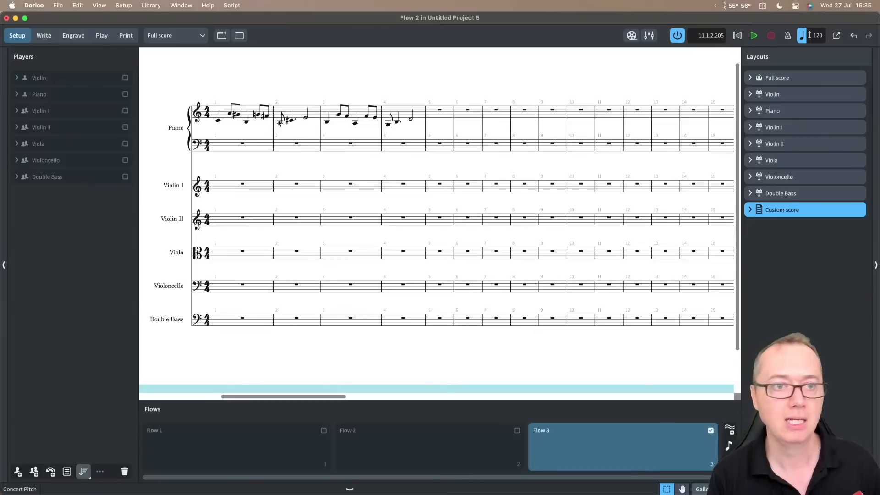
click(156, 36)
click(274, 69)
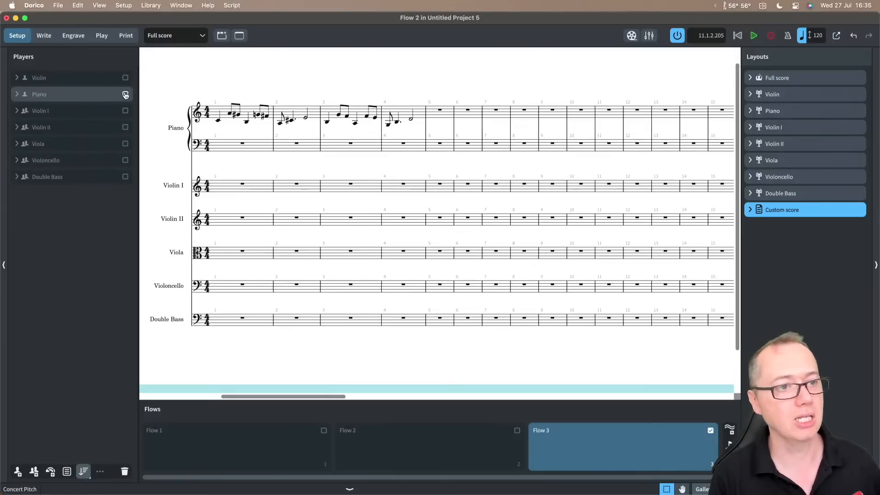
- Assign Piano, Violin I, Violin II, Viola, Violoncello and Double Bass to the custom score layout, leaving out the solo Violin
click(125, 110)
click(125, 127)
click(125, 94)
click(125, 143)
click(125, 160)
click(126, 177)
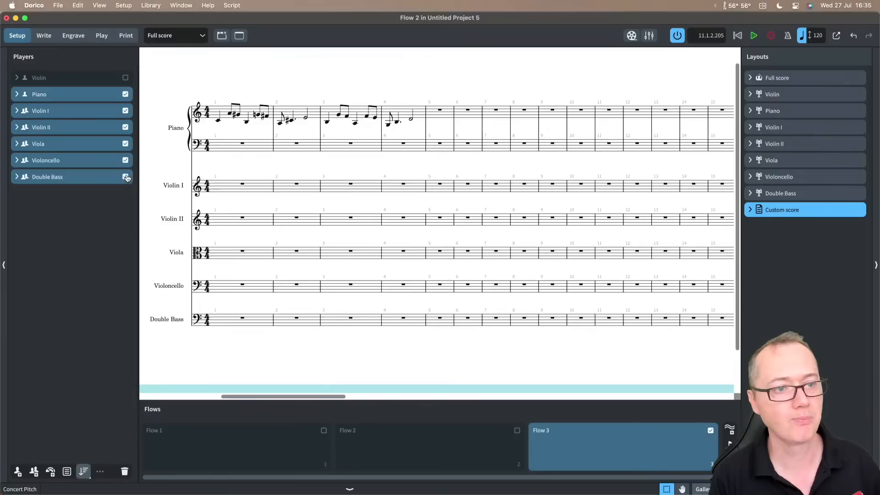
click(174, 37)
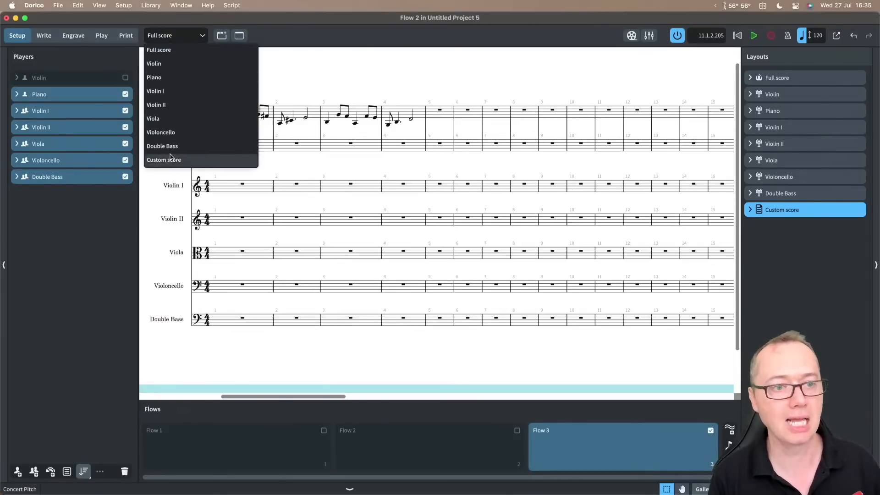
- Rename the custom score layout to Working score
click(782, 210)
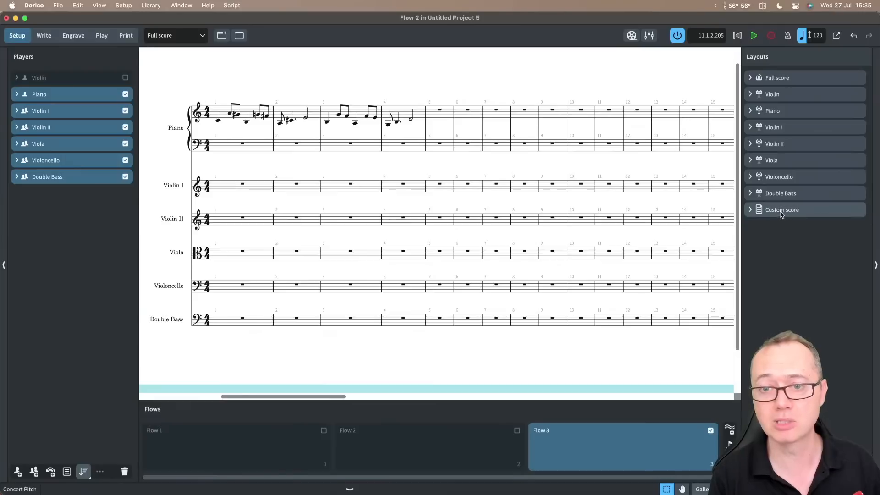
double_click(778, 211)
key(alt+shift+Left)
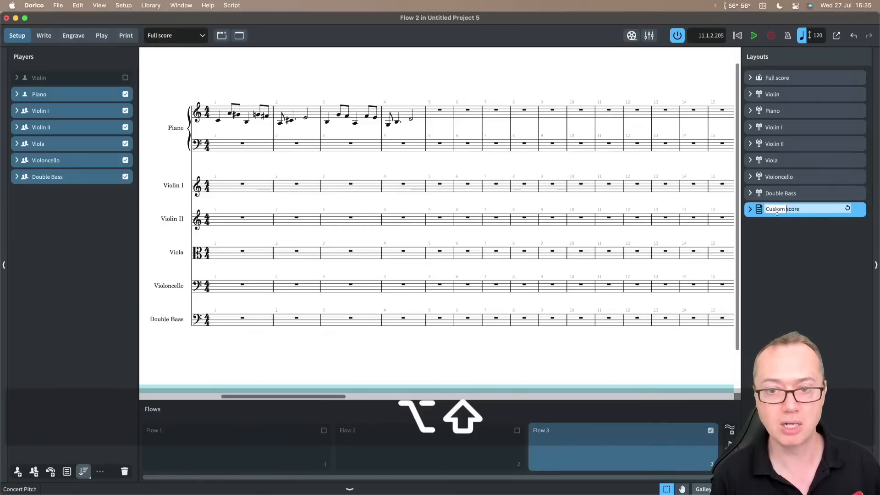
text(Working)
key(Return)
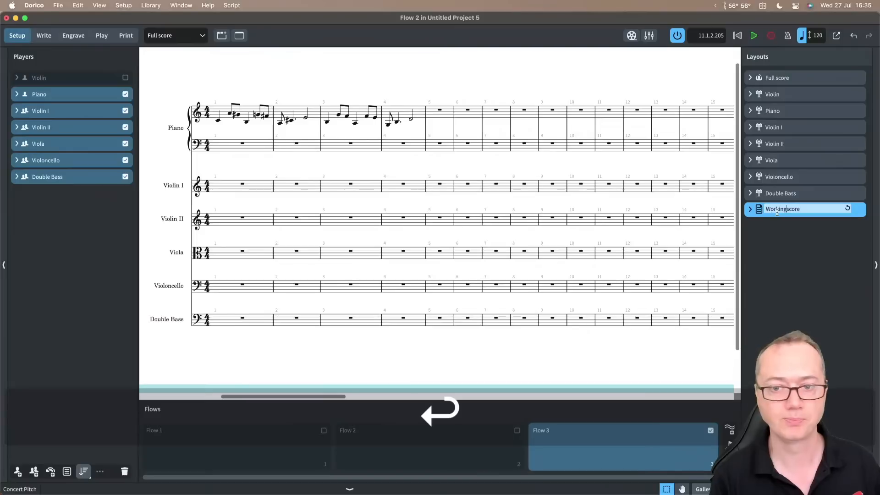
- Display the Working score layout and switch to Write mode
click(181, 37)
click(170, 160)
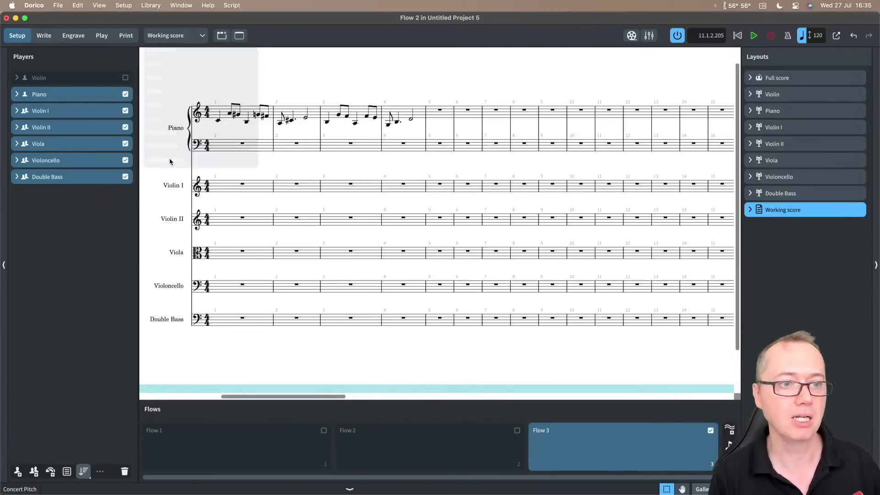
key(super+2)
scroll(253, 126, down, 5)
key(ctrl+alt+g)
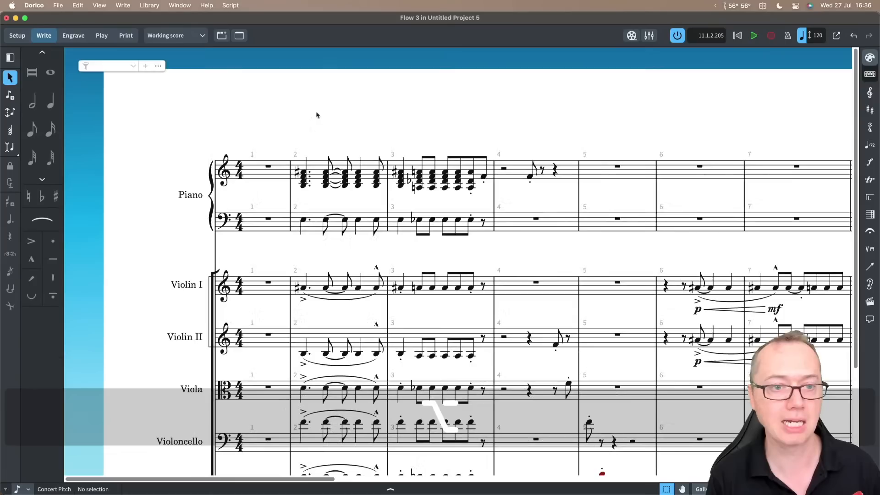
key(ctrl+alt+p)
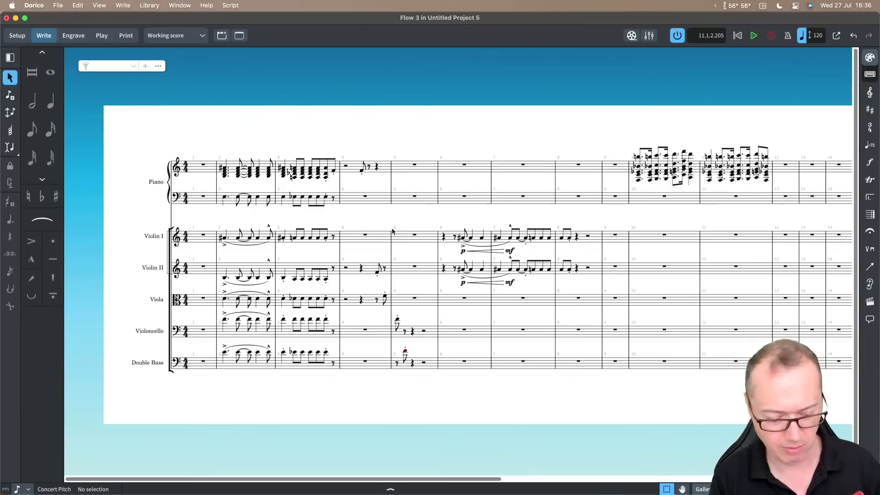
- Add a woodwind and brass ensemble to the project in Setup mode using the orchestral shorthand 22324432
key(super+1)
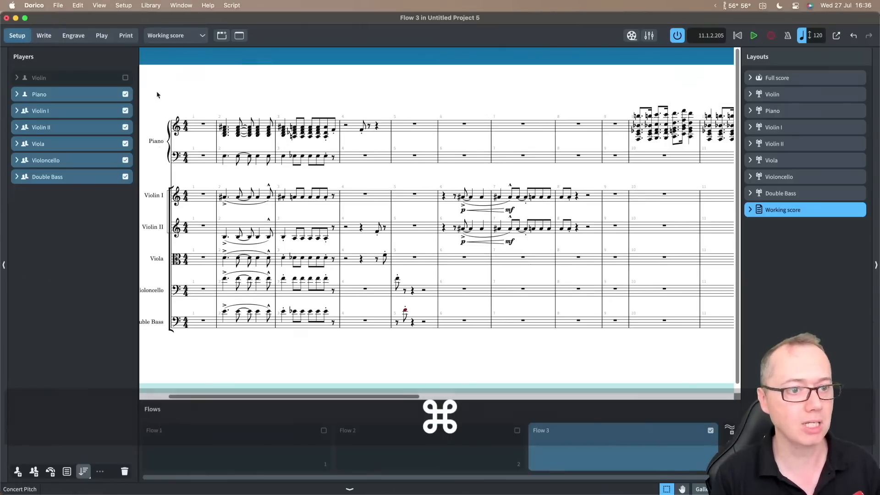
click(51, 472)
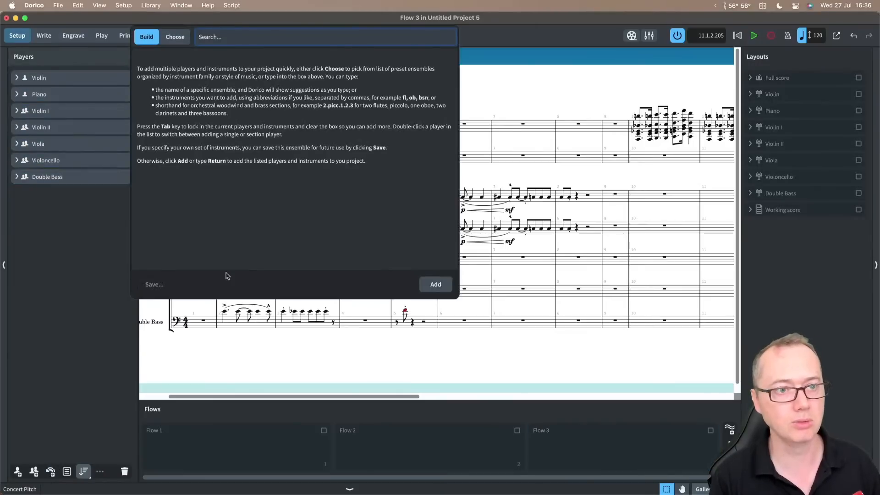
text(2232)
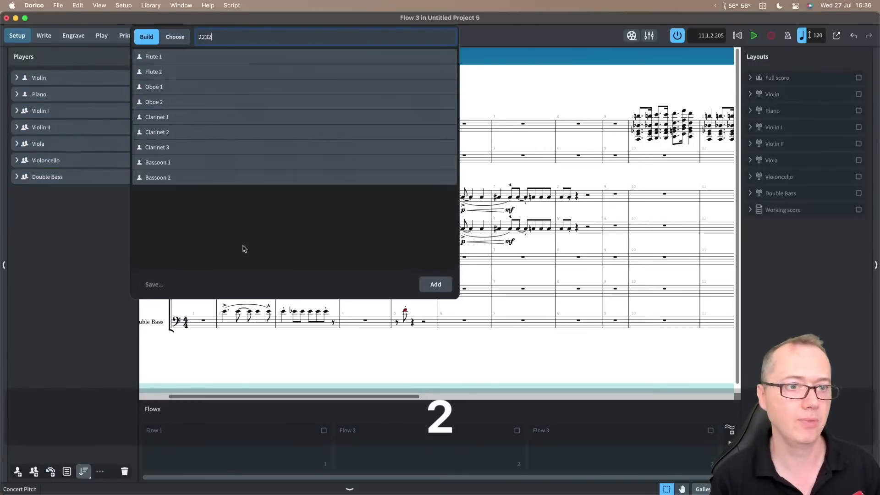
text(4432)
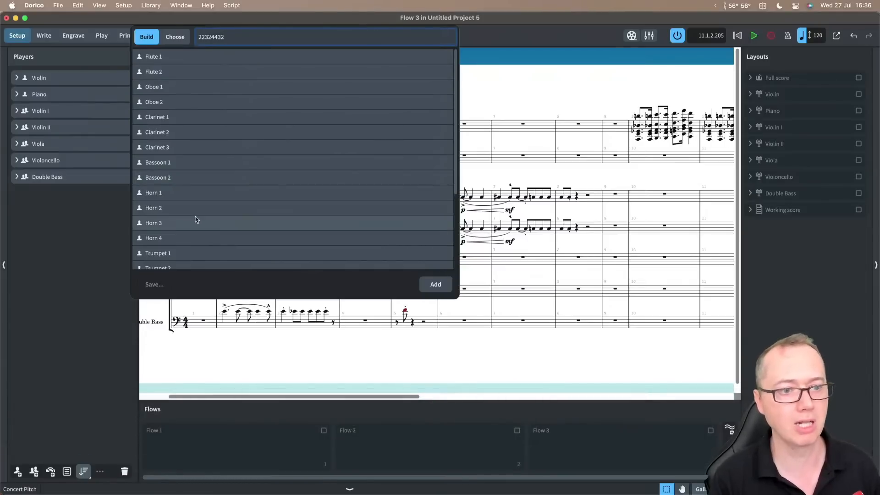
scroll(196, 220, down, 5)
click(436, 285)
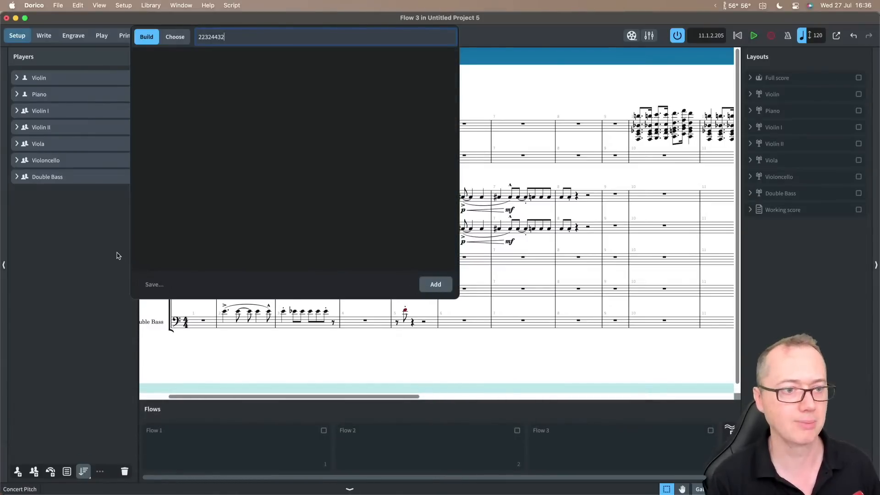
click(67, 472)
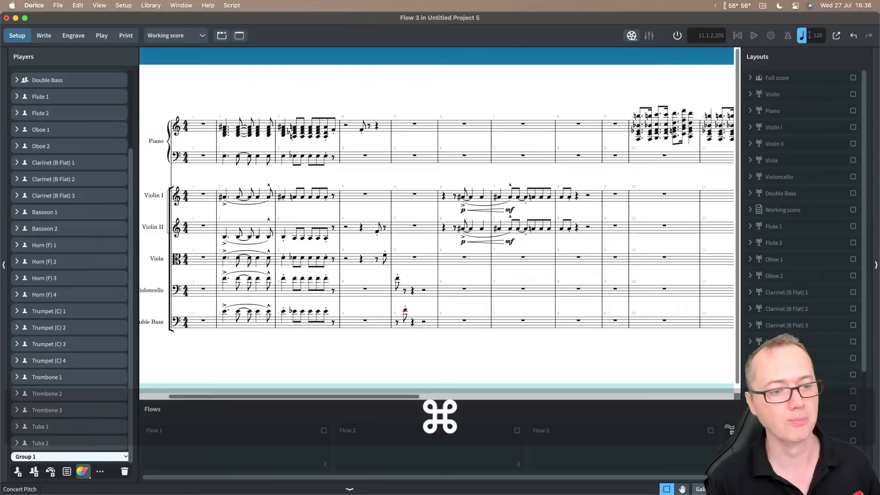
key(super+z)
- Sort the players into Orchestral order
click(84, 472)
click(84, 473)
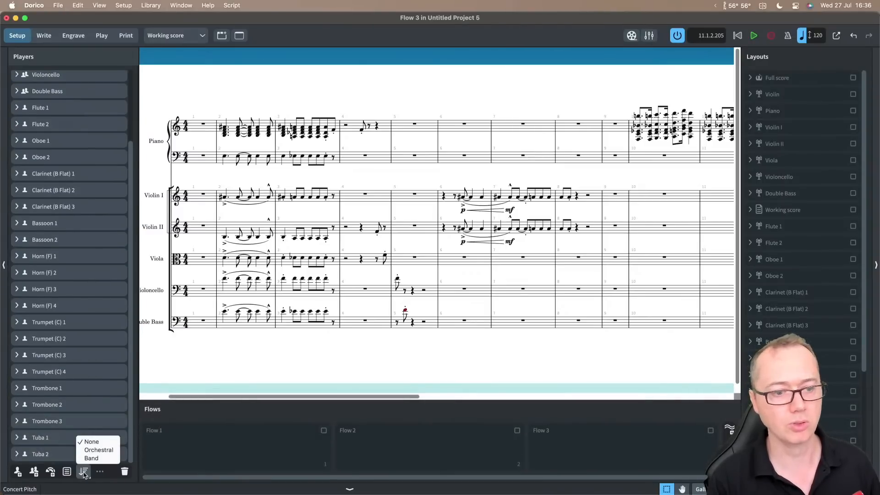
click(87, 451)
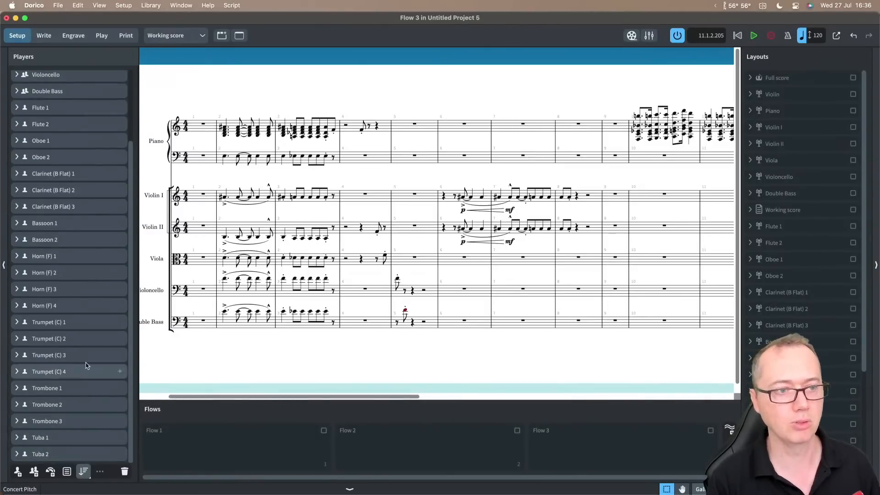
scroll(75, 197, up, 3)
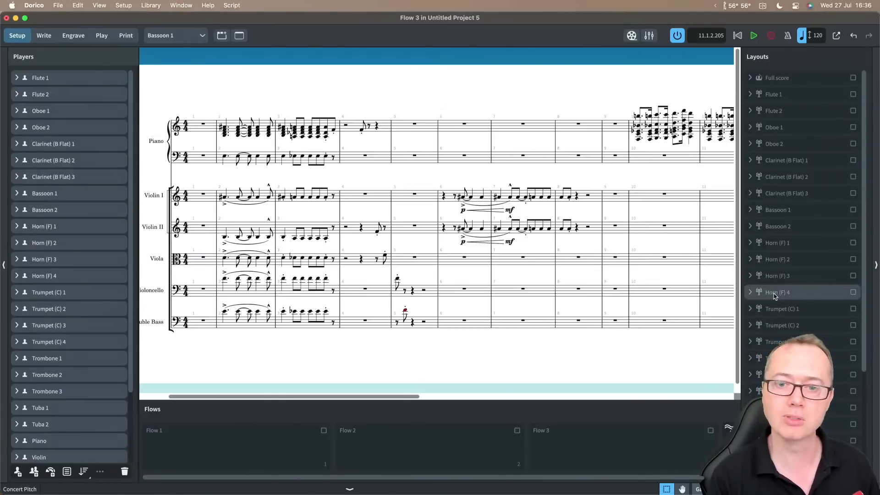
- Check which players and flows are assigned to the Working score and Full score layouts
scroll(775, 296, down, 5)
click(780, 453)
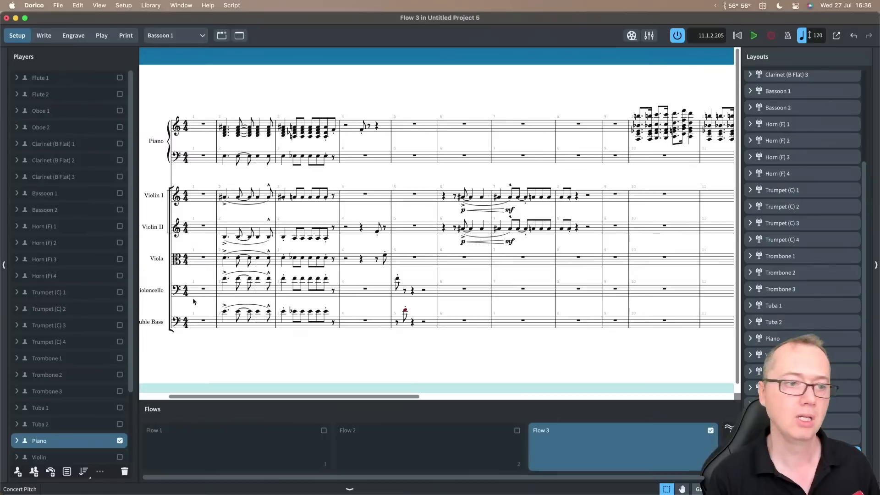
scroll(793, 119, up, 5)
click(781, 79)
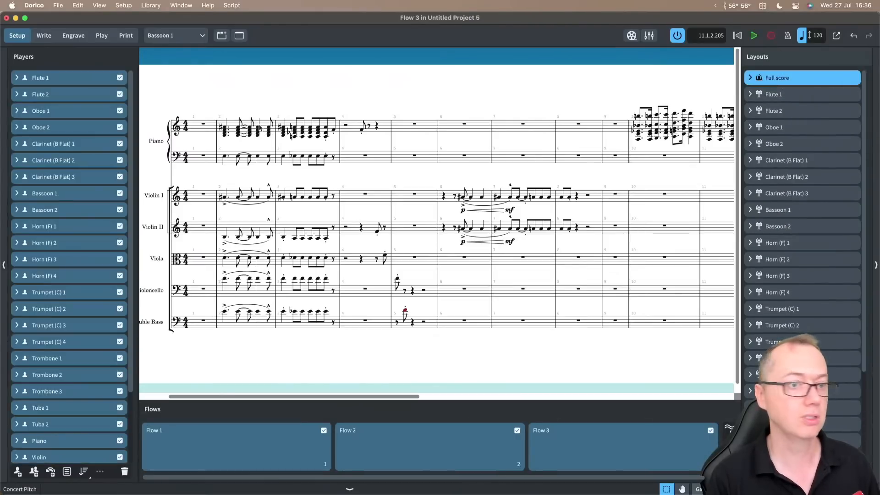
- Display the Full score layout in galley view at the start of Flow 3
click(178, 37)
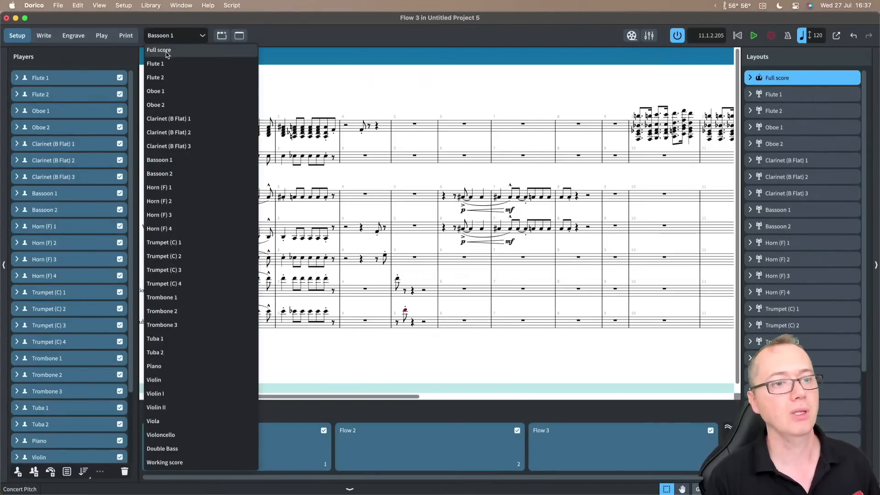
click(167, 52)
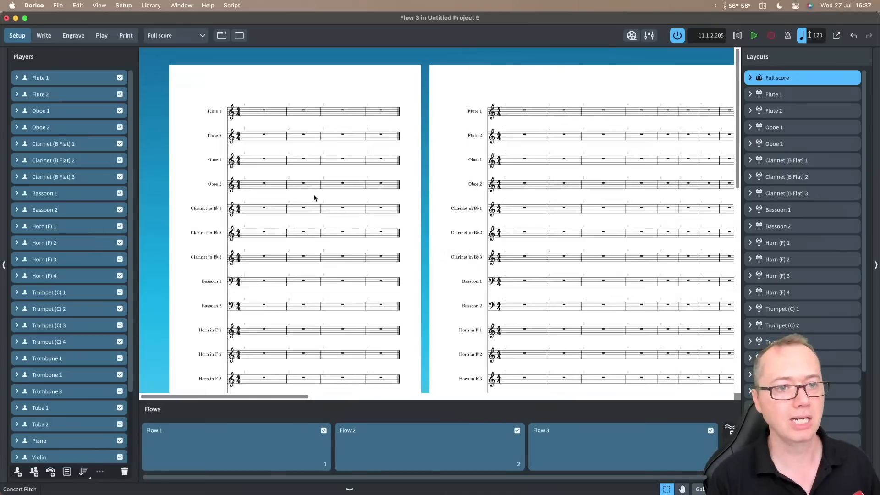
scroll(315, 198, down, 10)
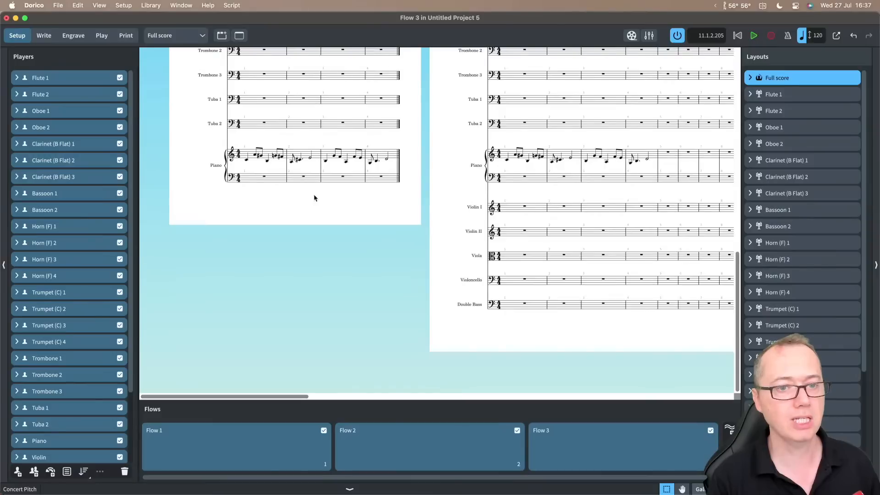
key(super+alt+2)
scroll(314, 198, left, 10)
scroll(314, 198, right, 5)
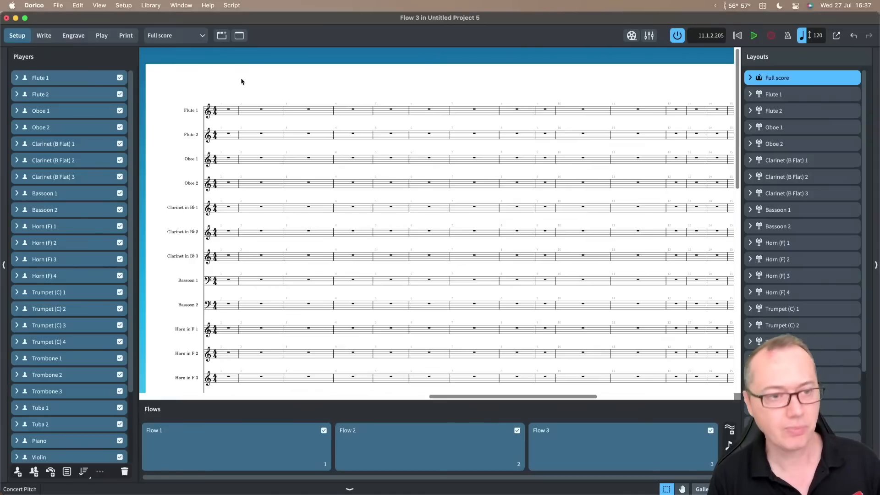
- Switch to Write mode and show the Full score in page view with whole pages of Flow 3 visible
key(super+2)
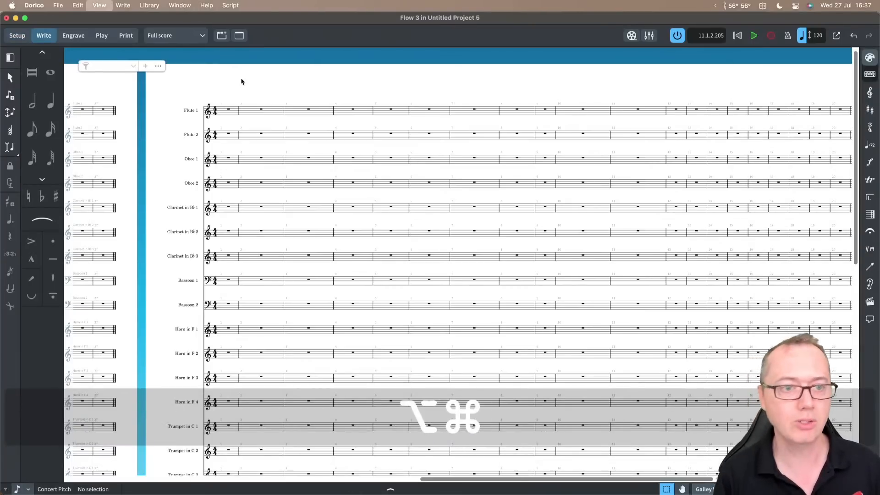
key(alt+super+1)
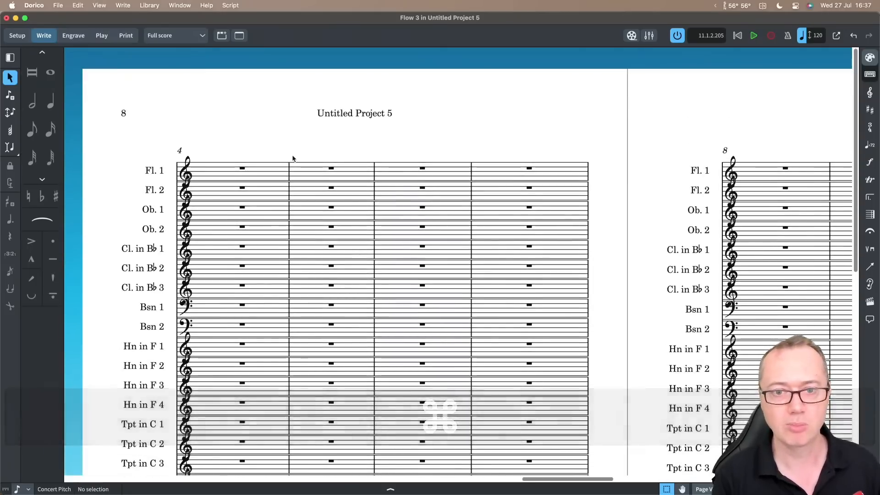
key(super+minus)
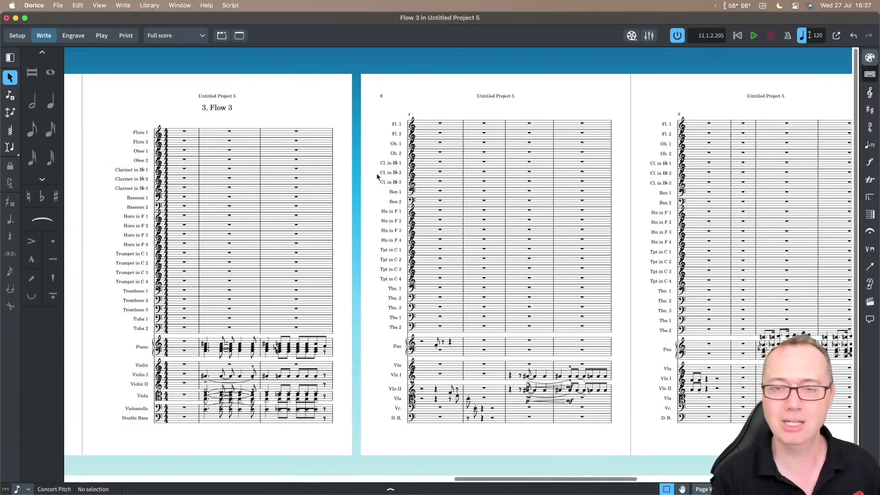
scroll(377, 177, right, 1)
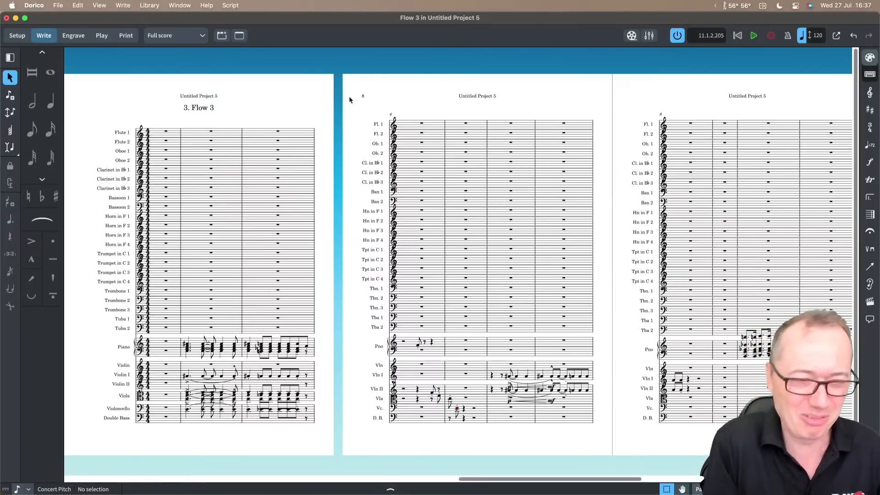
- Set the Full score layout's page size to A3 and its rastral size to Size 6 (5.5mm), and apply the changes
key(super+shift+l)
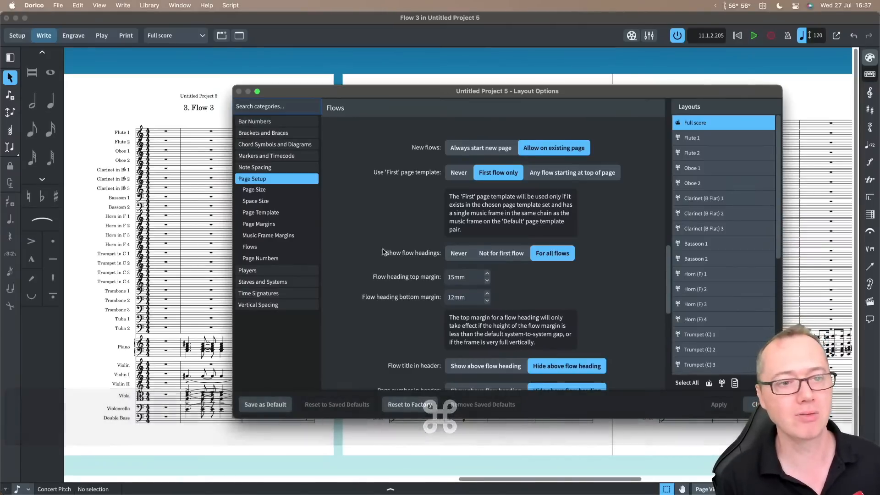
click(299, 193)
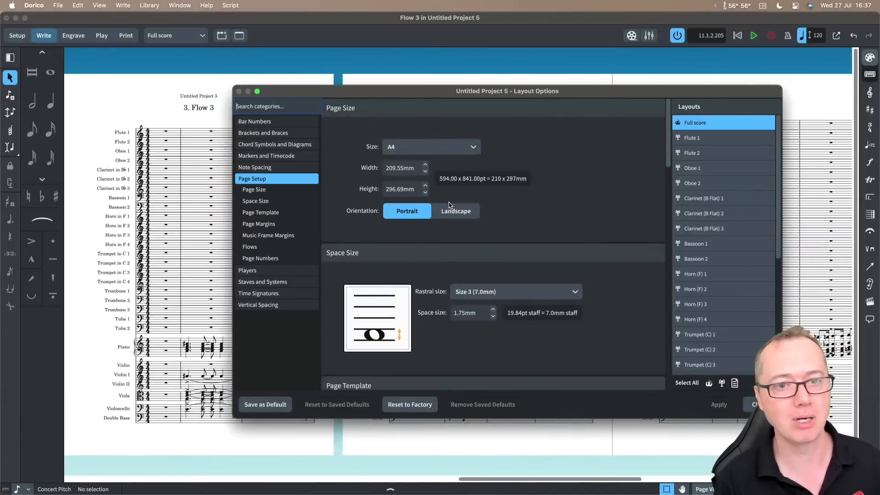
click(404, 147)
click(400, 160)
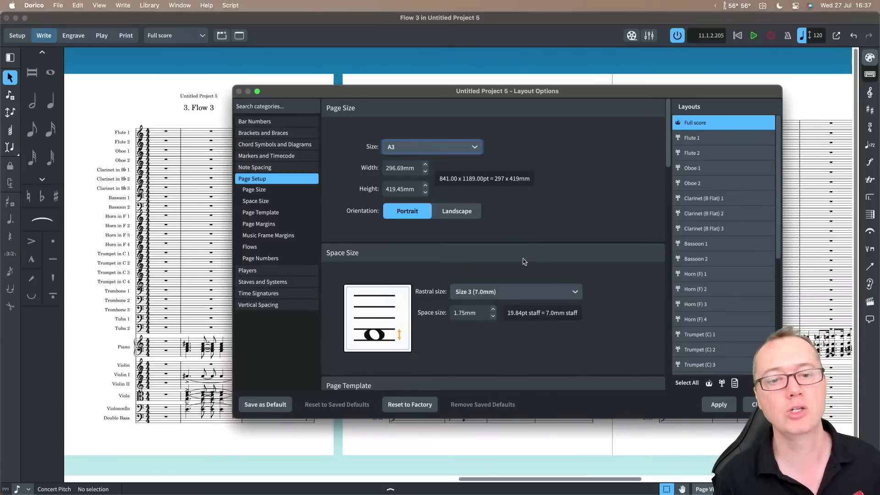
click(508, 292)
click(503, 356)
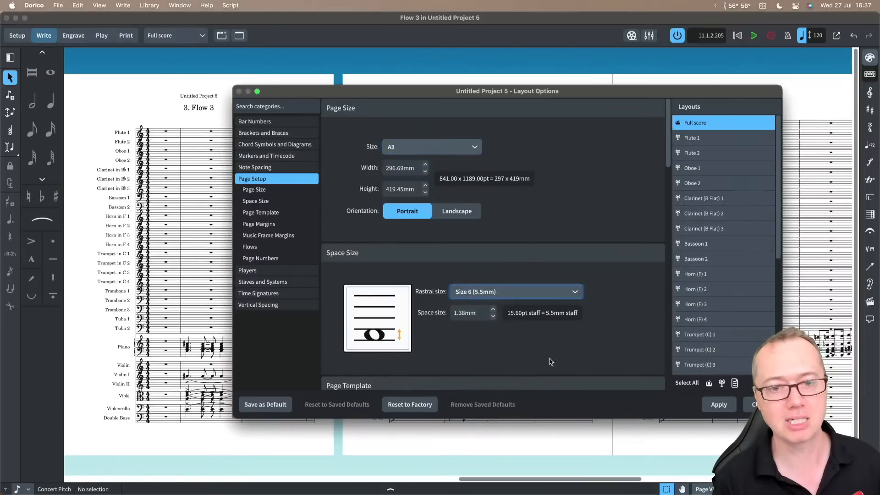
click(719, 405)
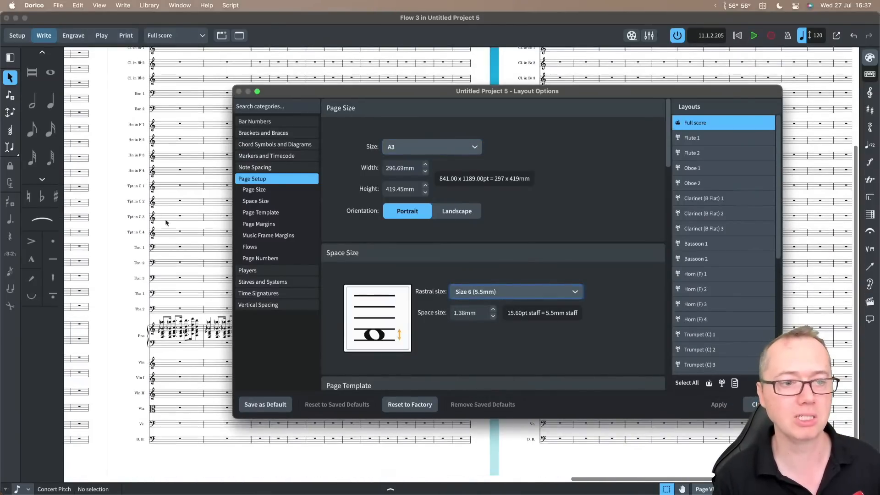
click(761, 405)
- Return the Full score to galley view and locate the piano and string staves at the start of Flow 3
scroll(456, 217, up, 3)
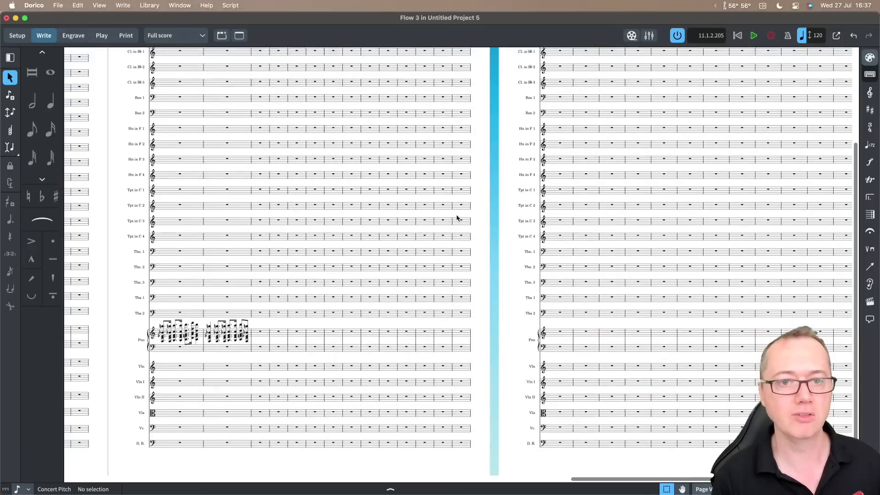
key(alt+super+2)
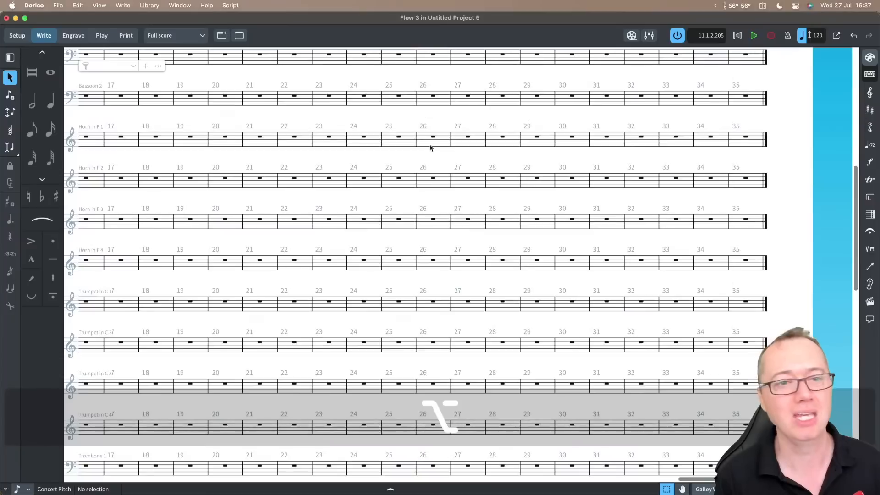
scroll(385, 132, left, 15)
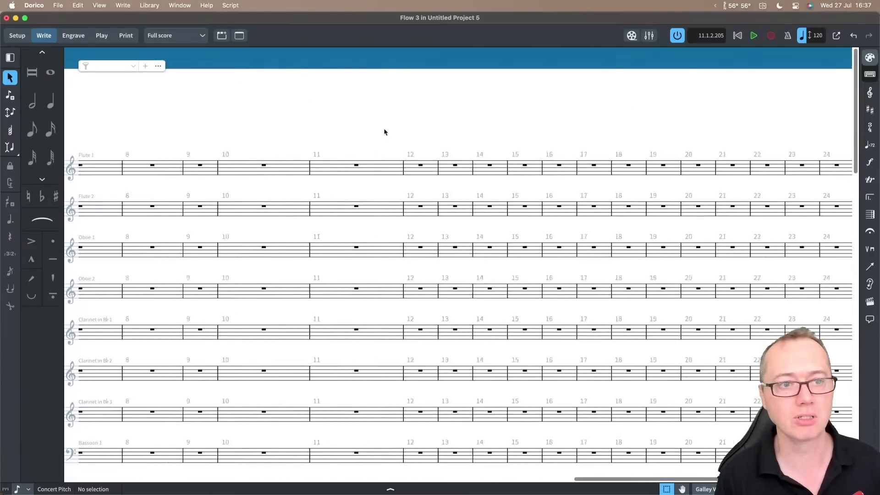
scroll(294, 203, right, 3)
scroll(293, 203, left, 10)
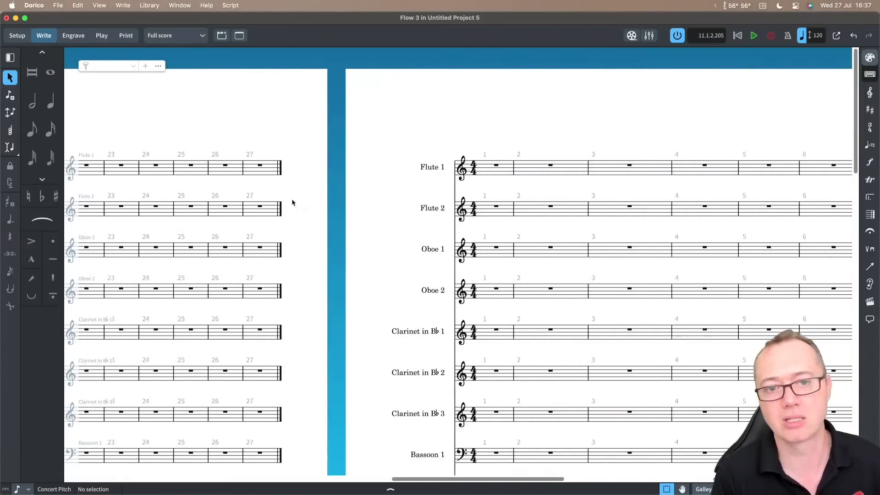
scroll(291, 199, right, 3)
scroll(292, 199, down, 10)
scroll(438, 232, right, 5)
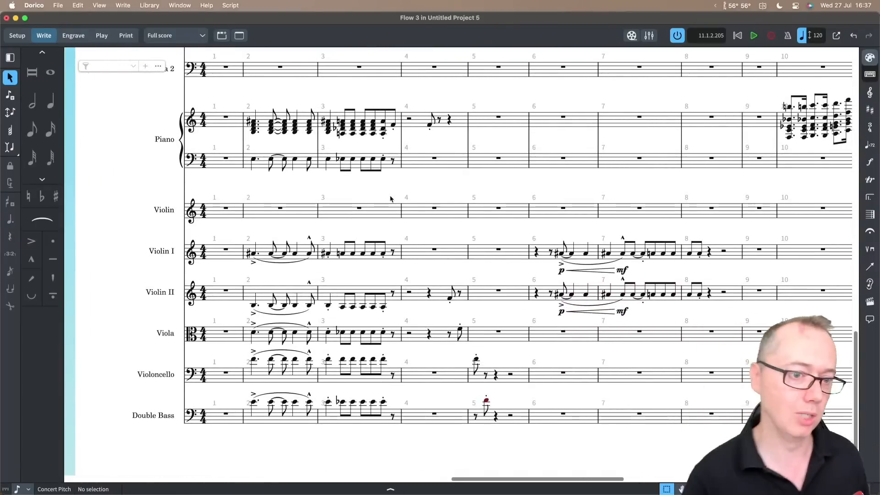
- Select bar 2 together on the Flute 1, Clarinet in B♭ 1, Bassoon 1, Horn in F 3, Tuba 1 and upper Piano staves
scroll(390, 199, up, 5)
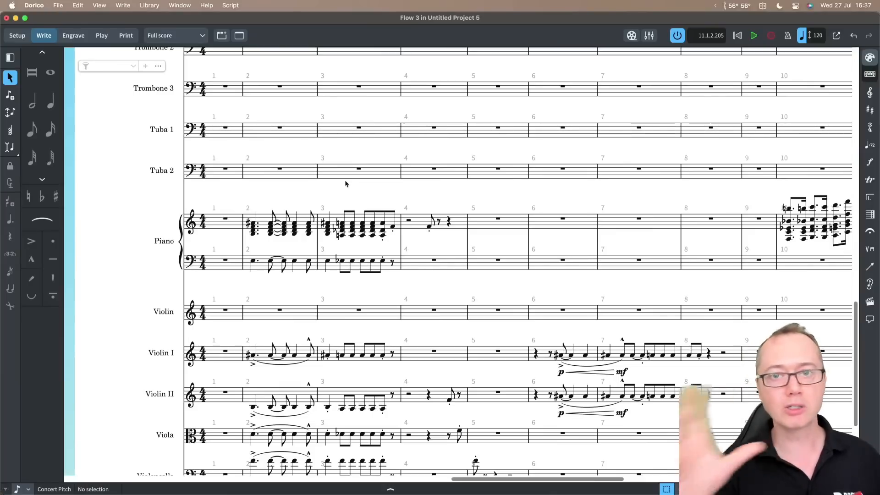
scroll(346, 183, up, 20)
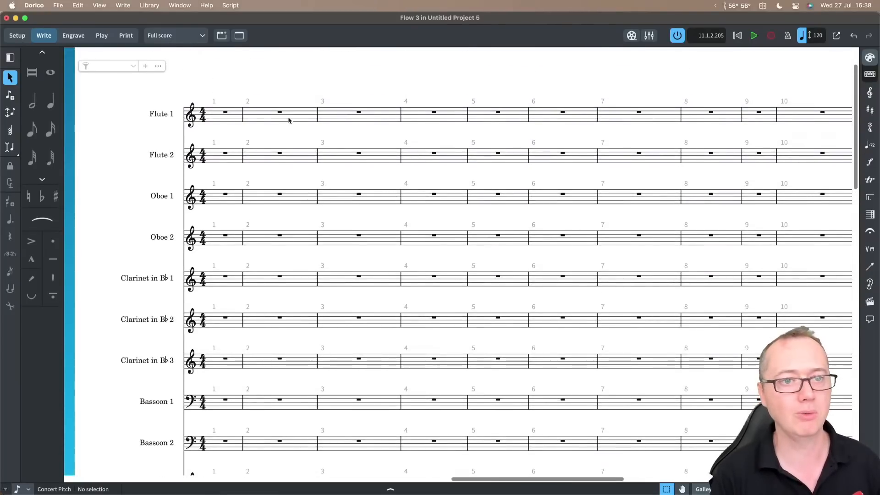
click(289, 120)
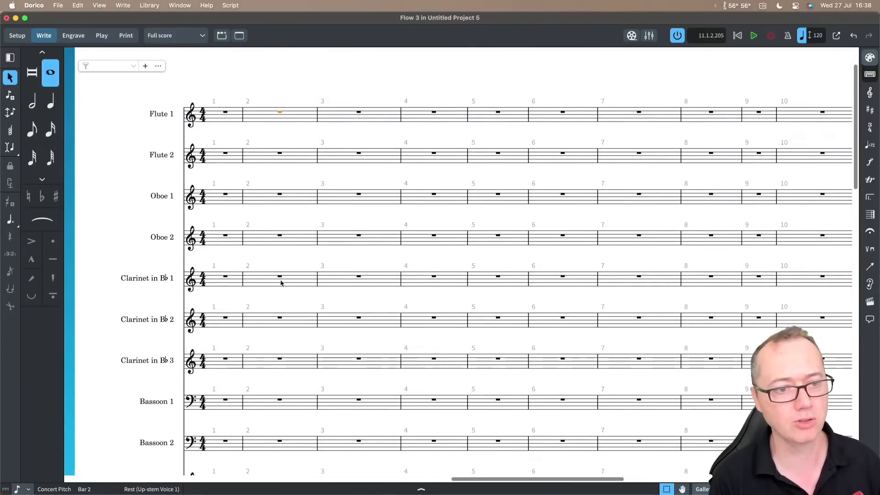
super+click(280, 277)
scroll(283, 280, down, 5)
scroll(283, 283, down, 1)
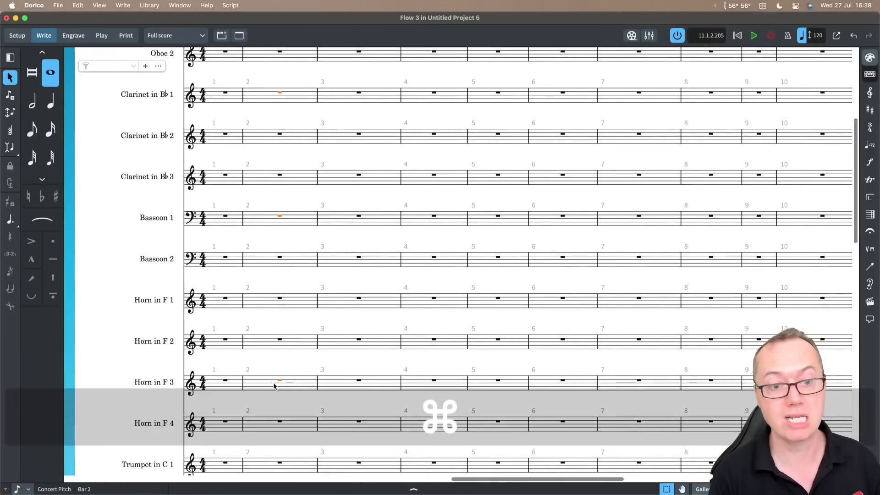
scroll(275, 376, down, 10)
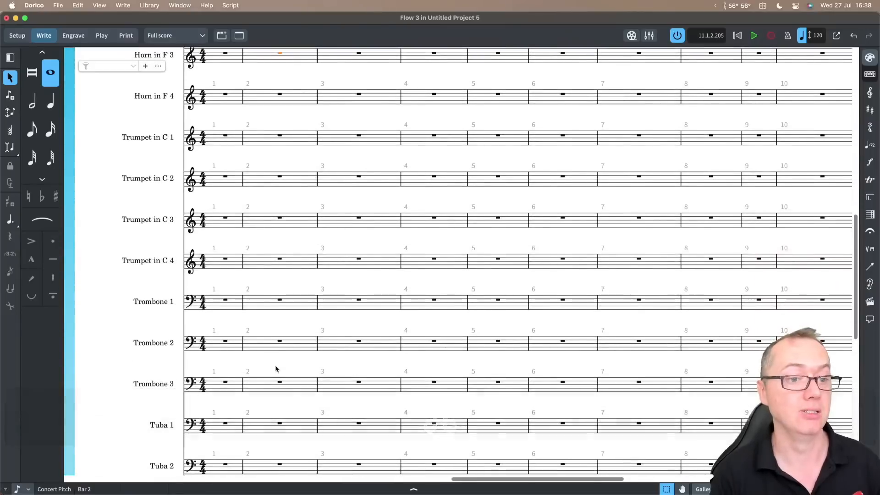
scroll(276, 369, down, 2)
super+click(279, 370)
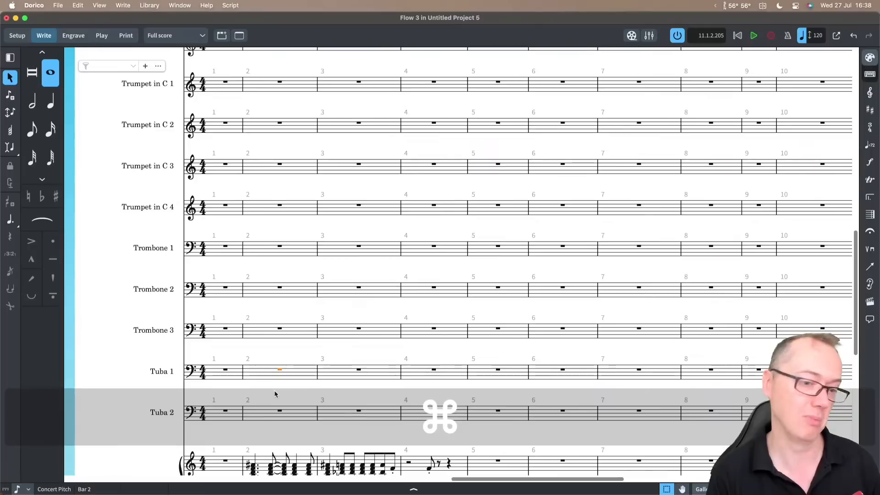
scroll(275, 392, down, 7)
scroll(275, 393, down, 2)
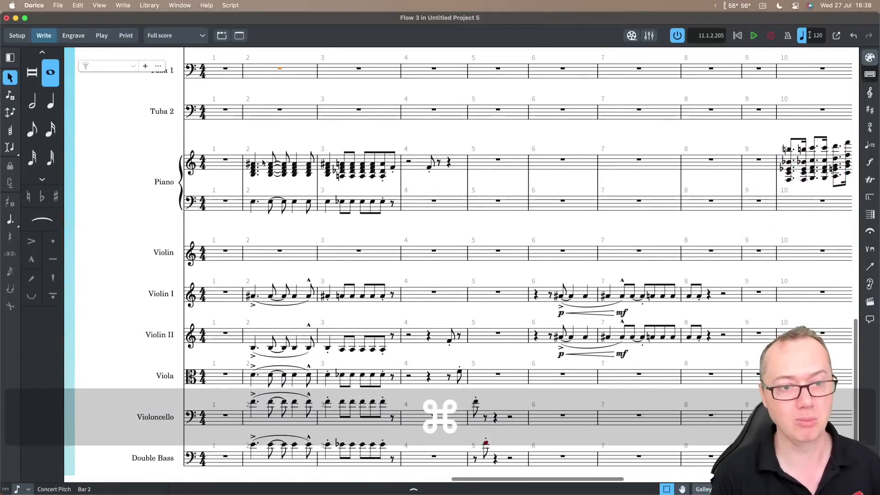
super+click(264, 163)
- Create an instrument filter from the selected staves so the galley view shows only those instruments
scroll(265, 163, up, 18)
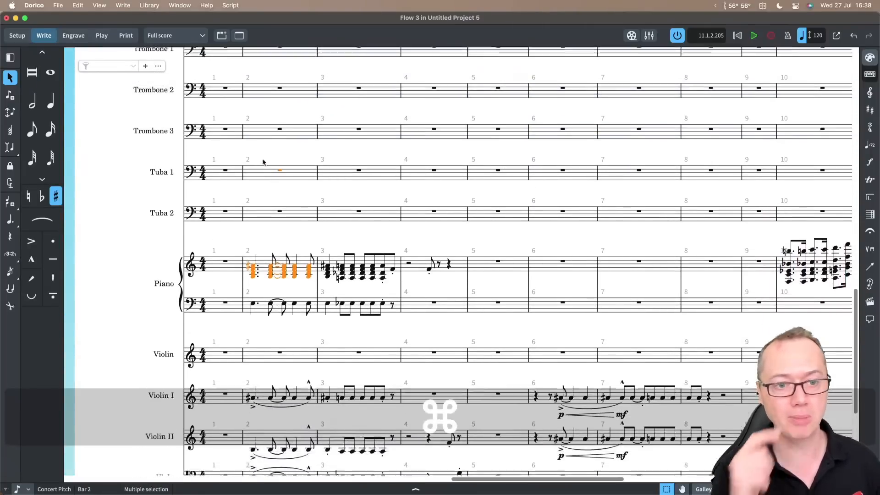
scroll(265, 163, up, 6)
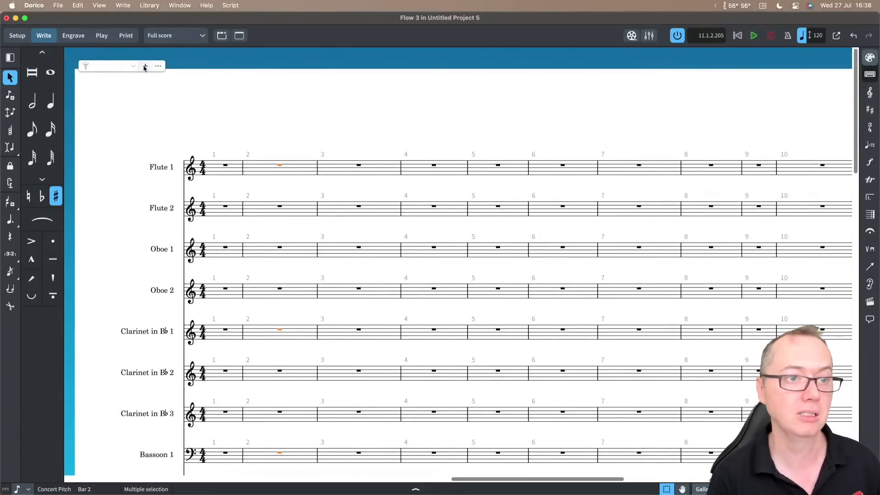
key(F6)
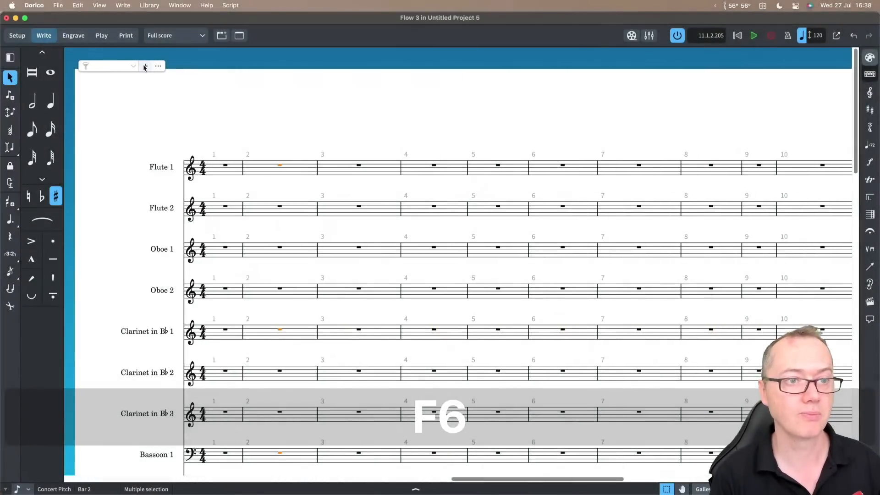
click(145, 66)
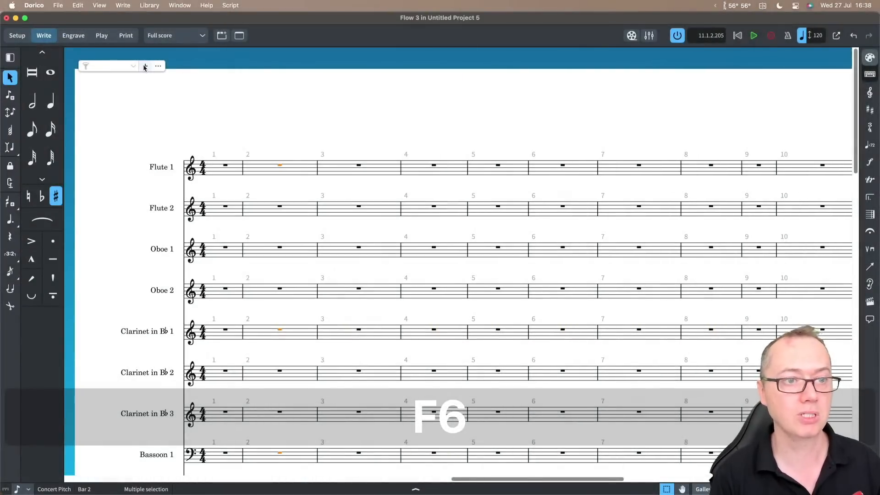
scroll(446, 130, right, 4)
scroll(446, 131, down, 1)
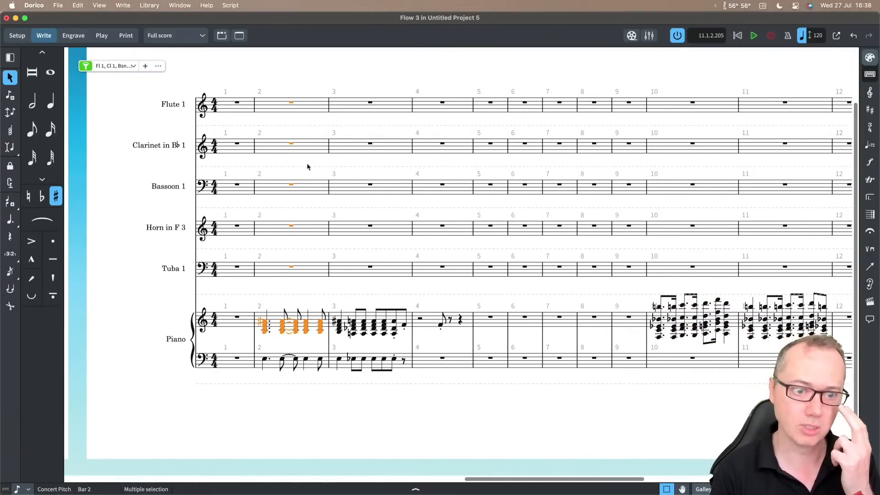
- Play back the music from bar 2 and stop the playback
click(301, 104)
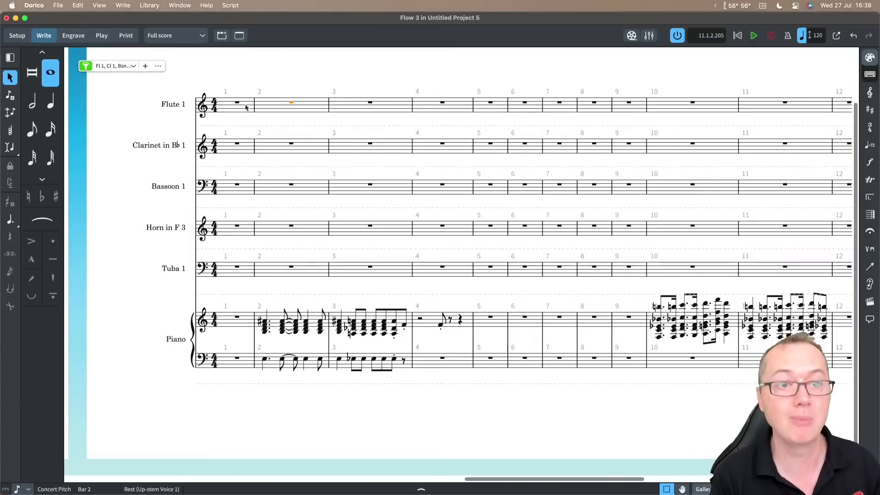
key(p)
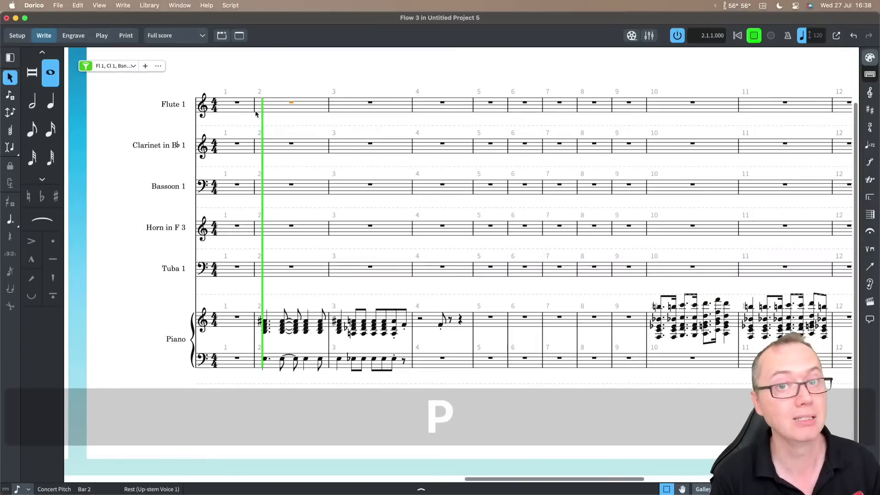
key(space)
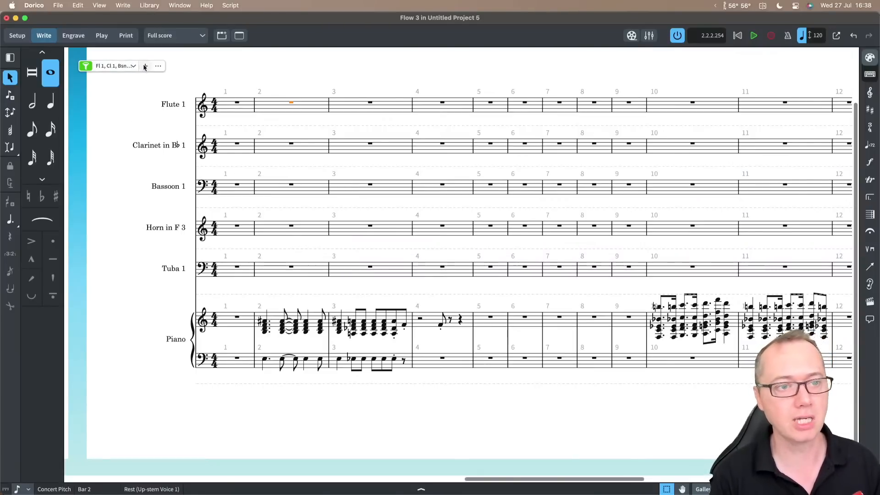
- Edit the instrument filter, replacing Flute 1 with Oboe 1 and Bassoon 1 with Bassoon 2
click(158, 67)
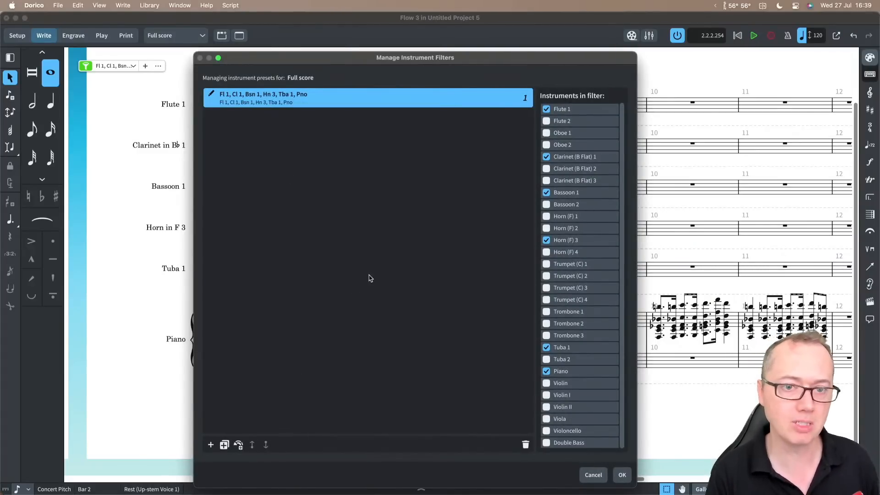
click(547, 109)
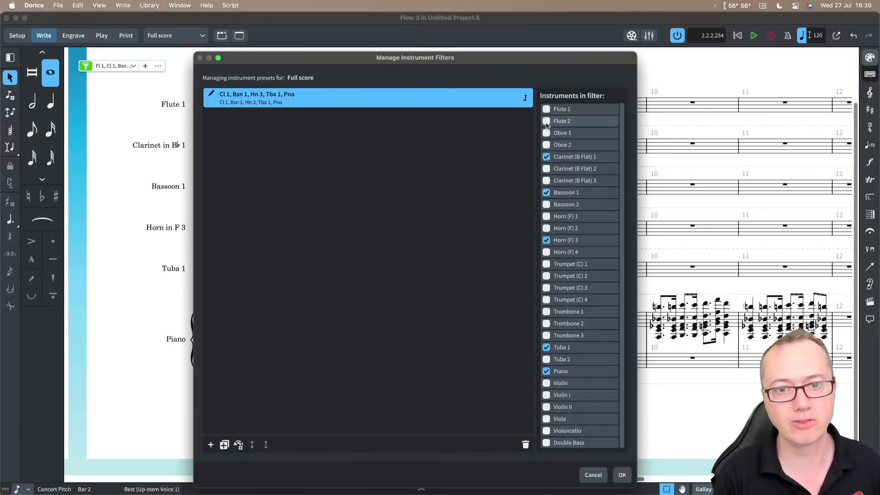
click(547, 133)
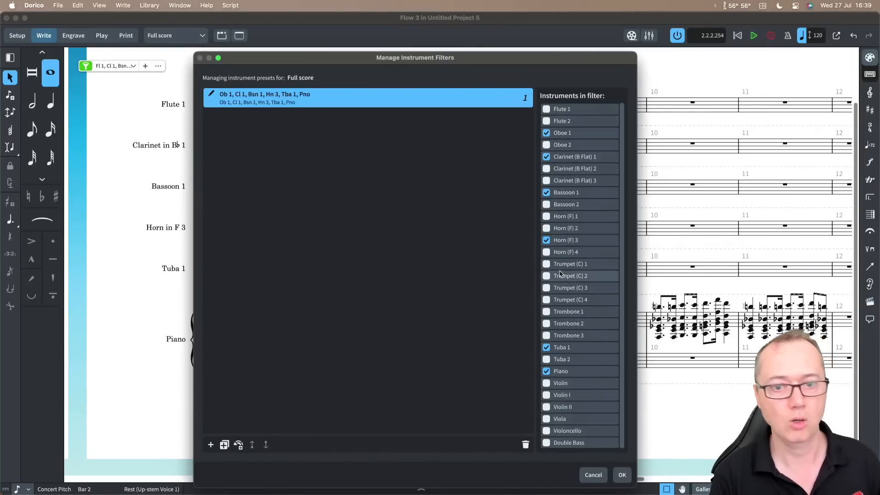
click(547, 193)
click(547, 205)
click(623, 475)
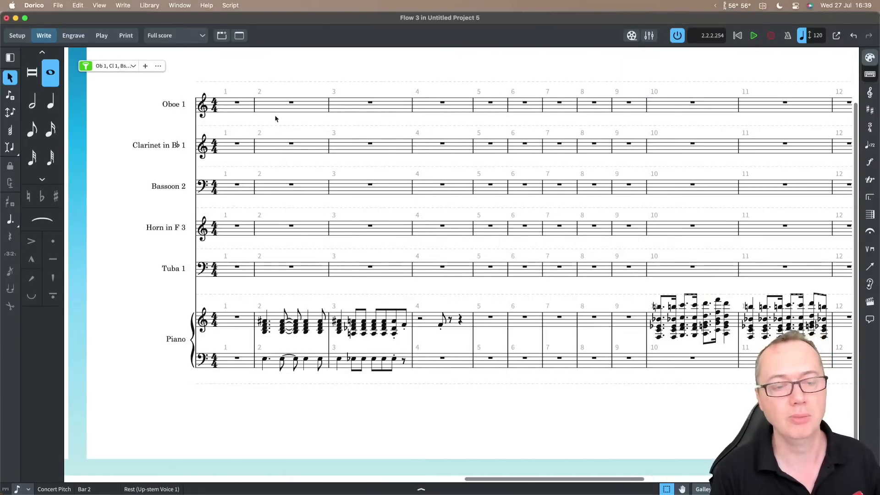
- Extend the note input caret from Oboe 1 down to Tuba 1 and enter a quarter-note chord across the staves at the start of bar 4
click(290, 103)
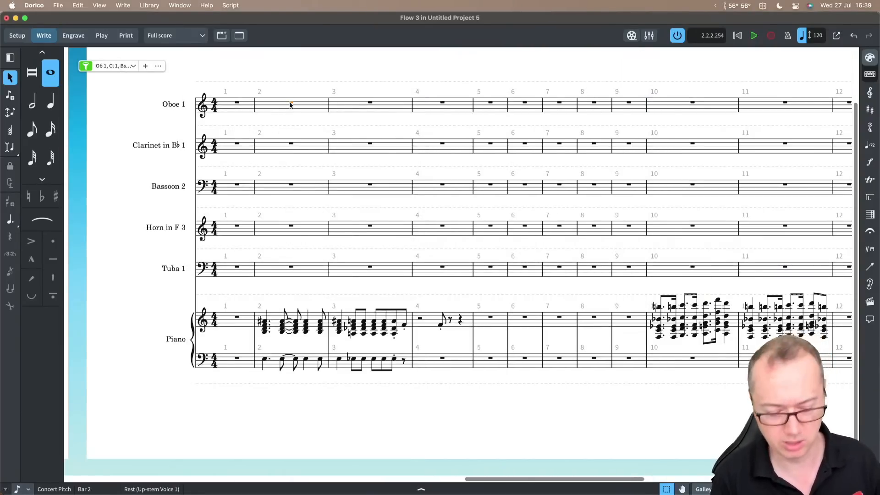
key(Return)
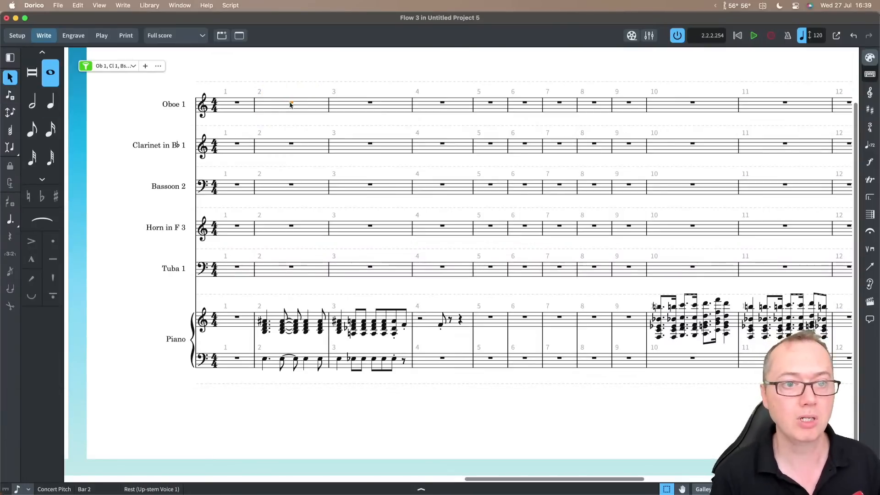
key(Return)
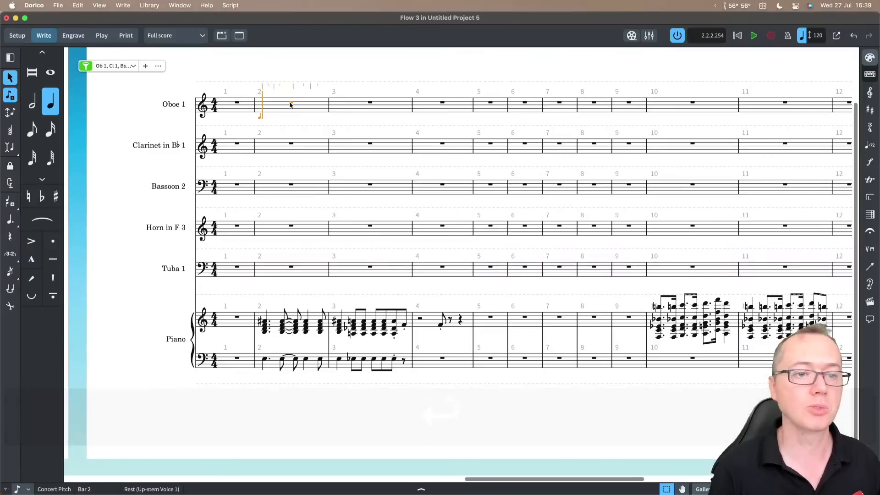
key(Right)
key(super+Right)
key(super+Right)
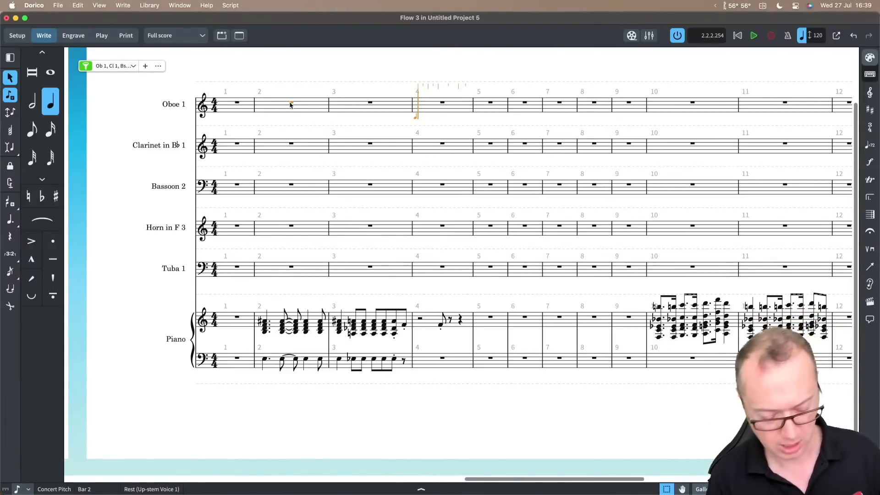
key(shift+Down)
key(shift+Down)
key(shift+Down)
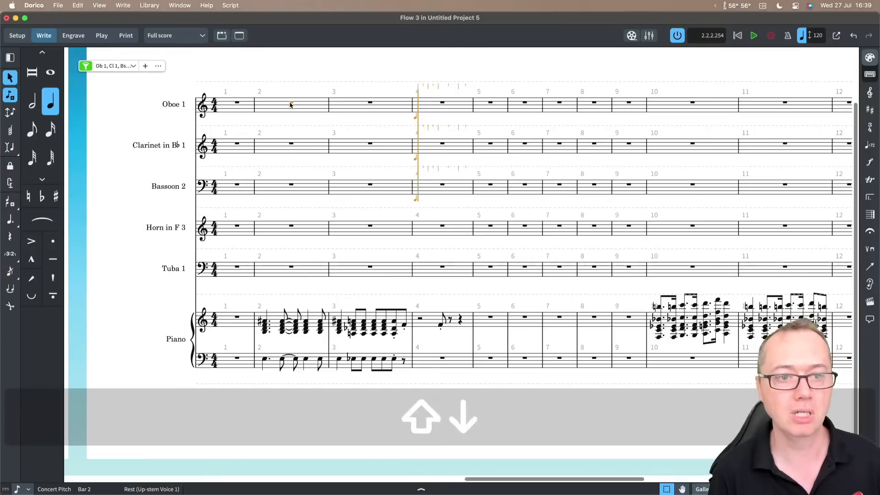
key(shift+Down)
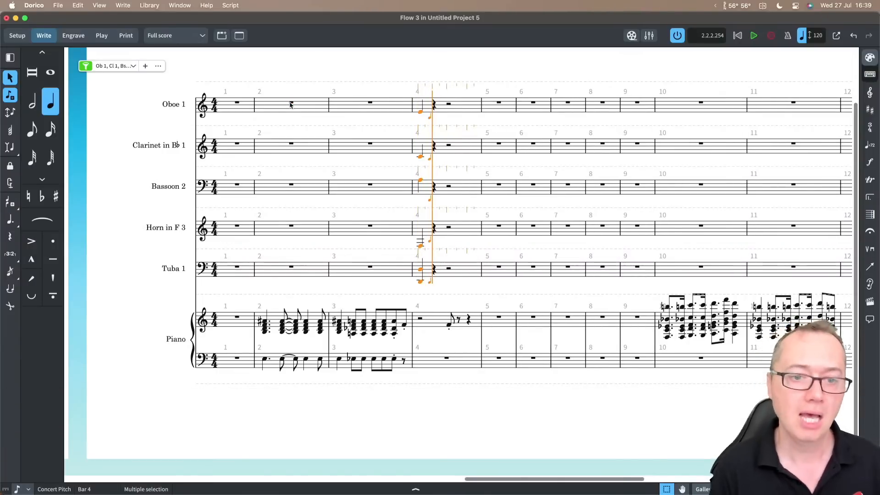
key(Return)
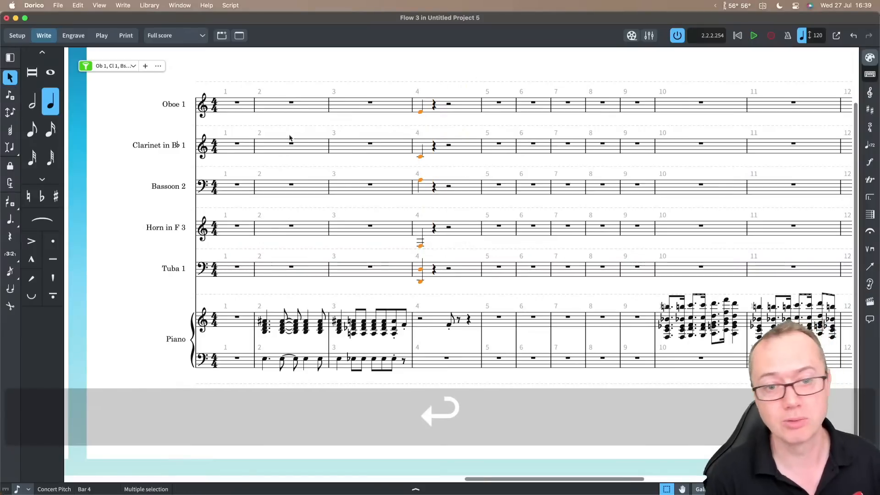
- Check the chord notes in bar 4, turn off the instrument filter and view the notes among all the orchestral staves
click(422, 270)
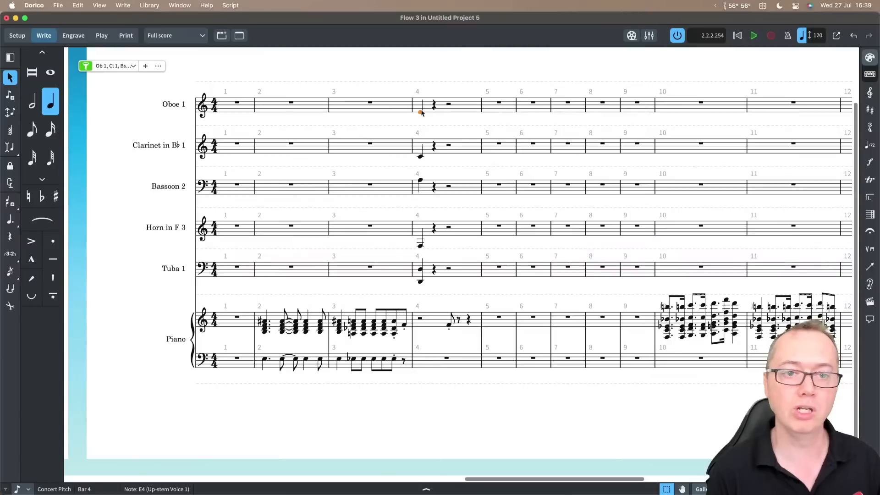
key(Down)
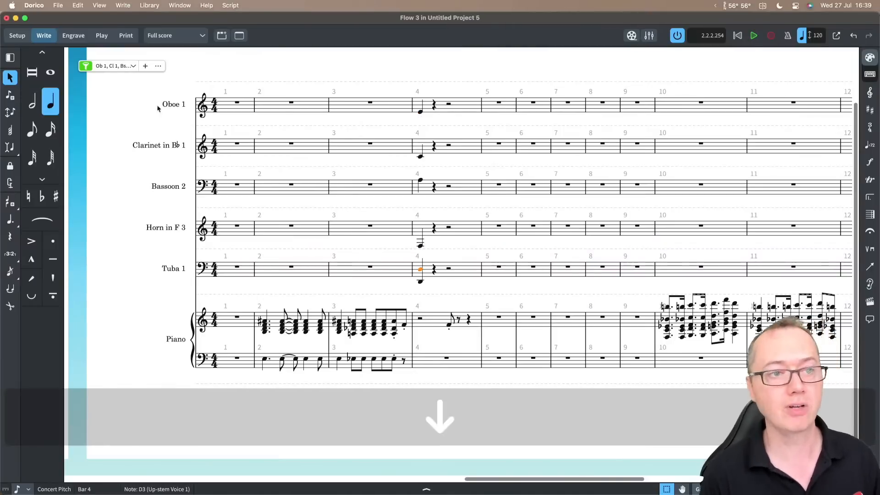
click(85, 67)
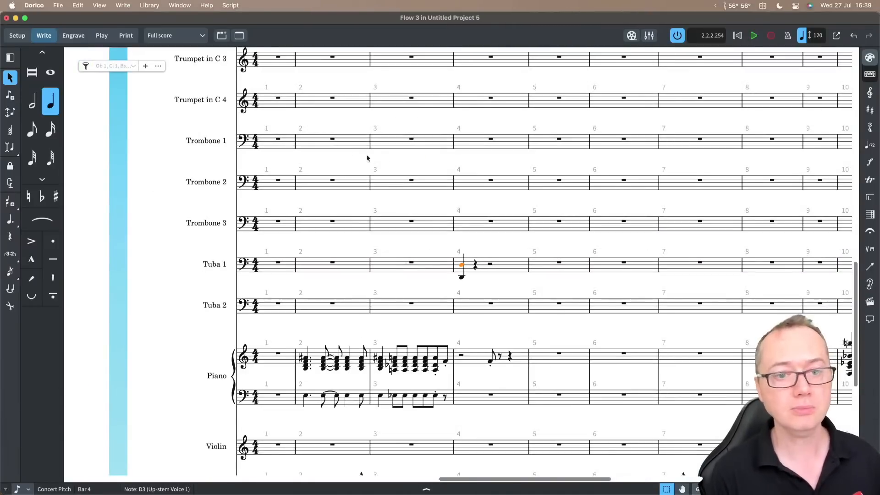
scroll(411, 187, up, 10)
key(super+minus)
scroll(474, 202, down, 5)
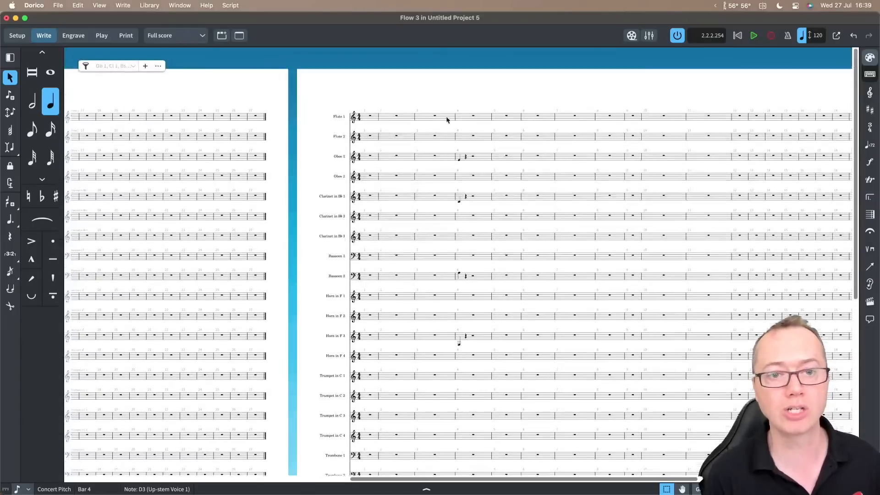
scroll(485, 240, down, 3)
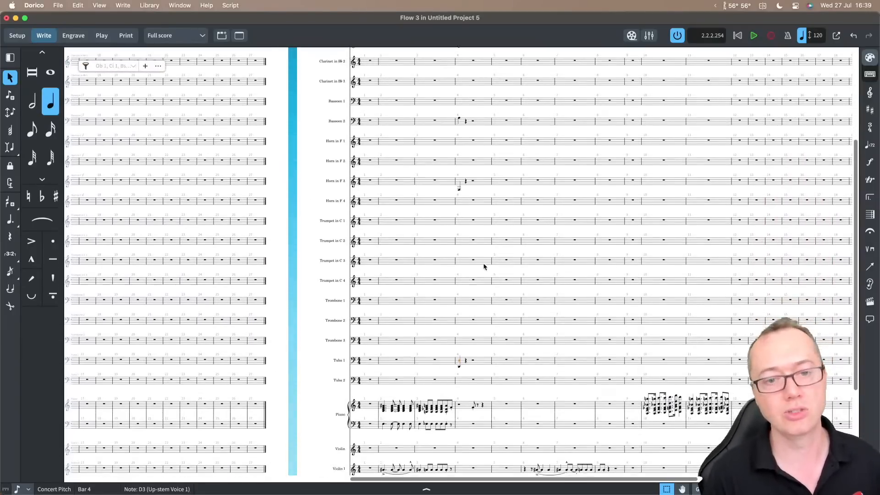
scroll(473, 243, right, 3)
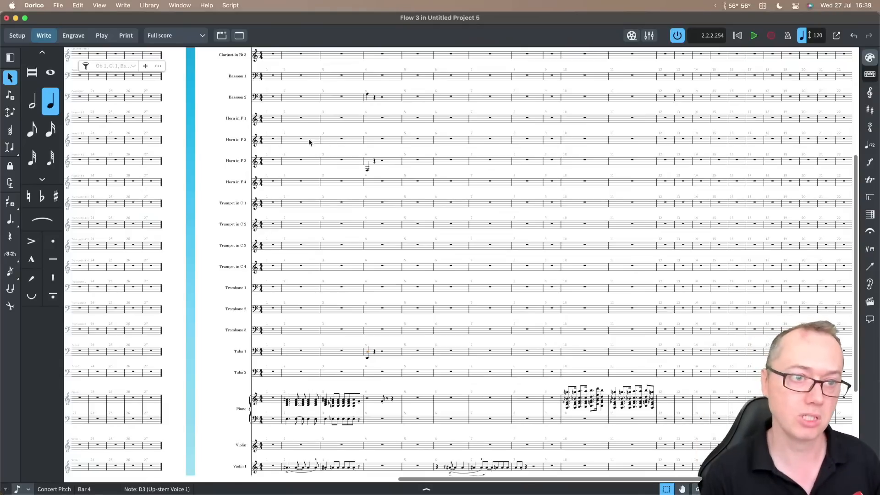
- Display the Working score layout and switch to Setup mode
click(168, 36)
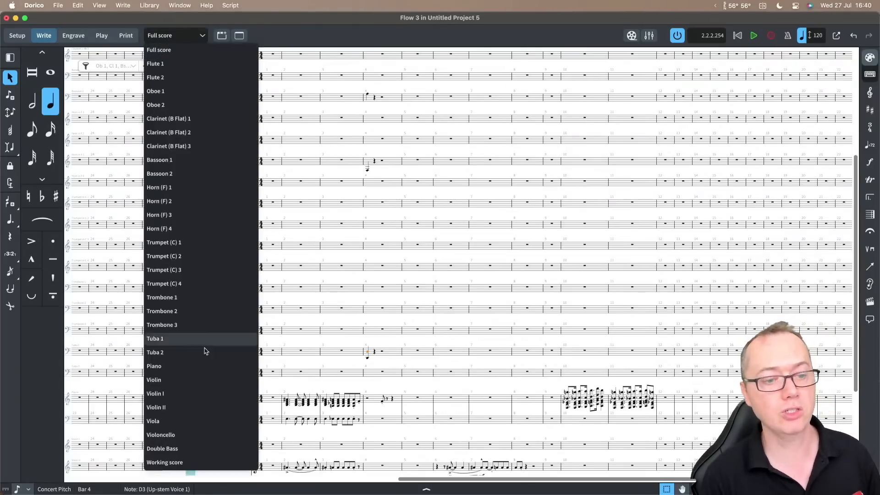
click(192, 464)
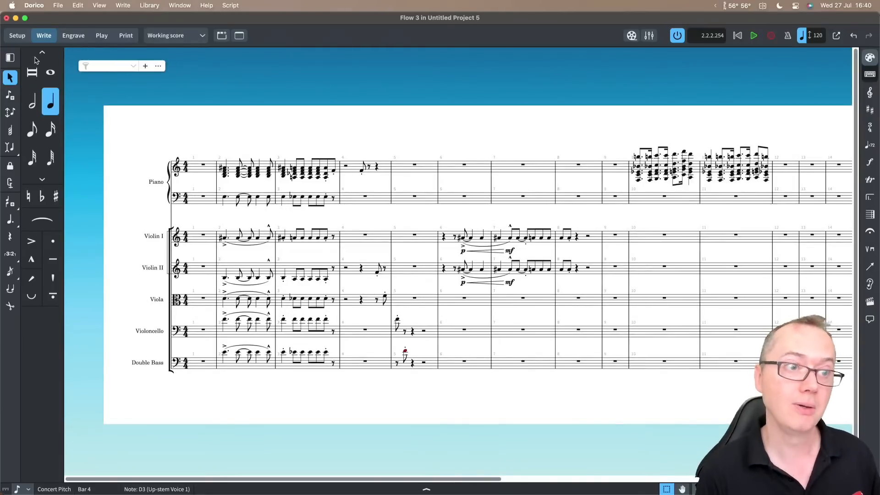
click(17, 35)
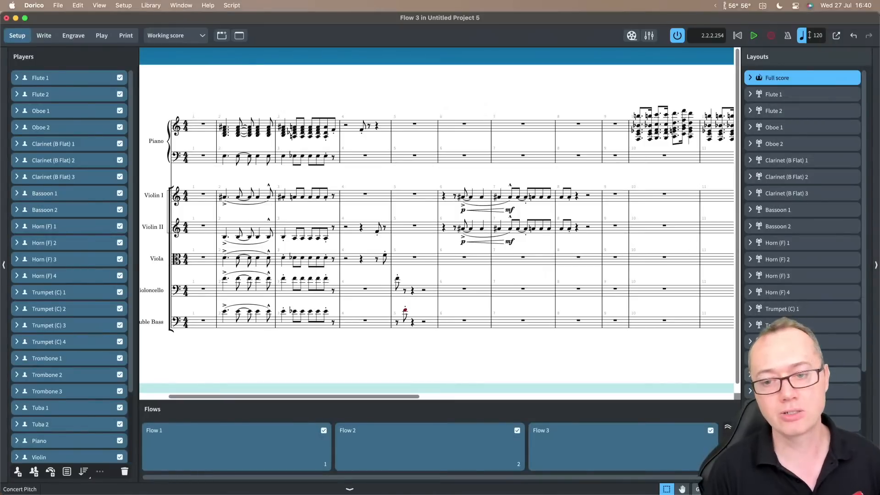
- Return to Write mode, display the Full score layout and turn on the instrument filter for Flow 3
scroll(803, 206, down, 5)
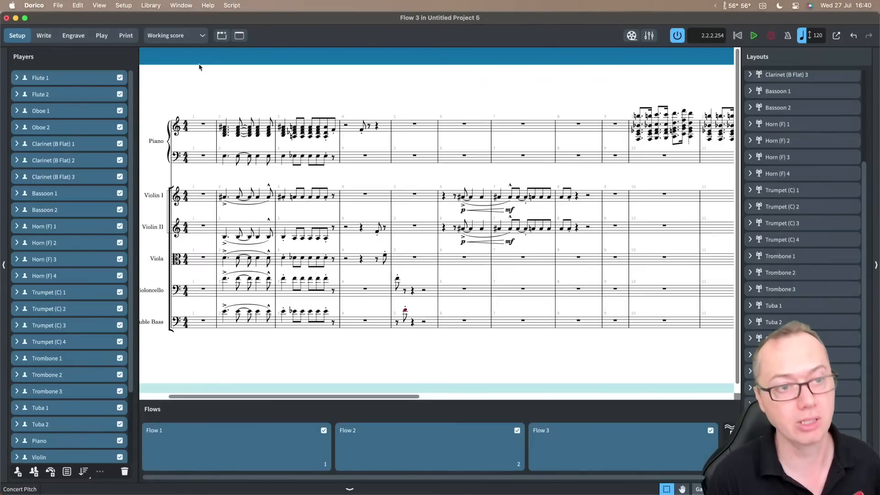
click(44, 36)
click(184, 35)
click(180, 49)
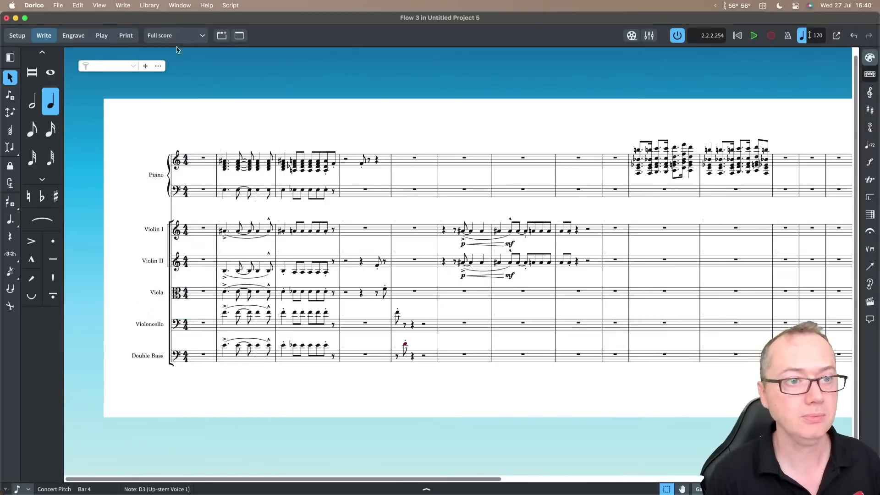
scroll(384, 93, right, 5)
scroll(384, 93, right, 10)
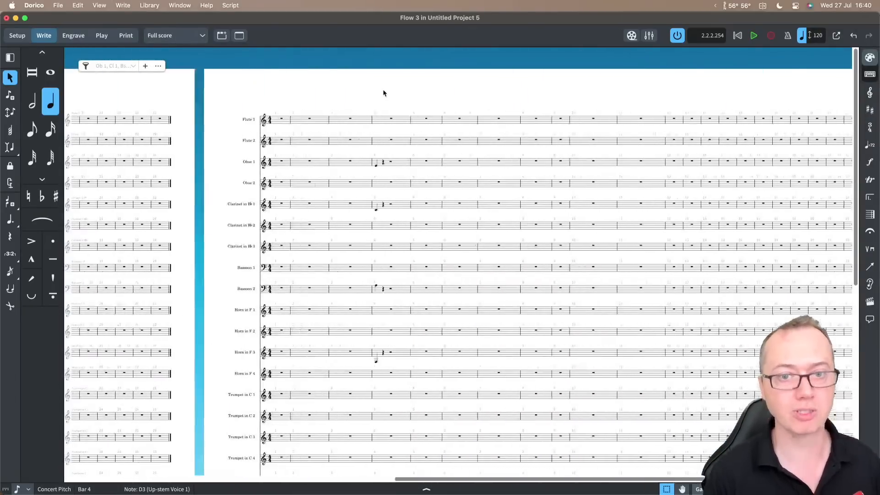
click(86, 66)
scroll(360, 191, up, 3)
scroll(360, 190, right, 1)
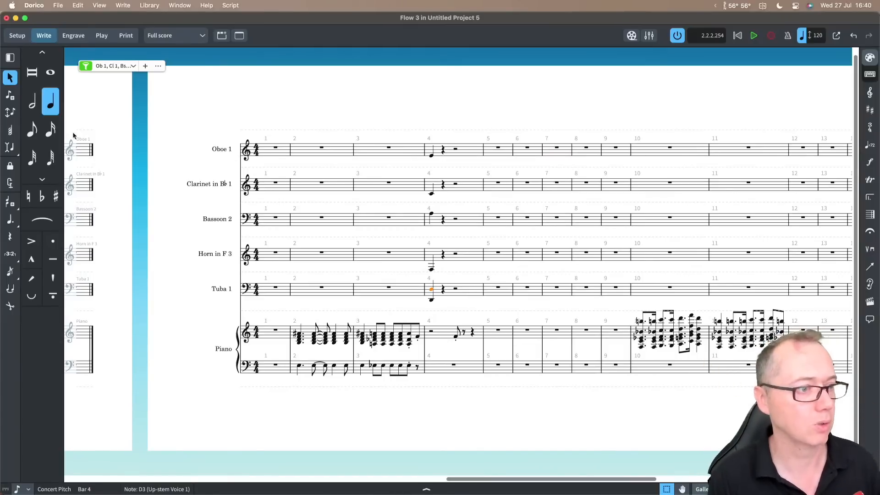
scroll(336, 201, right, 2)
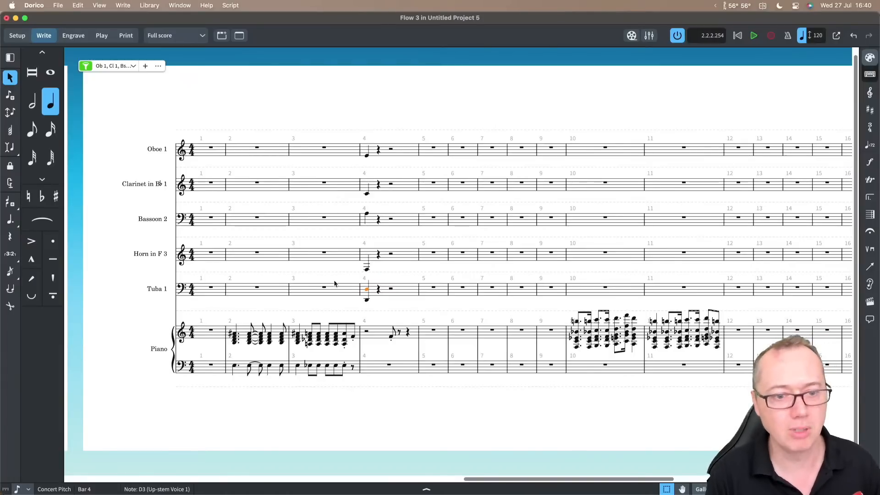
- Select the piano's right-hand chords in bar 2 and show their pitches on the on-screen piano keyboard
scroll(304, 301, up, 5)
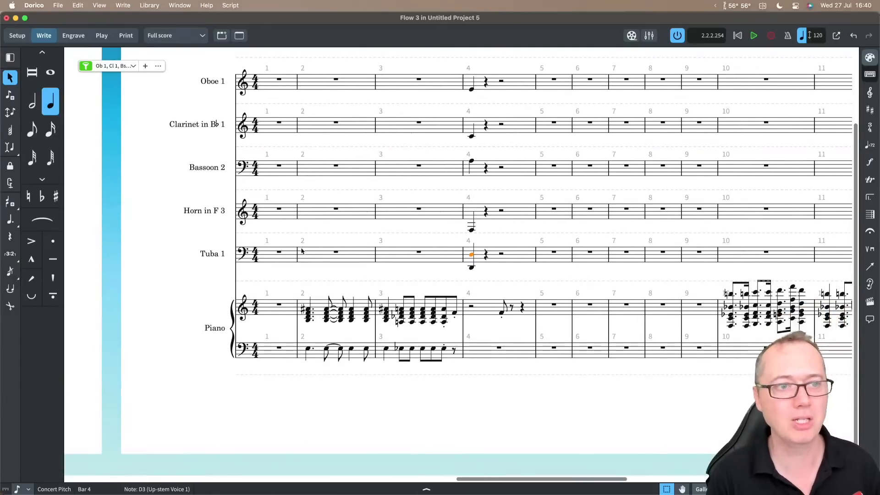
click(318, 311)
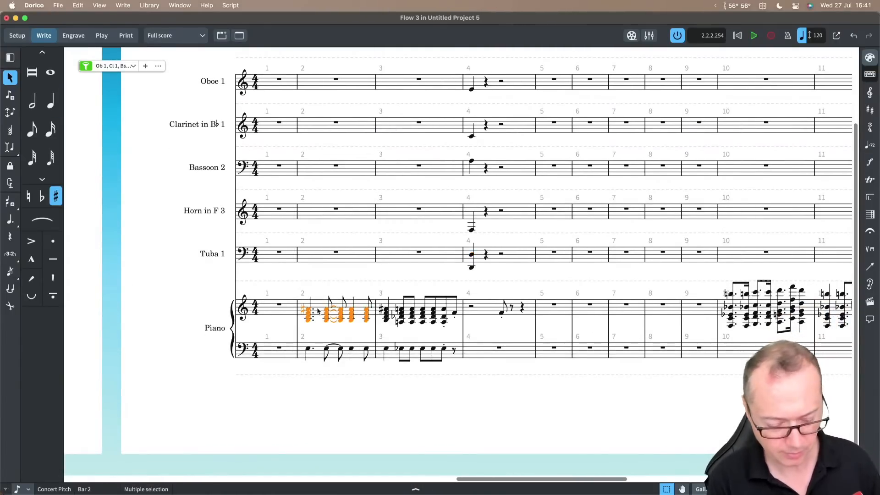
key(super+alt+e)
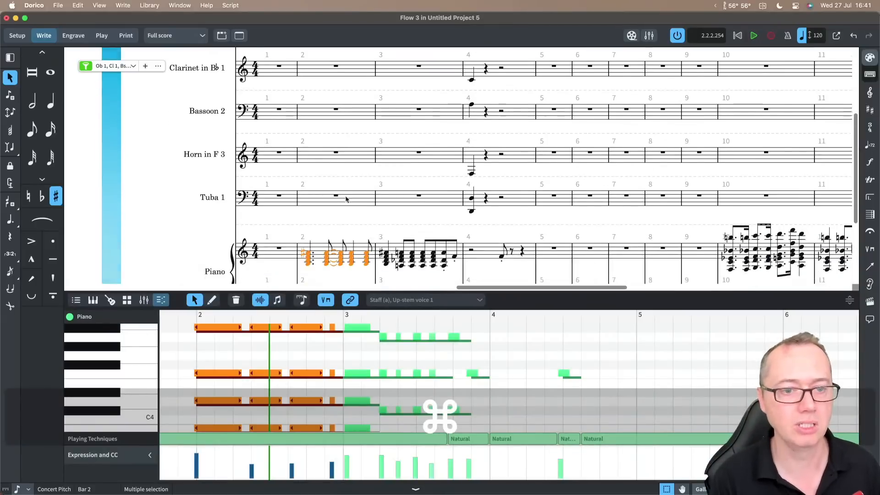
click(93, 301)
scroll(483, 243, right, 5)
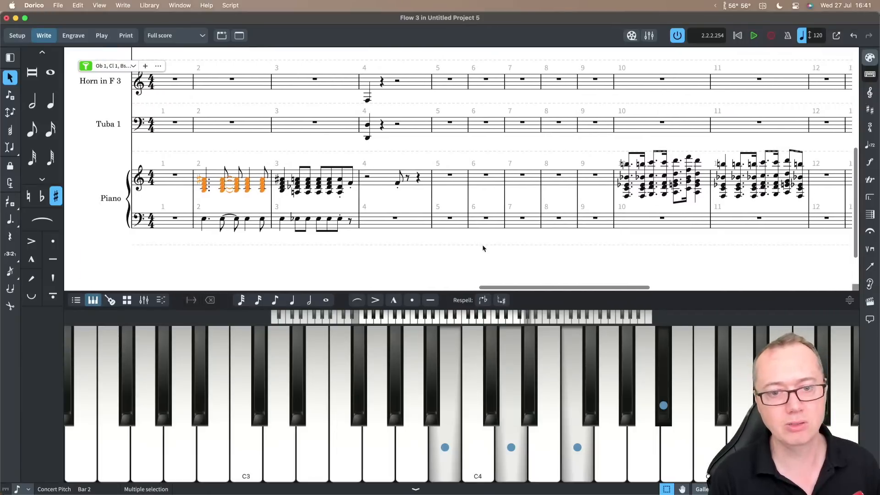
scroll(477, 247, left, 3)
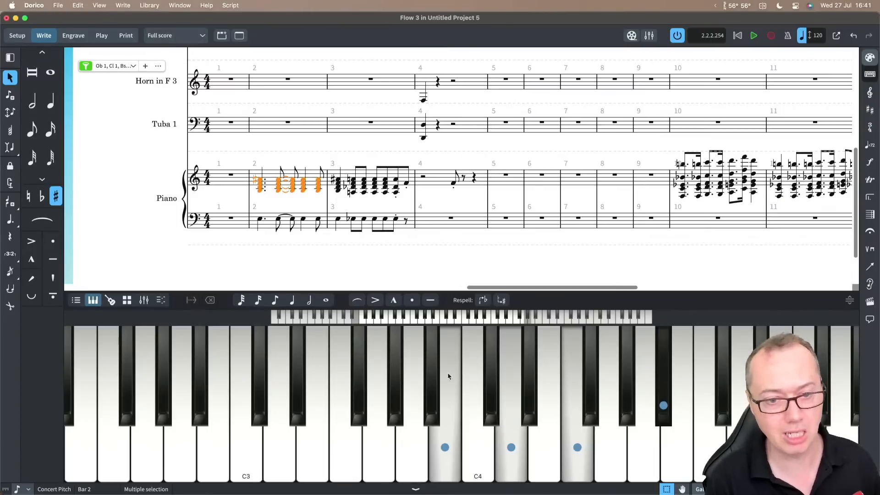
- View the keyboard pitches of both piano hands in bar 2, then those of the piano chords in bars 10–11
shift+click(311, 227)
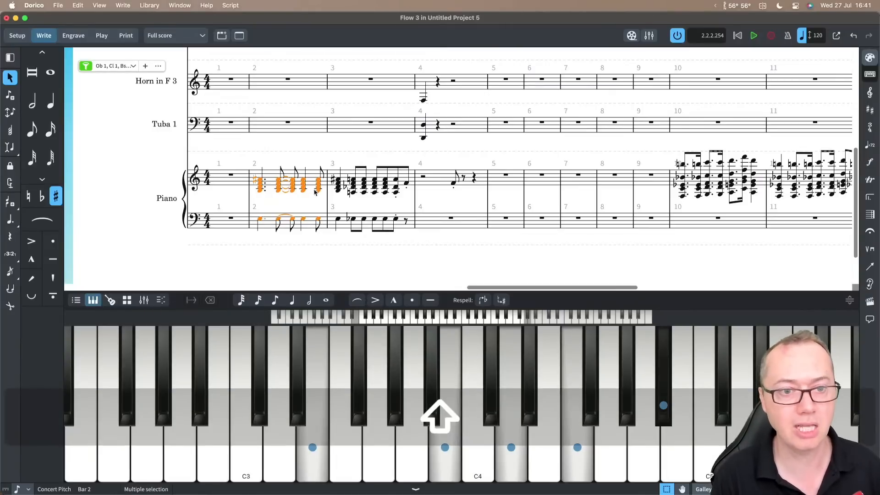
click(688, 173)
scroll(688, 173, right, 5)
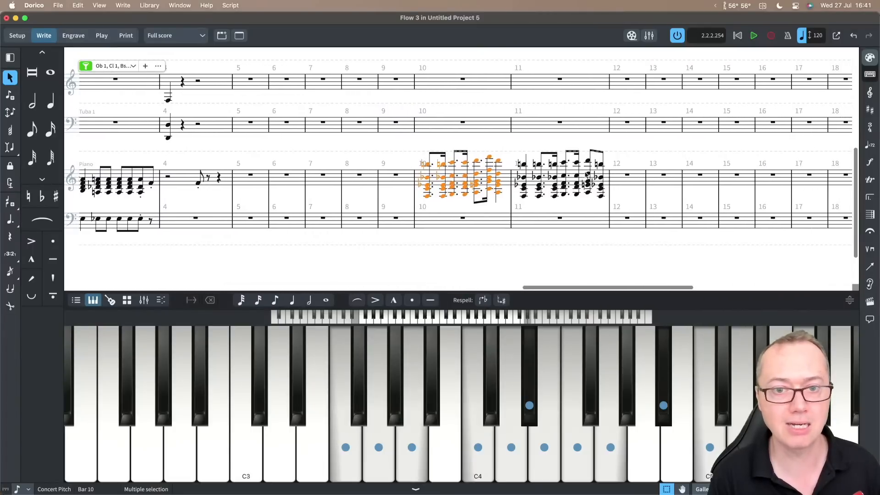
shift+click(584, 174)
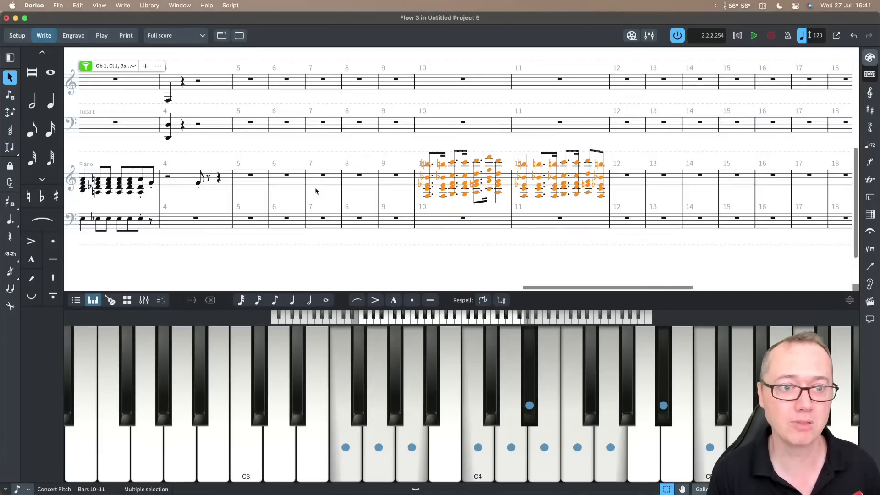
- Select bar 4 from Tuba 1 up to Oboe 1 and view the chord's pitches on the keyboard
scroll(306, 177, up, 5)
click(193, 257)
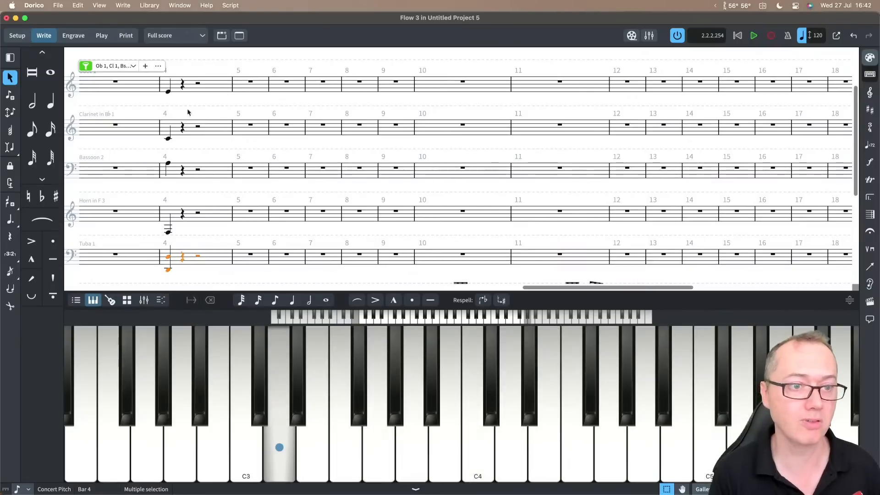
shift+click(189, 87)
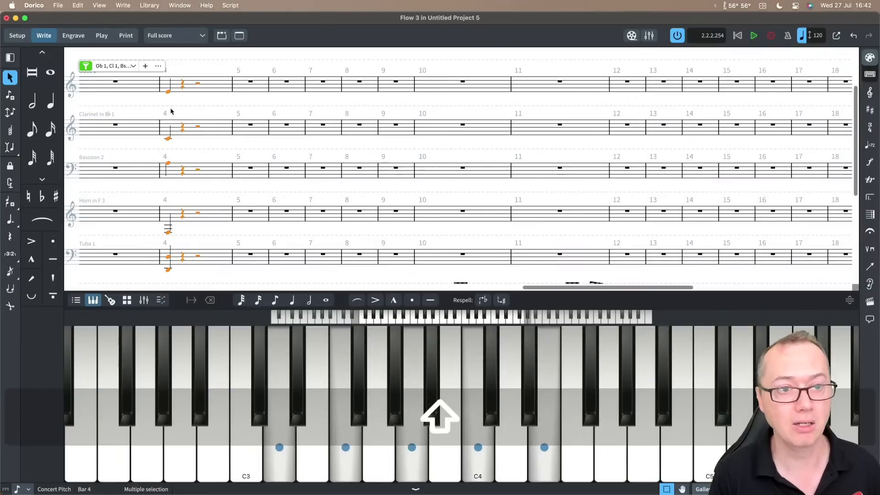
scroll(177, 142, down, 3)
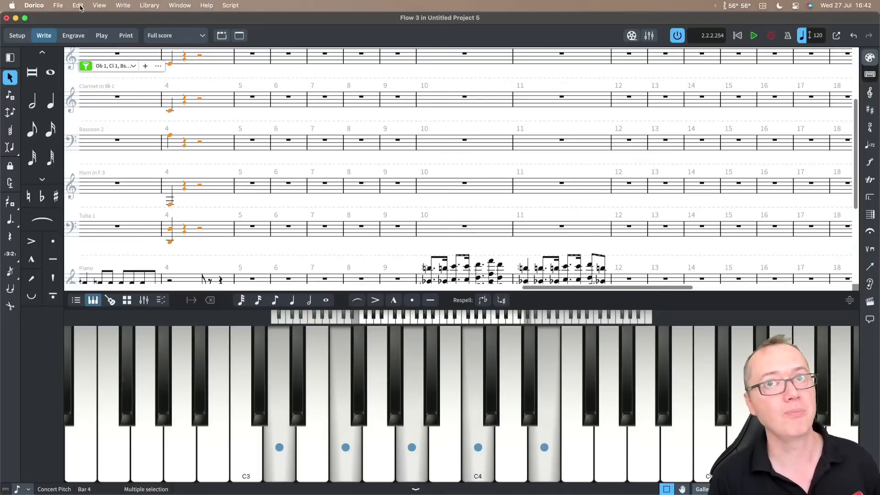
- Clear the selection and hide the on-screen keyboard
click(228, 161)
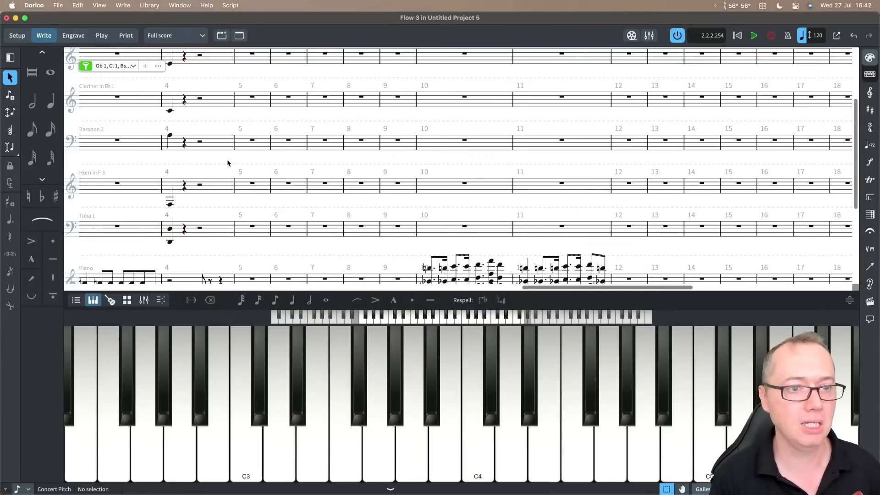
key(x)
key(super+8)
scroll(453, 160, right, 3)
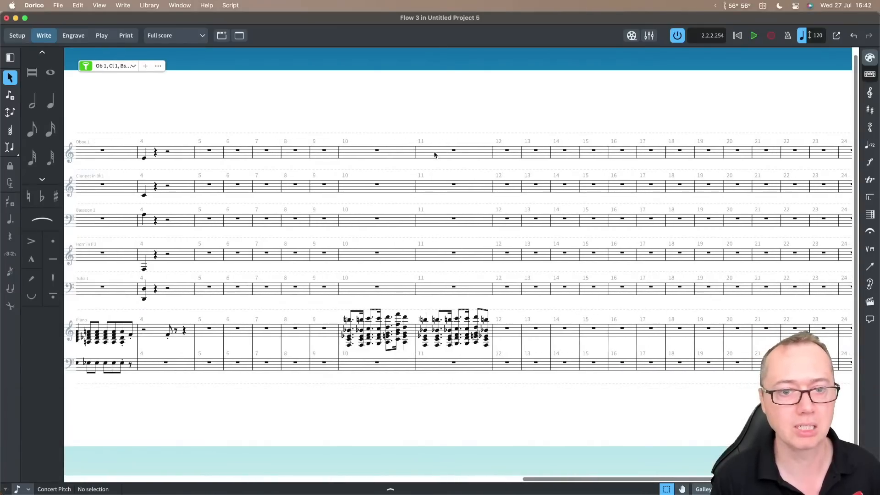
- Select the piano's right-hand melody in bars 1–4 of Flow 2
click(435, 155)
scroll(436, 155, right, 20)
scroll(435, 155, left, 3)
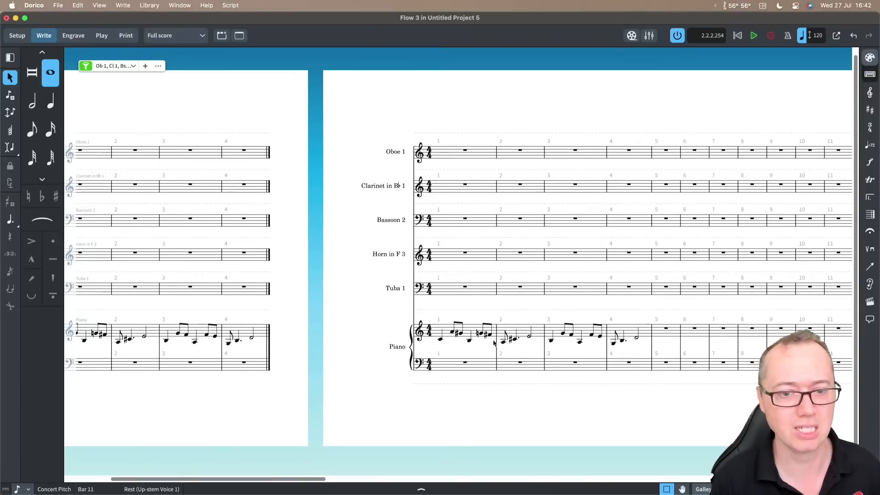
scroll(516, 365, up, 6)
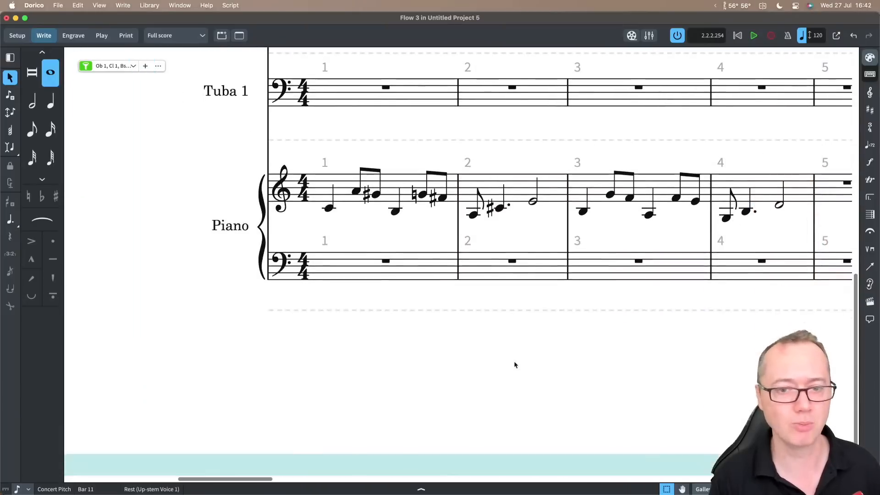
scroll(516, 364, down, 2)
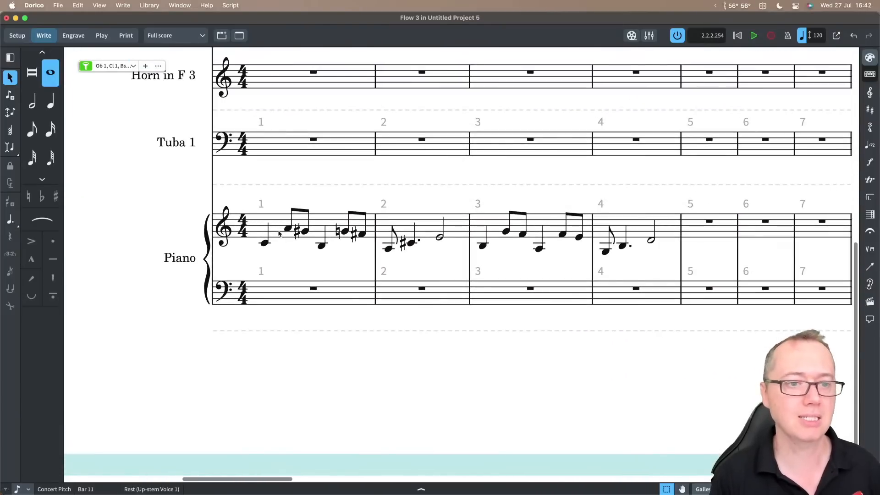
click(281, 238)
key(shift)
shift+click(634, 228)
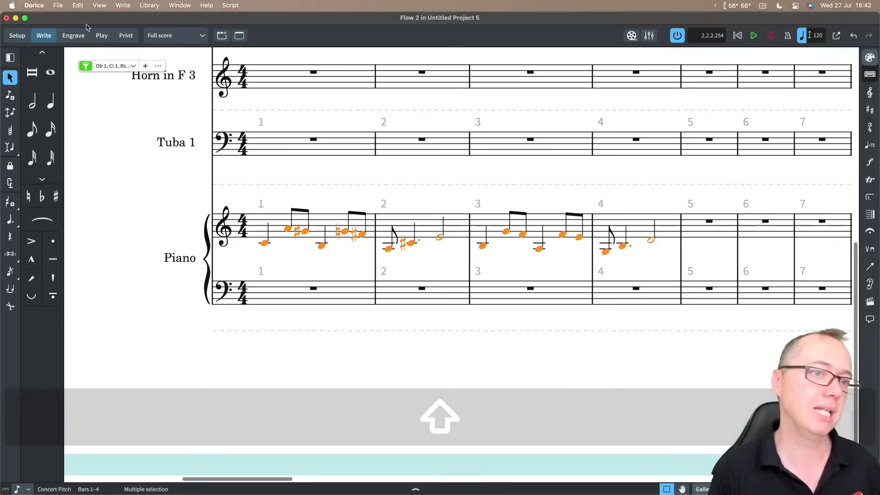
- Try mapping the selected melody's scale from Ionian (Major) to natural minor, and undo it
click(128, 6)
mouse_move(215, 170)
mouse_move(254, 171)
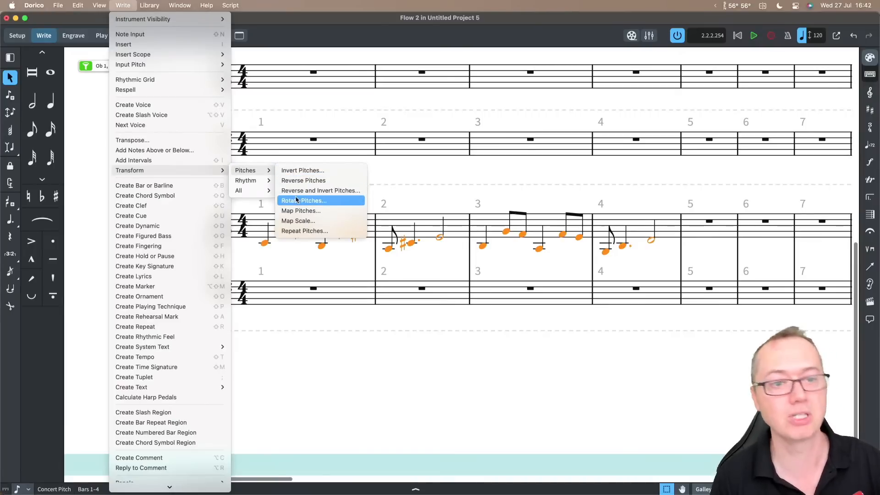
click(320, 223)
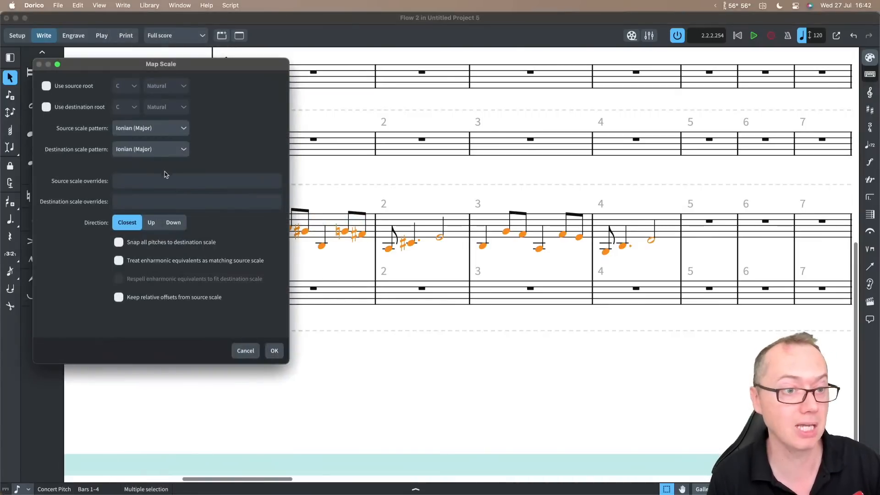
click(133, 125)
click(136, 128)
click(140, 151)
click(141, 163)
click(275, 351)
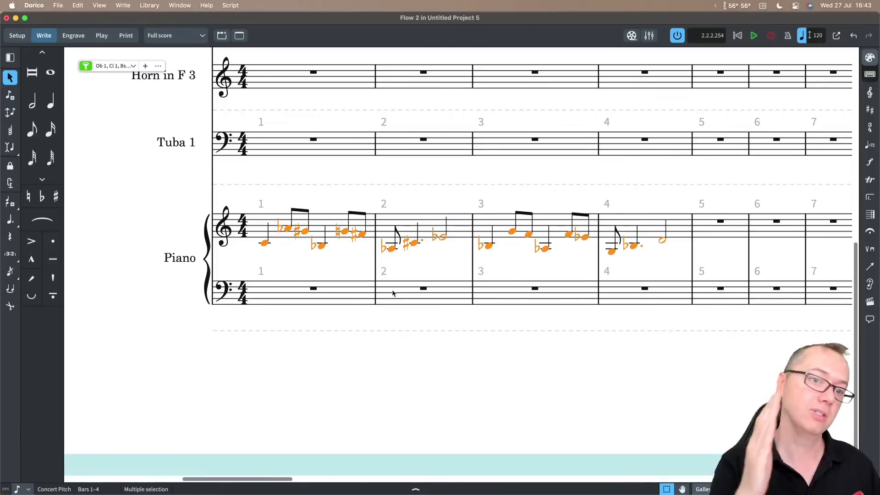
key(super+z)
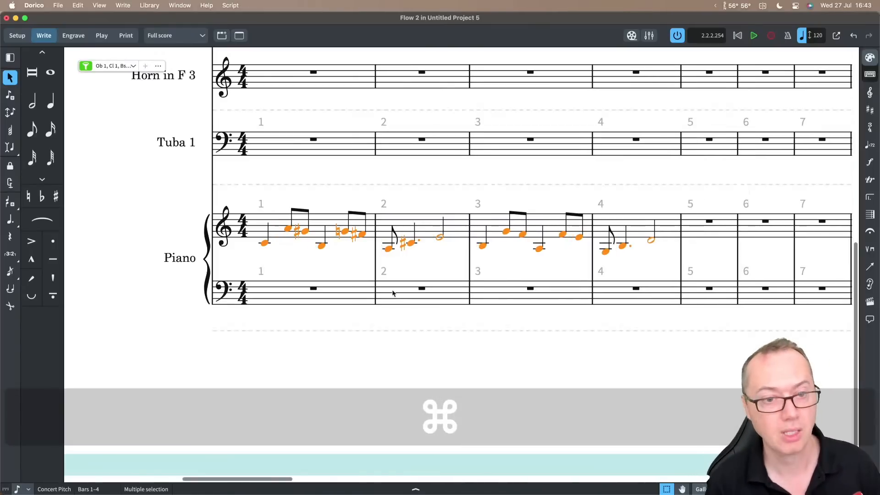
- Repeat the selected four-bar piano melody into bars 5–8
key(r)
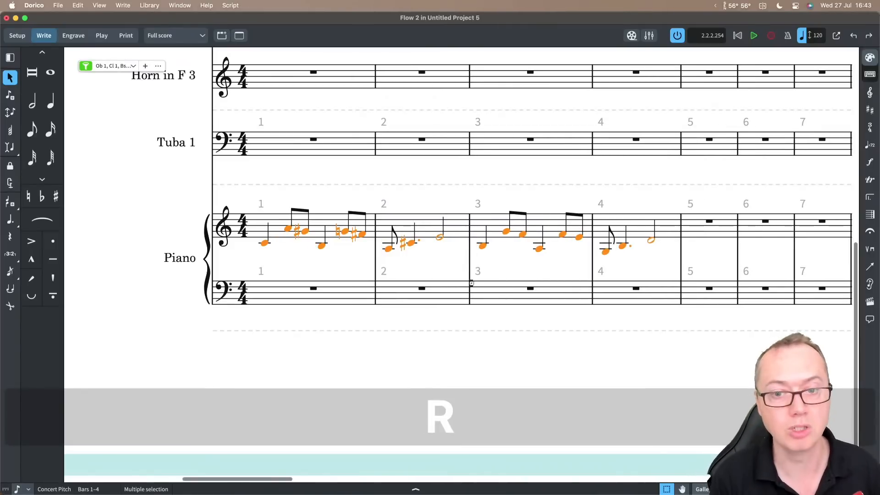
scroll(537, 271, down, 3)
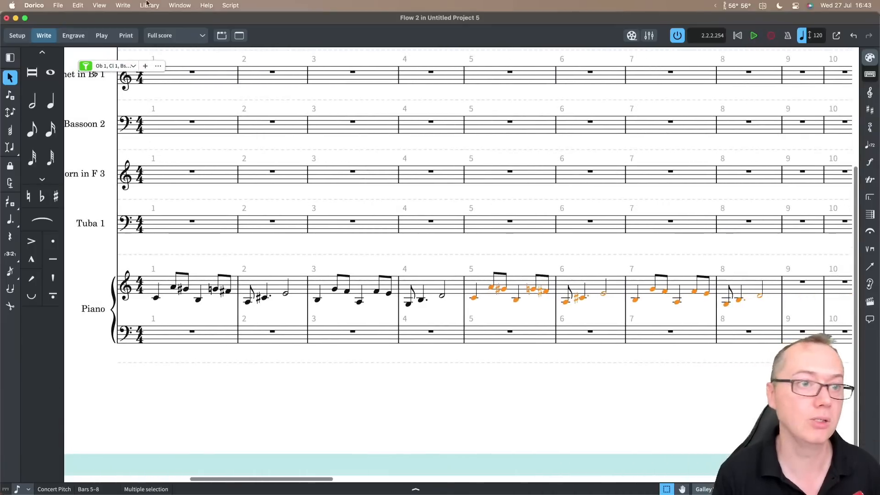
click(122, 5)
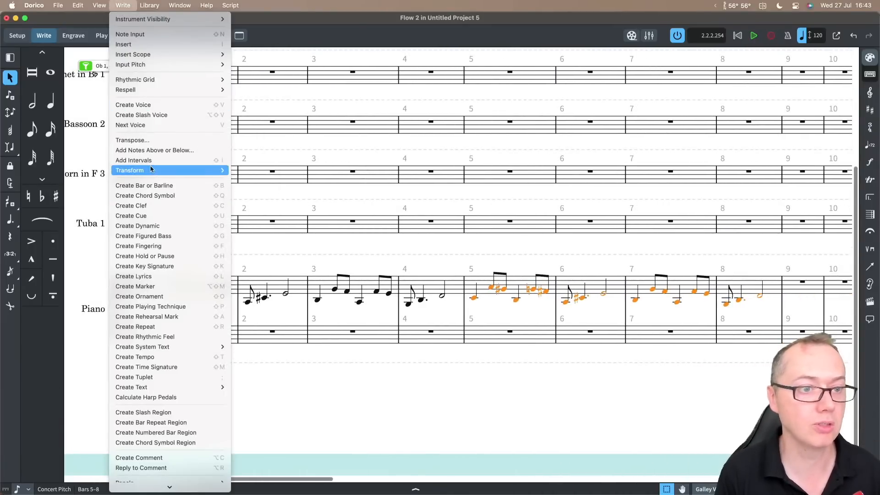
mouse_move(251, 189)
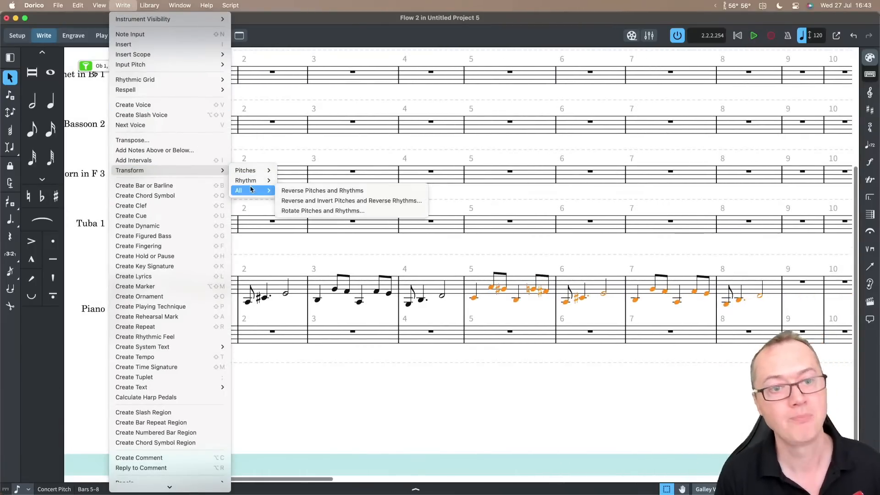
click(304, 211)
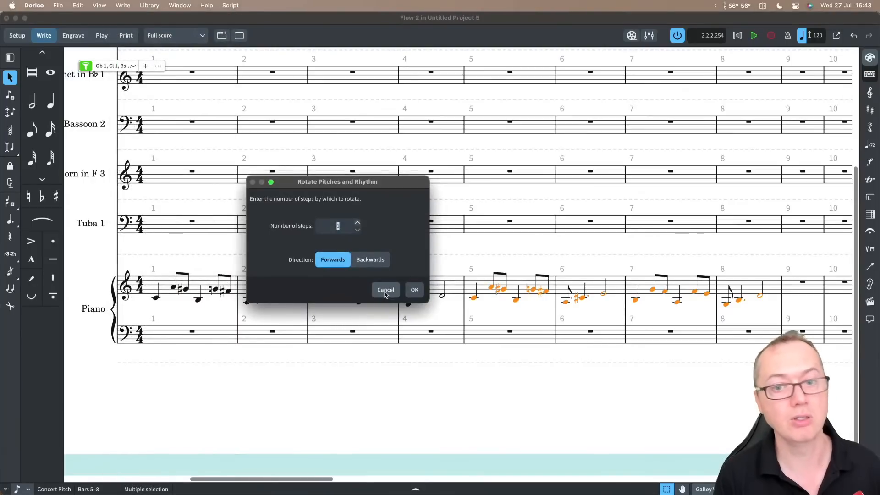
click(386, 291)
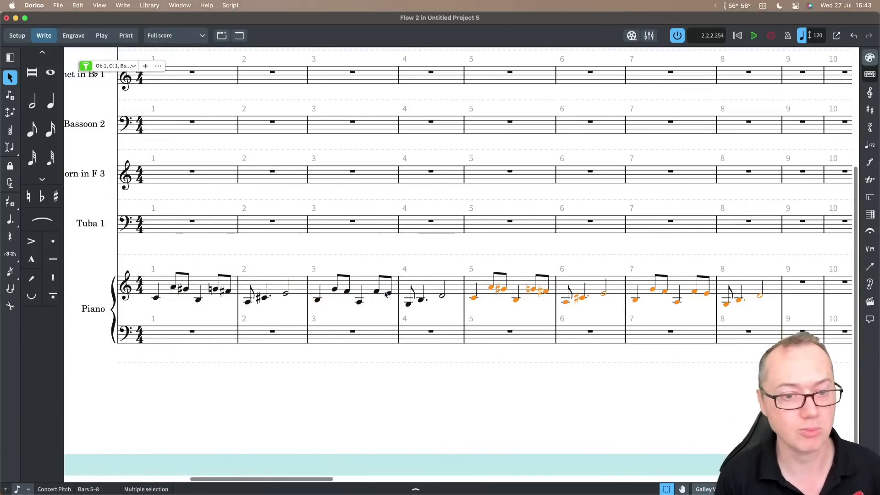
- Reverse both the pitches and rhythms of the repeated piano melody in bars 5–8
click(123, 5)
mouse_move(143, 171)
mouse_move(247, 190)
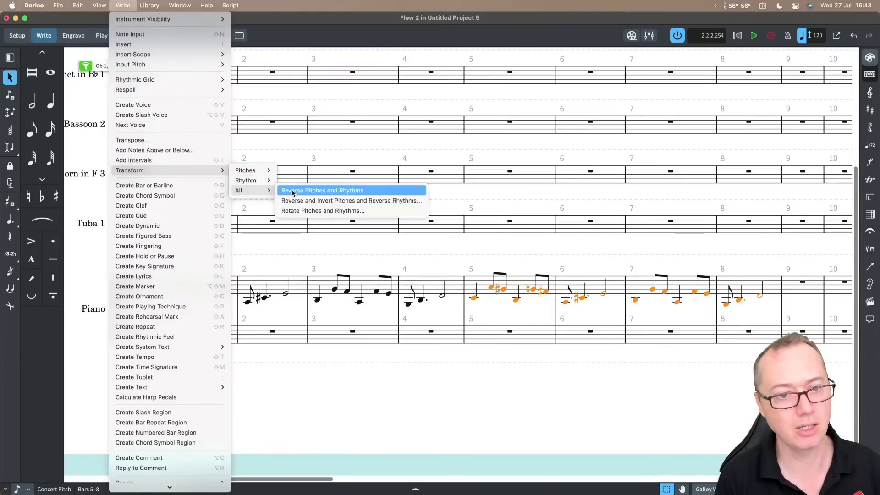
click(295, 192)
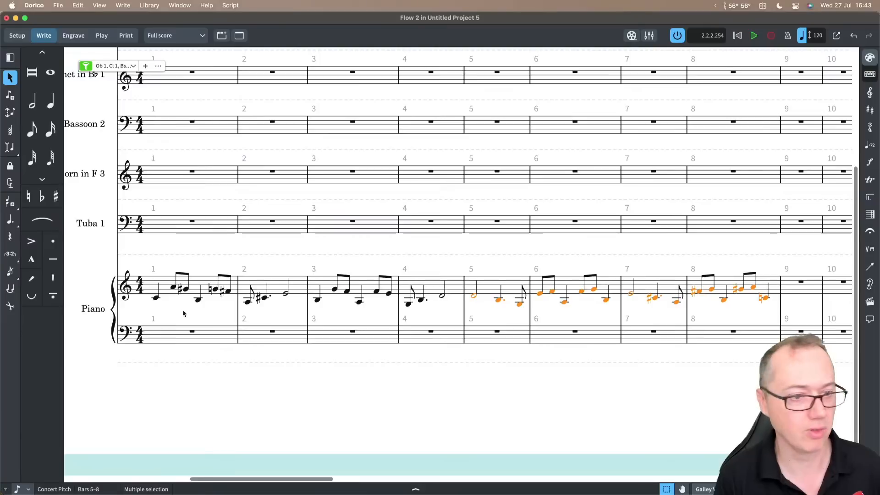
- Play back the piano melody from the first note of bar 1 in Flow 2
click(156, 298)
key(p)
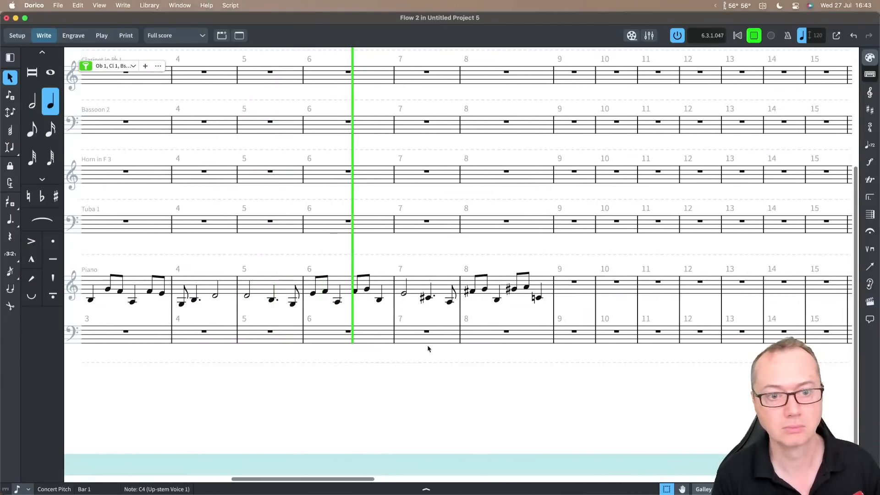
- Stop playback and return to the first bar of the piano melody in Flow 2
key(space)
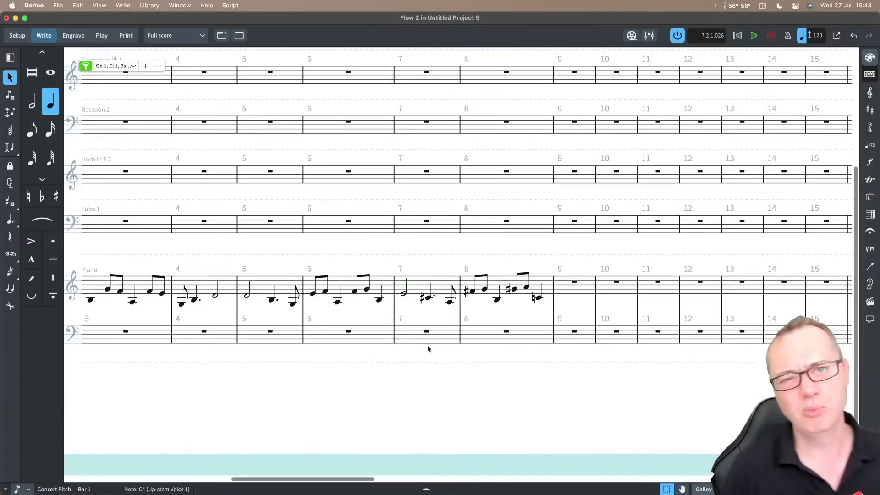
scroll(427, 349, left, 2)
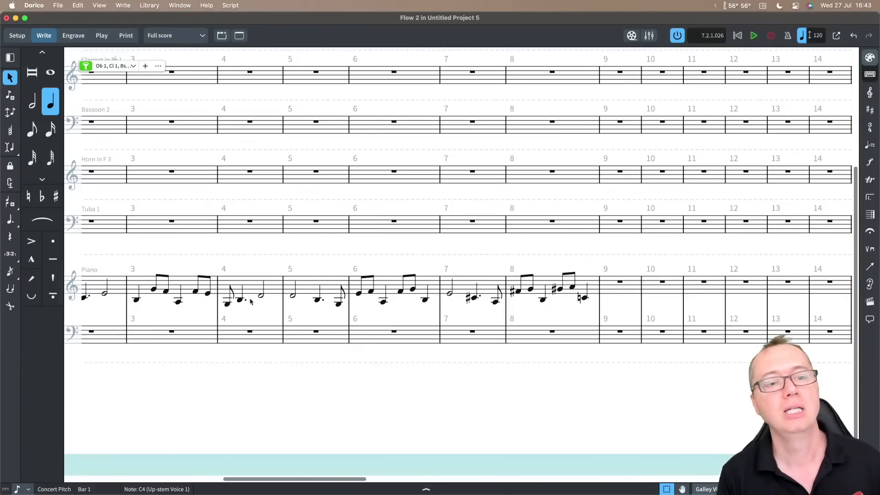
scroll(292, 320, left, 2)
scroll(291, 320, left, 1)
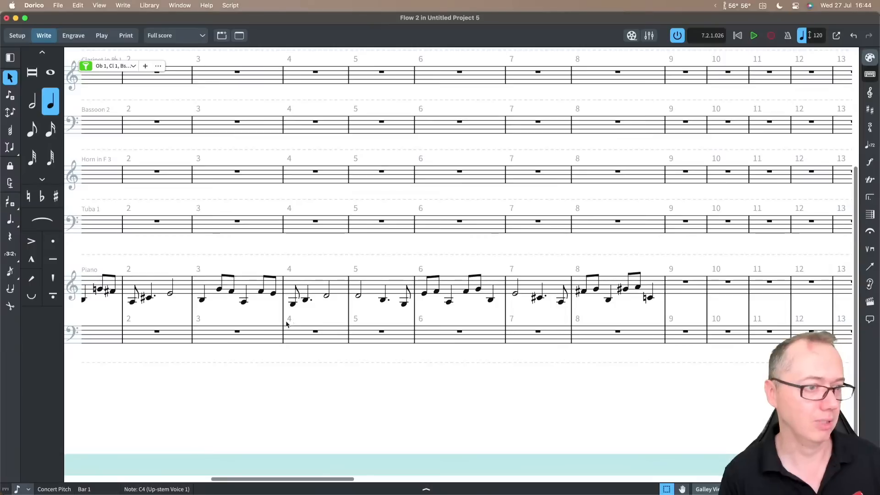
scroll(252, 325, left, 3)
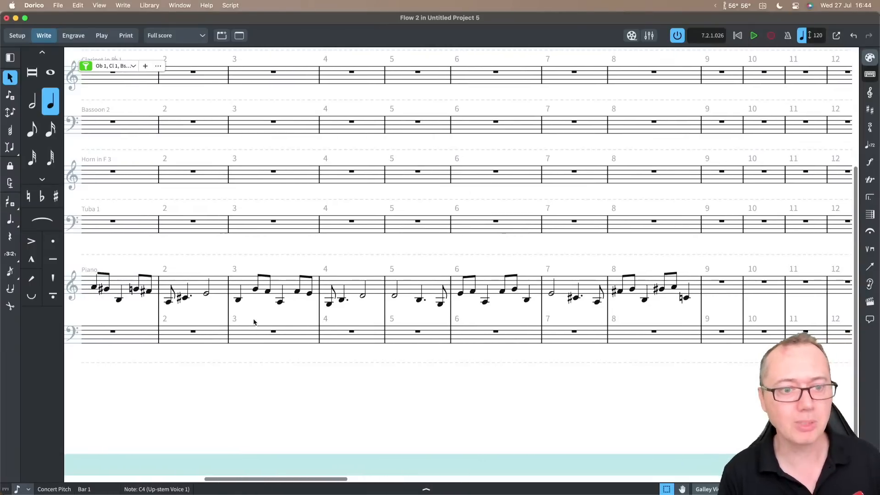
scroll(253, 323, left, 3)
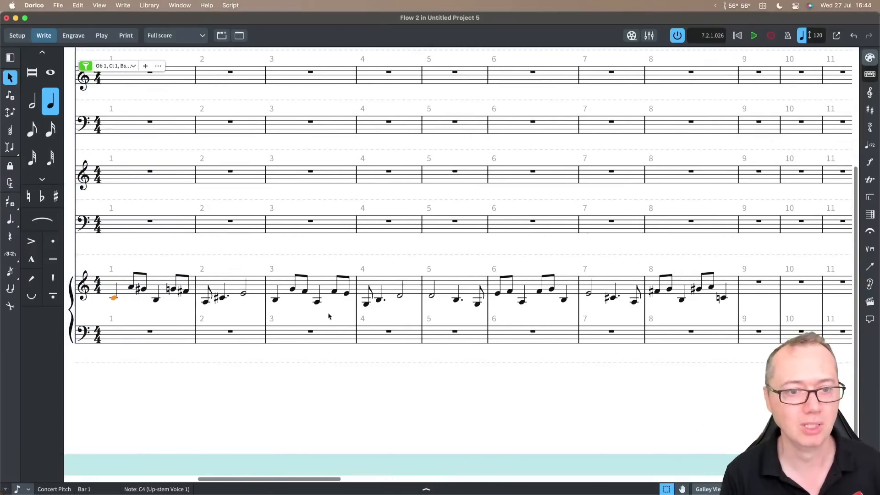
- Select the piano melody in bars 1–4 and check its pitches on the on-screen keyboard, then hide the keyboard
shift+click(346, 288)
shift+click(387, 286)
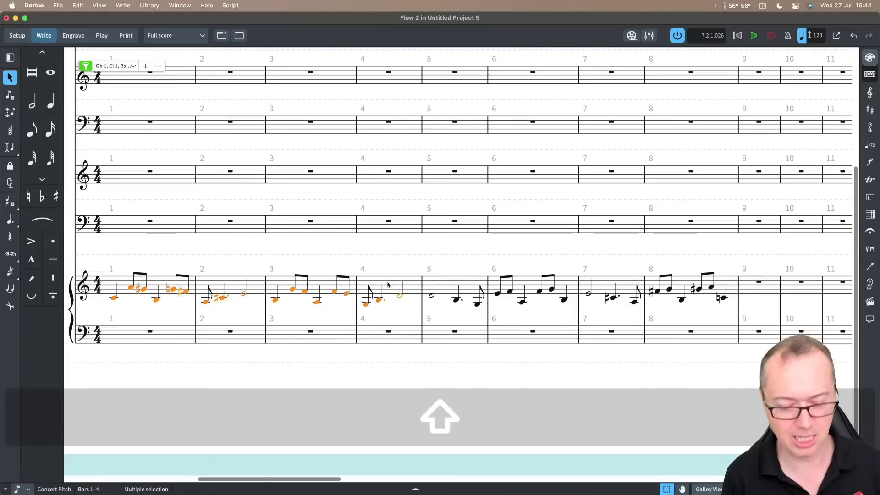
key(super+alt+k)
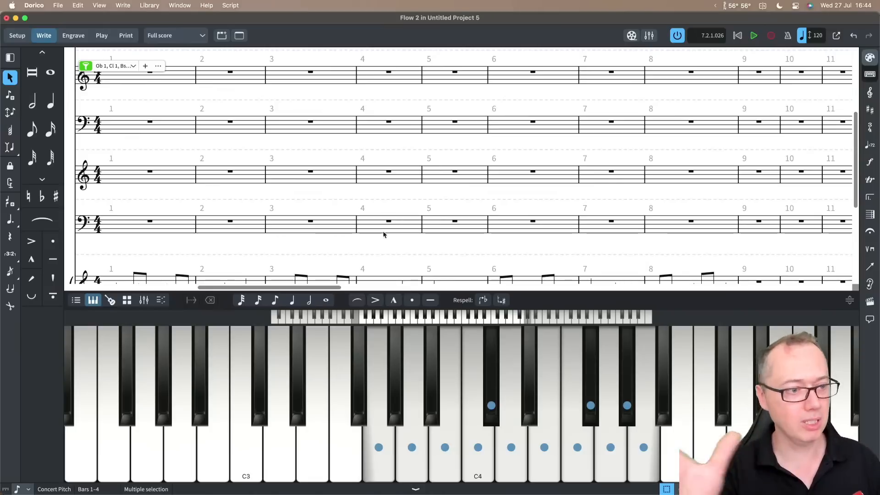
key(super+8)
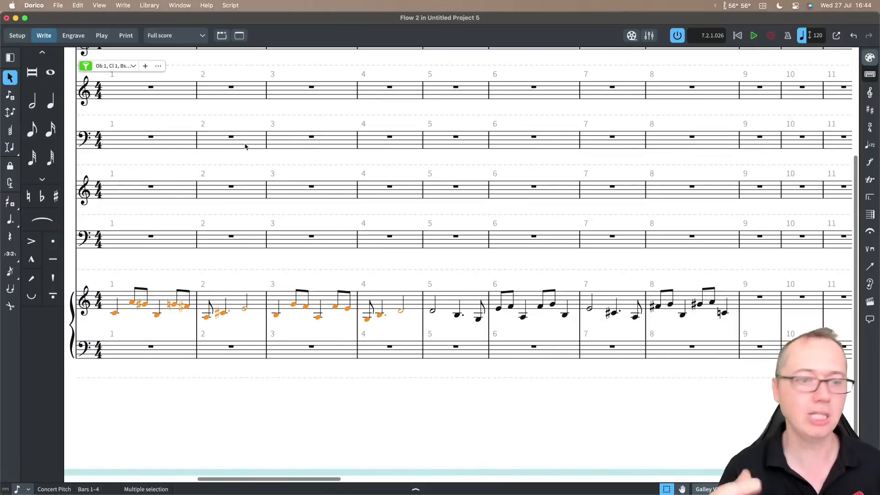
- Inspect the sounds loaded in the 03 - HALion Sonic SE instrument in Play mode, and close its window
click(104, 35)
click(72, 74)
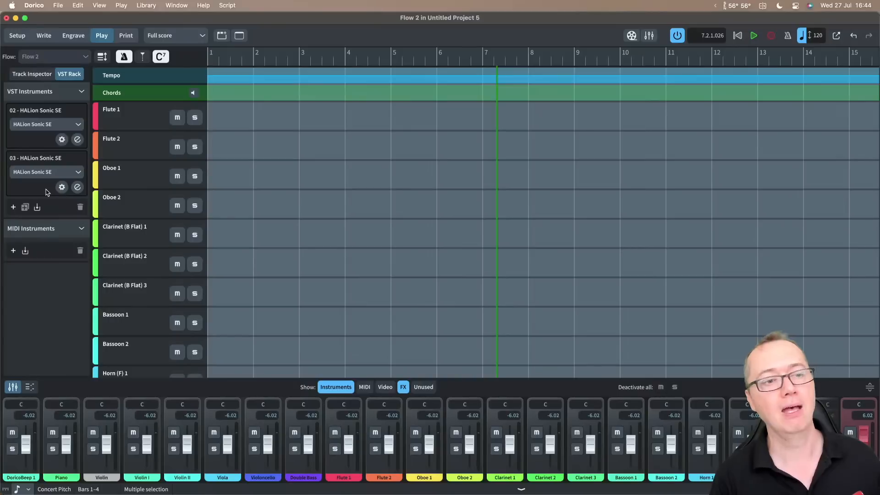
click(77, 188)
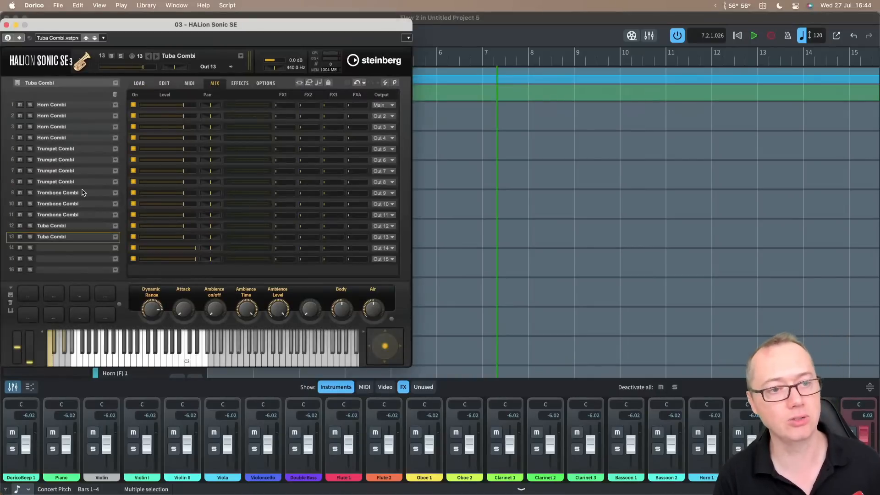
drag(159, 30, 238, 32)
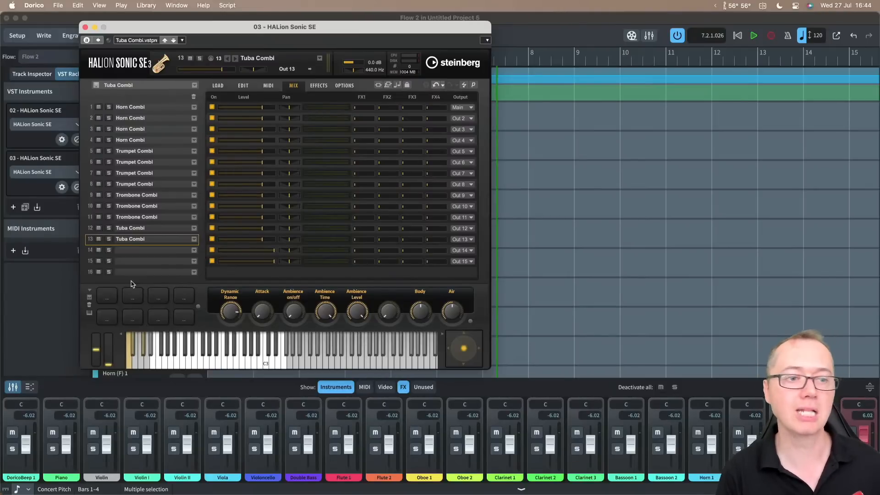
click(85, 27)
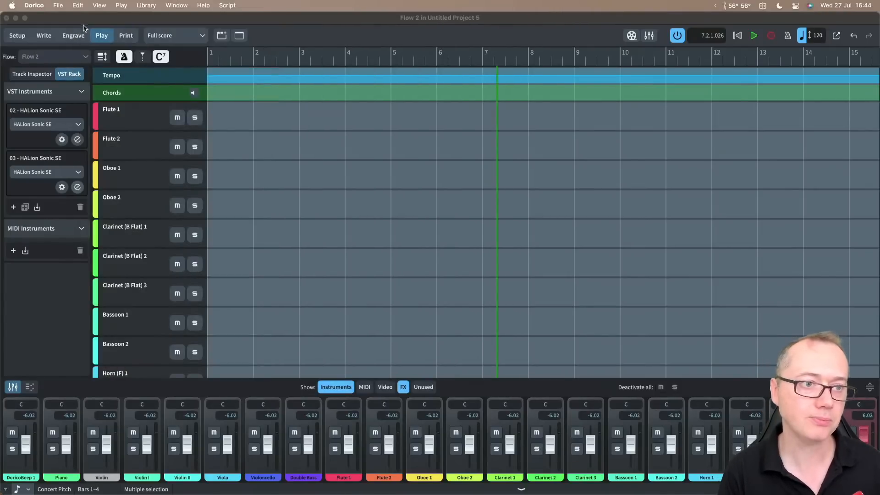
- Review the available playback templates, including HSSE+HSO (Pro), without applying one
click(121, 6)
click(159, 241)
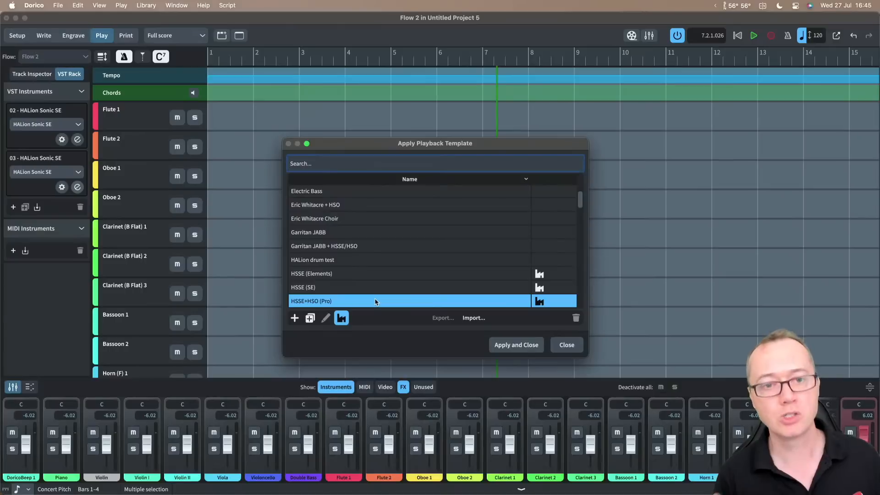
key(Escape)
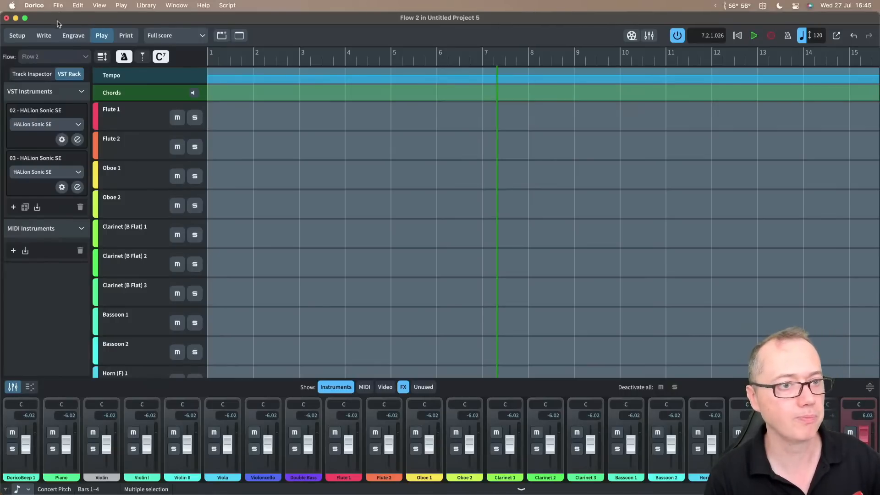
- Leave Play mode and show Flow 1 in Setup mode
click(44, 36)
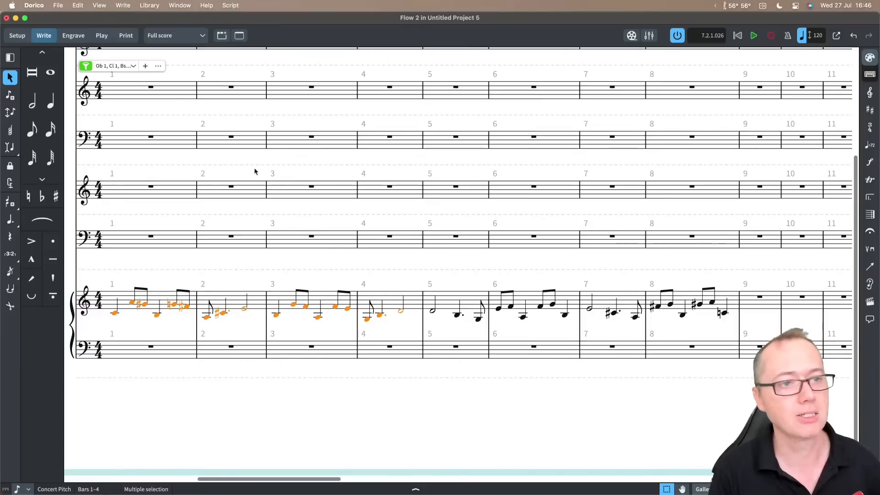
key(super+1)
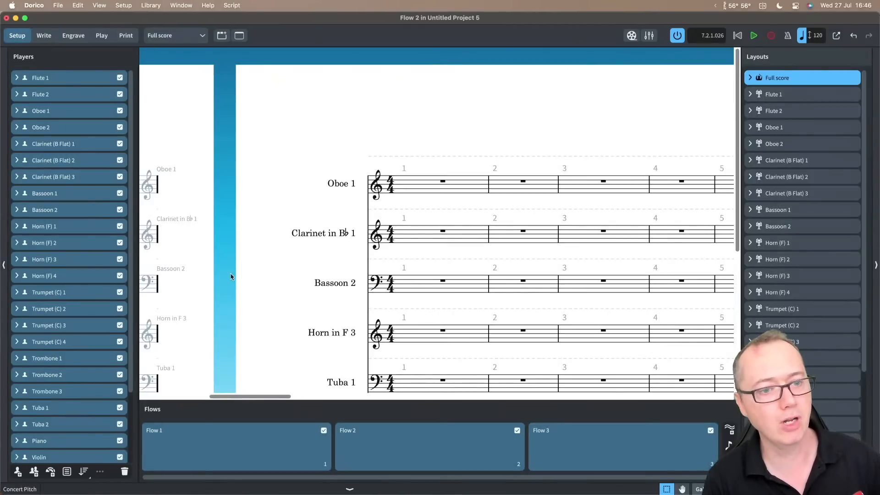
click(254, 438)
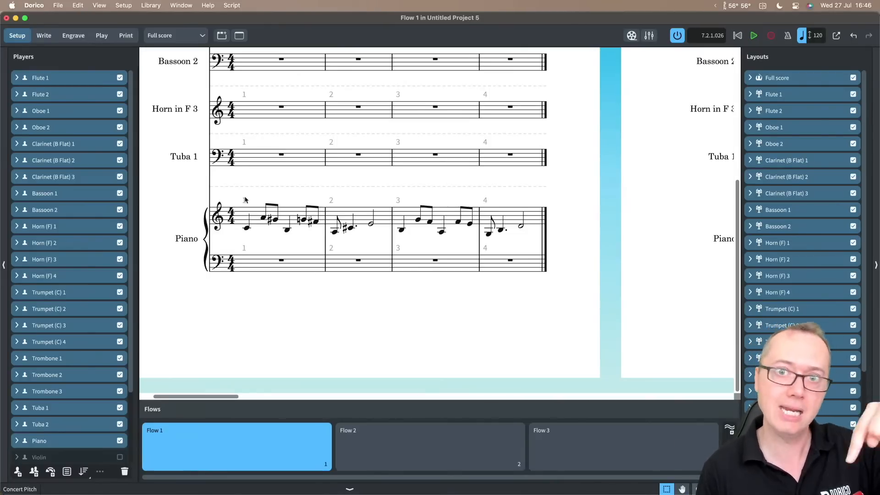
- Review the project's import options without importing anything, and select the Piano player
click(59, 7)
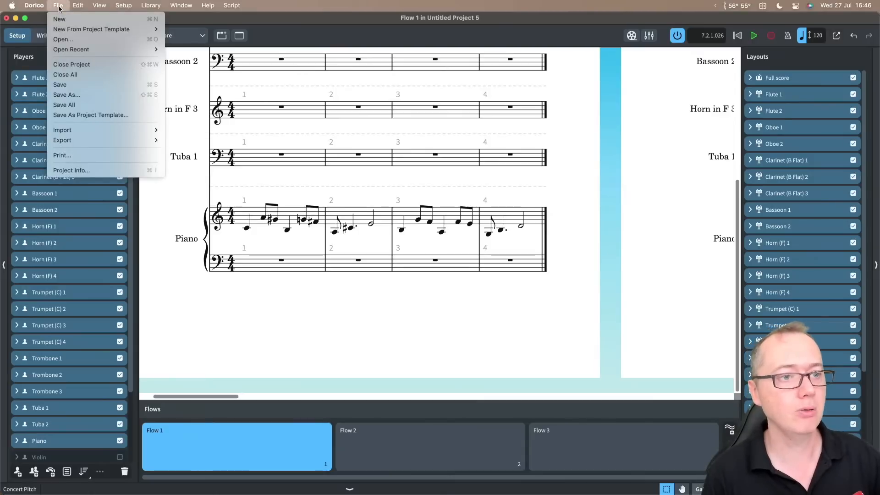
mouse_move(78, 132)
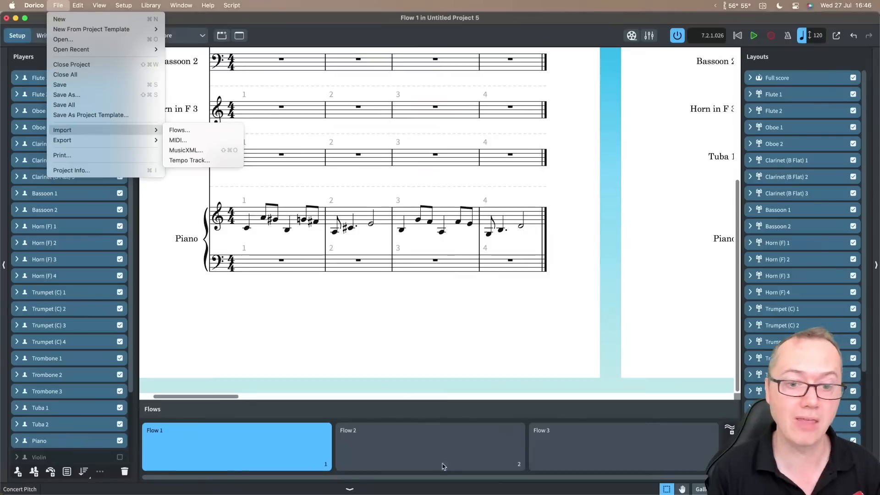
click(532, 323)
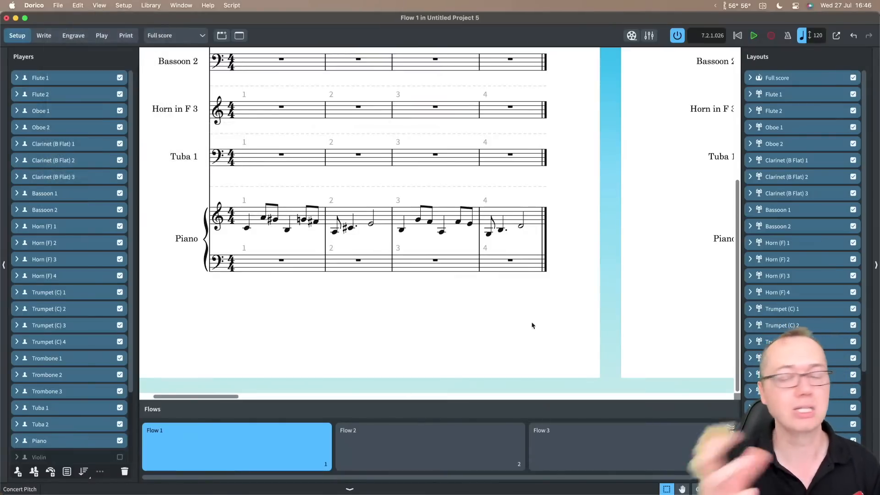
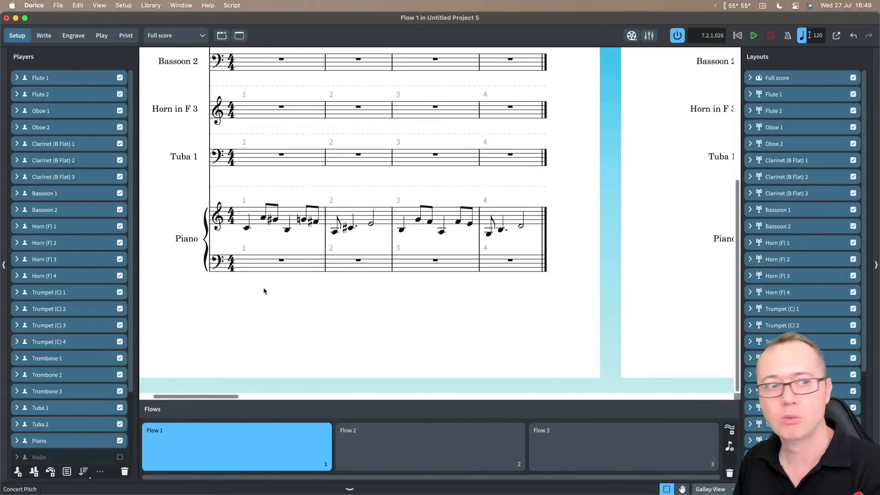
scroll(66, 318, down, 5)
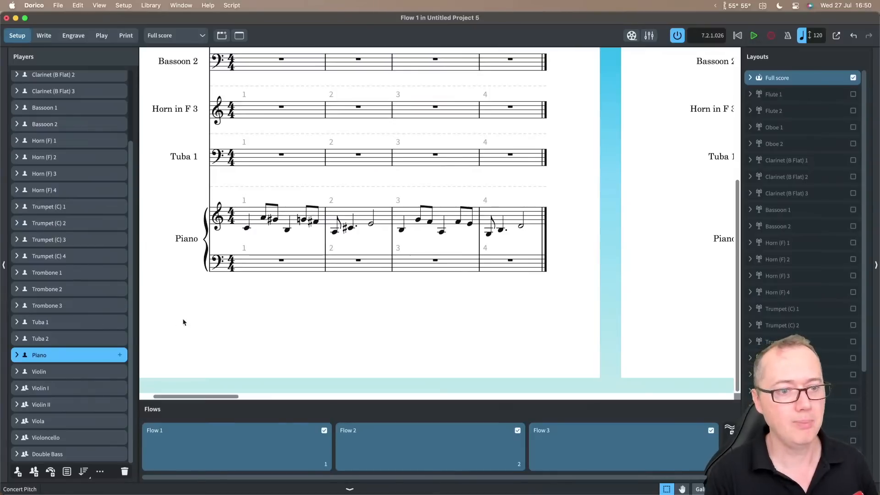
- Examine the Note Input and Editing preferences, from pitch and duration through auditioning, breaks and percussion input to the editing options
click(60, 5)
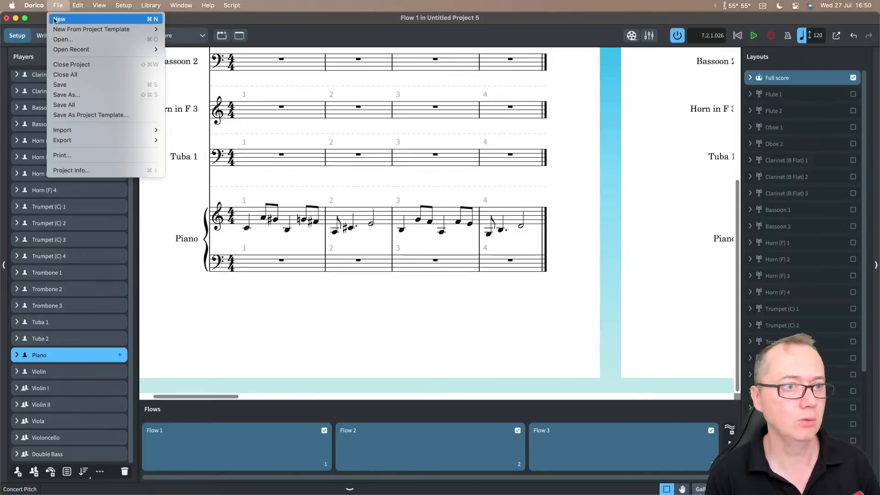
mouse_move(34, 6)
click(39, 35)
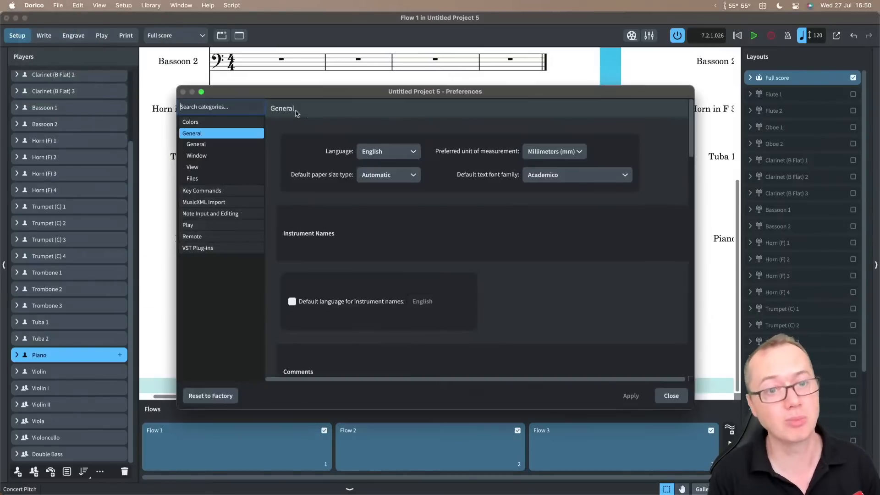
click(220, 214)
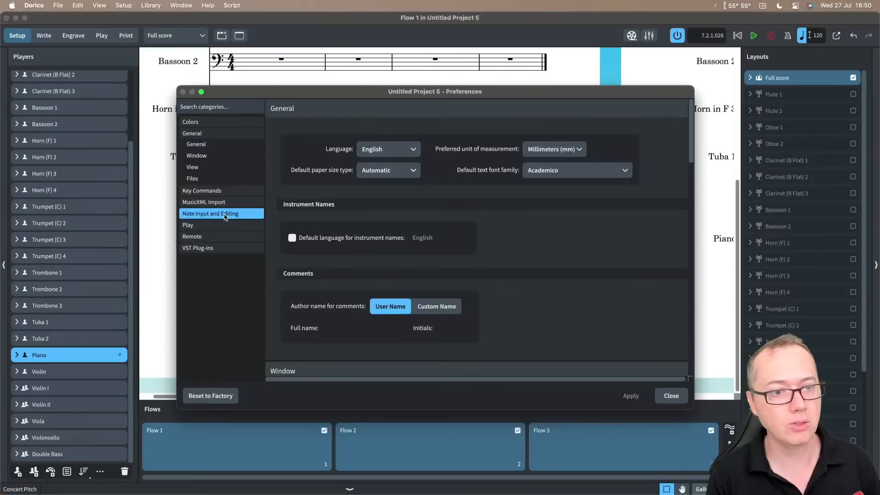
drag(328, 95, 308, 48)
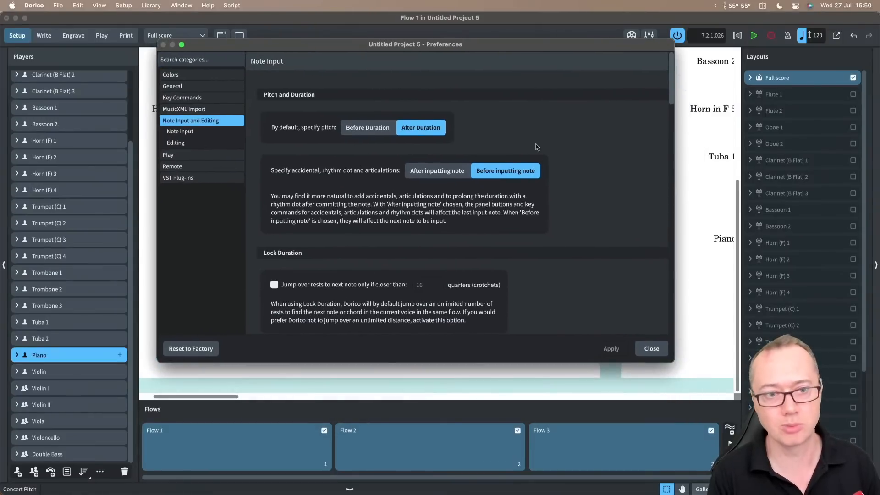
scroll(601, 188, down, 3)
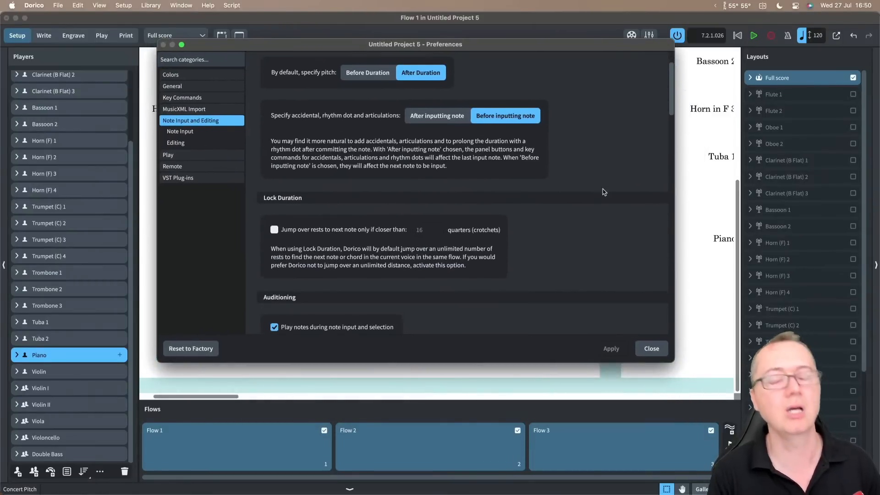
scroll(604, 192, down, 3)
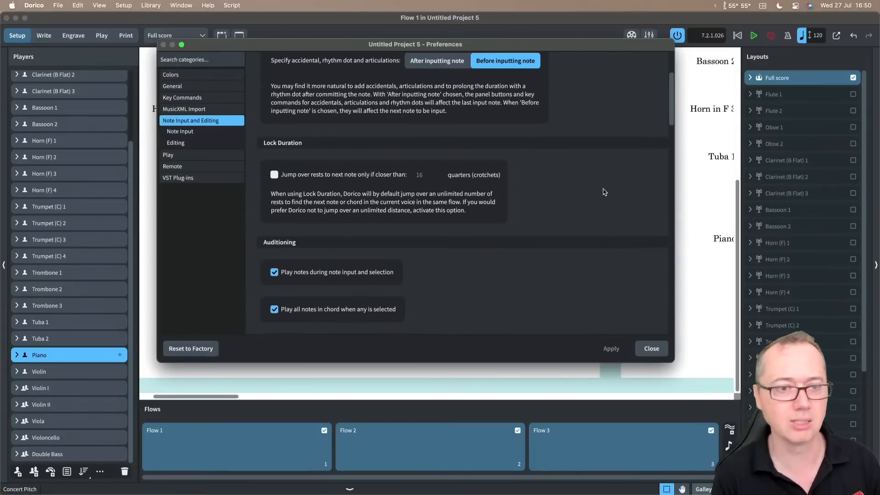
scroll(604, 192, down, 9)
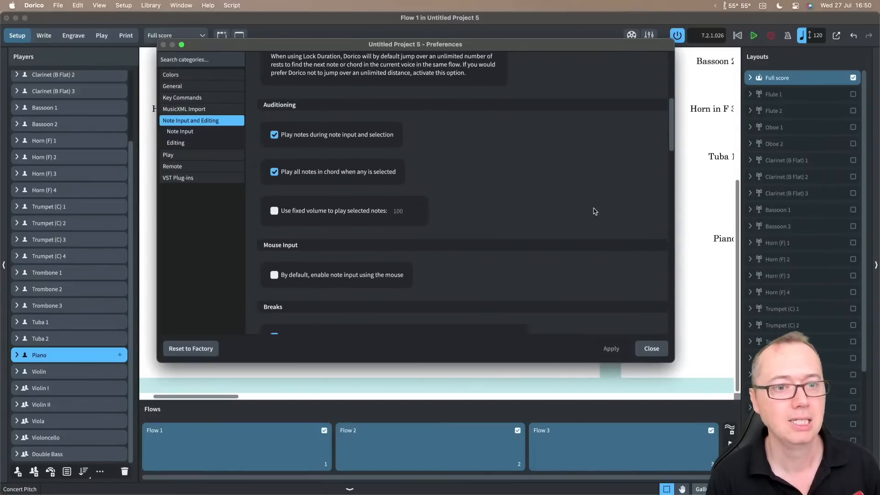
scroll(596, 211, down, 15)
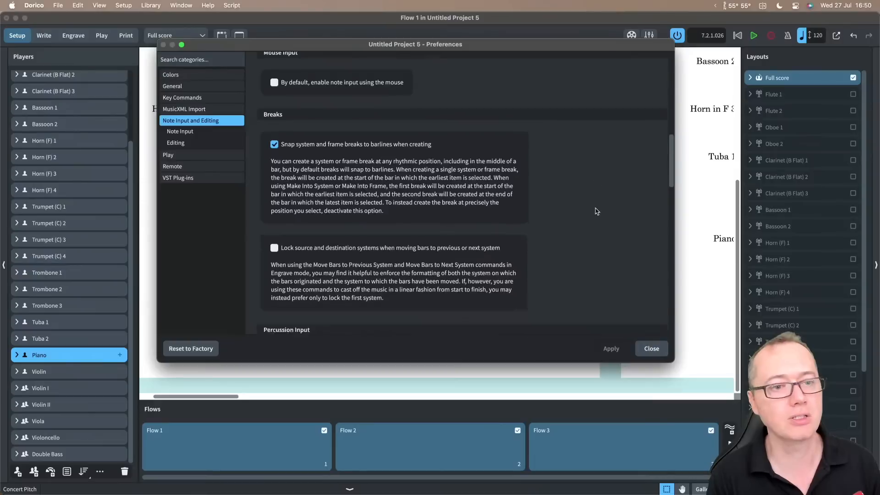
scroll(597, 211, down, 20)
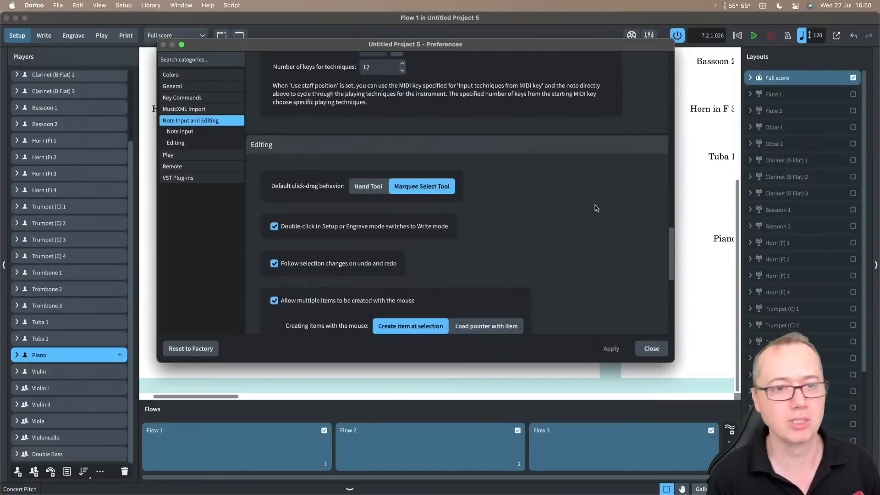
scroll(597, 208, down, 10)
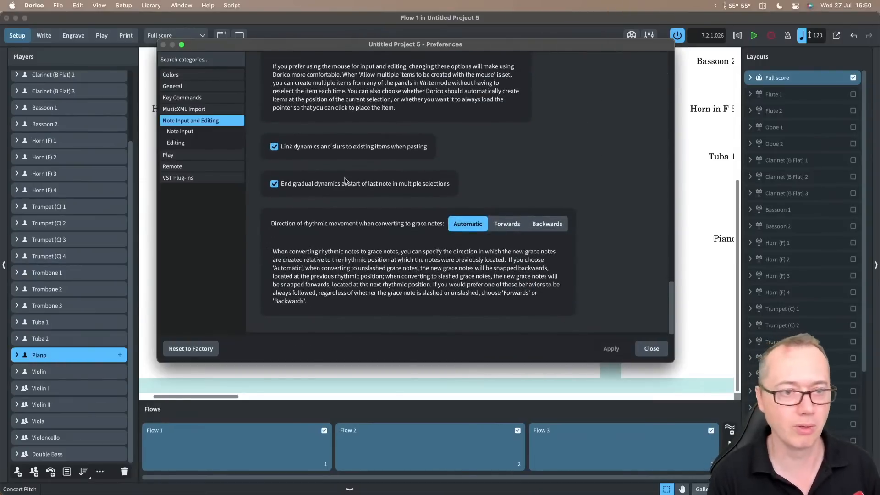
- Examine the Play preferences, from playback template and project activation through MIDI input devices and quantization to recording options, and close the preferences
click(196, 154)
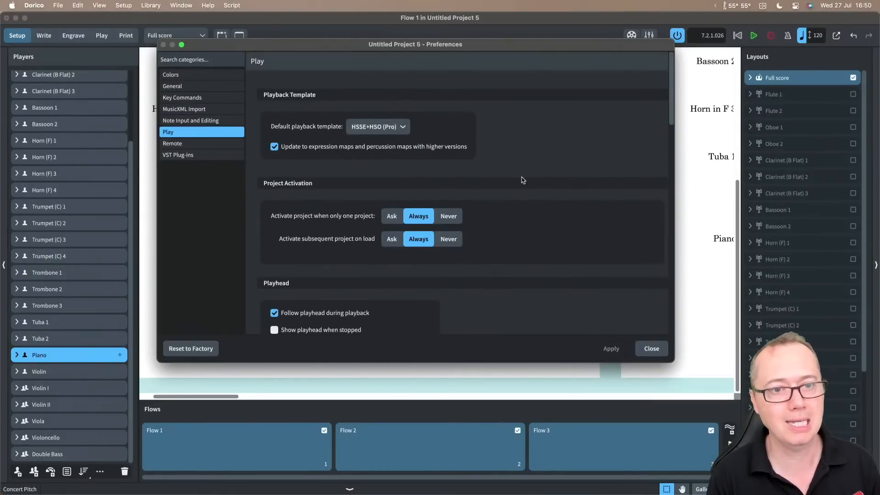
scroll(524, 180, down, 4)
scroll(524, 180, down, 12)
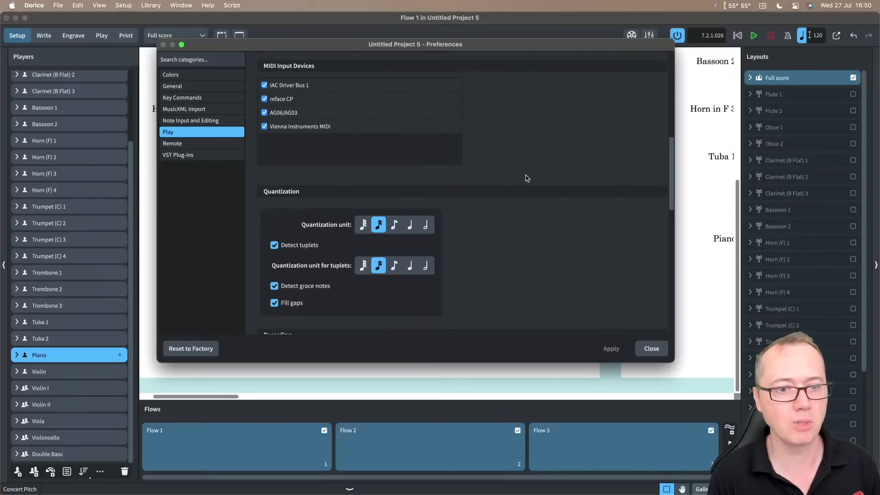
scroll(528, 179, down, 4)
scroll(529, 178, down, 8)
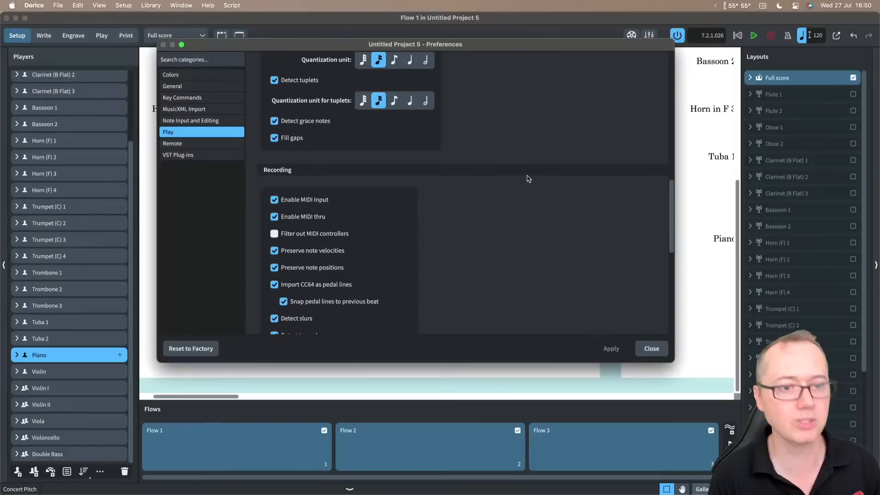
scroll(532, 199, up, 2)
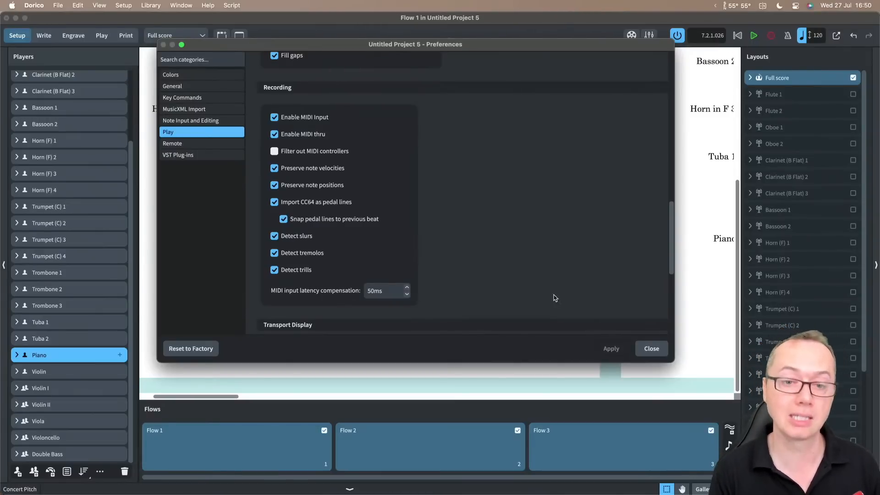
click(650, 349)
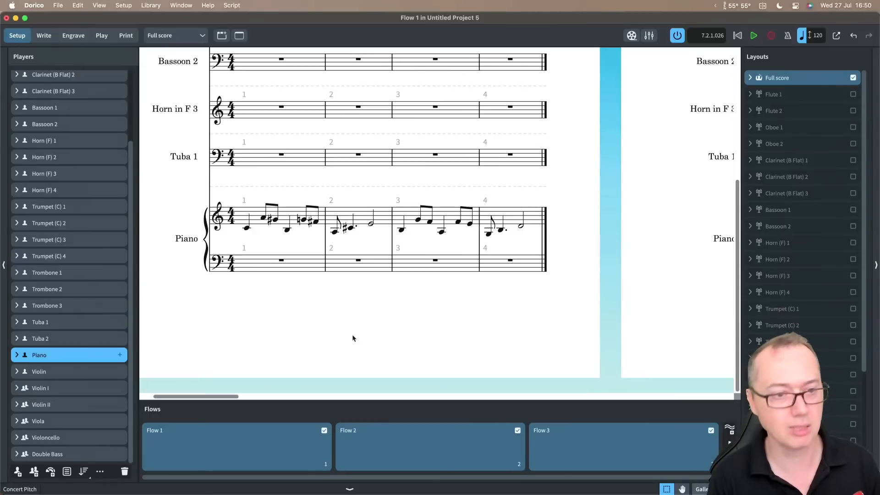
- Create a new project and add a single player holding the Woodwind sketch instrument
key(super)
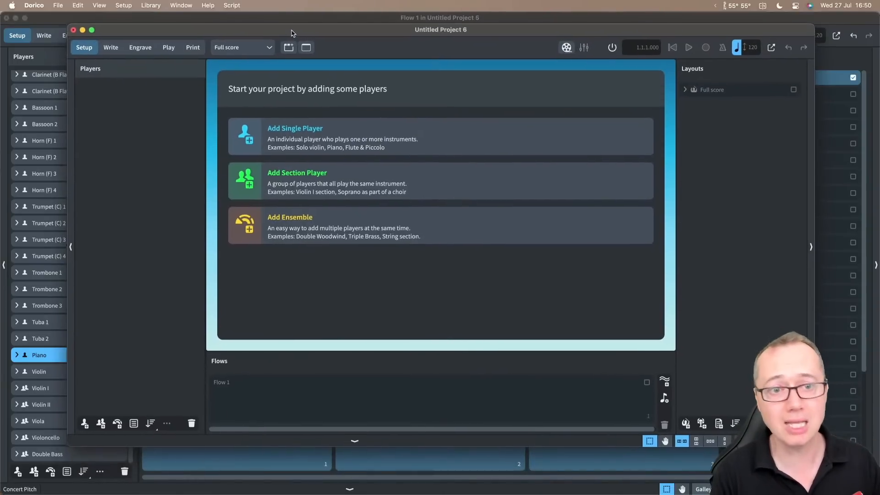
double_click(290, 33)
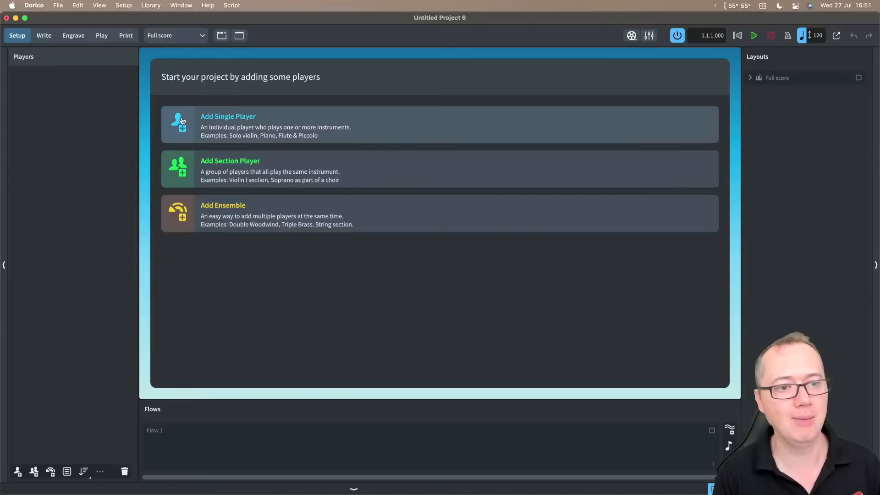
click(179, 127)
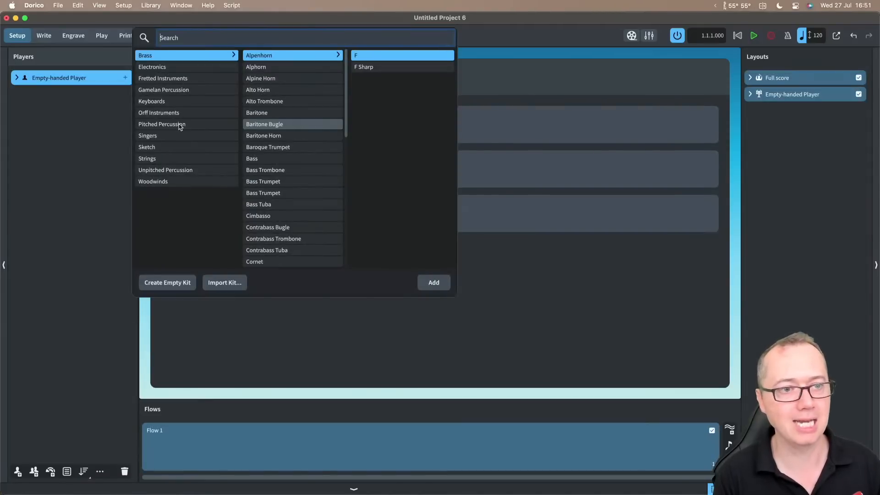
click(172, 146)
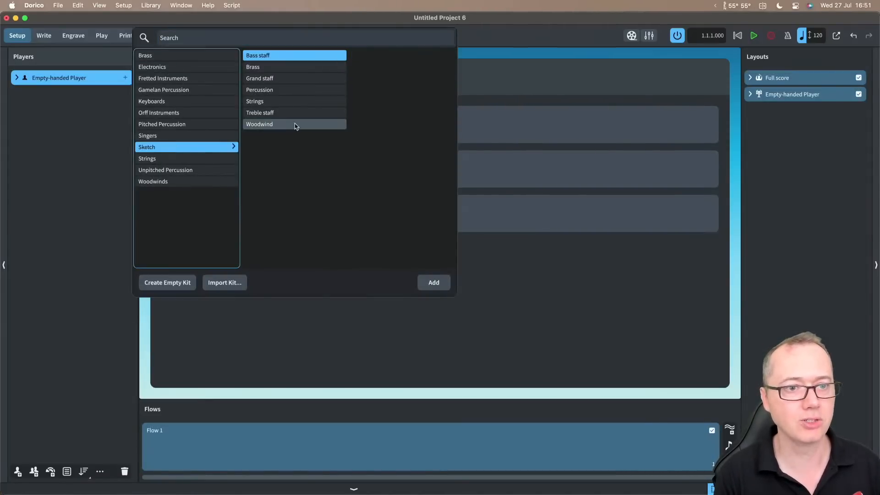
click(265, 67)
click(266, 100)
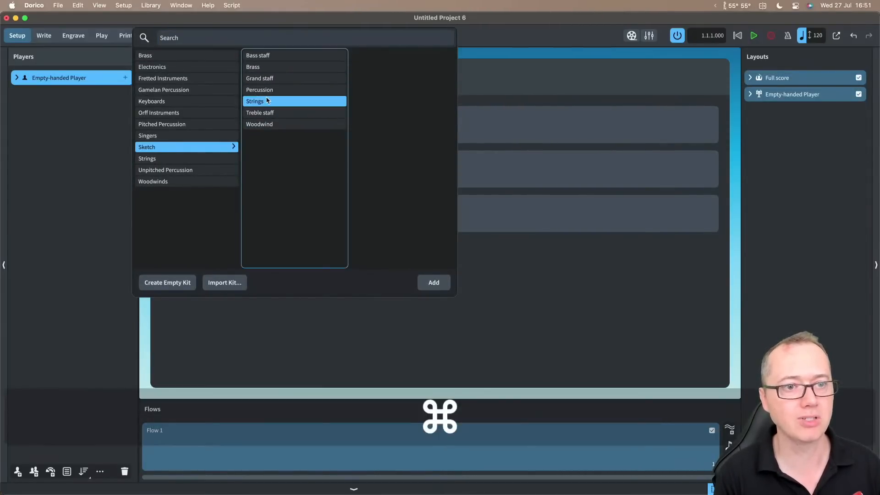
click(270, 125)
click(265, 68)
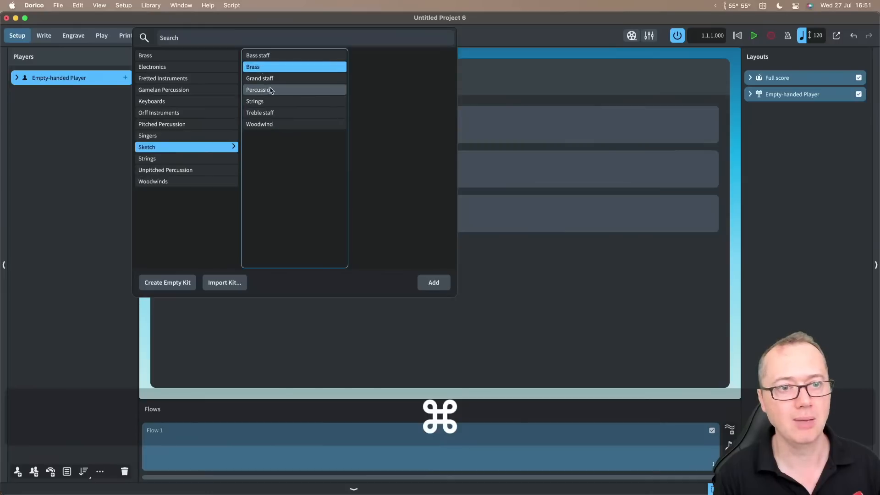
click(266, 124)
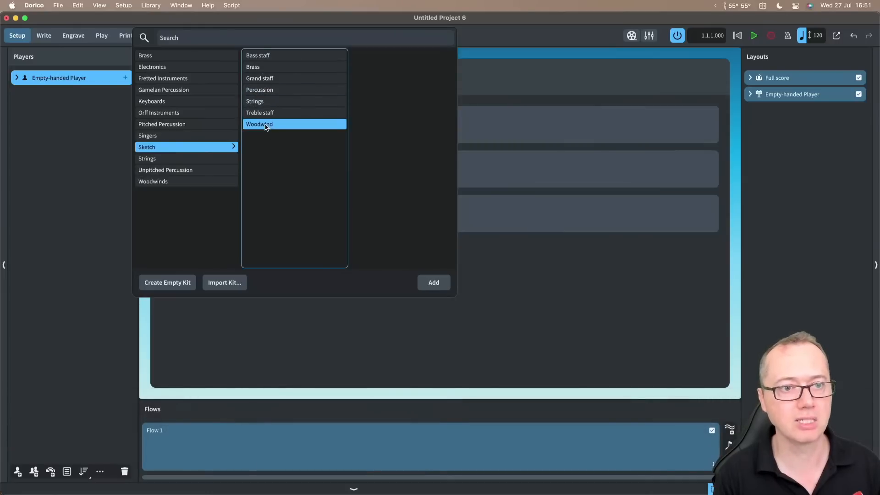
click(432, 282)
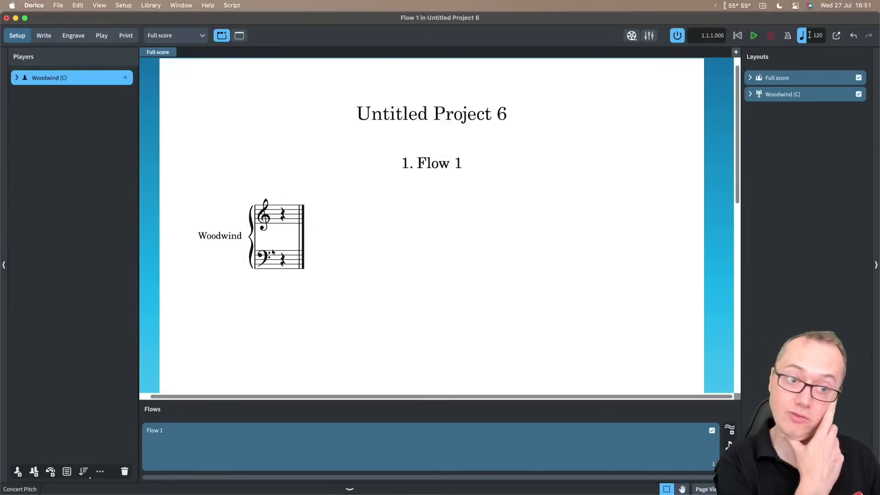
- Add a second single player holding the Brass sketch instrument
key(shift+p)
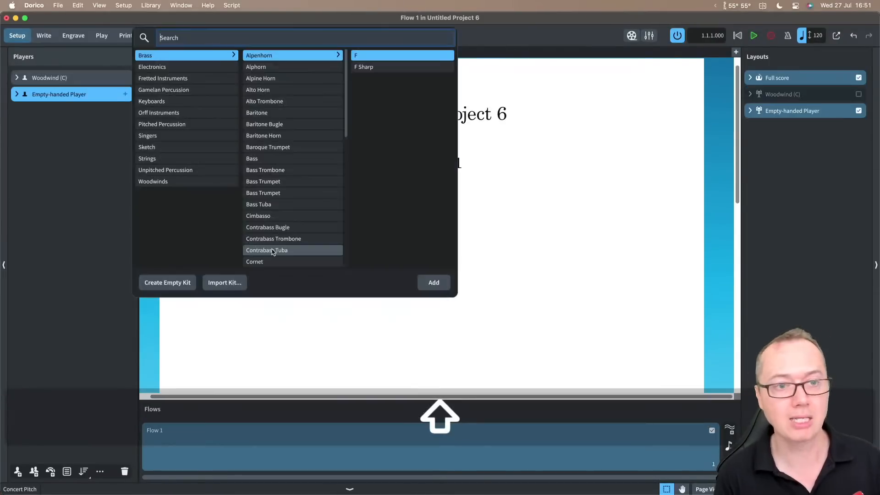
click(177, 148)
click(256, 67)
click(435, 283)
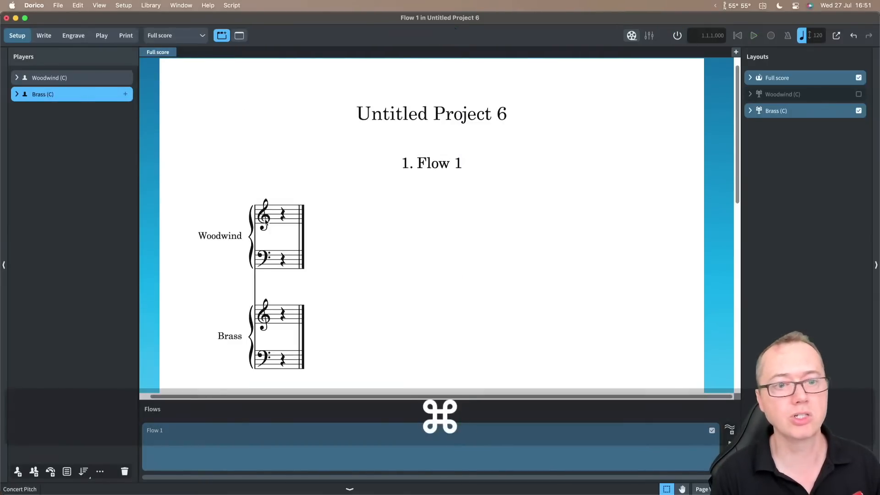
- In Write mode, enter the quarter notes C, D, E, F and G on the Brass treble staff
key(super+2)
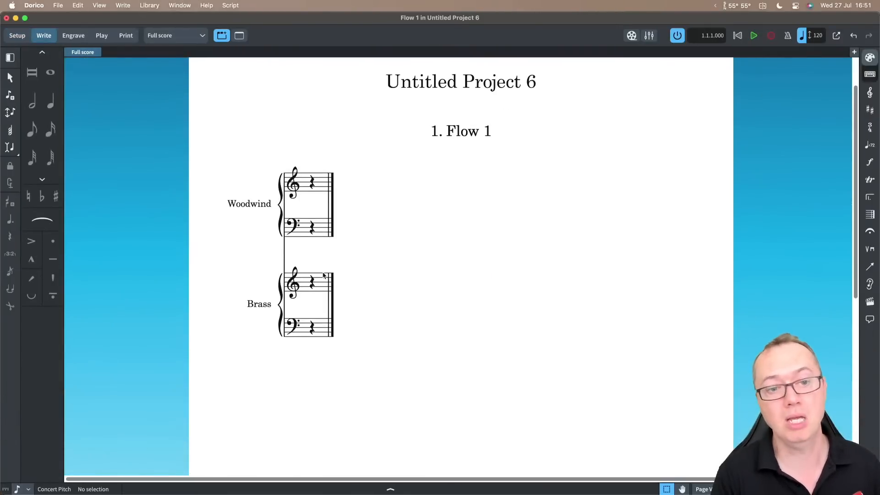
double_click(311, 279)
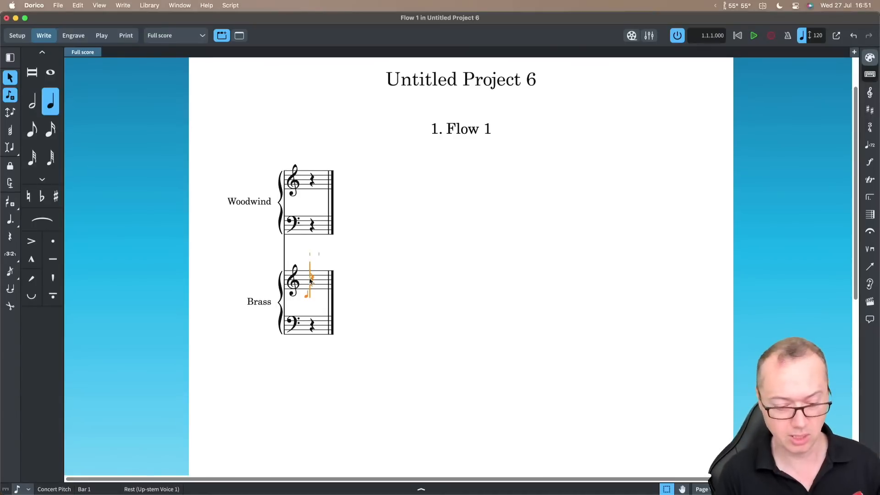
key(c)
key(d)
key(e)
key(f)
key(g)
key(Escape)
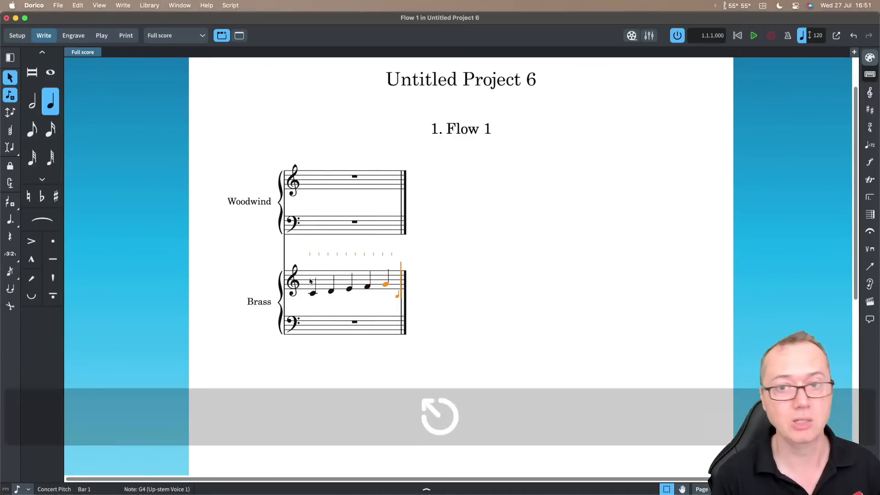
- Enter a quarter-note chord of C4, E4, G4 and B4 at the start of the Woodwind treble staff
click(314, 293)
click(330, 294)
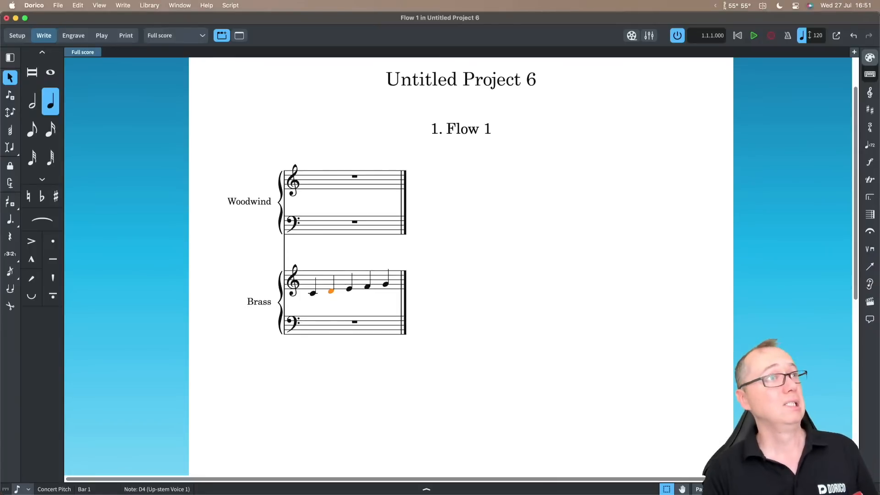
key(Up)
key(Up)
key(Return)
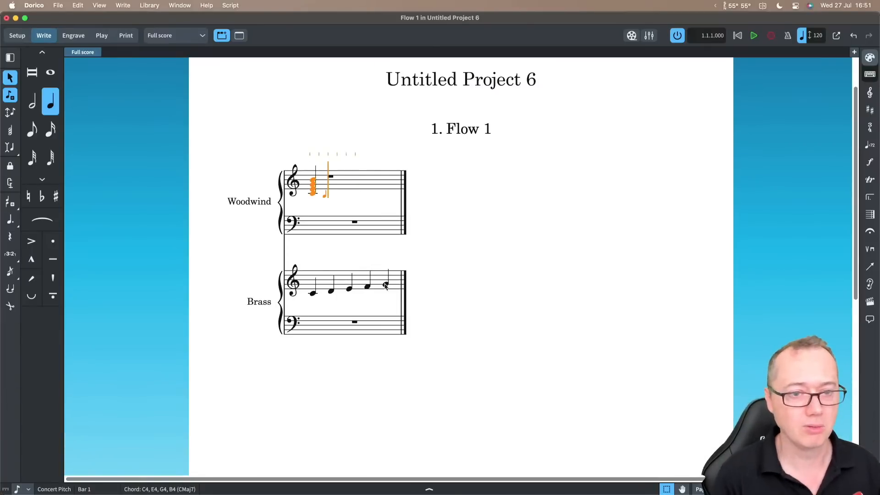
key(Escape)
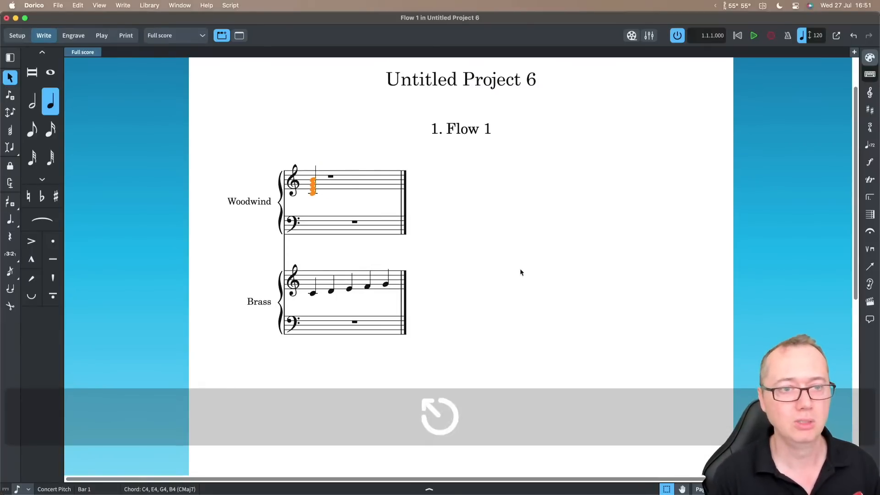
- Add the preset Single Woodwind ensemble of flute, oboe, clarinet and bassoon in Setup mode
key(super+1)
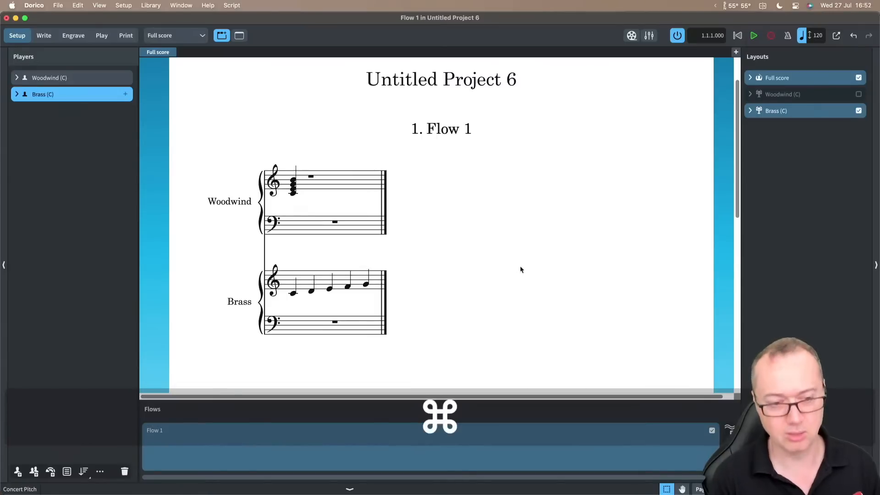
click(50, 472)
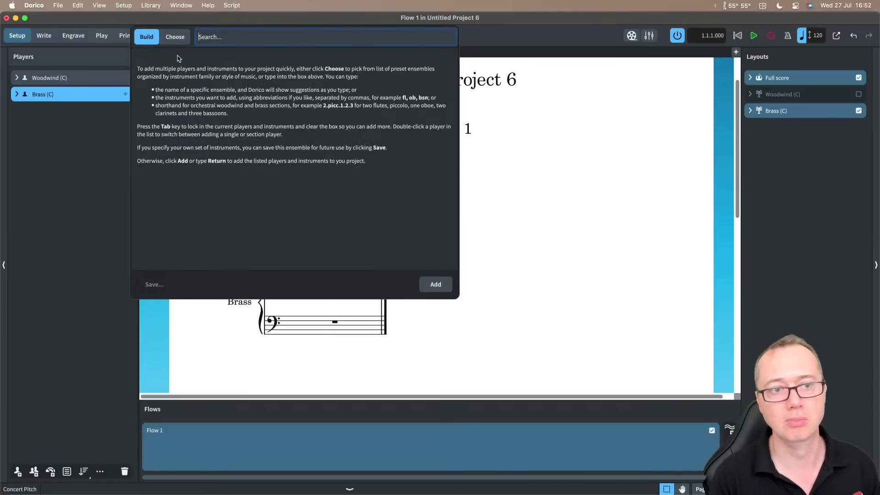
click(175, 40)
click(165, 79)
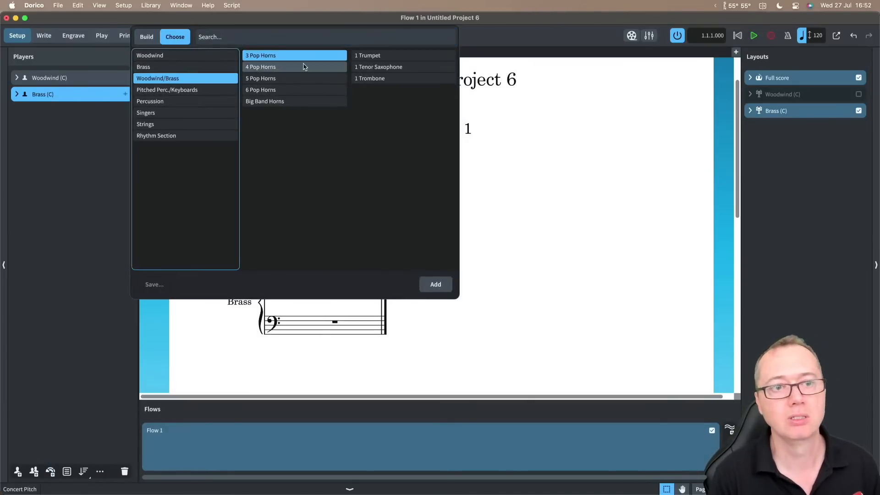
click(170, 59)
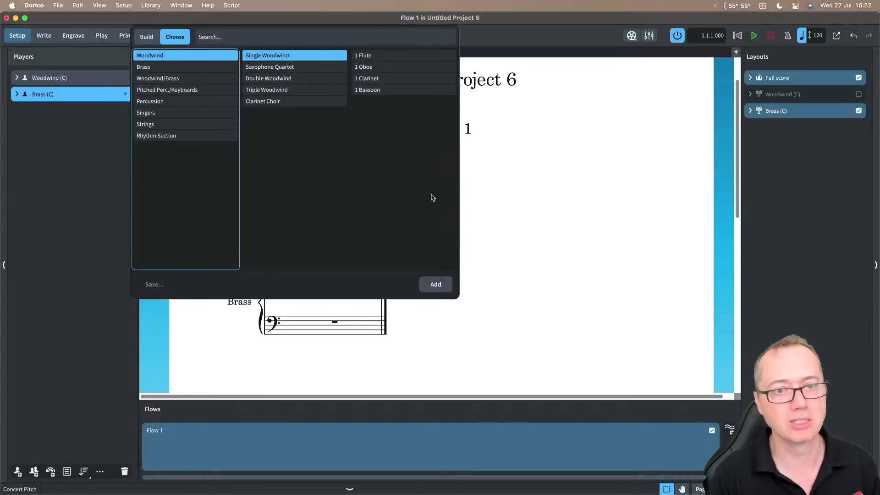
click(436, 285)
- Extend note input from Flute down to Bassoon and spread the quarter-note chord C4, E4, G4, B4 across the four staves
key(super+2)
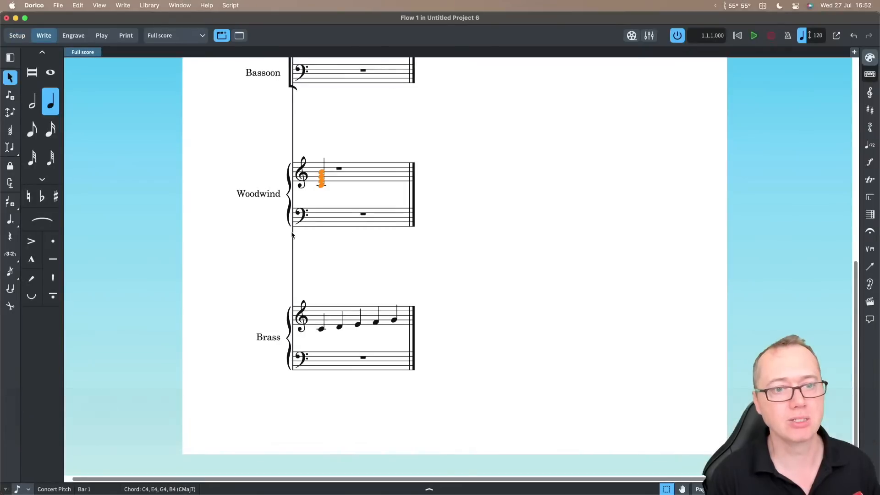
scroll(329, 191, up, 3)
scroll(314, 106, up, 5)
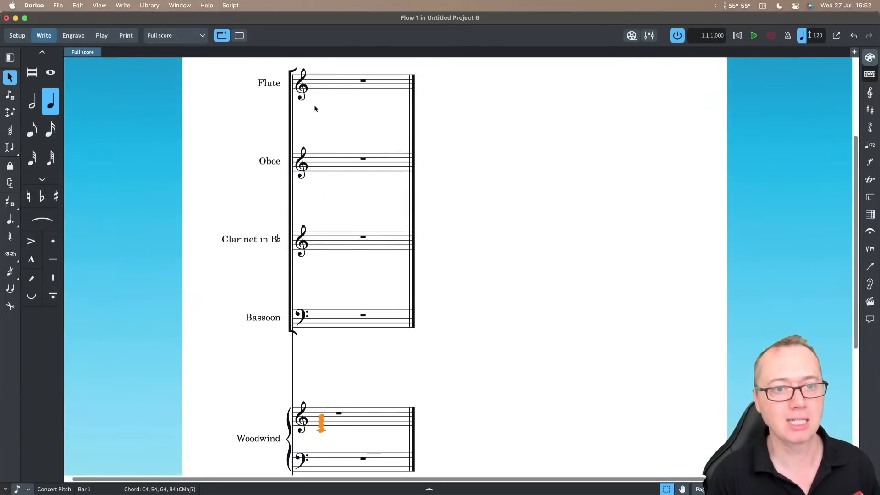
scroll(315, 106, down, 1)
click(342, 111)
key(Return)
key(shift+Down)
key(shift+Down)
key(shift+Down)
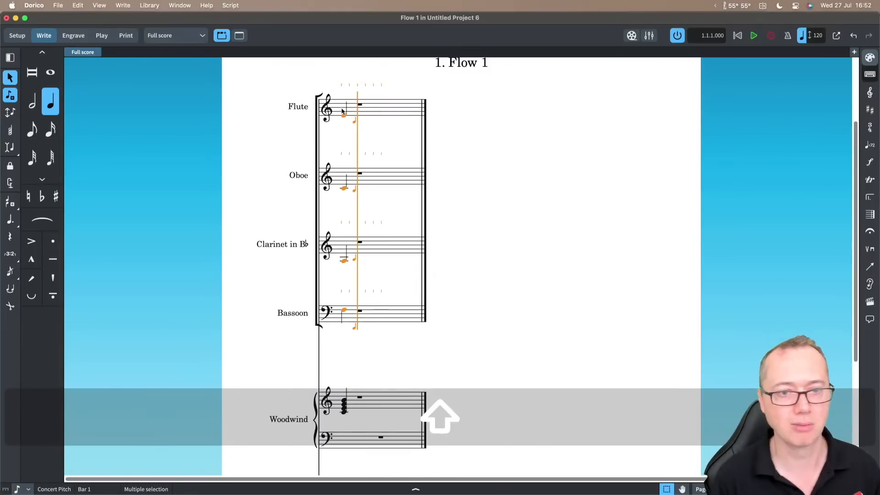
key(Escape)
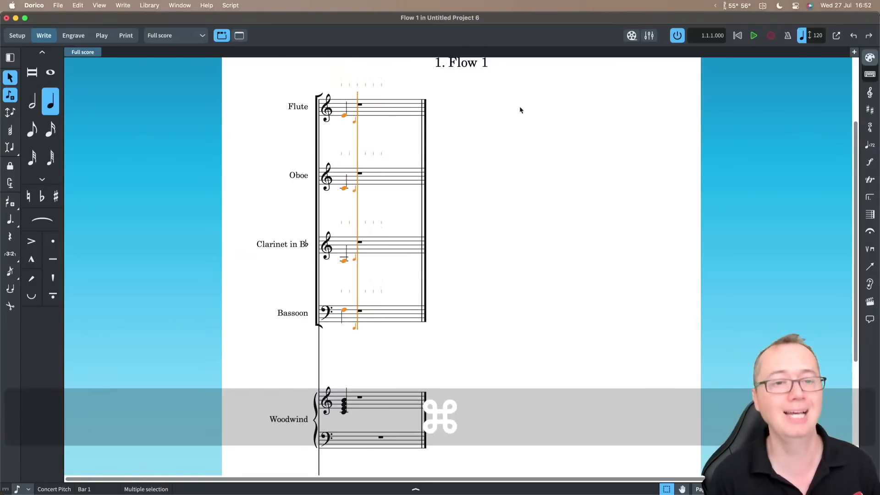
key(super+z)
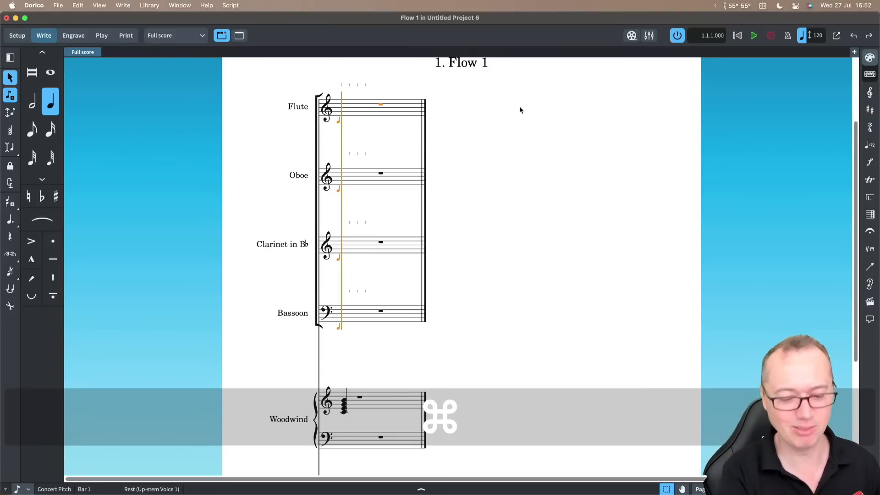
key(super+shift+z)
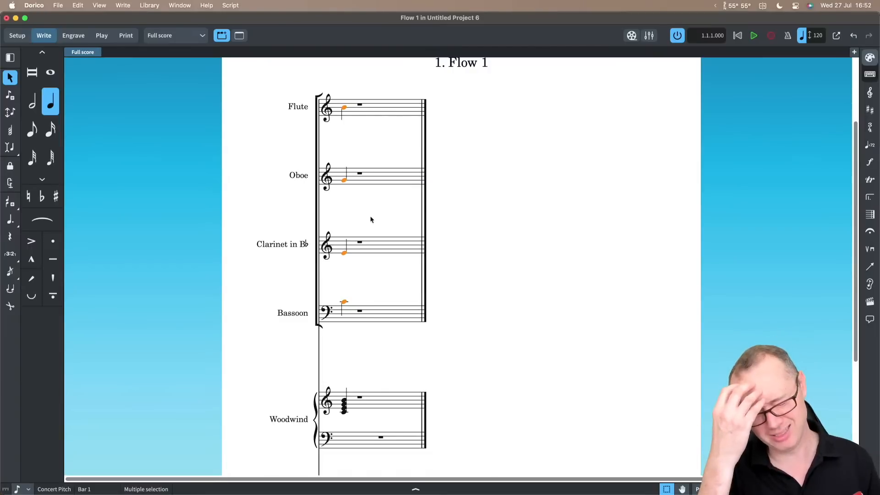
- Add a 4/4 time signature at the start of the flow
click(365, 110)
key(Return)
key(Right)
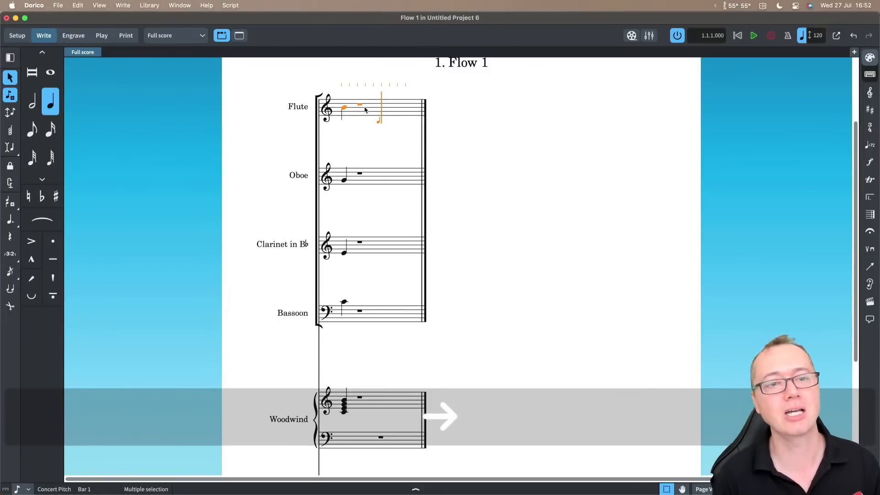
key(Escape)
key(shift+m)
text(4)
key(Return)
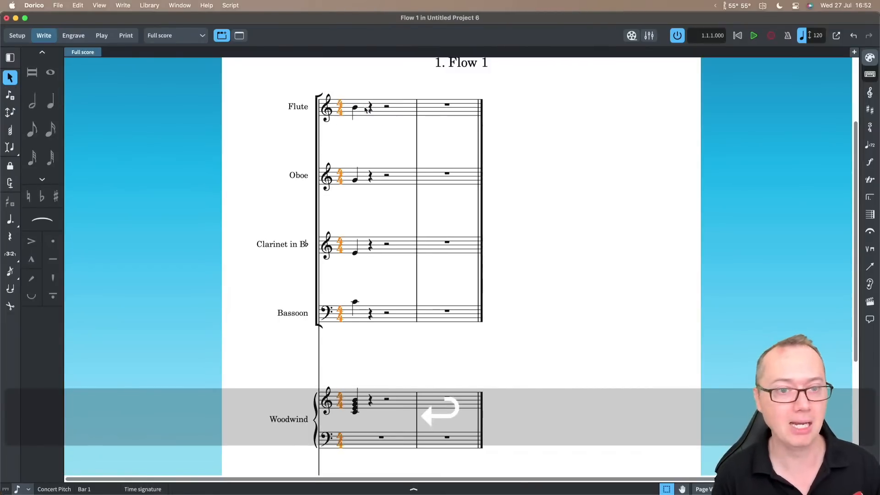
- Try a quarter-note chord of C4 and E4 at the start of bar 2 on the Flute staff, and undo it
double_click(430, 112)
key(Left)
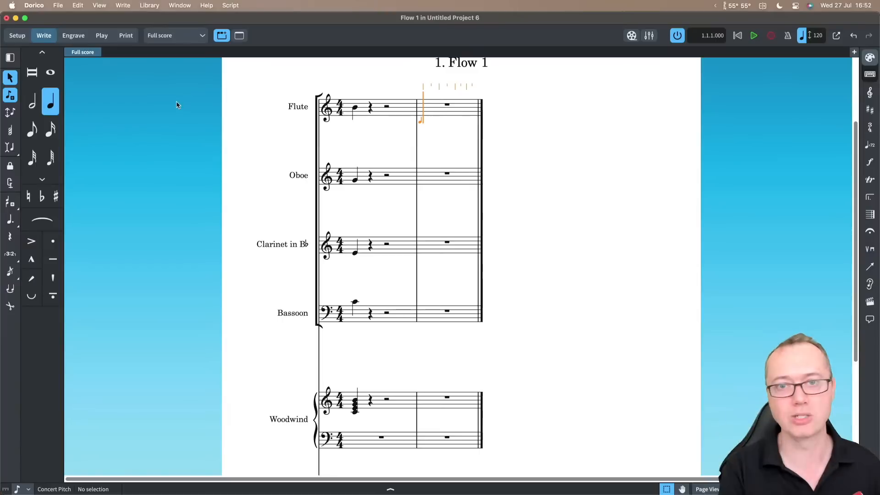
key(c)
key(shift+alt+e)
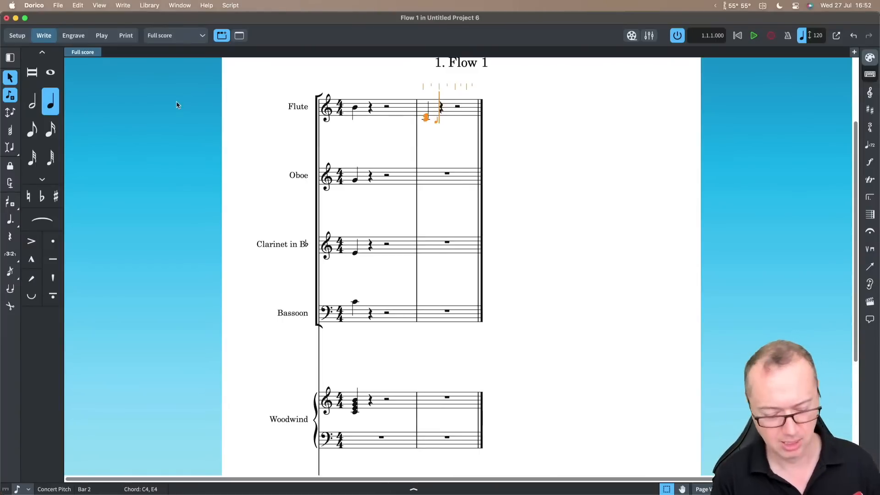
key(super+z)
- Enter two half-note chords in bar 2 of the Flute staff, specifying pitch before duration, and end note input
key(k)
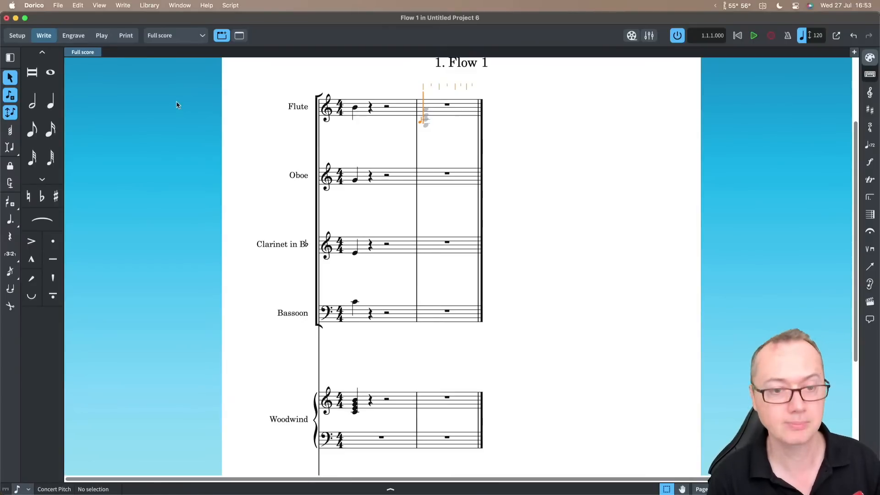
key(7)
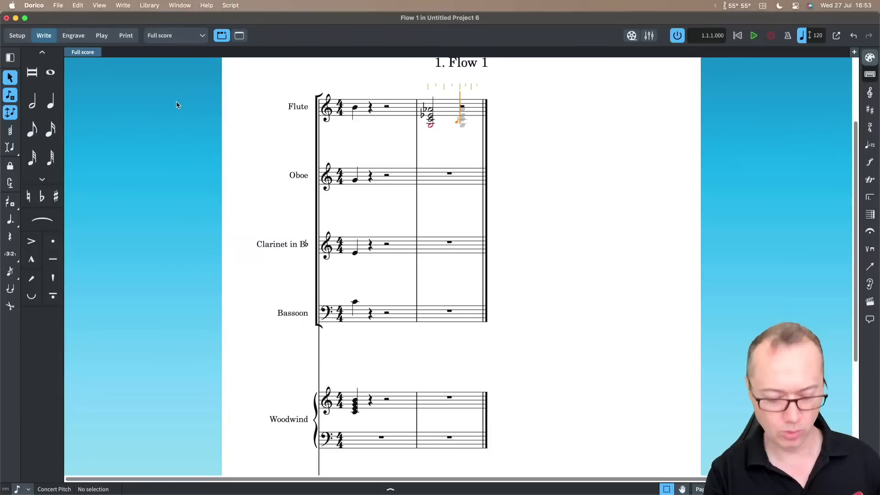
key(6)
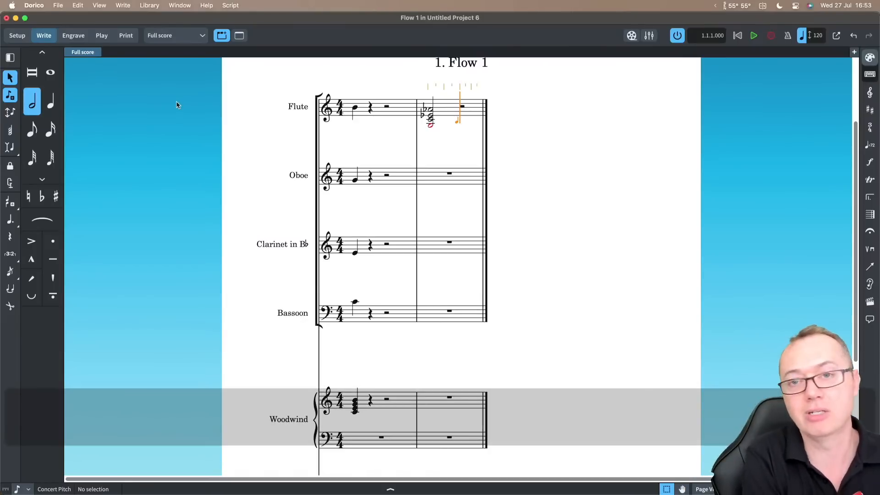
key(k)
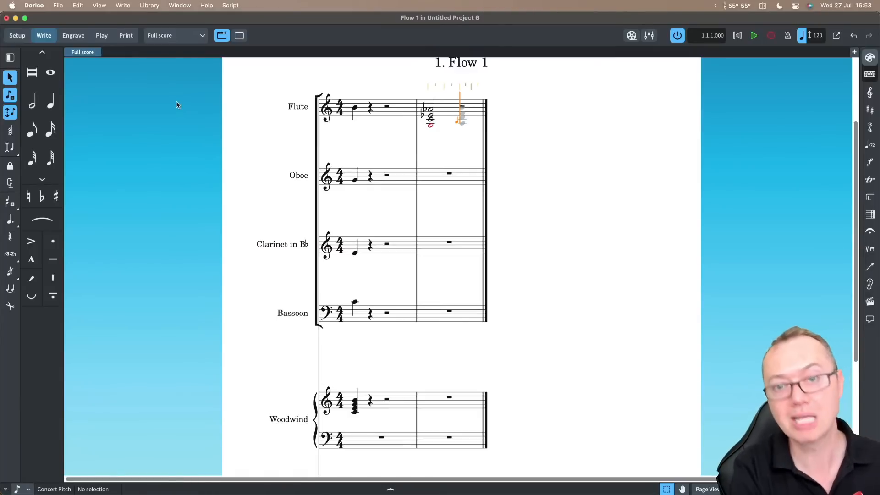
key(7)
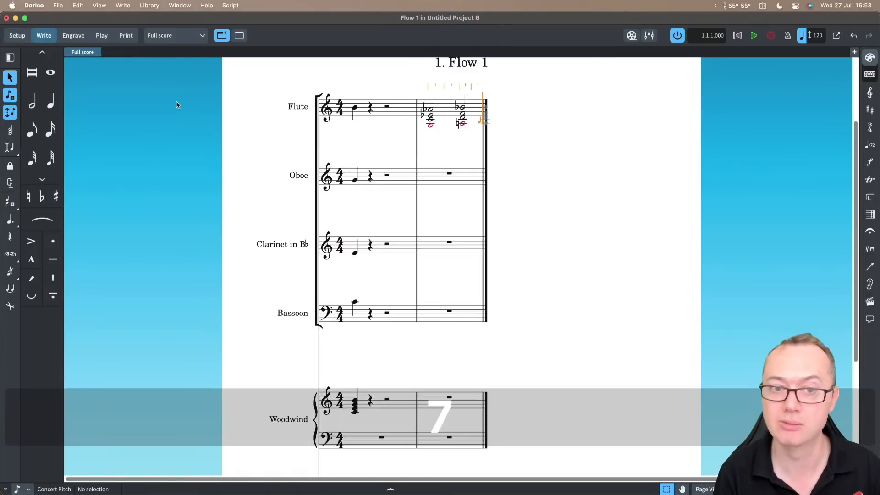
key(k)
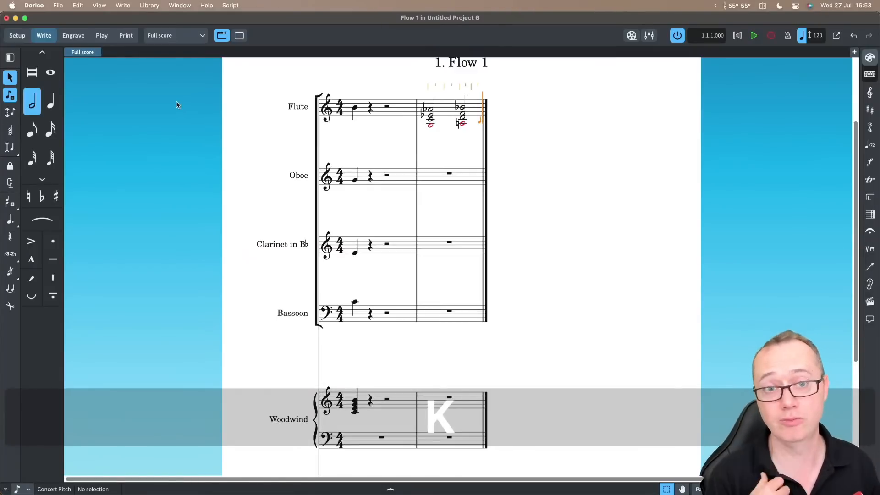
key(Return)
- Review the Note Input and Editing preferences for specifying pitch before or after duration
key(super+comma)
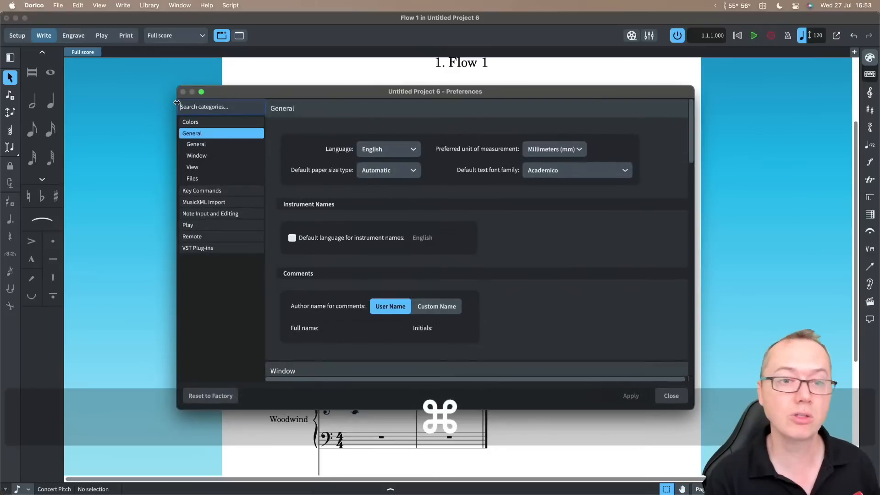
click(197, 213)
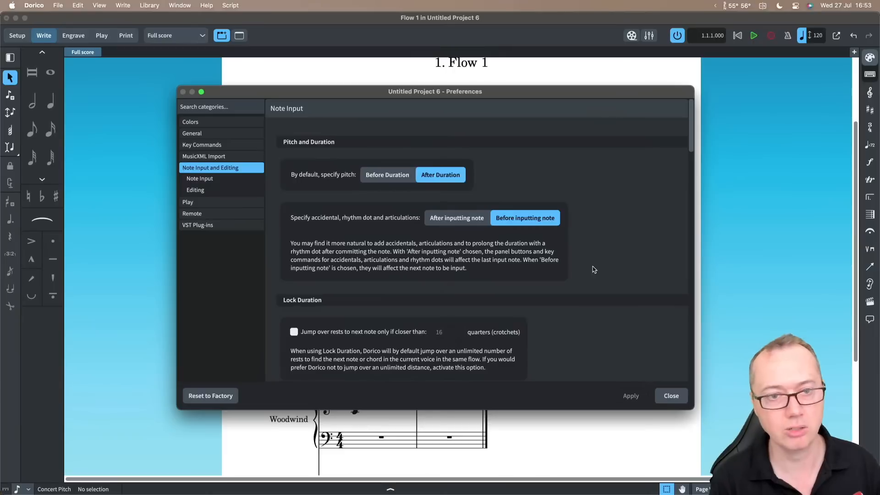
key(Escape)
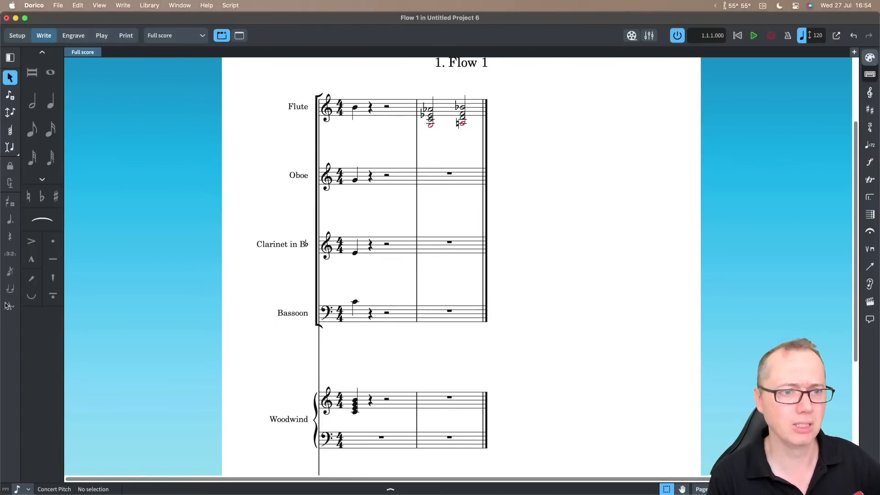
- Apply the NotePerformer playback template to the project in Play mode
click(110, 33)
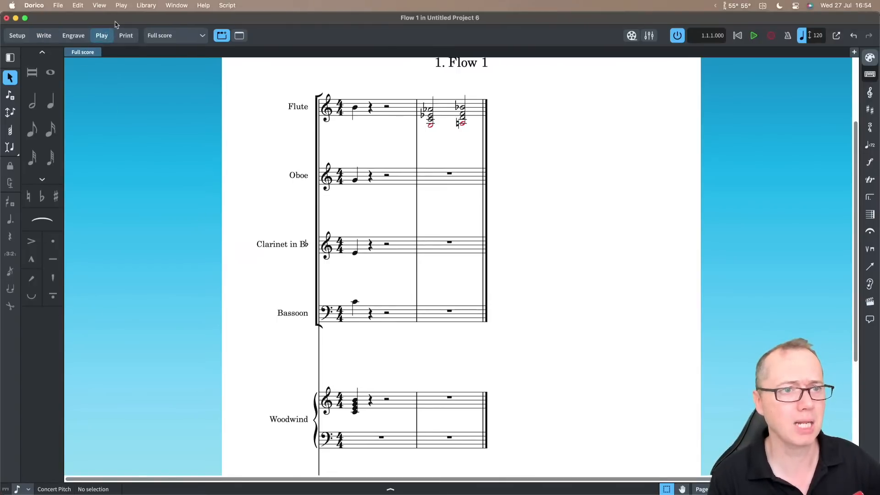
click(121, 5)
click(166, 242)
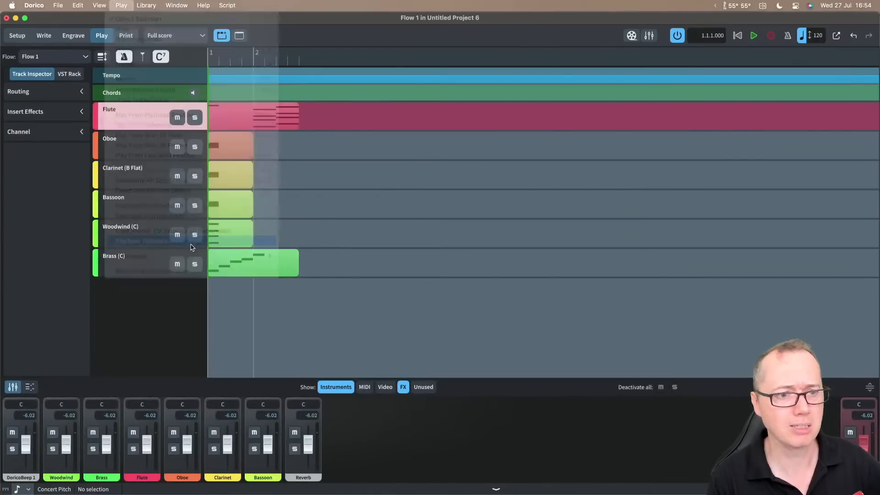
scroll(369, 275, down, 5)
scroll(370, 274, down, 3)
click(360, 225)
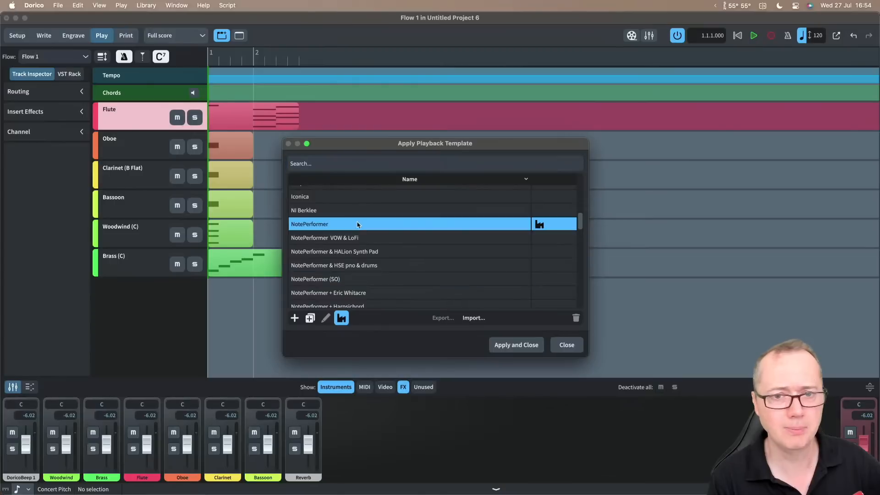
click(491, 349)
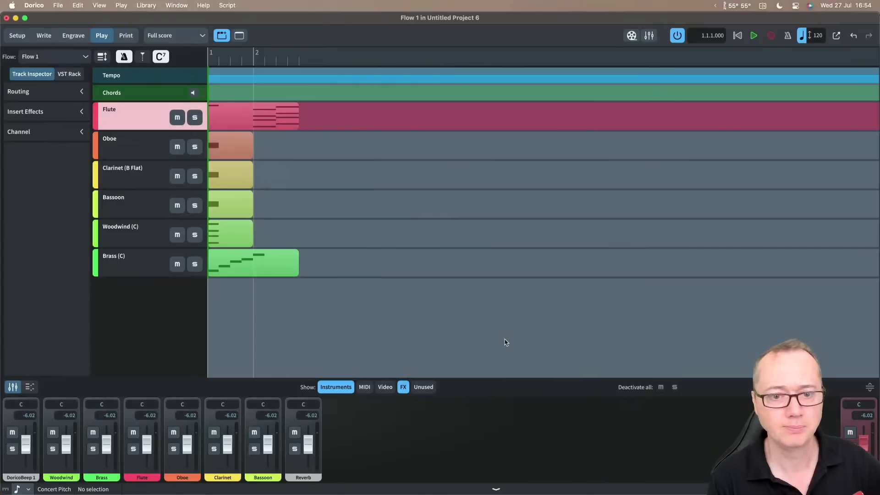
- Inspect the instrument channels loaded in the NotePerformer plug-in of the VST Rack
click(72, 76)
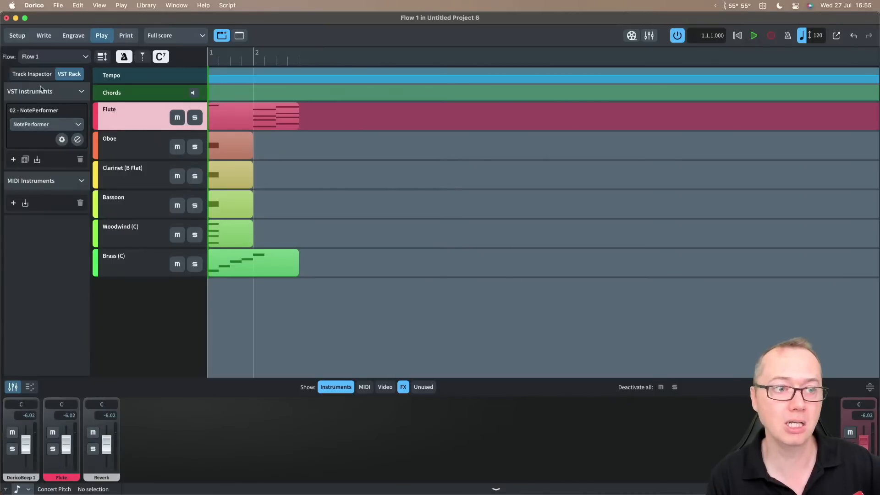
click(77, 141)
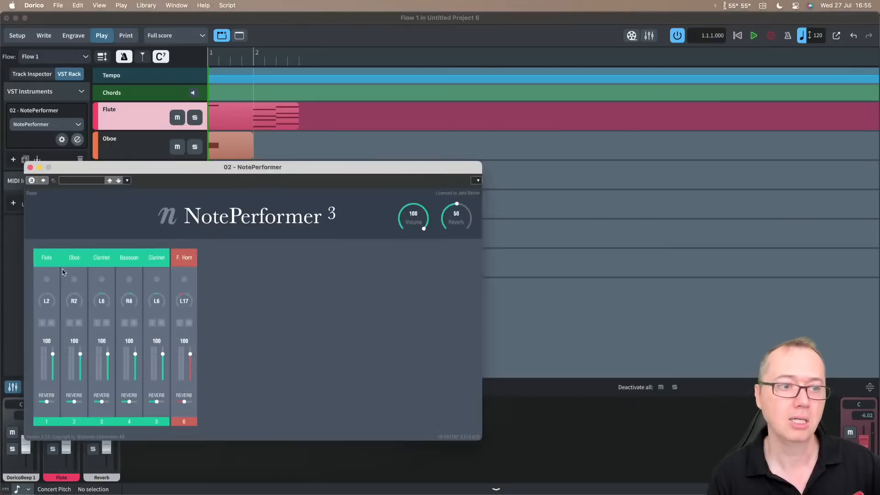
click(30, 167)
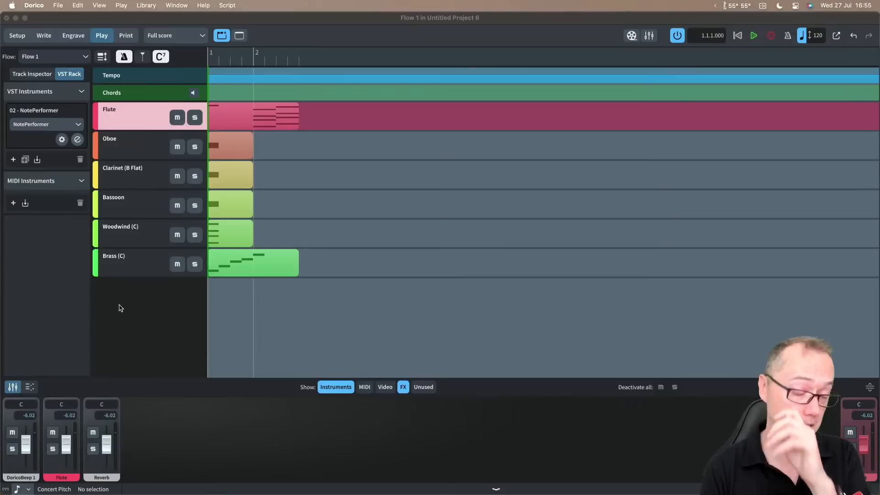
- Apply the NotePerformer (SO) playback template to the project
click(121, 6)
click(144, 241)
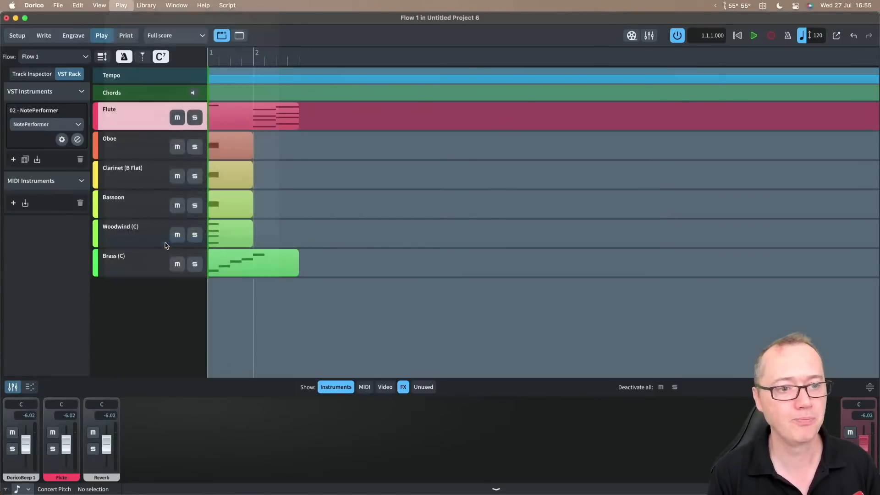
scroll(400, 275, down, 10)
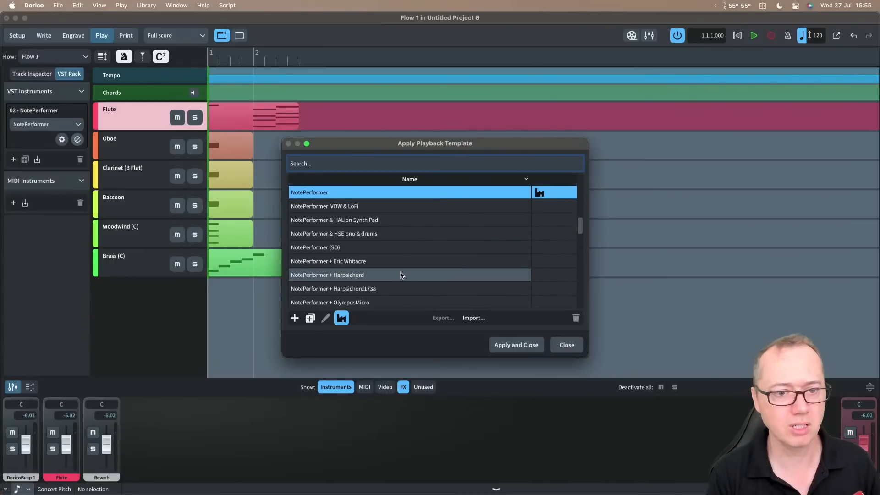
click(365, 230)
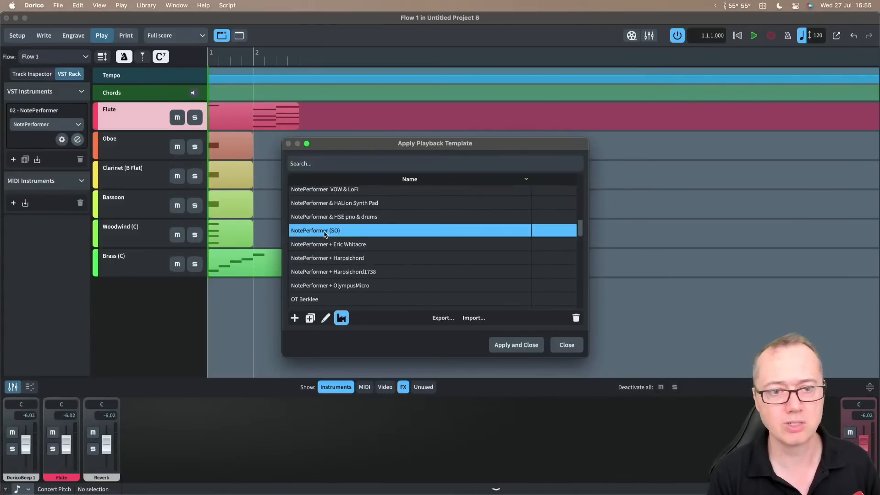
click(515, 345)
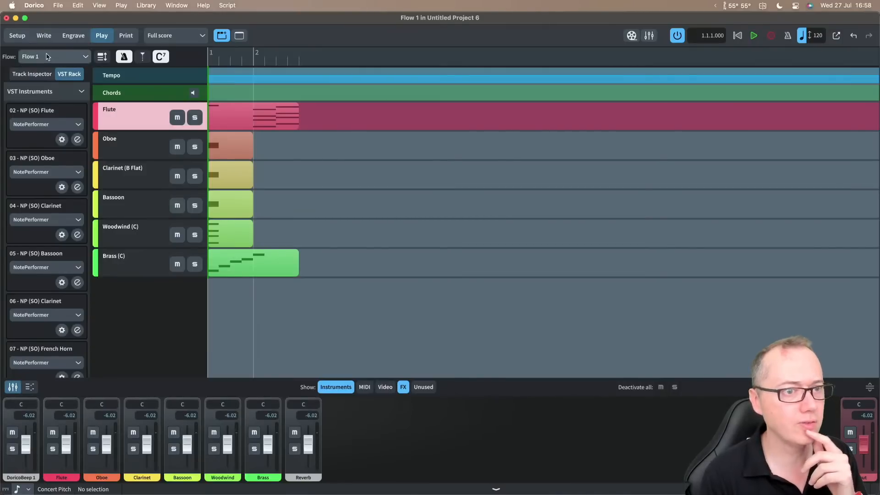
- Return to Write mode and switch to the open project Untitled Project 5
click(44, 35)
scroll(502, 185, up, 4)
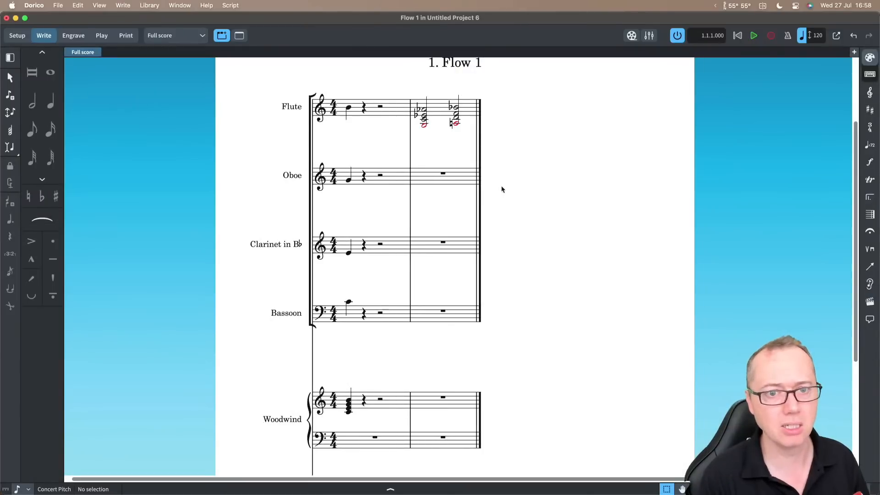
click(183, 9)
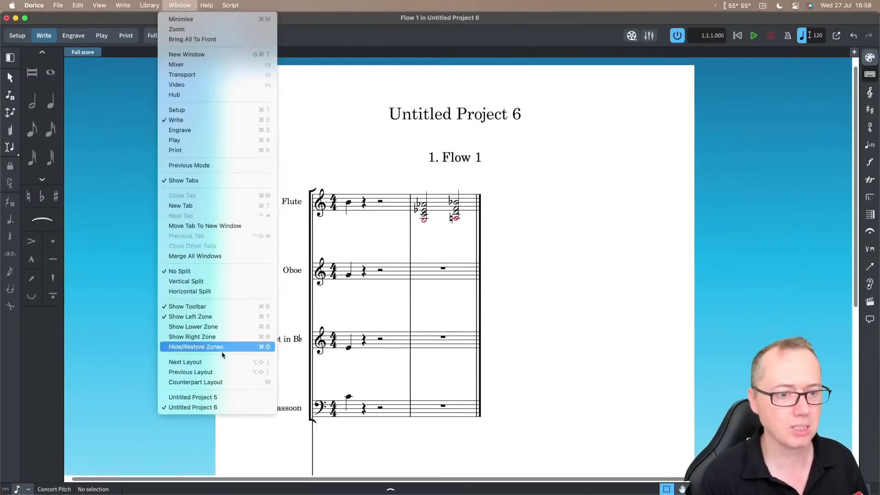
click(217, 398)
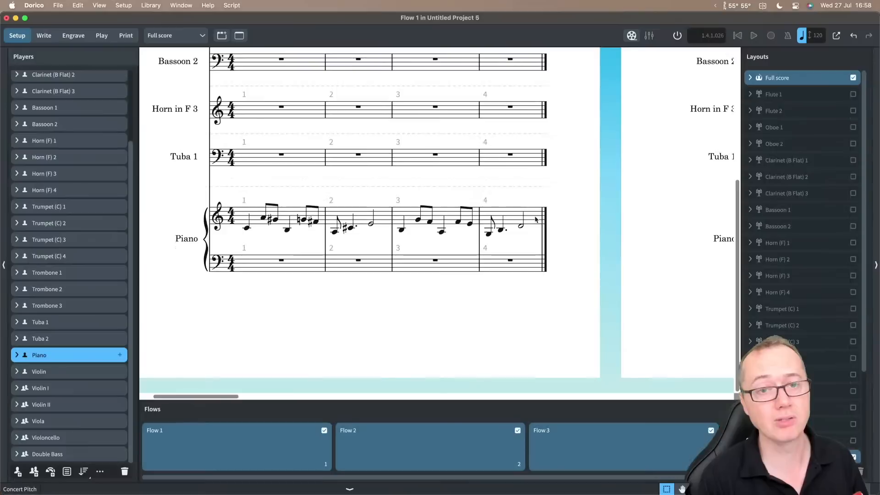
- In Write mode, trim the empty bars from bar 9 onward off the end of Flow 2
scroll(513, 180, up, 2)
scroll(512, 180, right, 10)
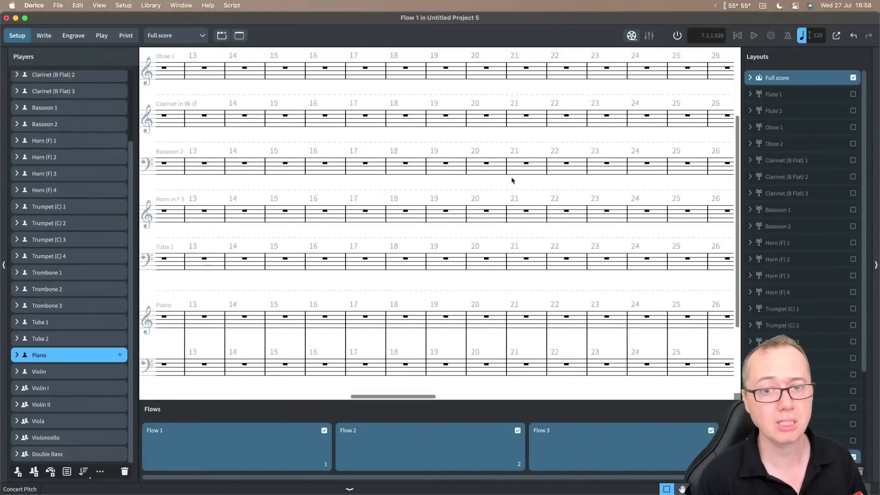
scroll(511, 188, down, 1)
scroll(507, 189, left, 10)
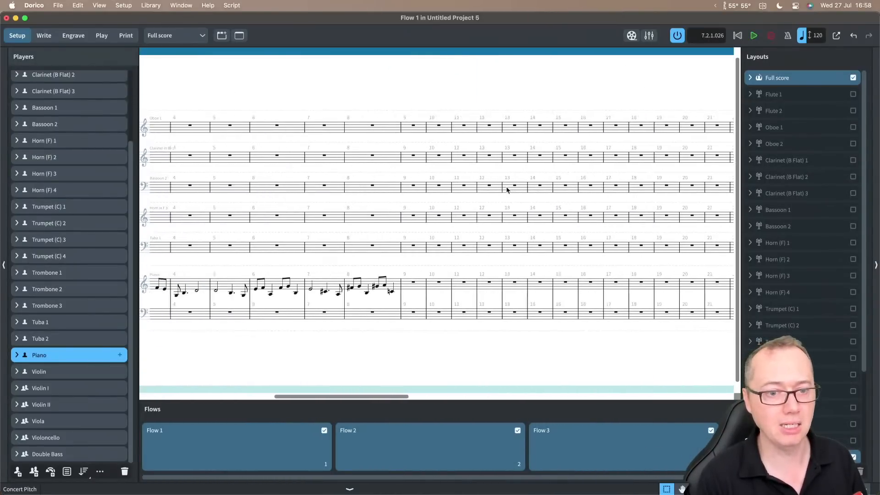
scroll(389, 273, left, 4)
scroll(500, 302, right, 4)
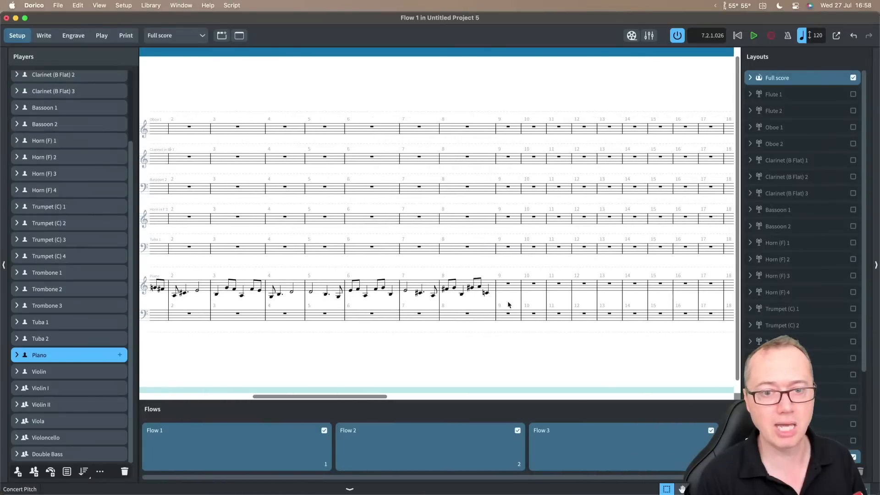
key(super+2)
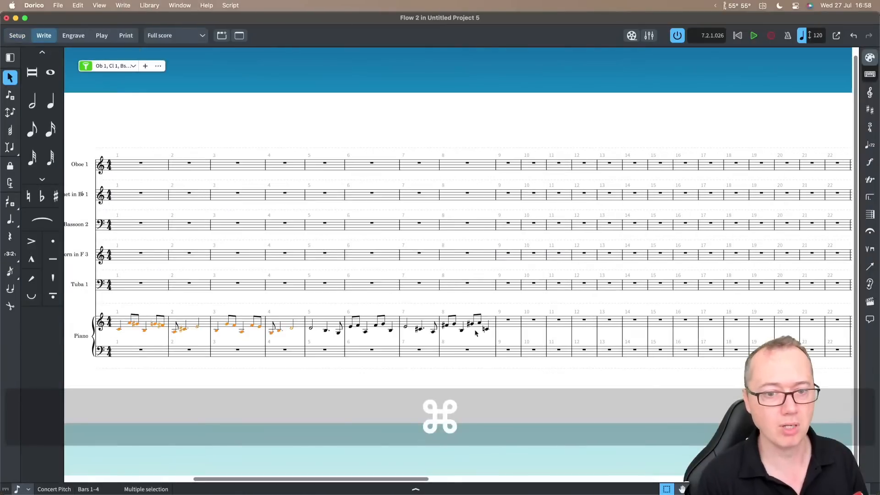
click(503, 325)
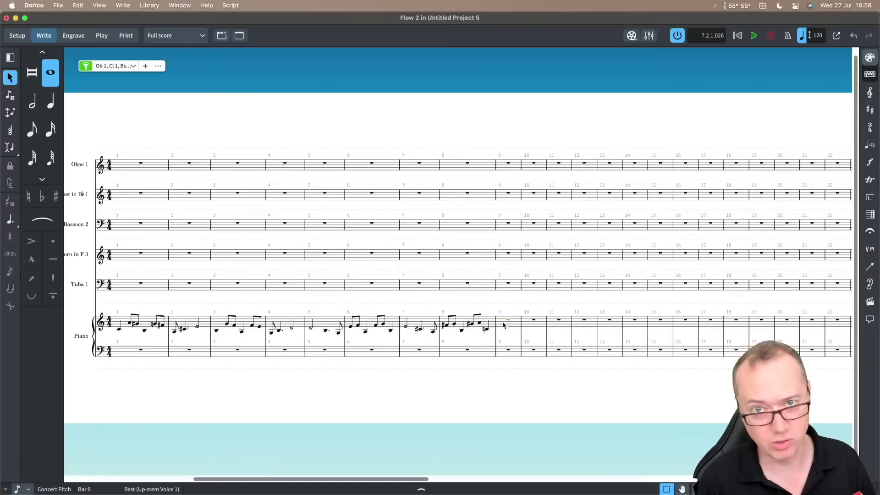
key(shift+b)
text(trim)
key(Return)
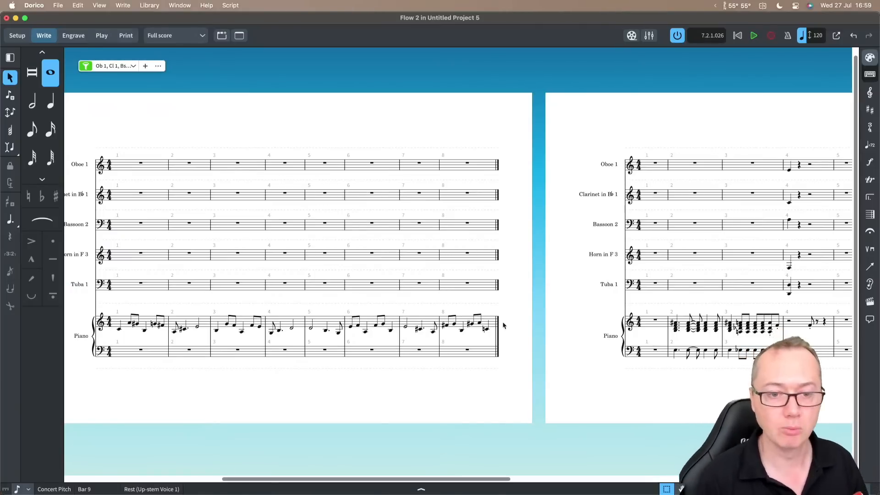
- Examine the Piano chords in Flow 3 together with the instrument staves above them
key(super+alt+2)
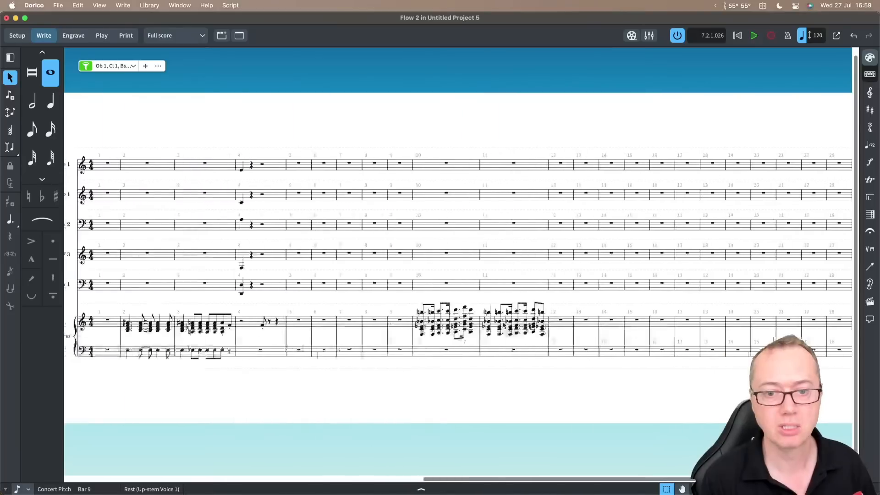
scroll(503, 325, left, 5)
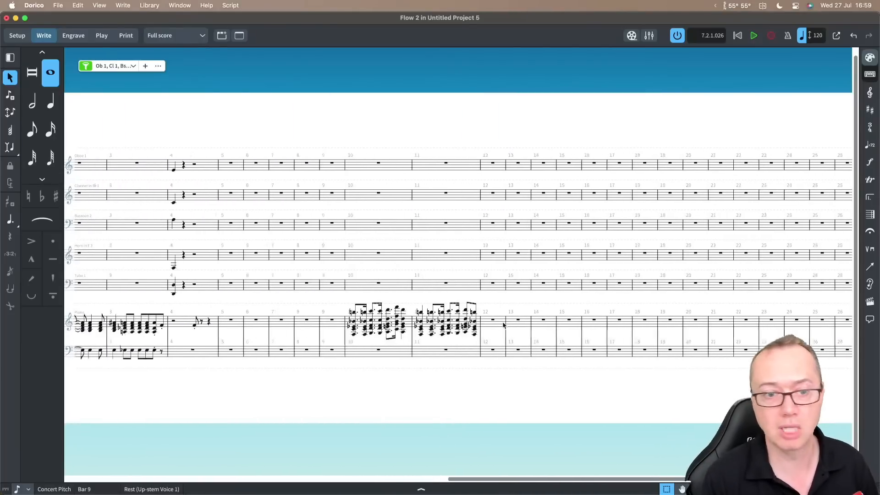
key(z)
key(z)
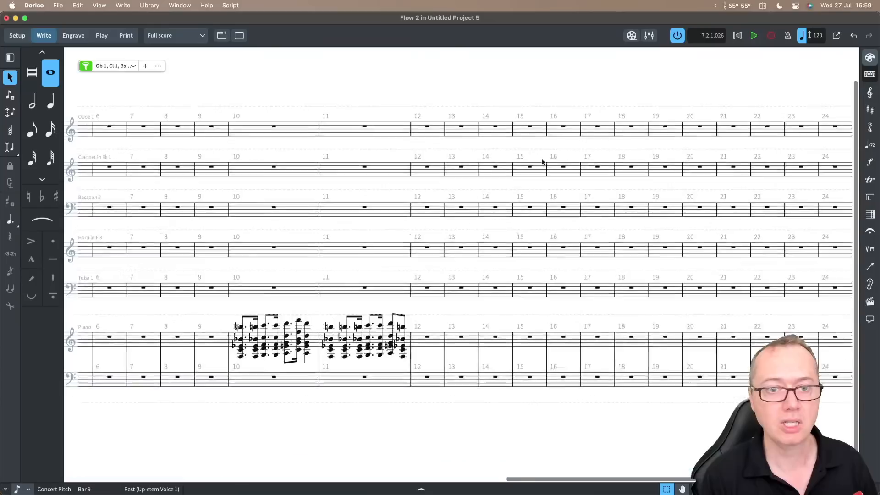
scroll(542, 162, left, 7)
scroll(542, 162, up, 3)
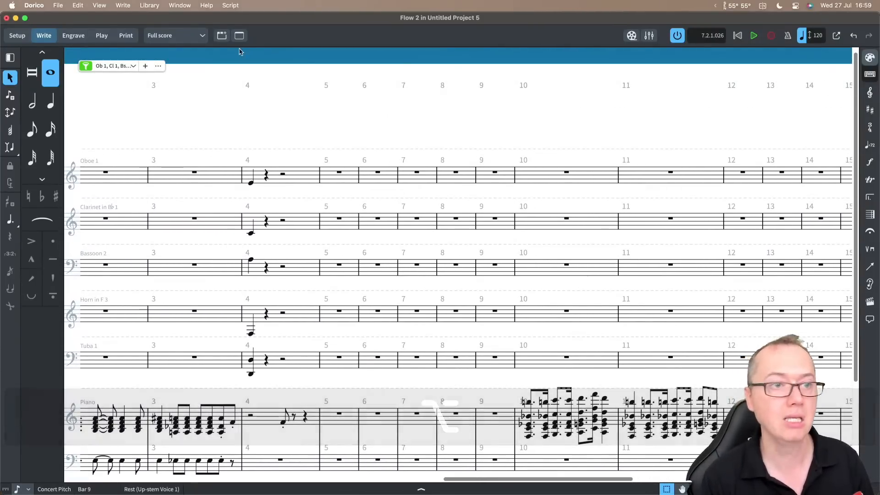
- Delete the empty bars 5 to 9 between the Piano passages in Flow 3 through the system track
click(100, 5)
click(108, 61)
click(337, 87)
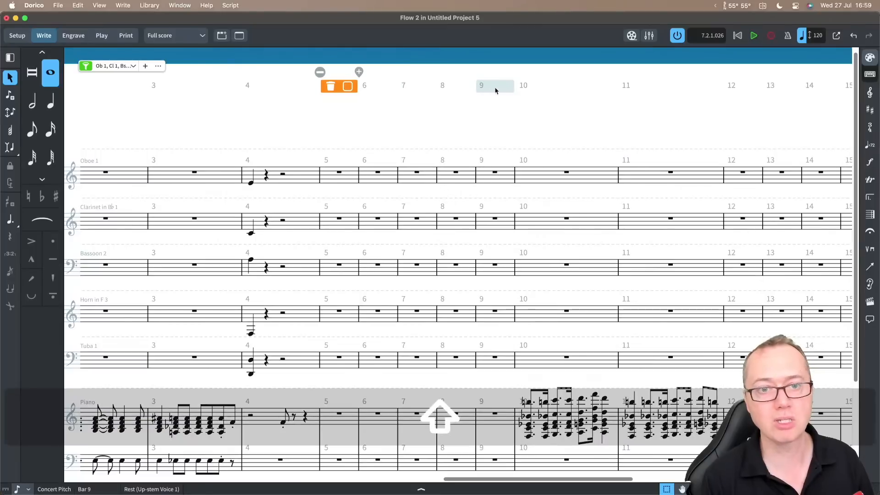
shift+click(495, 87)
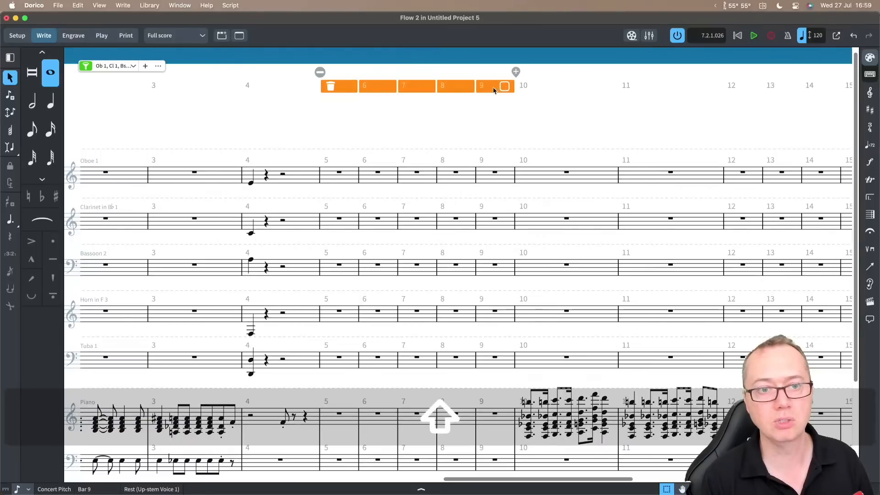
click(331, 87)
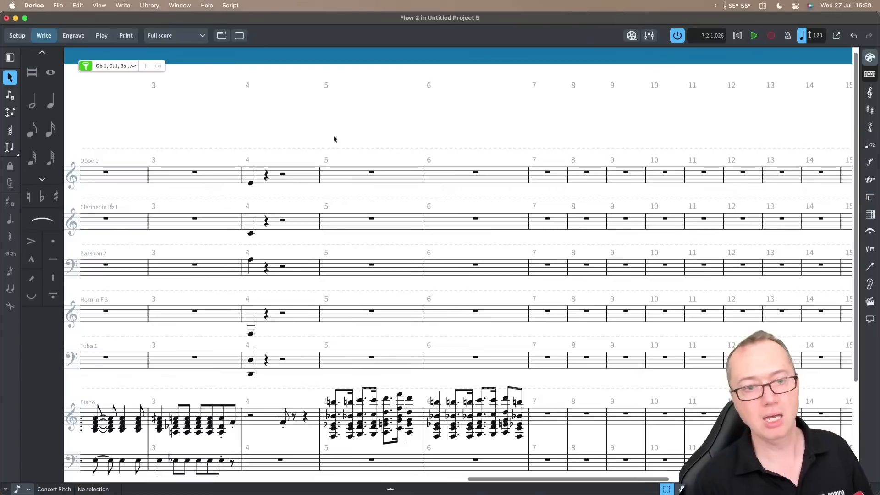
- Try a beat-level selection inside bar 5 of the system track, clear it and hide the system track
scroll(334, 139, left, 2)
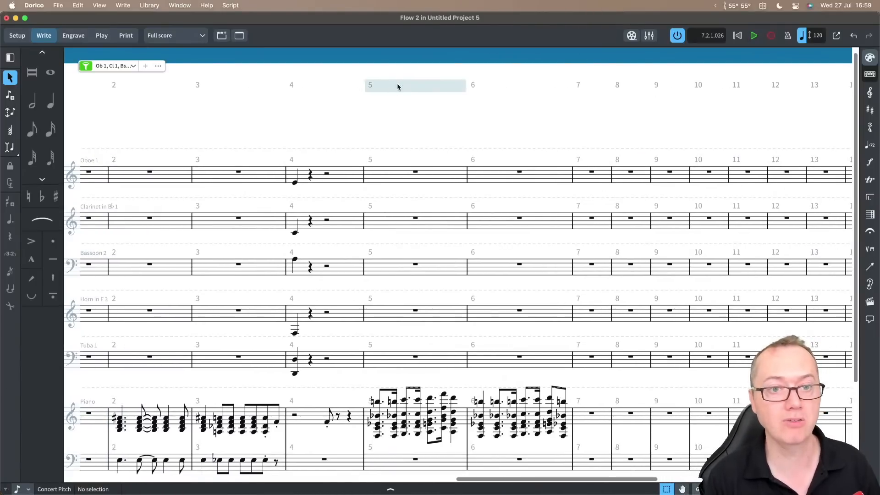
key(alt)
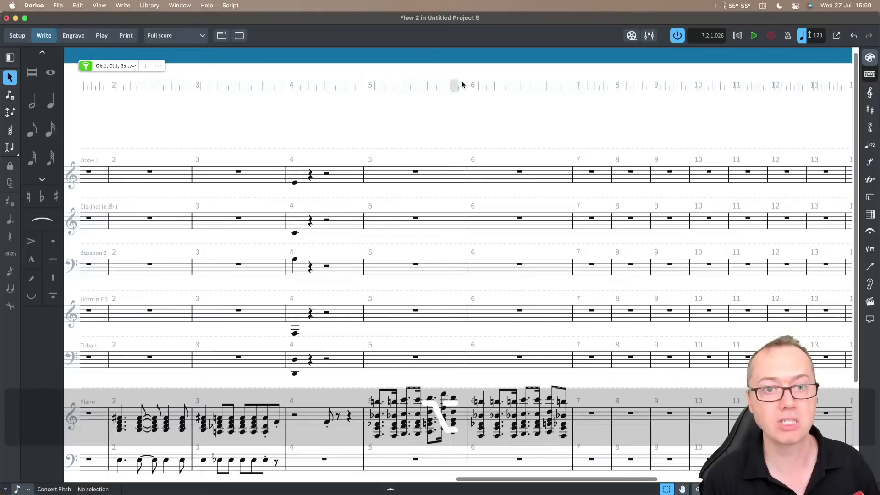
drag(393, 86, 432, 88)
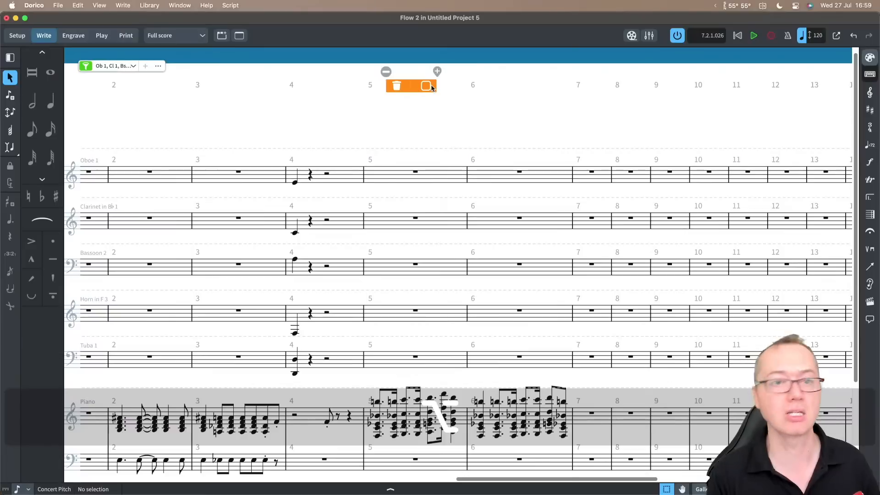
click(403, 129)
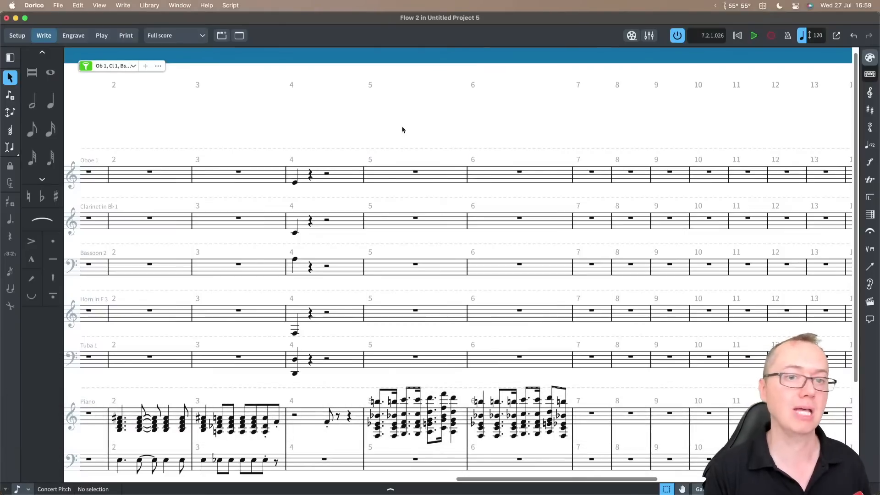
key(alt)
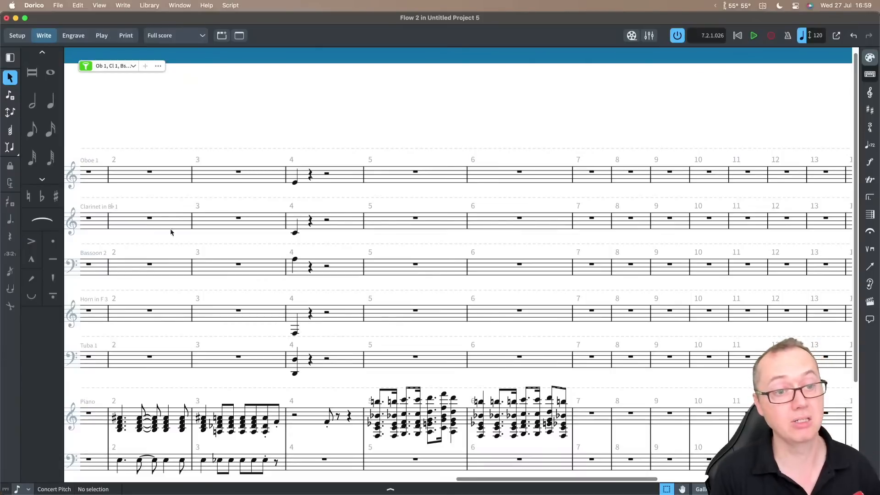
- Transpose the Piano music of both staves in bars 2–3 up a perfect fourth, calculating the interval from C to F
scroll(225, 246, down, 5)
scroll(225, 246, left, 4)
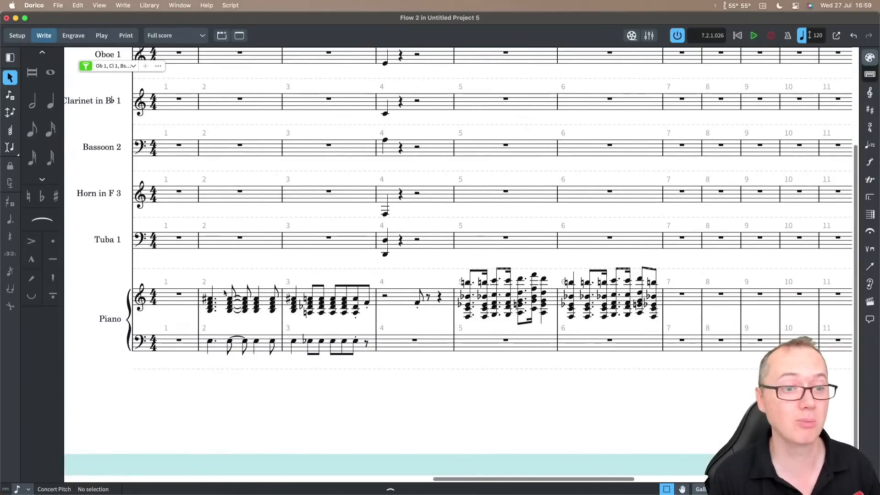
click(224, 292)
shift+click(362, 353)
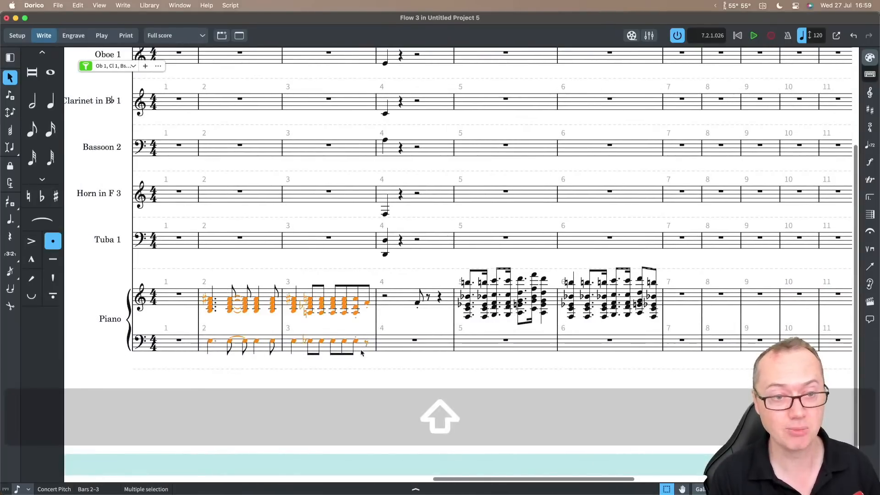
click(78, 5)
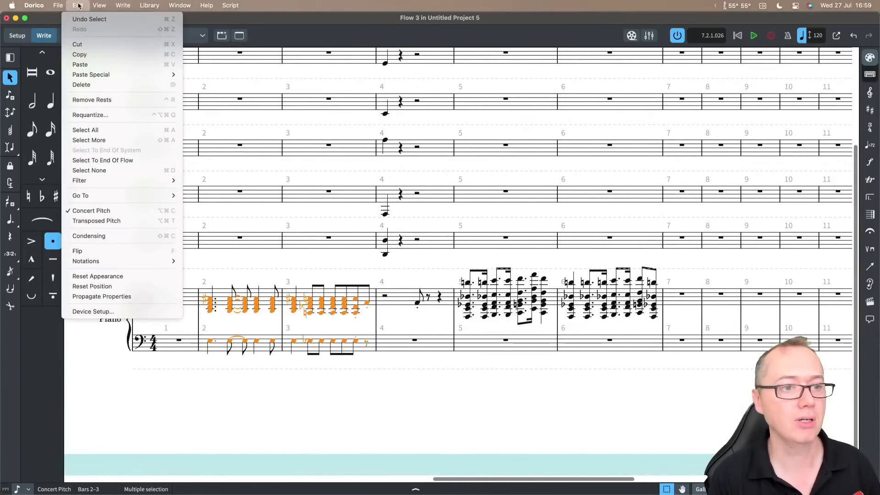
mouse_move(123, 5)
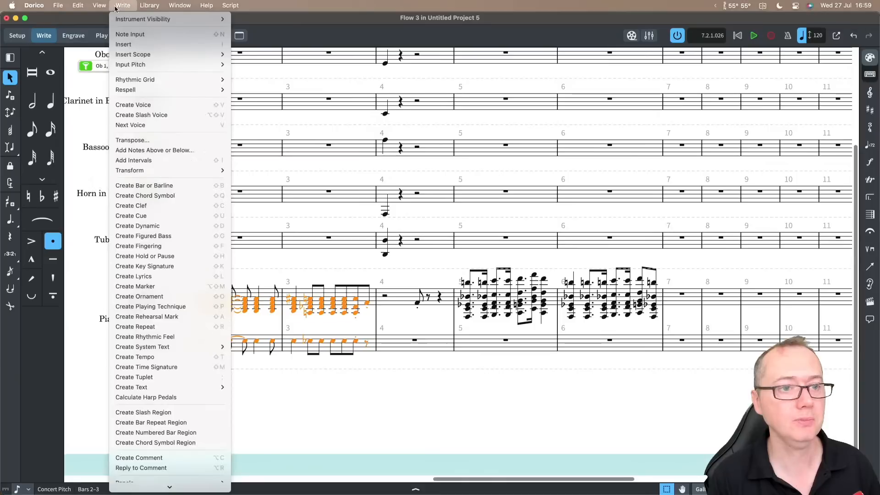
click(131, 140)
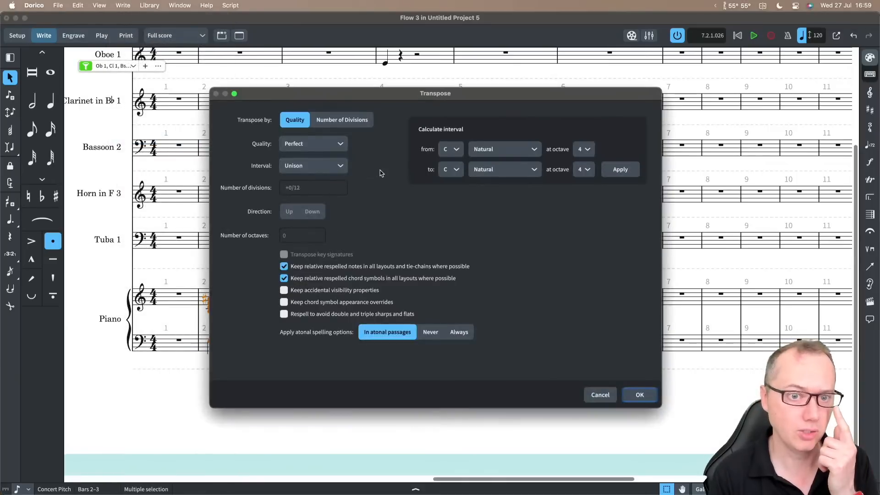
click(454, 170)
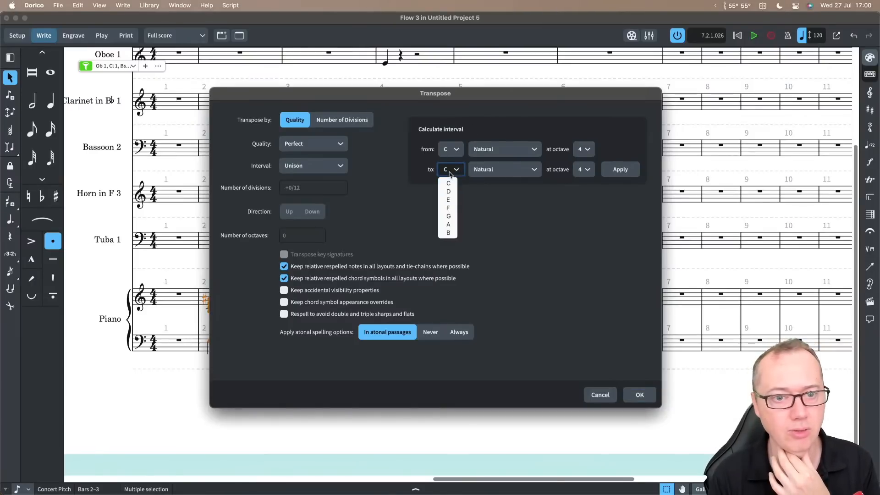
click(449, 208)
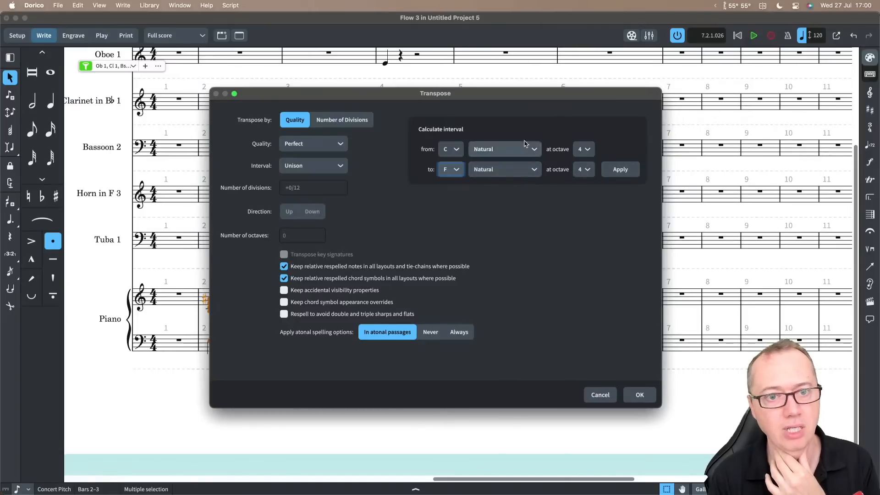
click(621, 170)
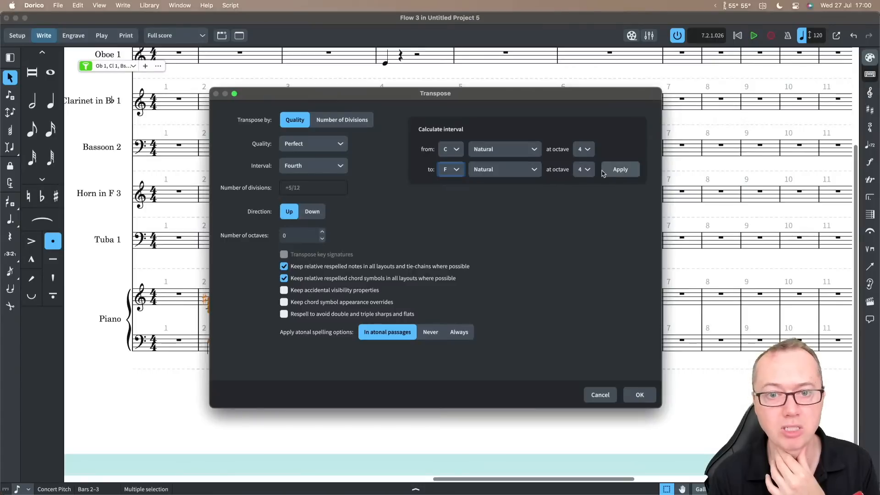
click(639, 395)
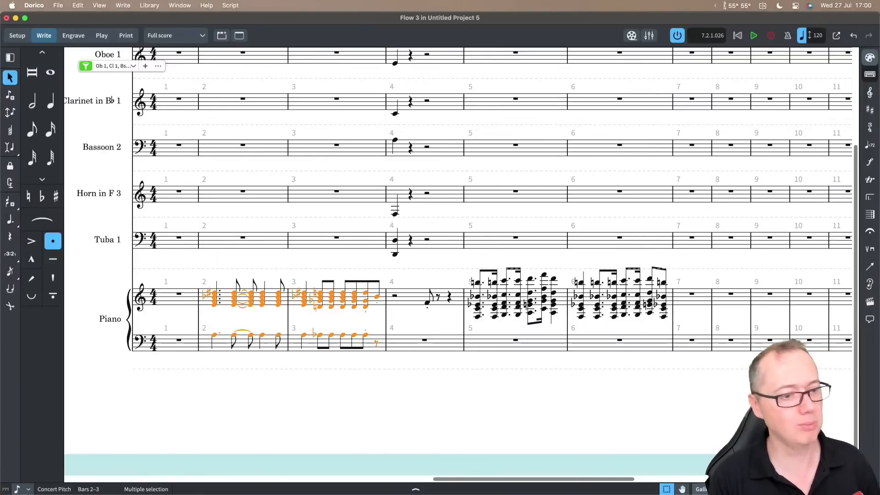
- Undo the transposition of the Piano music in bars 2–3
click(259, 375)
key(super+z)
key(super+z)
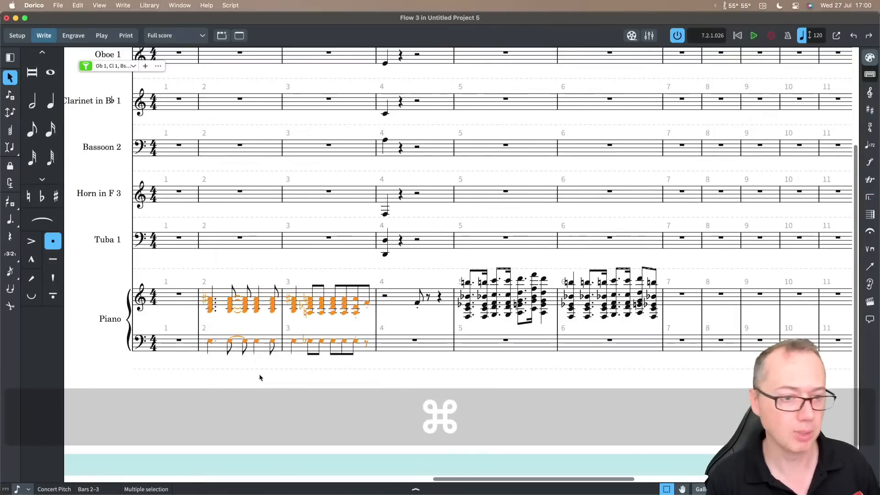
- Try generating chord symbols from the Piano music of both staves in bars 2–3 and undo the result
click(209, 300)
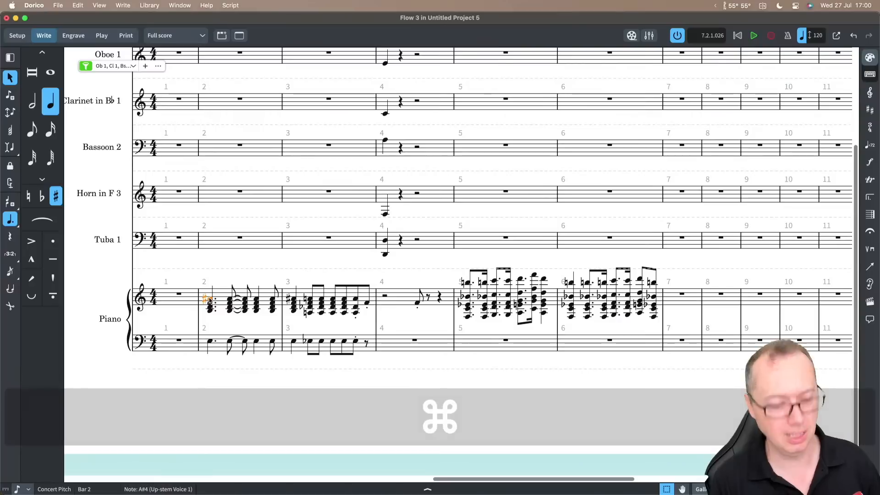
key(shift+q)
key(Escape)
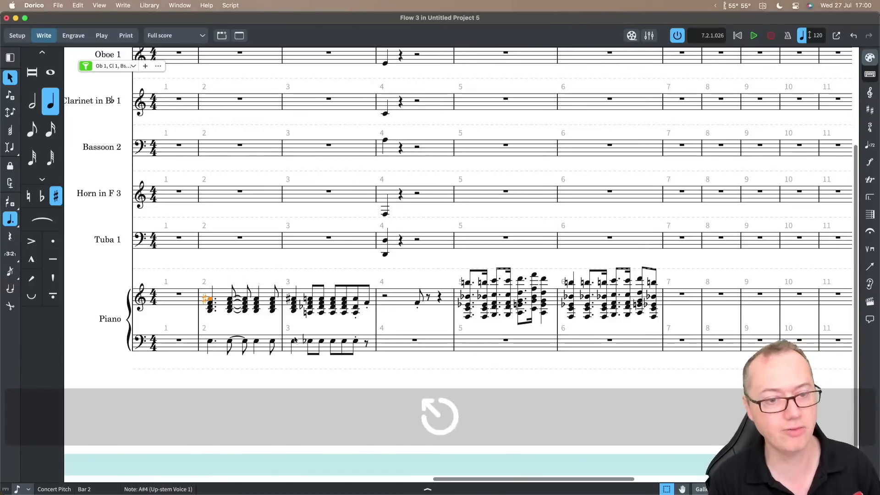
shift+click(367, 343)
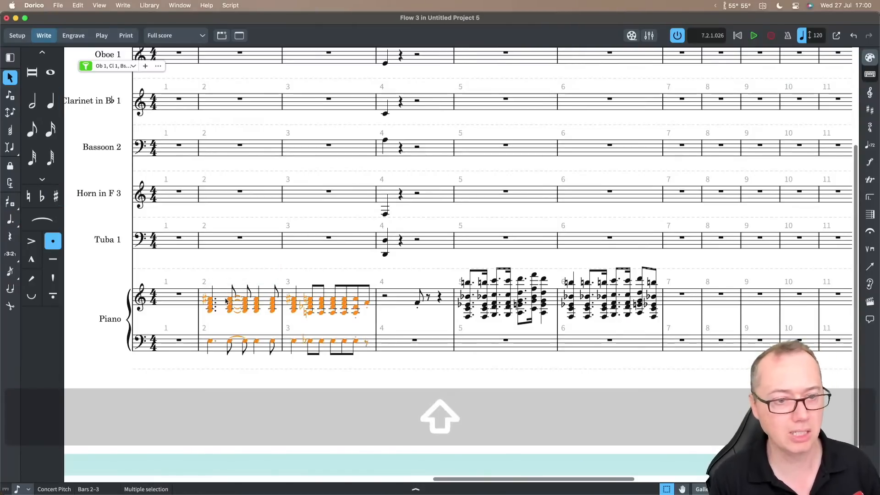
right_click(209, 300)
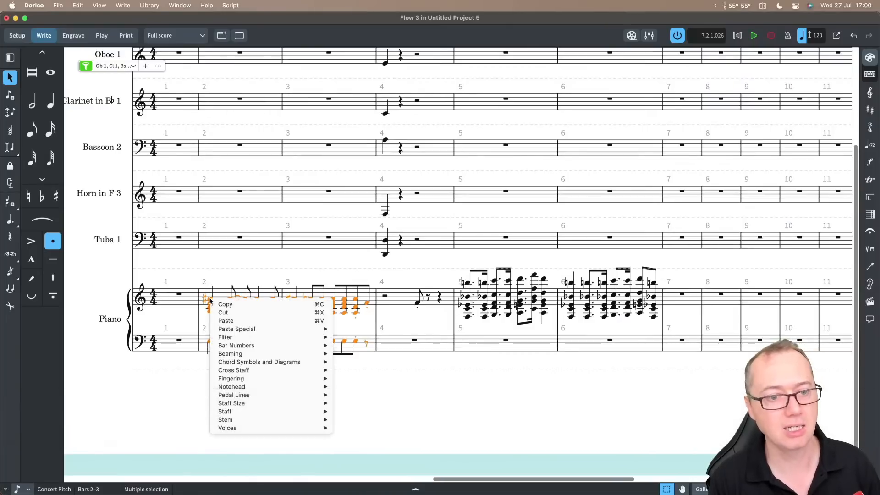
mouse_move(266, 362)
click(356, 364)
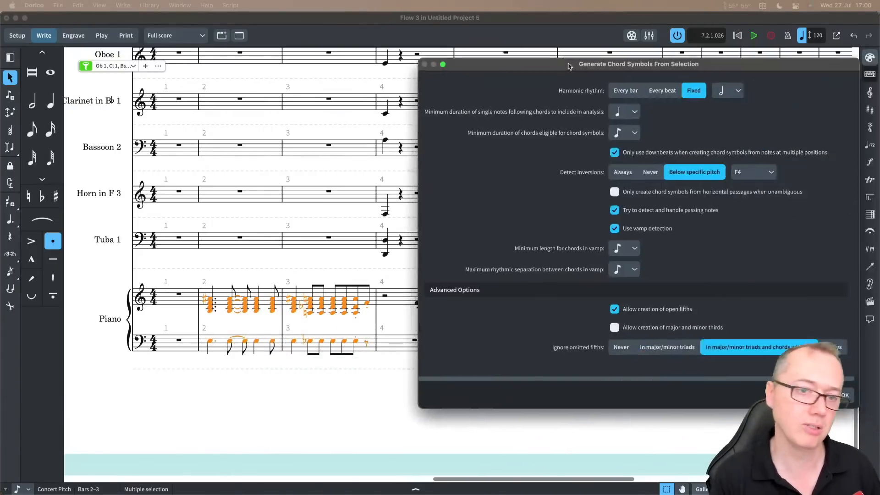
drag(583, 64, 328, 64)
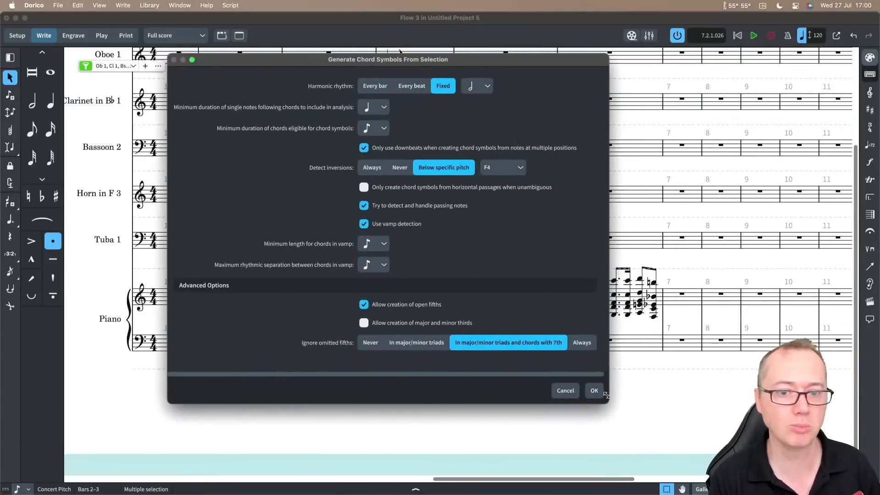
key(Return)
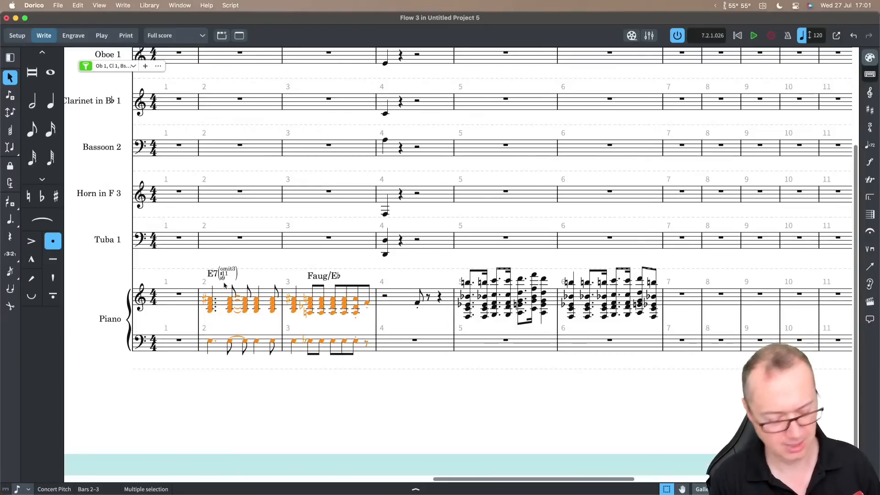
key(super+z)
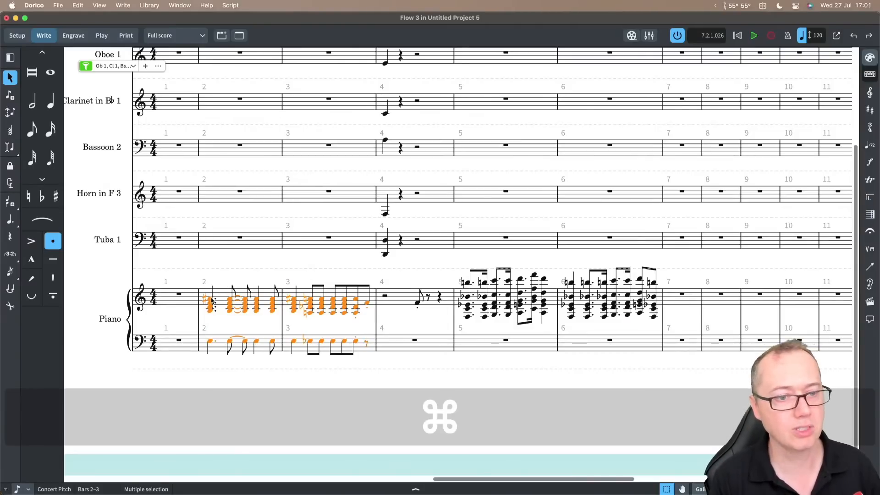
- Add a Bm(maj7)(♭5) chord symbol above the first Piano chord of bar 2
click(211, 301)
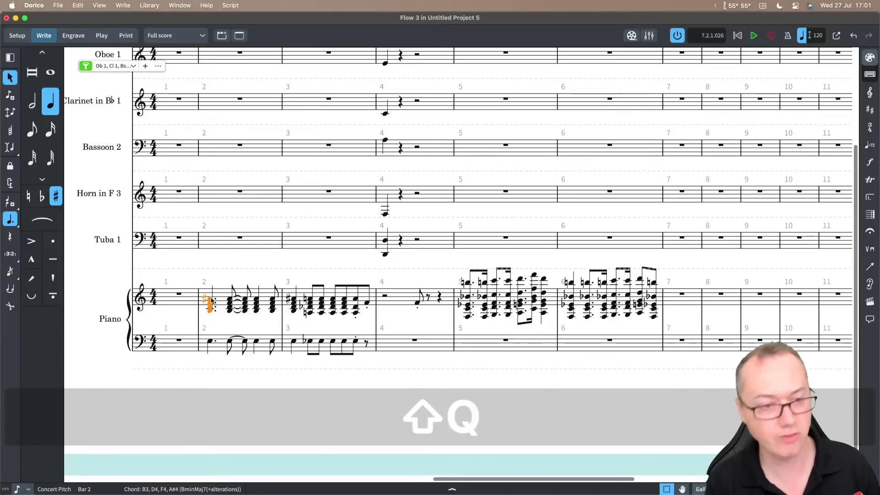
key(shift+q)
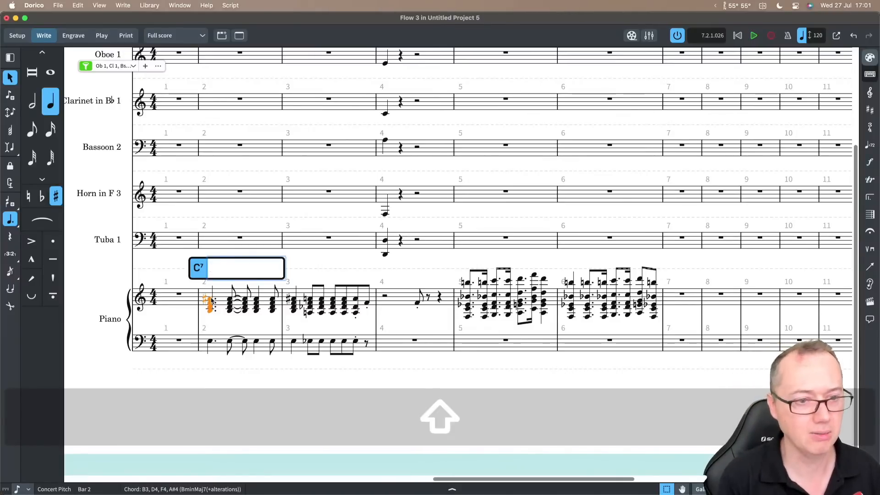
key(Escape)
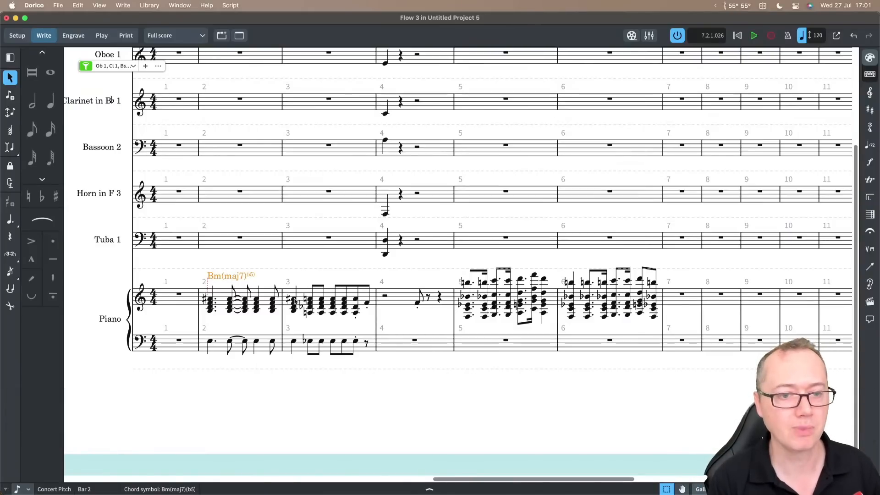
- Transpose the Piano music of both staves in bars 2–3 by the interval calculated from C to E at octave 4
shift+click(374, 345)
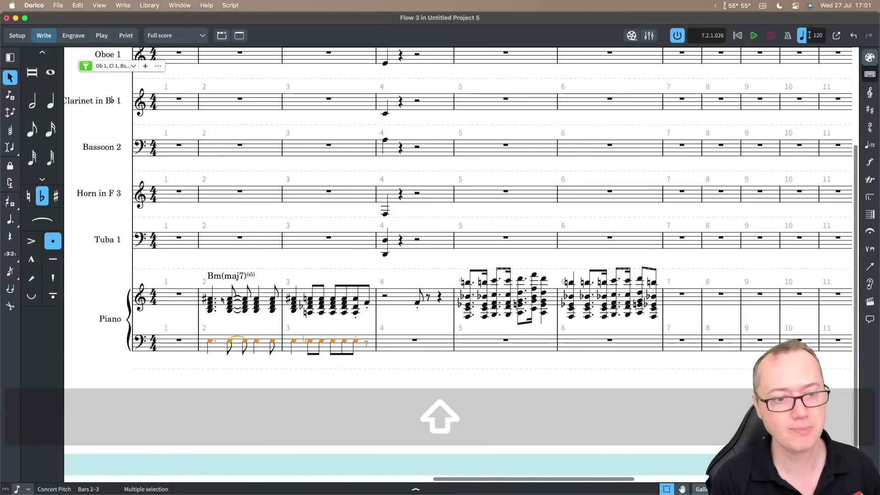
shift+click(222, 299)
click(77, 6)
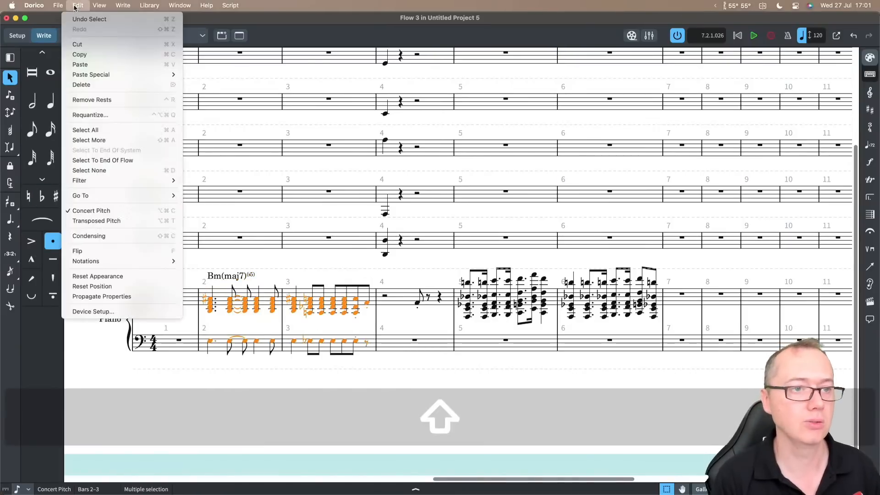
mouse_move(124, 5)
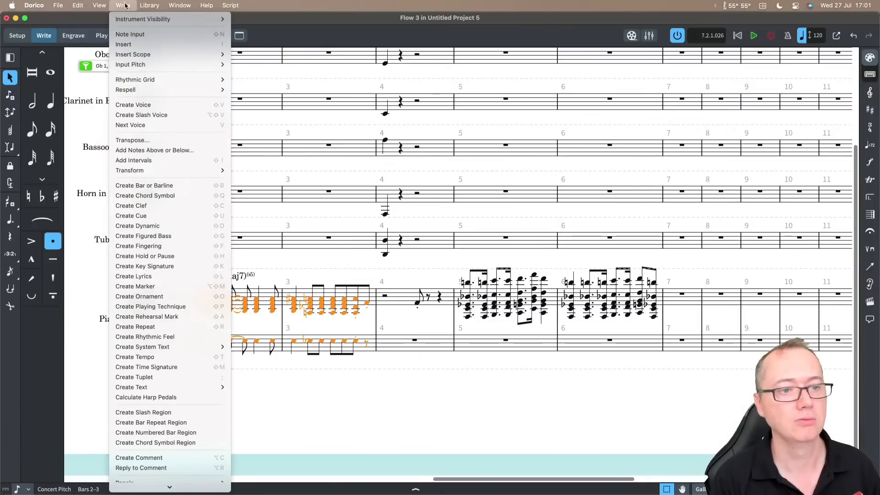
click(139, 141)
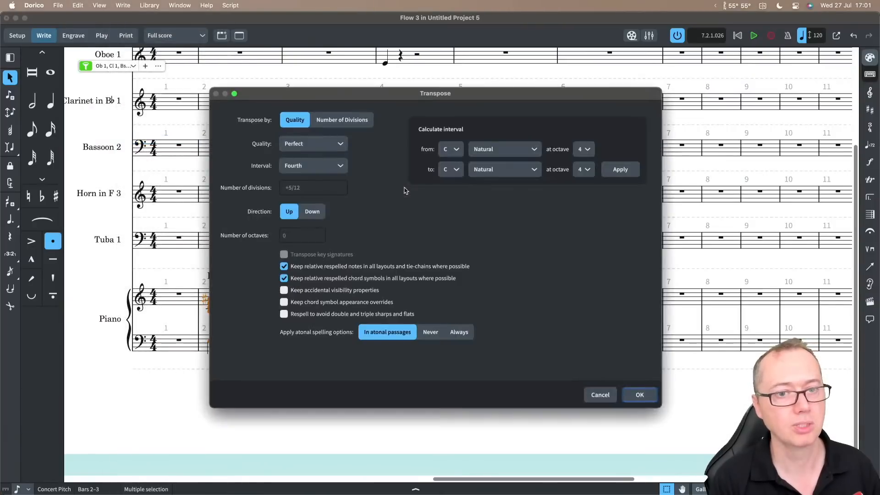
click(451, 170)
click(449, 199)
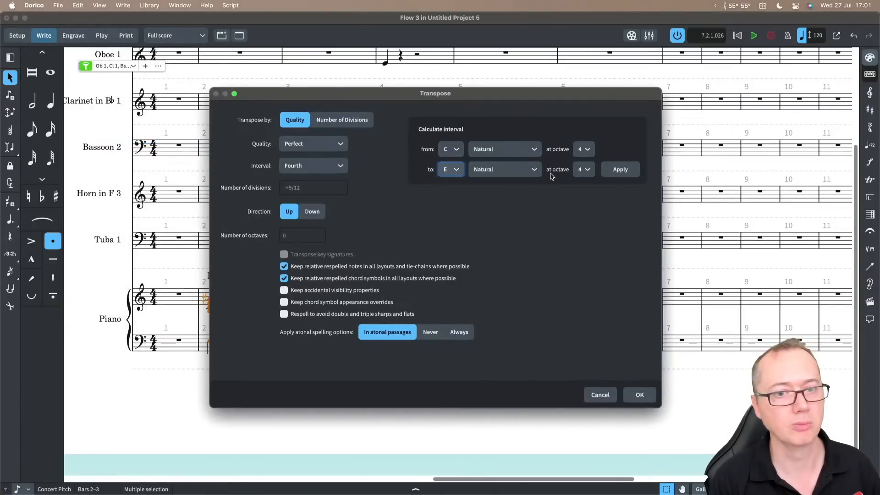
click(620, 170)
click(631, 403)
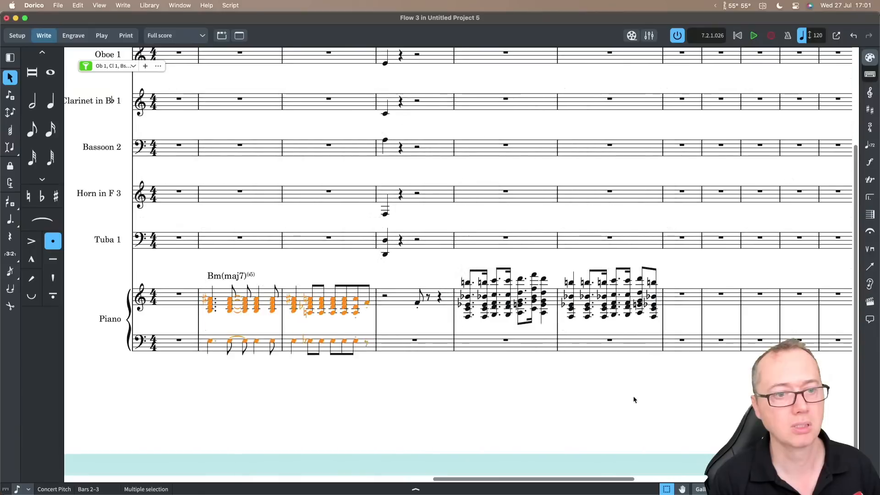
- Try transposing the Piano music in bars 2–3 together with its chord symbol by the interval from C to E at octave 4, and undo it
super+click(215, 277)
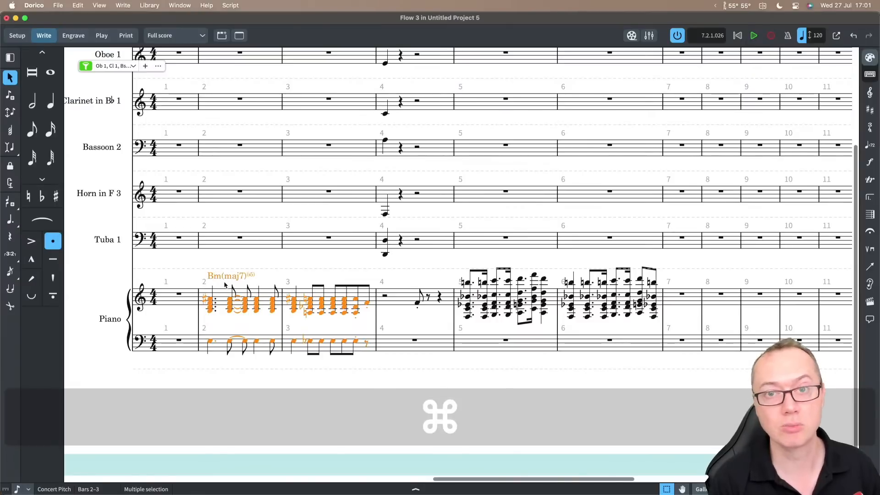
click(123, 6)
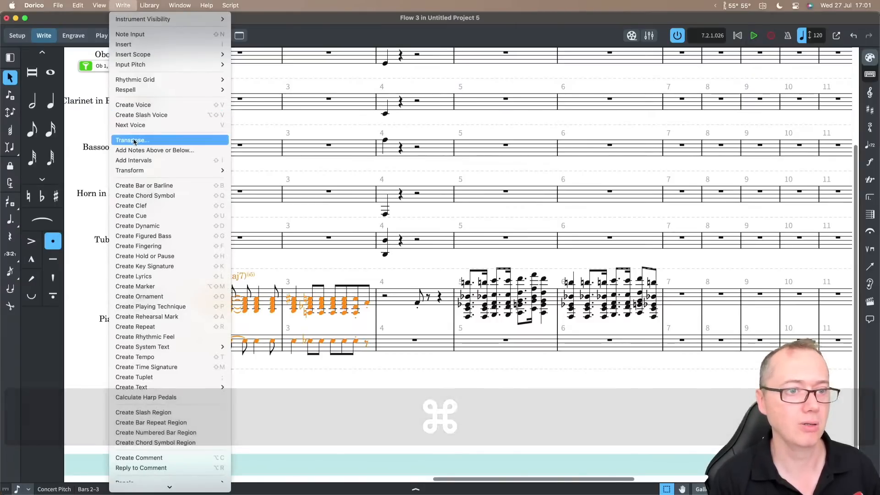
click(138, 141)
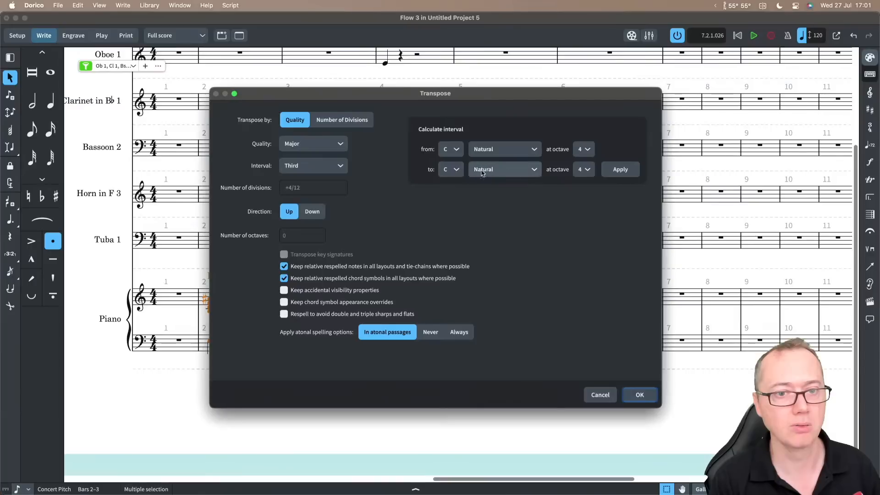
click(451, 169)
click(448, 189)
click(624, 170)
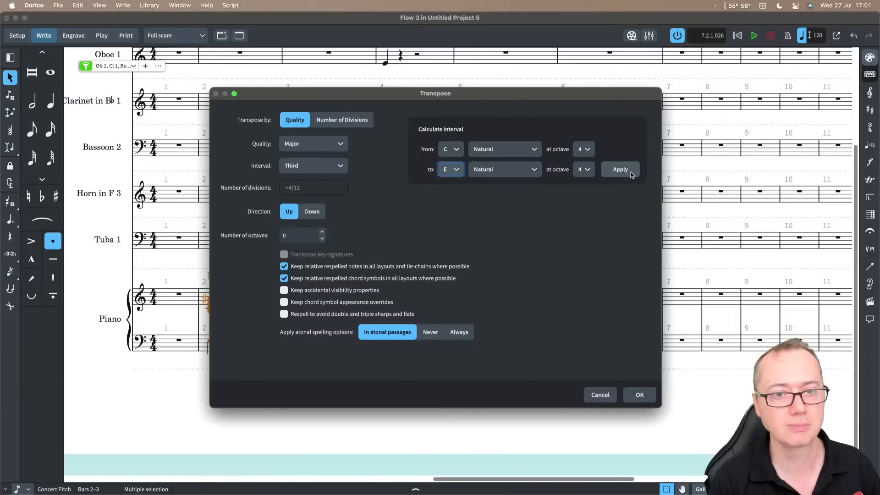
click(640, 393)
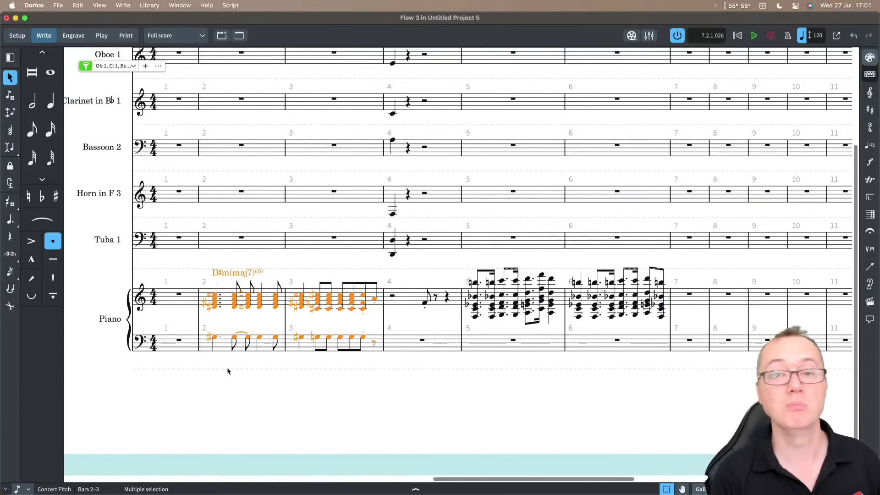
key(super+z)
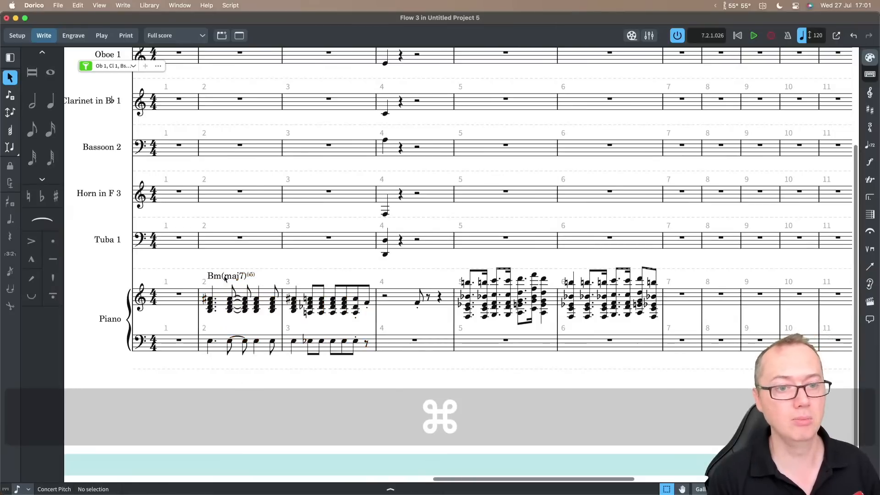
- Copy the Bm(maj7)(♭5) chord symbol from bar 2 to the start of bar 4 on the Piano
click(225, 276)
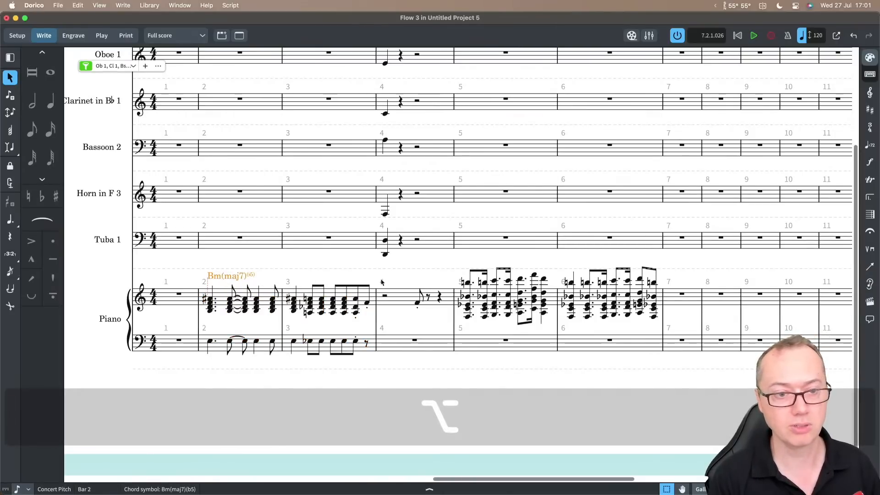
alt+click(381, 303)
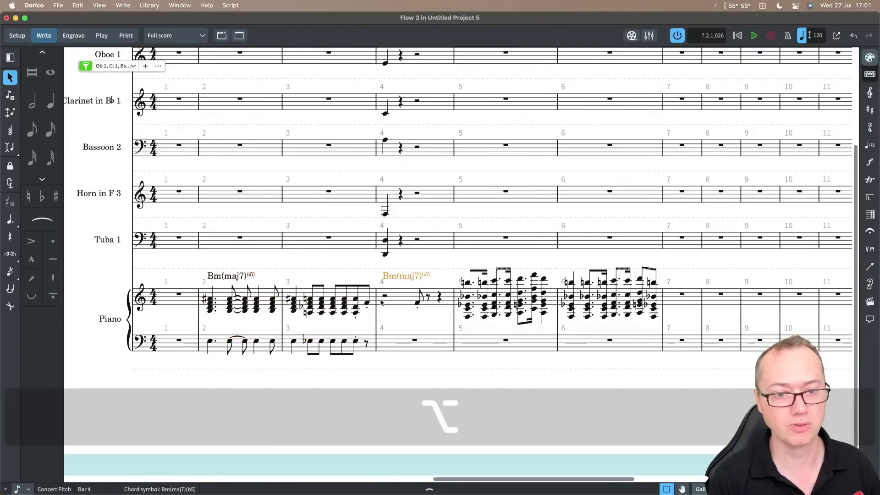
- Select the Piano music of both staves in bars 2–6 together with the bar 2 chord symbol, and clear the selection
click(224, 279)
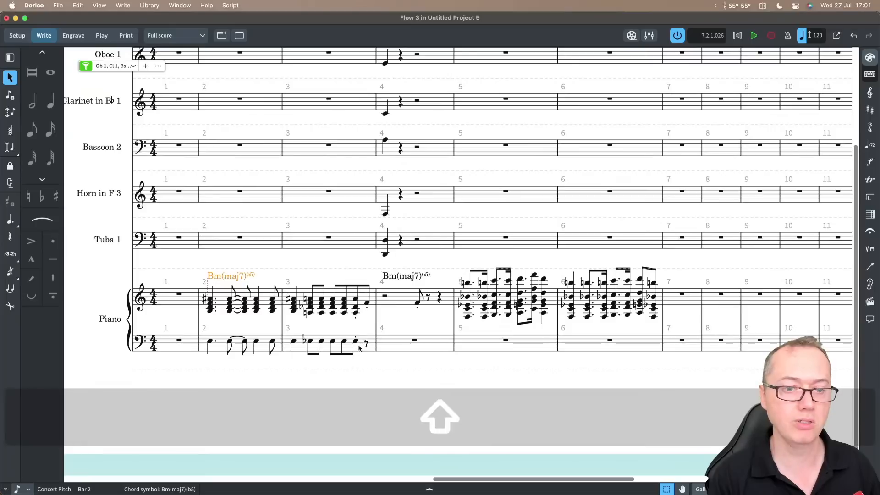
shift+click(360, 348)
click(224, 285)
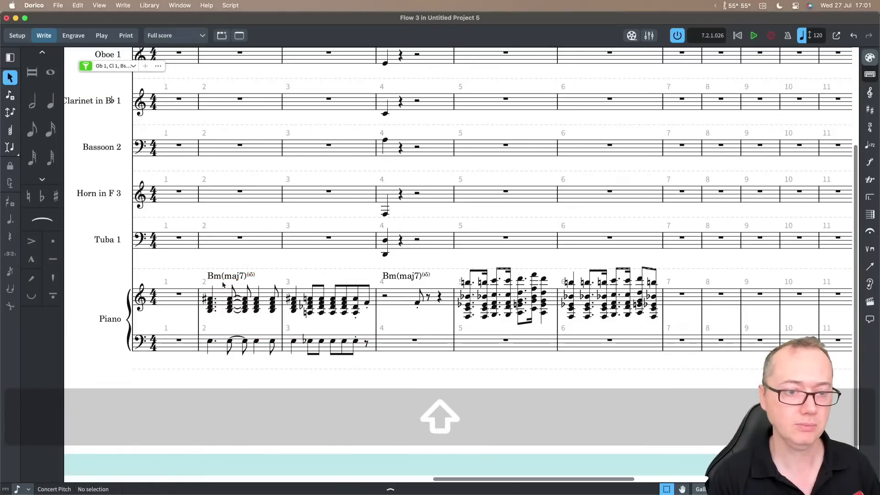
click(222, 294)
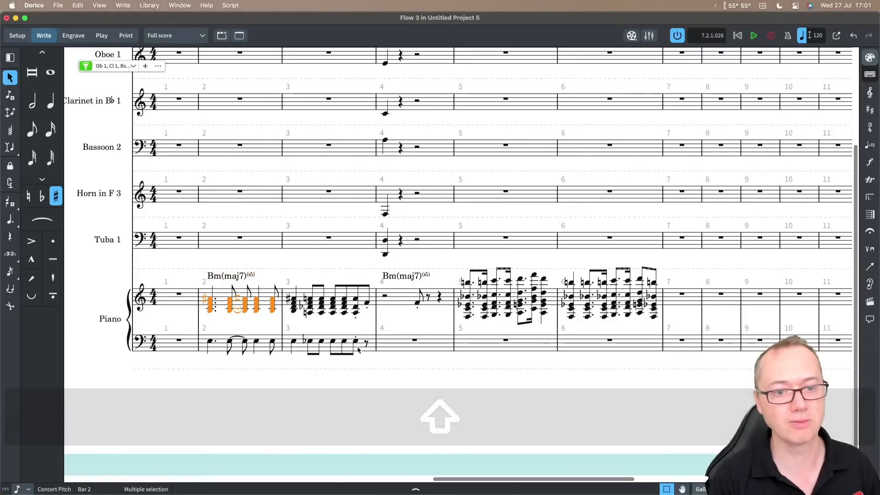
shift+click(388, 347)
shift+click(587, 344)
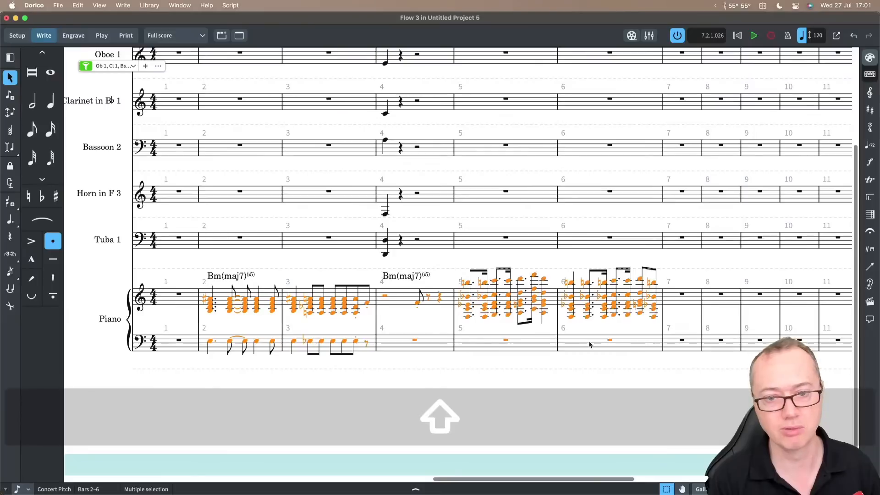
super+click(234, 277)
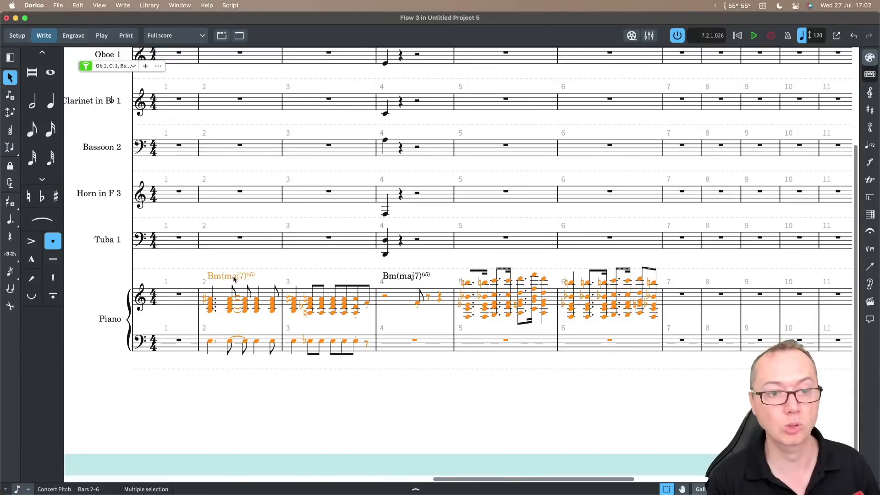
click(219, 318)
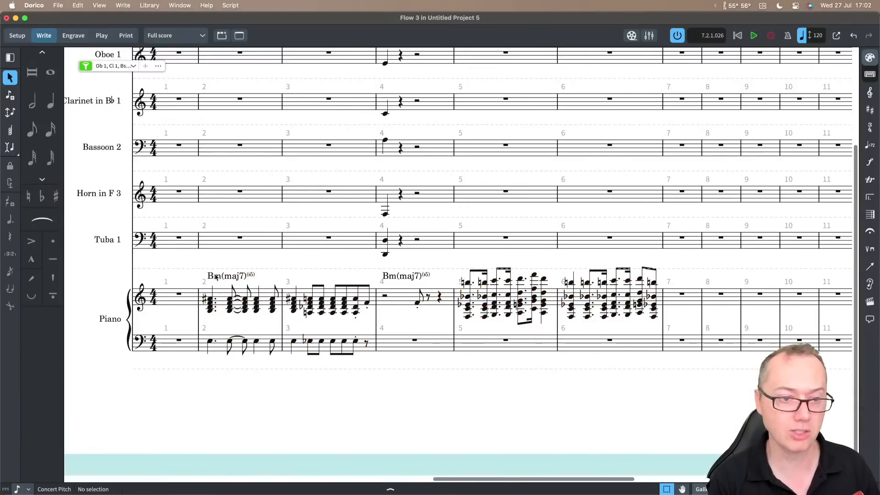
- Select bar 2 of both Piano staves with its chord symbol and extend the selection to the Piano music through bar 6
click(216, 277)
shift+click(222, 341)
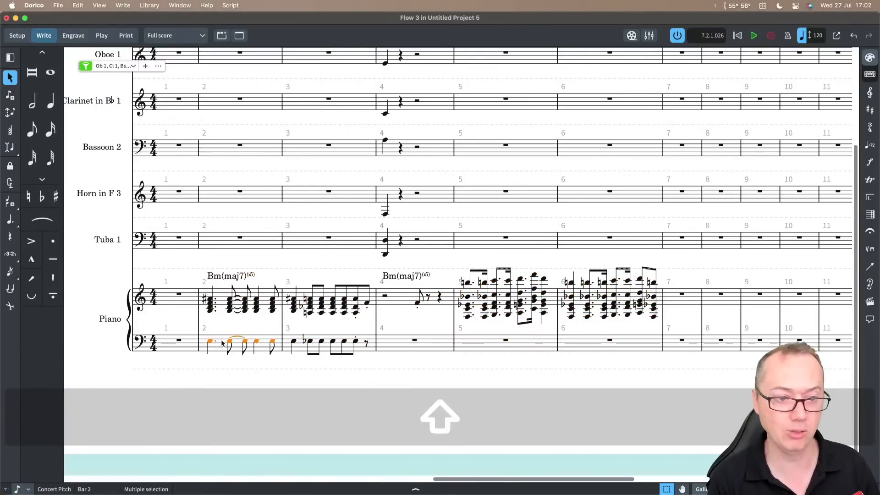
shift+click(218, 289)
super+click(216, 277)
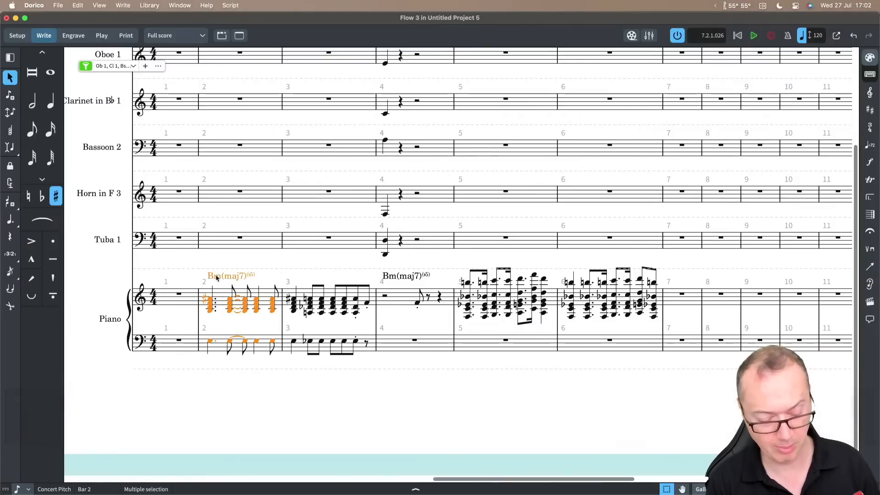
key(shift+super+a)
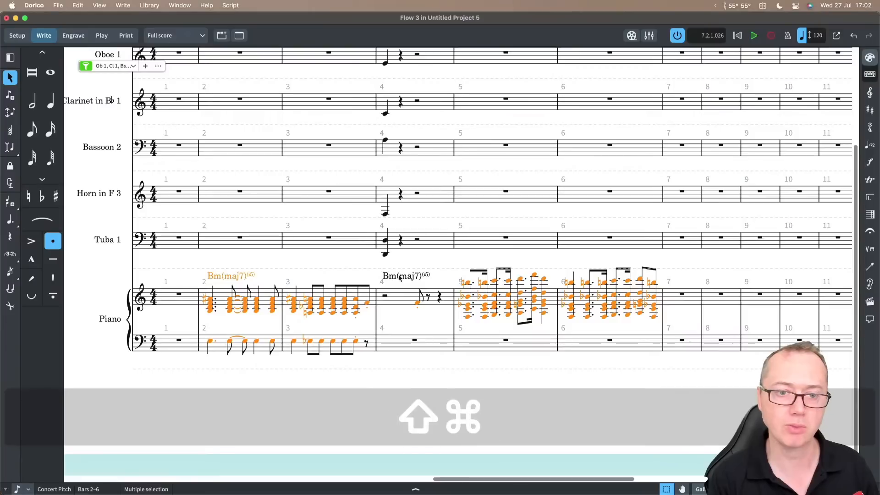
- Extend the selection from the bar 2 chord symbol to both chord symbols, try including the Piano staves, and deselect everything
click(400, 276)
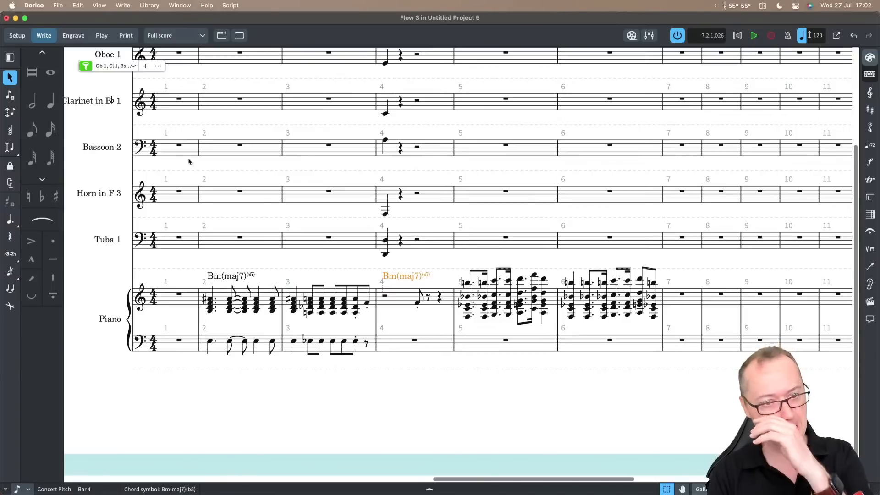
click(222, 276)
key(shift+super+a)
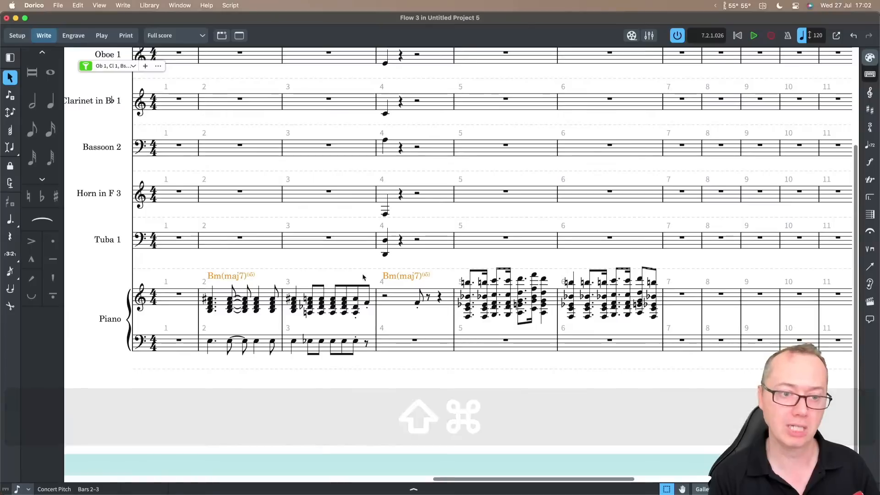
shift+click(262, 348)
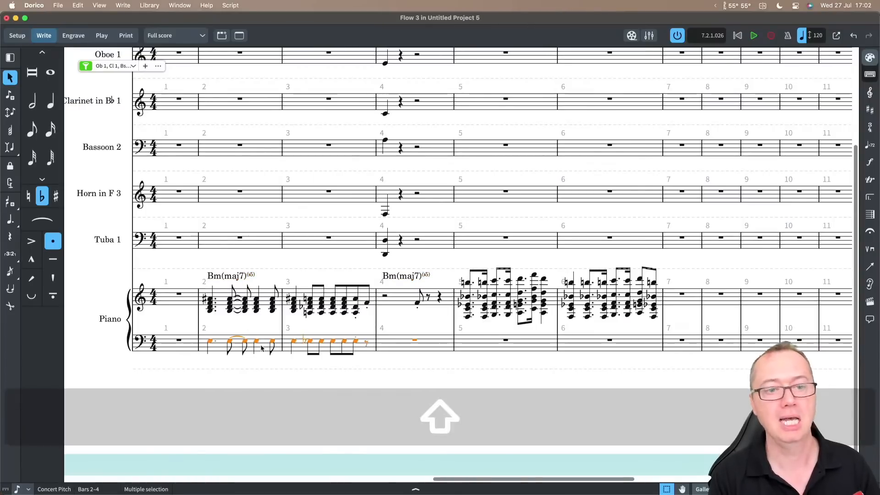
click(262, 295)
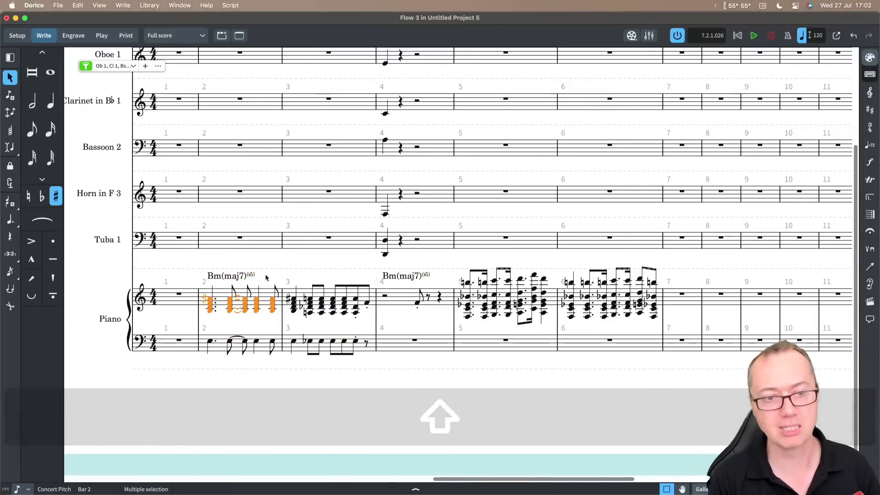
click(267, 278)
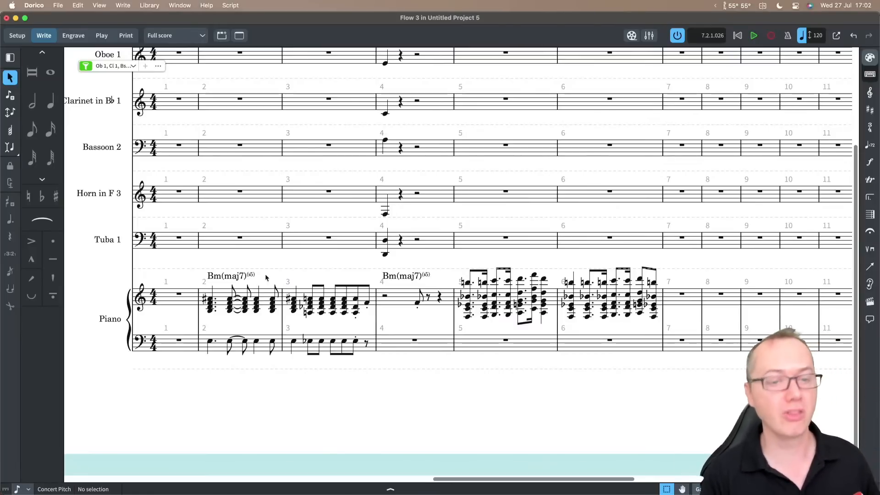
- Select everything in the flow across all visible staves and clear the selection
scroll(366, 200, up, 2)
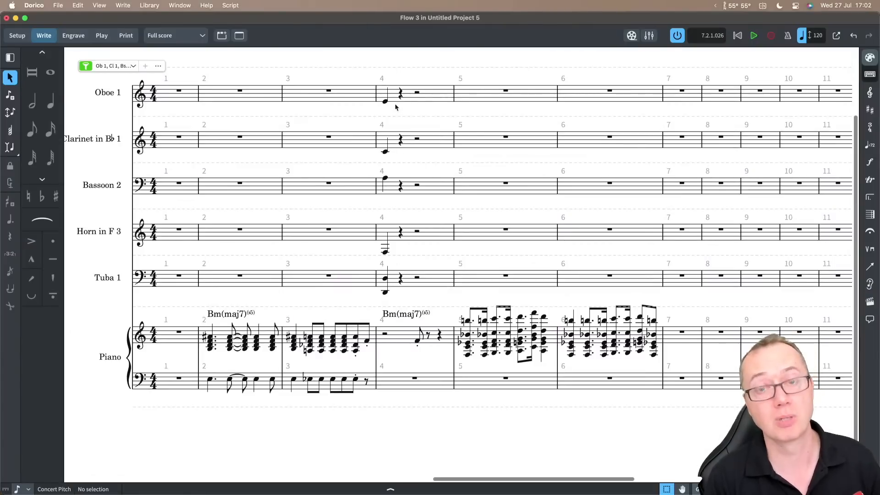
key(super+a)
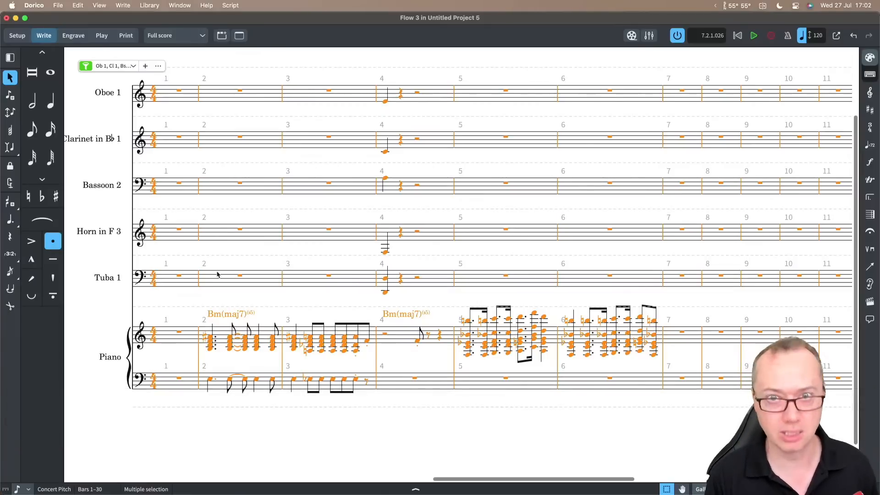
click(271, 304)
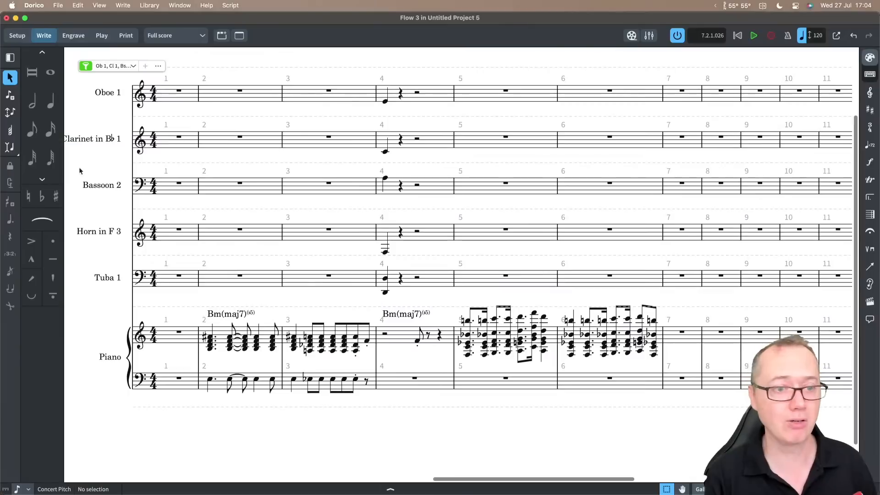
- Add a start repeat barline at the beginning of bar 2 and an end repeat barline at the end of bar 6
click(199, 193)
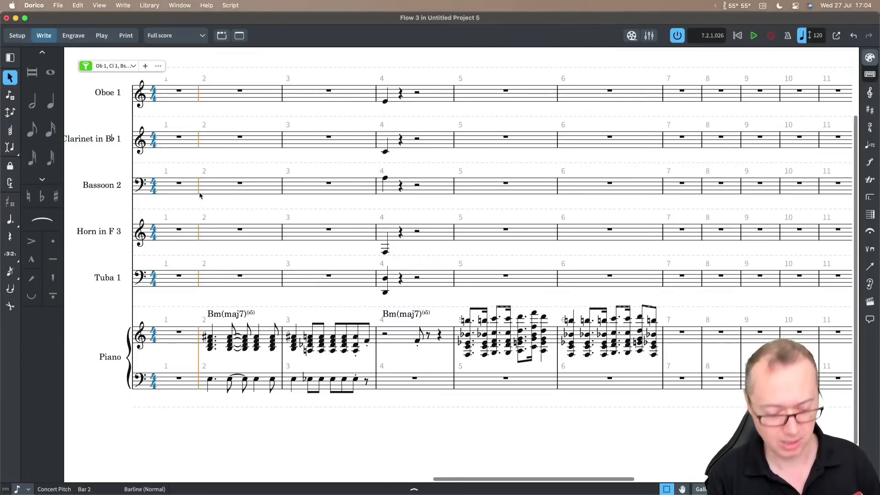
key(shift)
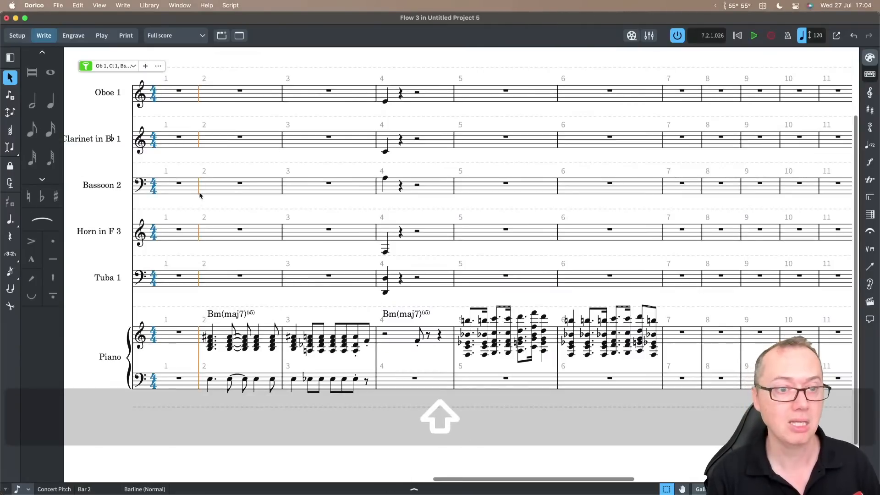
key(Return)
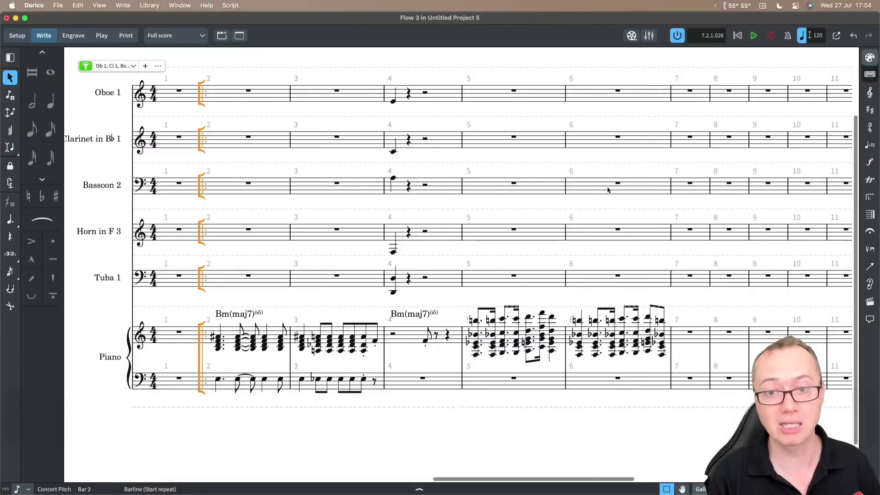
click(671, 190)
key(shift+b)
text(:|)
key(Return)
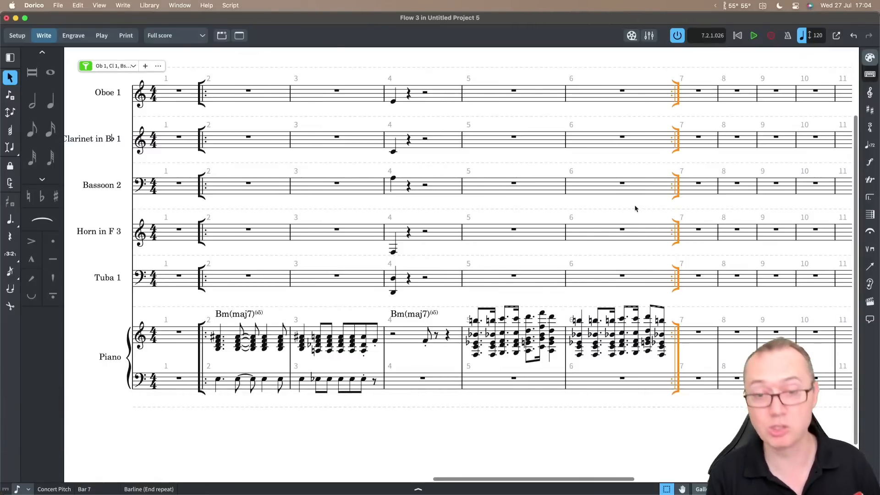
- Delete the end repeat barline after bar 6 and the start repeat barline at bar 2
key(BackSpace)
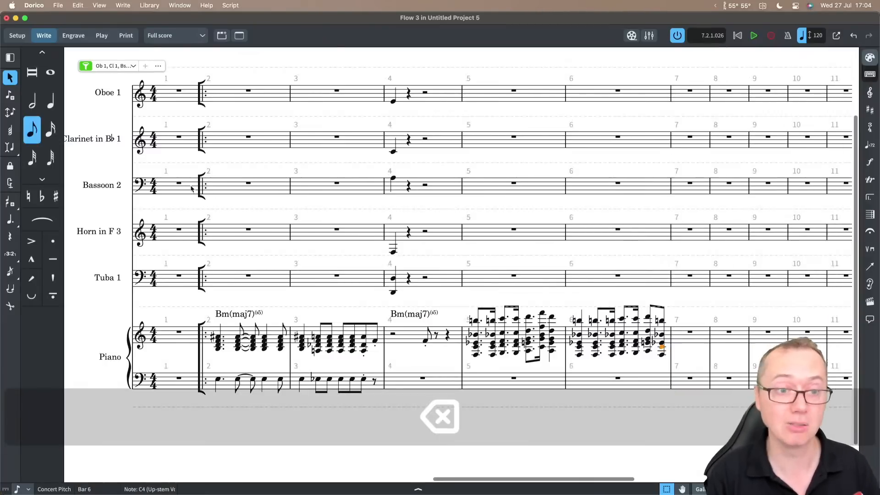
click(203, 188)
key(BackSpace)
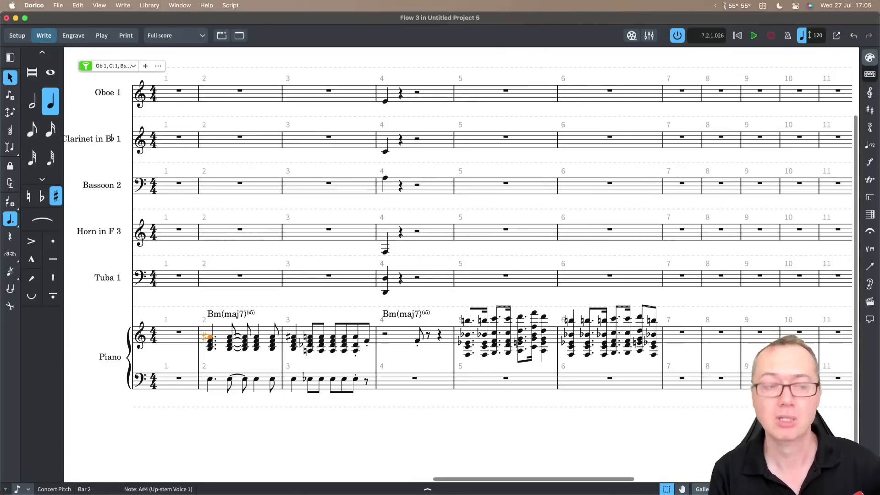
- Open Play mode and switch to the Untitled Project 6 window to view its instrument tracks
click(101, 36)
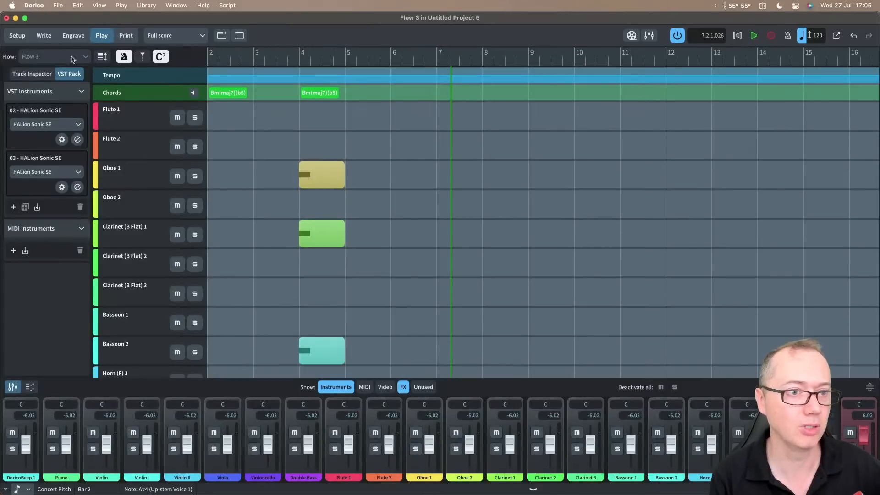
click(177, 5)
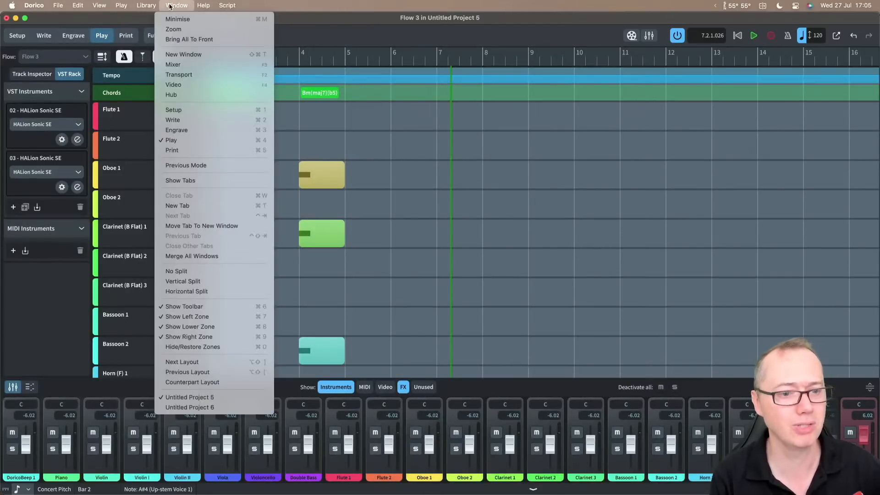
click(178, 408)
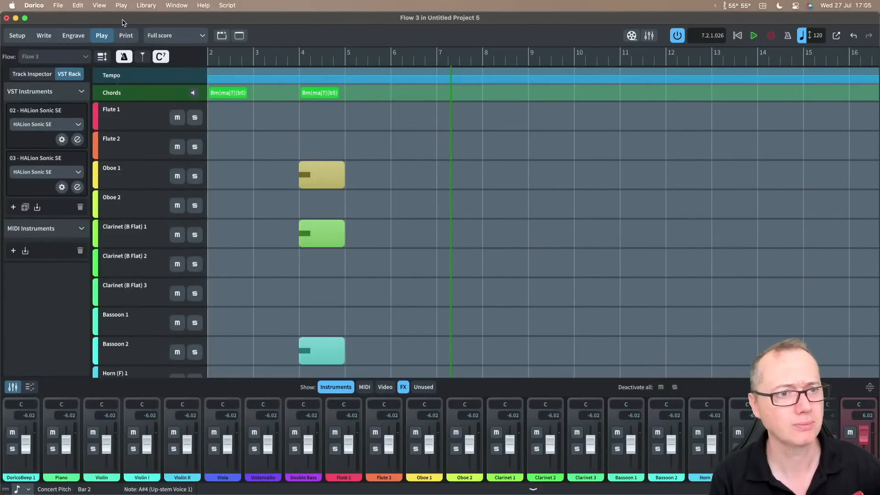
key(super+2)
key(super+3)
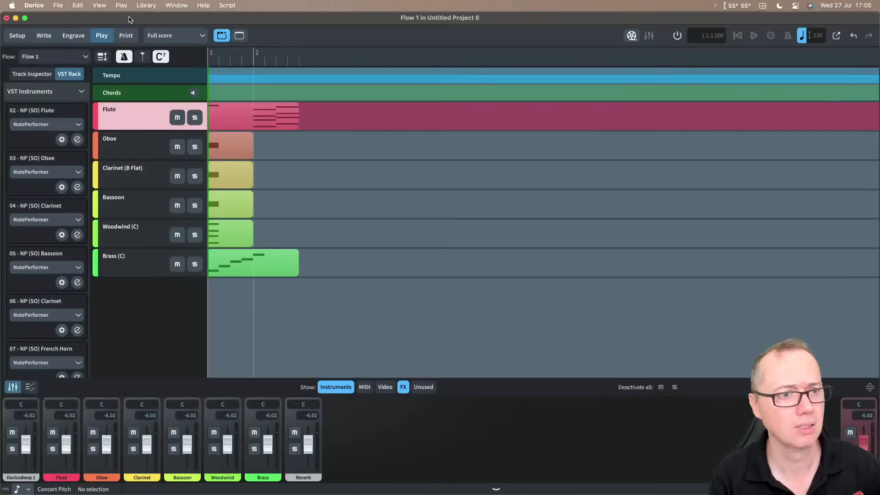
- View the Flute's NotePerformer instrument window, close it and return to Write mode
click(77, 140)
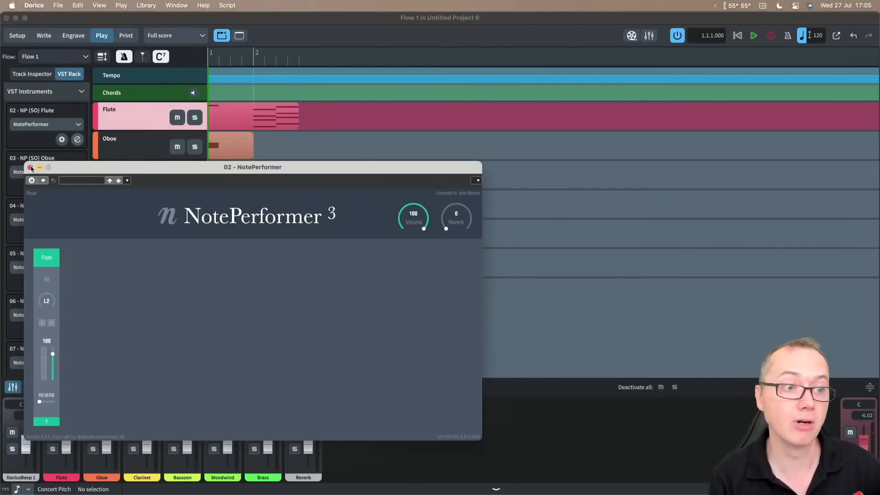
click(31, 167)
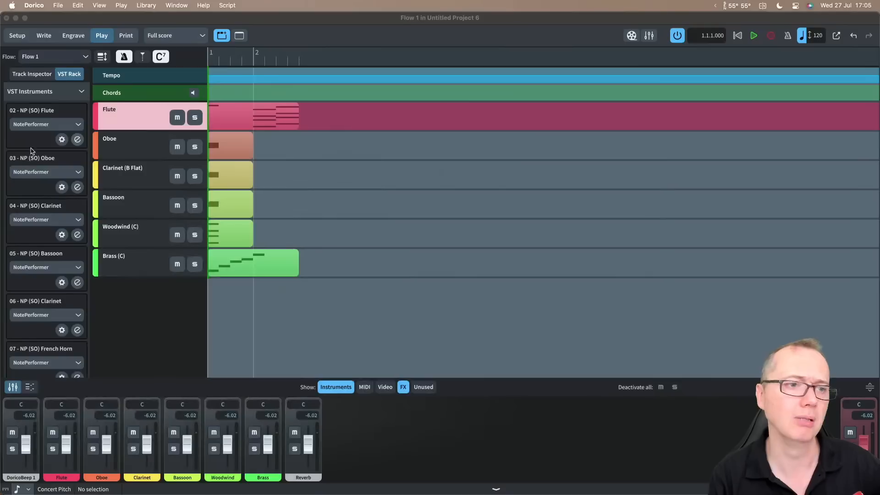
click(42, 35)
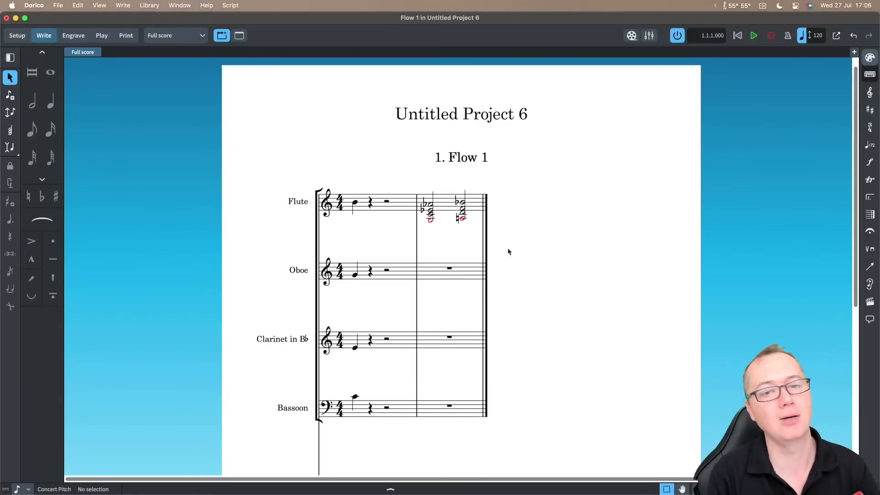
- Add 33 bars at the final barline of the flow
click(486, 251)
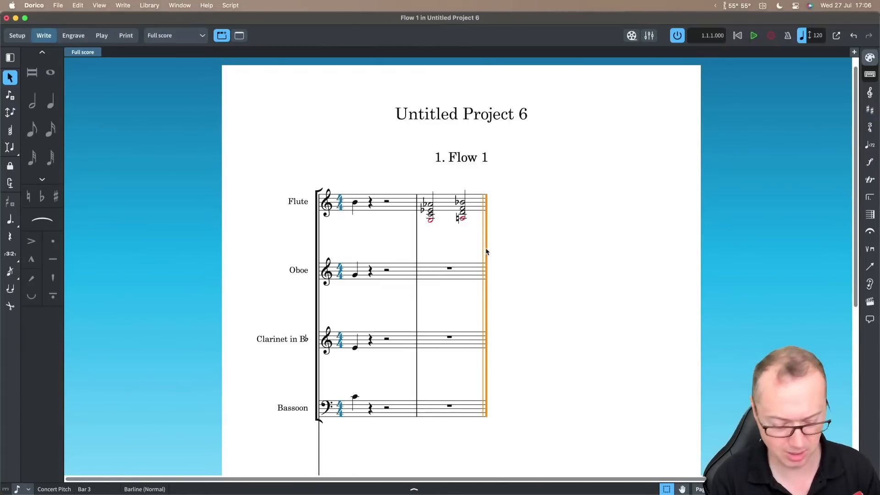
key(shift+b)
text(32)
key(BackSpace)
text(3)
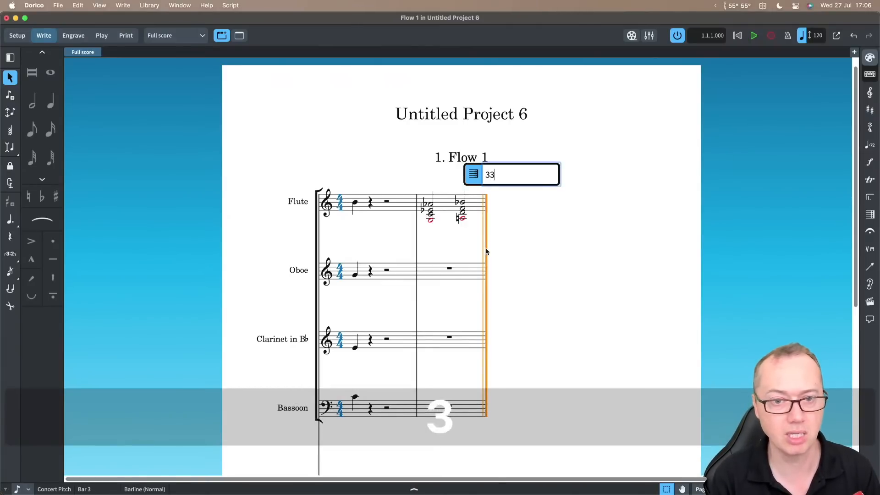
key(Return)
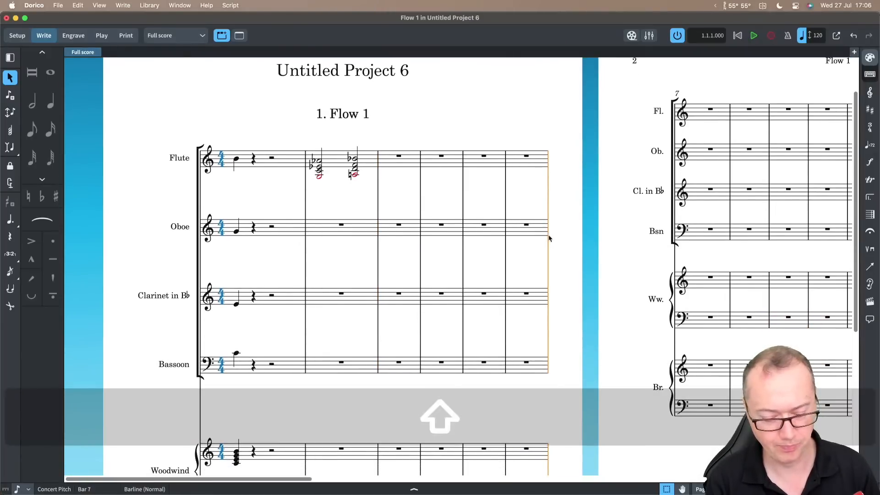
- Add a start repeat barline at the beginning of bar 7 and clear the selection
key(shift+b)
text(|:)
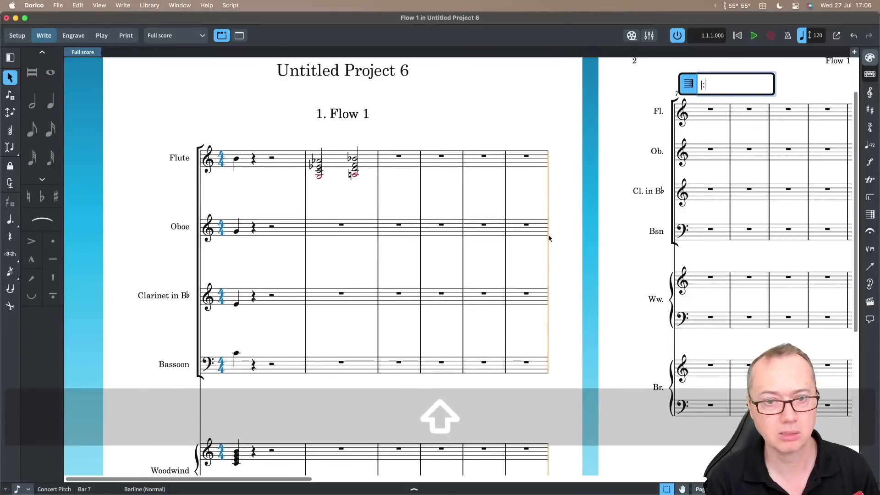
key(Return)
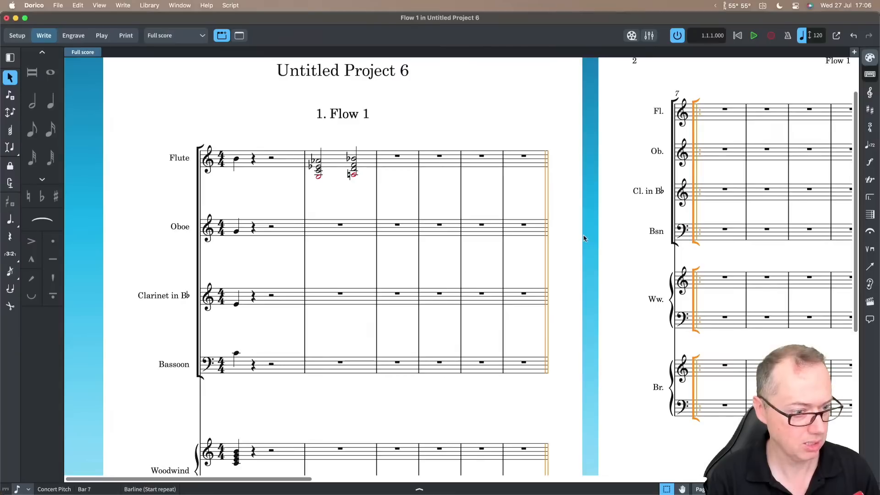
scroll(584, 238, down, 4)
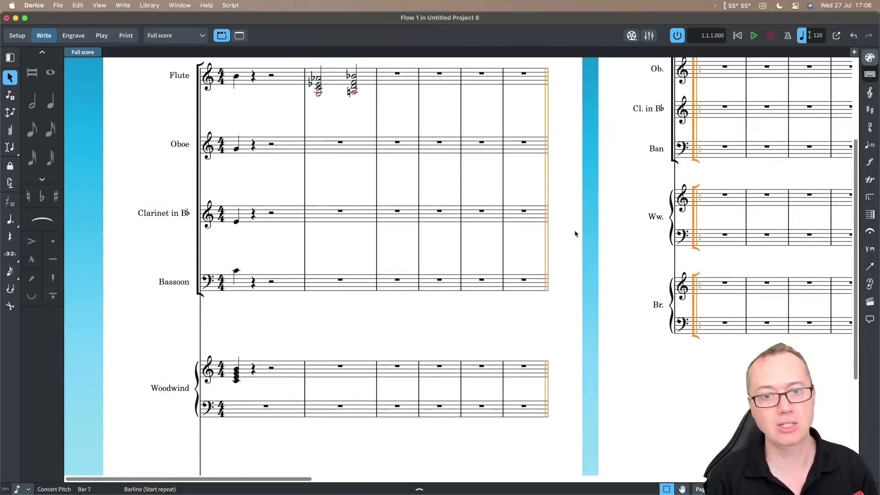
click(566, 224)
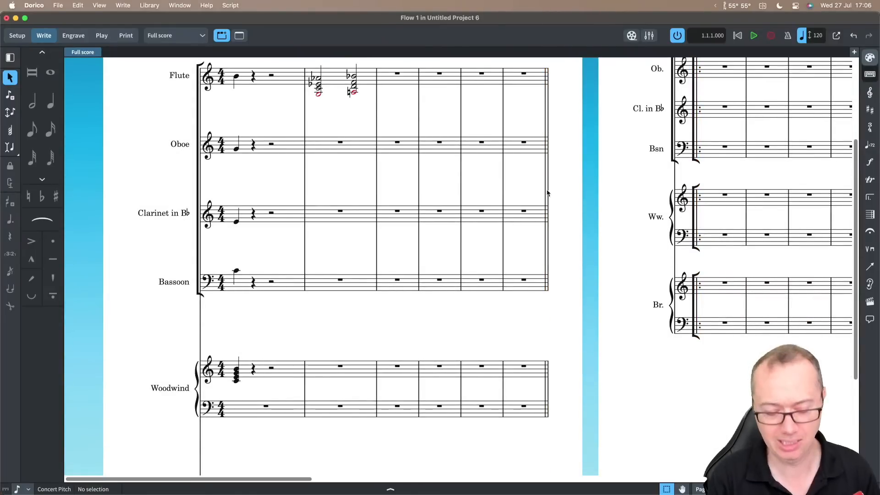
- Examine the barline Engraving Options for barlines at a system end coinciding with a start repeat, and close the dialog
key(super+shift+e)
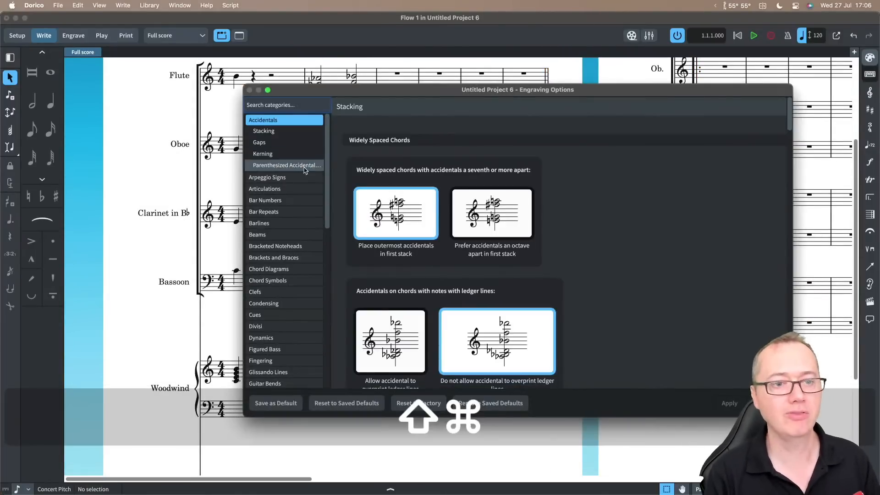
click(274, 225)
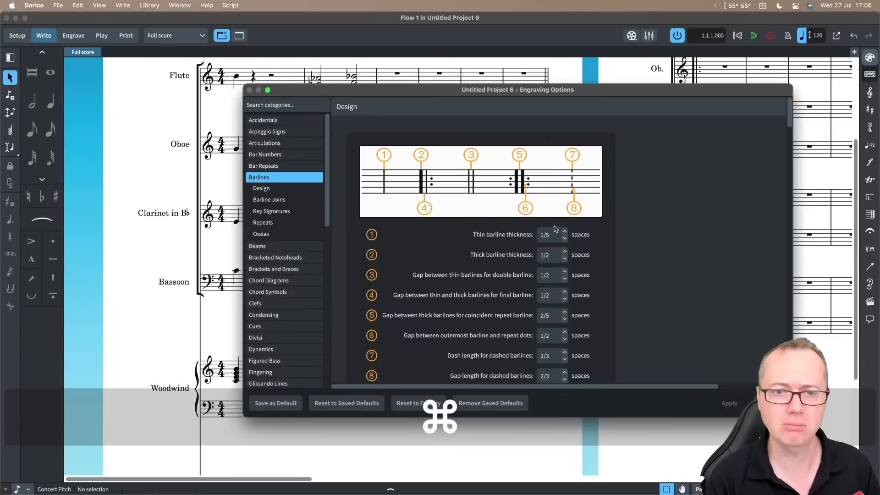
scroll(645, 271, down, 3)
scroll(645, 271, down, 10)
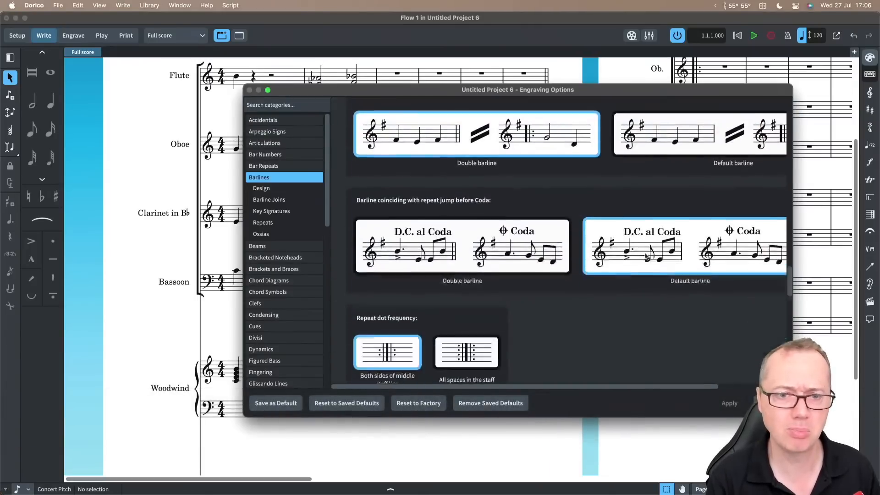
scroll(564, 329, down, 5)
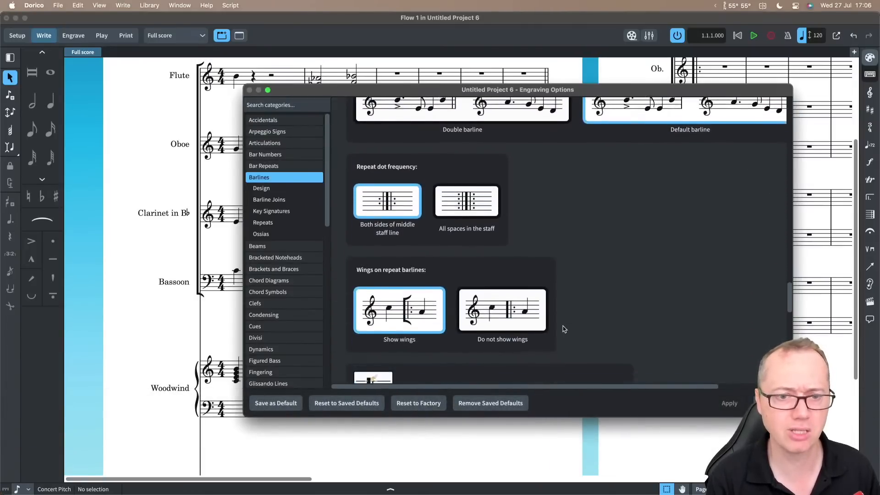
scroll(564, 328, up, 6)
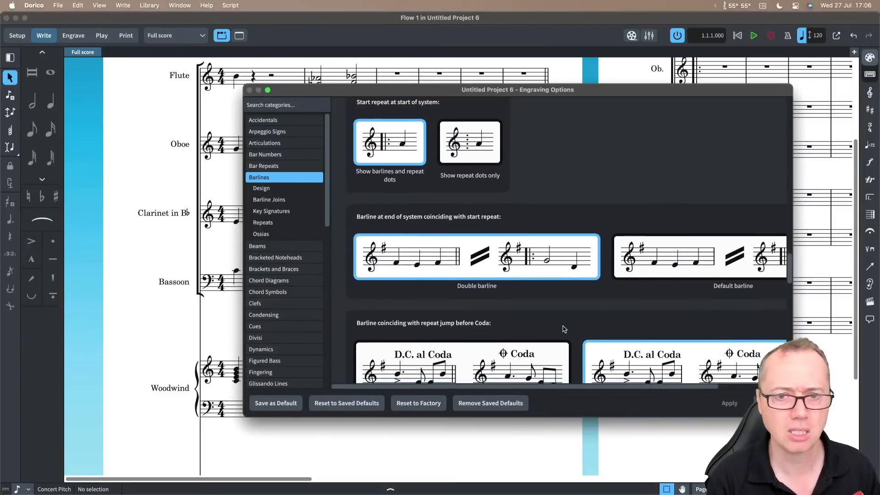
scroll(564, 329, down, 1)
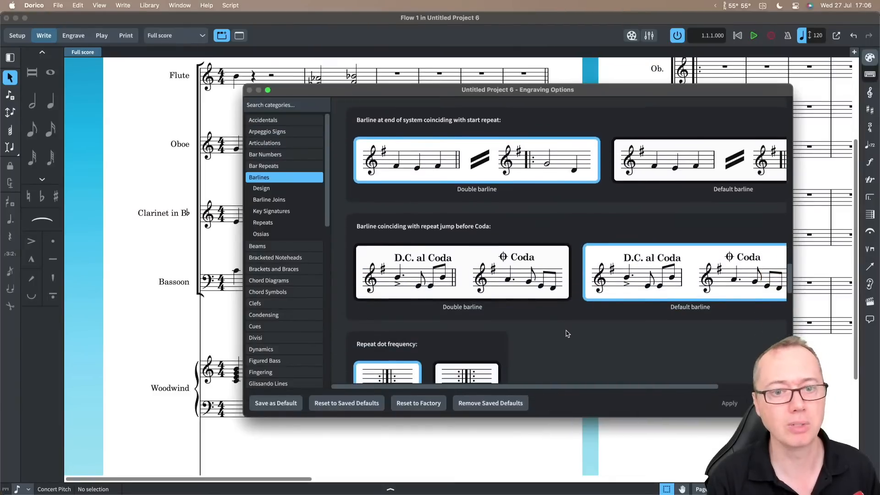
scroll(519, 245, up, 3)
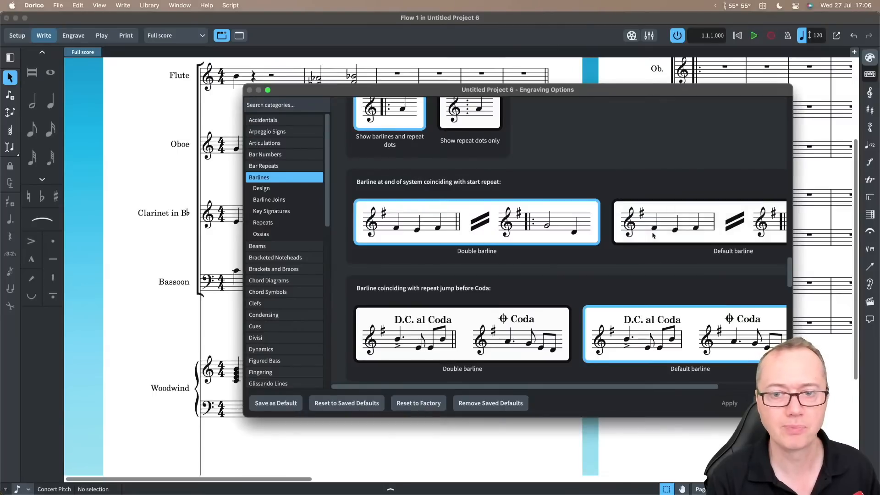
drag(407, 92, 302, 68)
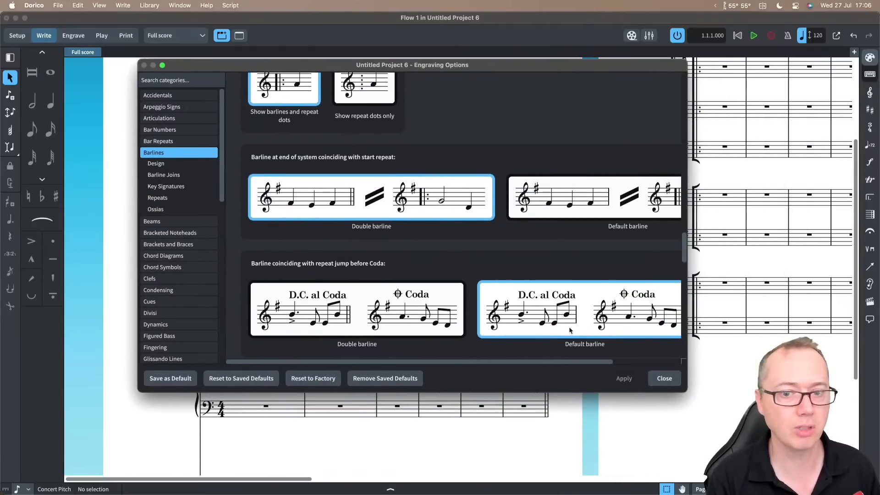
drag(690, 383, 797, 403)
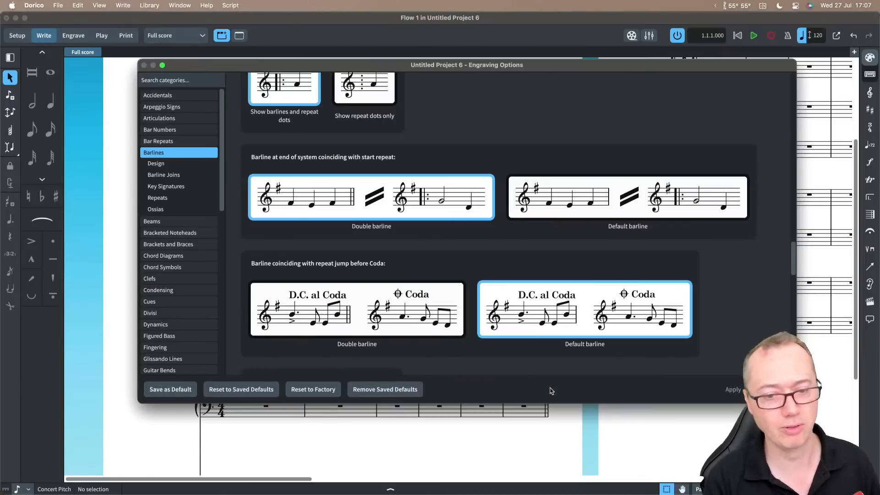
click(774, 389)
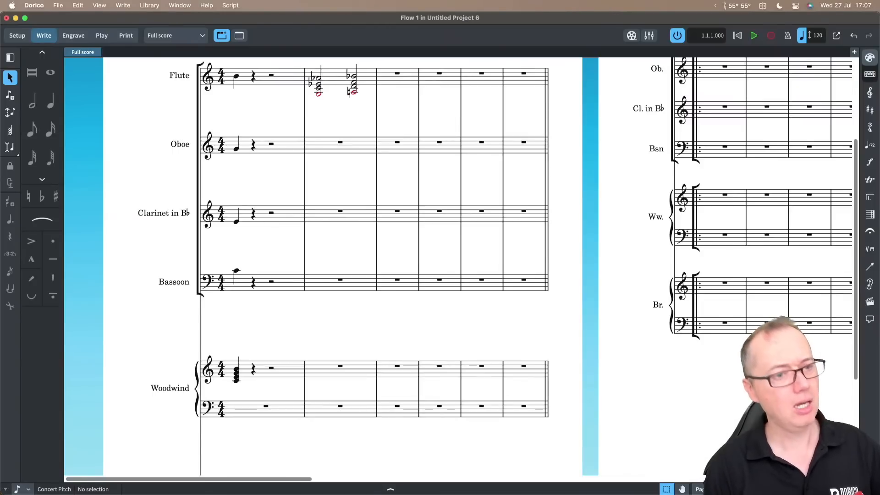
click(58, 6)
mouse_move(72, 132)
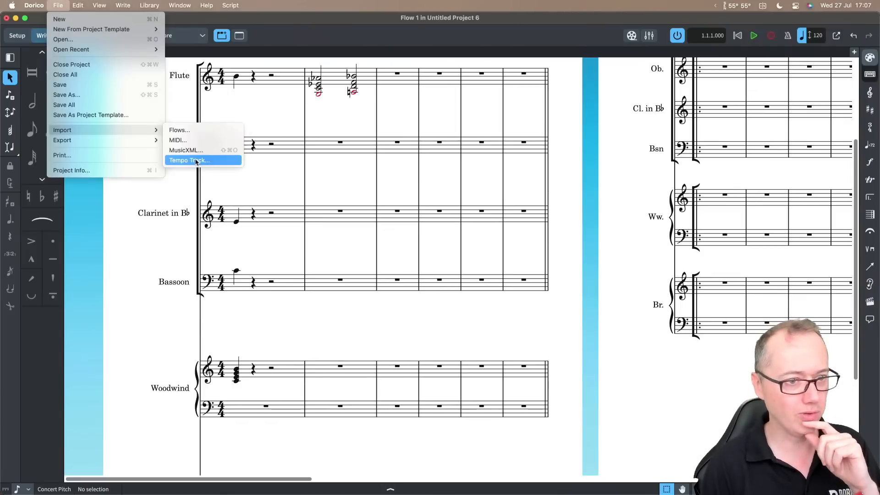
click(165, 190)
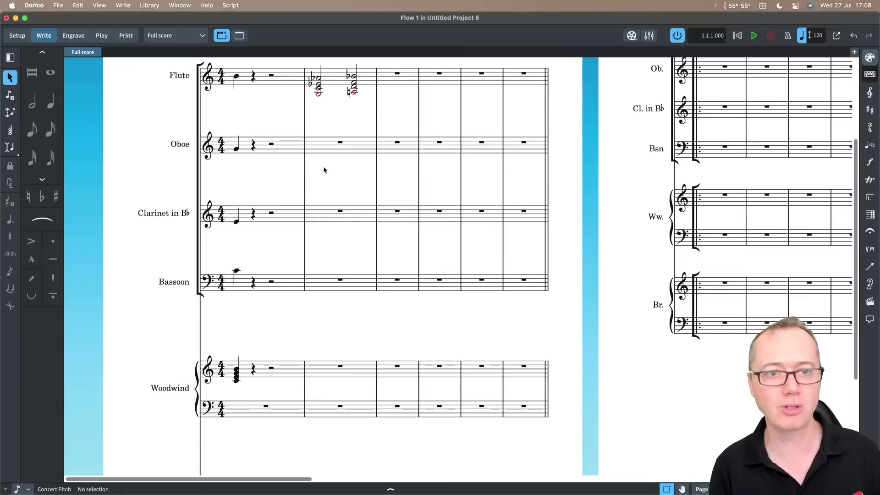
- Add an end repeat barline at the end of bar 10 and view its properties, including the Play n times option
scroll(544, 173, right, 10)
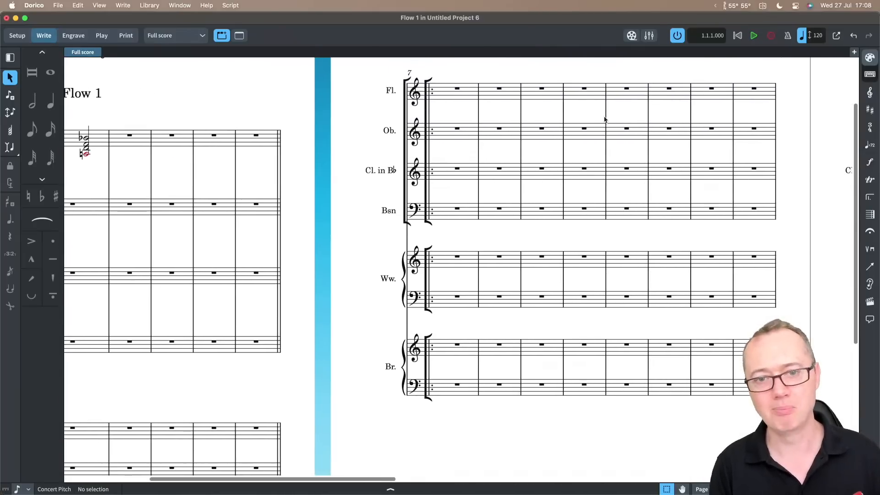
click(605, 115)
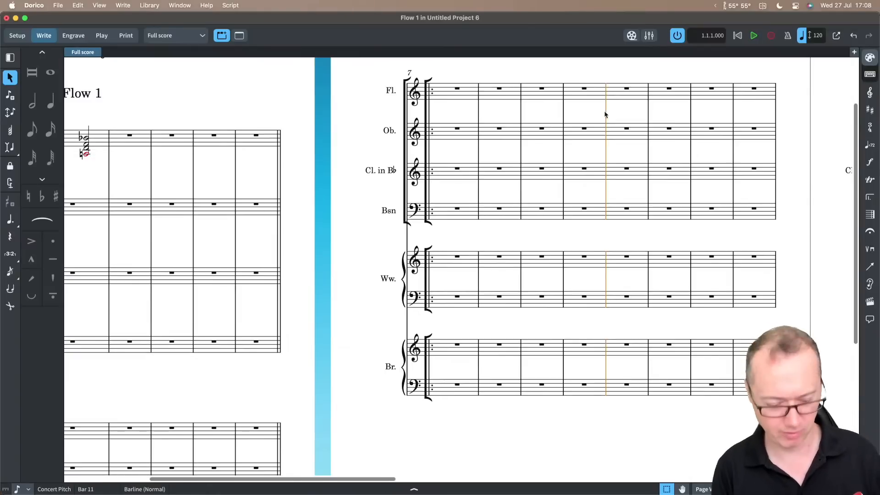
key(shift+b)
text(:|)
key(Return)
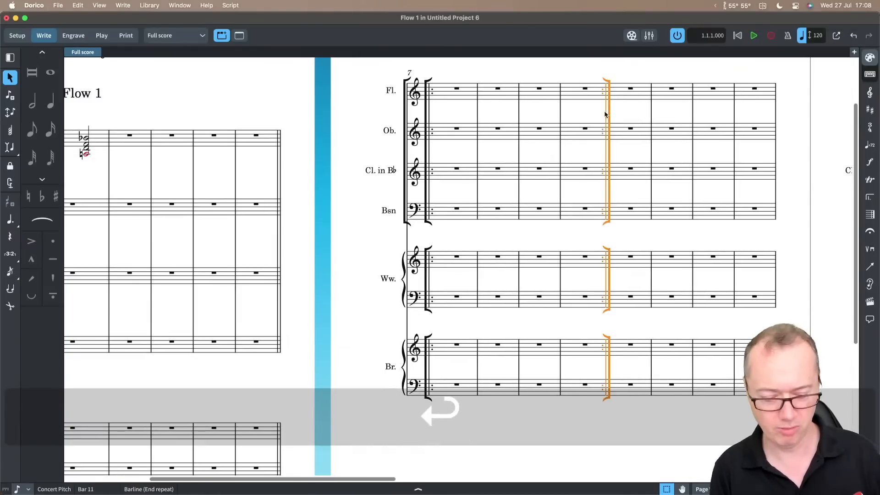
key(super+8)
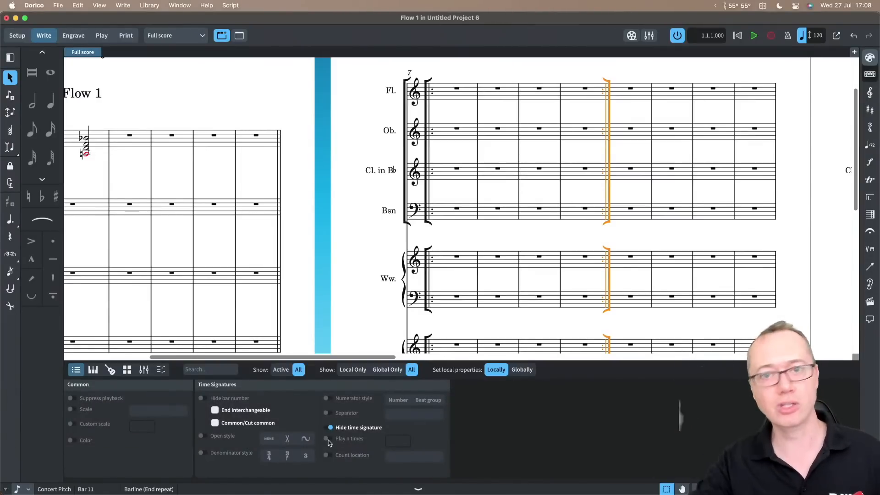
key(super+8)
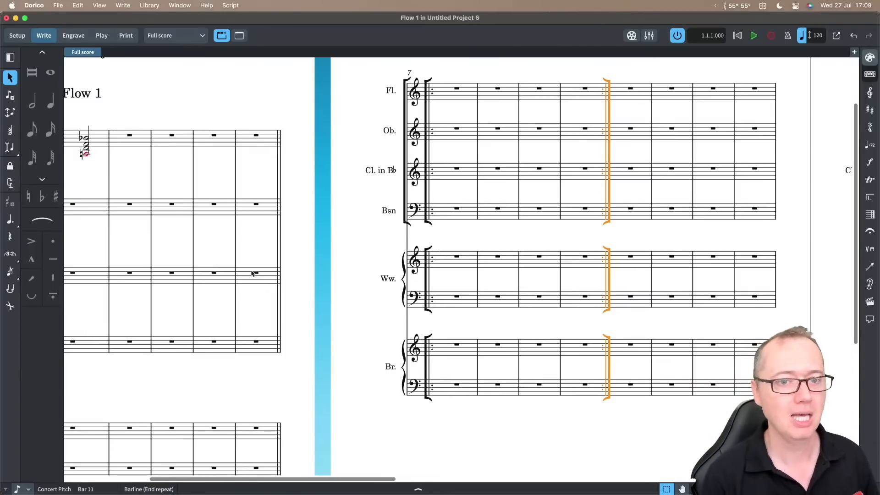
- Look through the string playing techniques and the horizontal and vertical lines available for the score
click(870, 269)
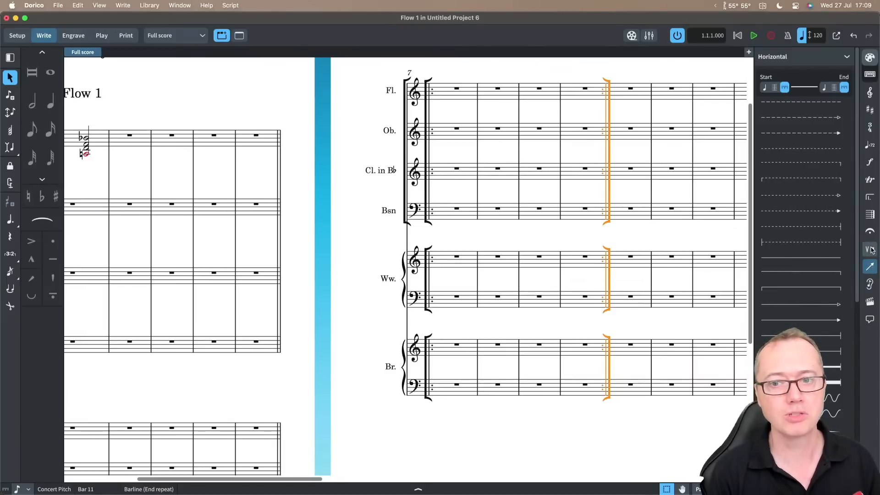
click(870, 249)
scroll(818, 268, down, 6)
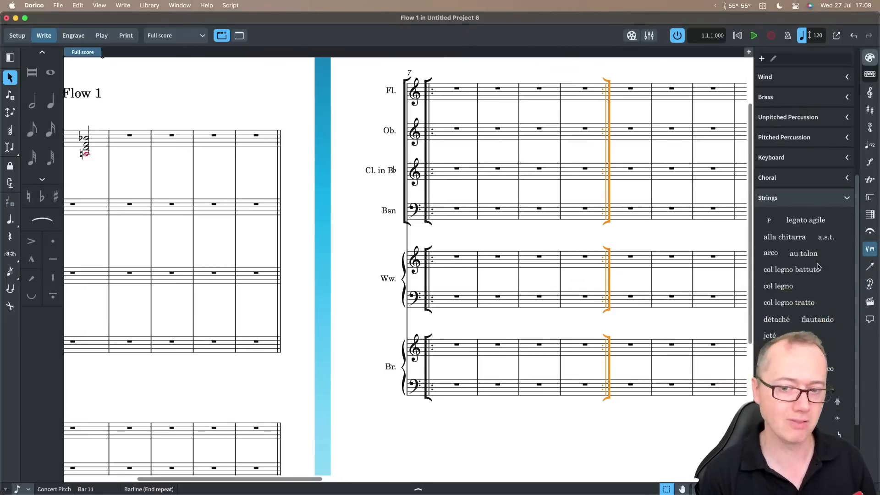
click(870, 268)
scroll(805, 314, down, 3)
scroll(799, 284, up, 3)
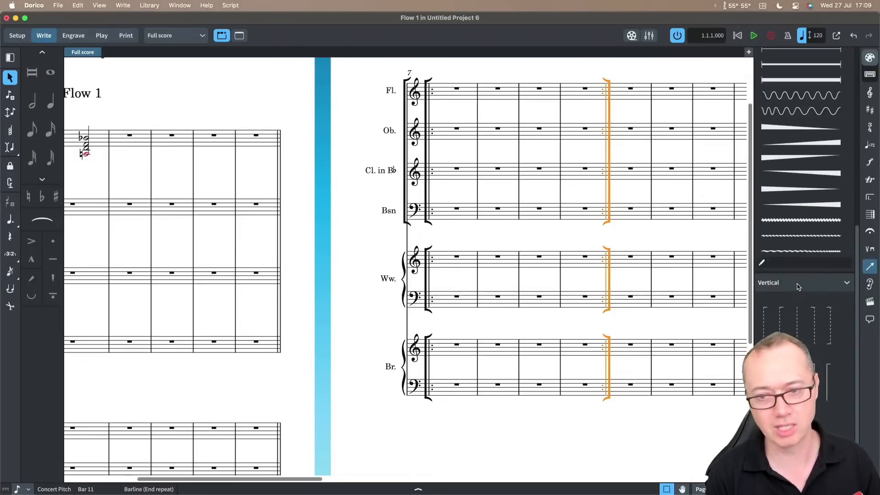
scroll(798, 287, up, 3)
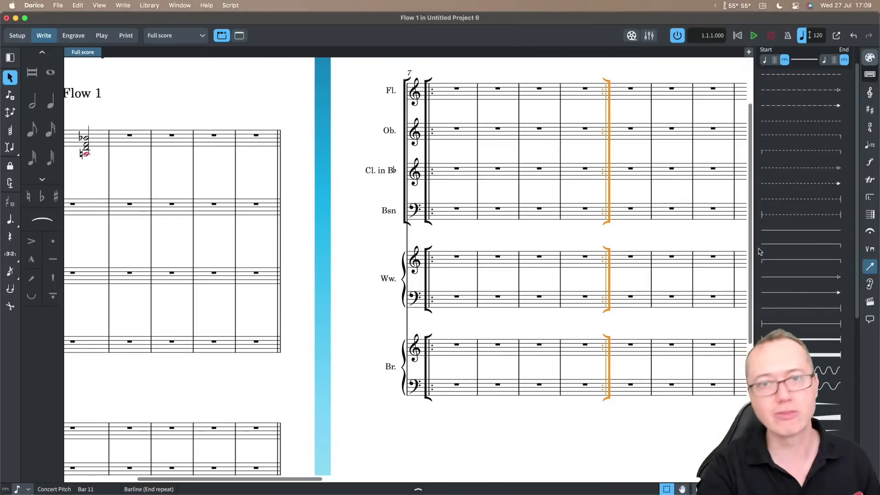
scroll(728, 198, up, 3)
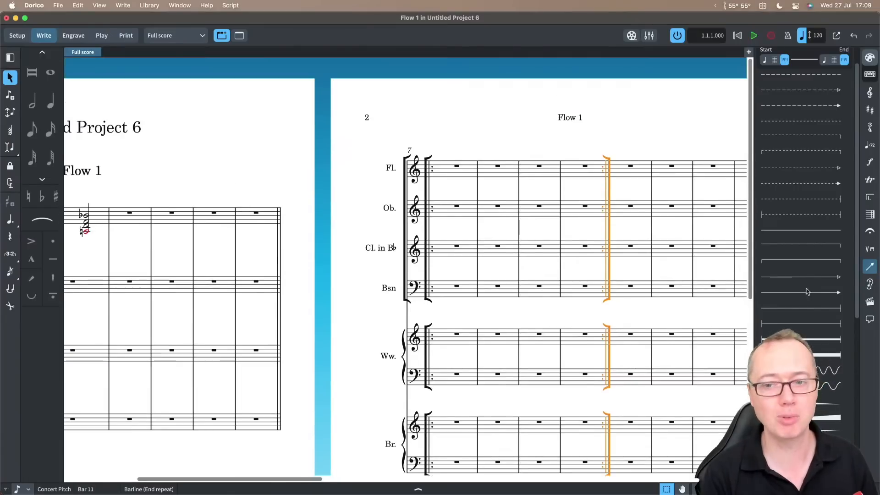
click(871, 267)
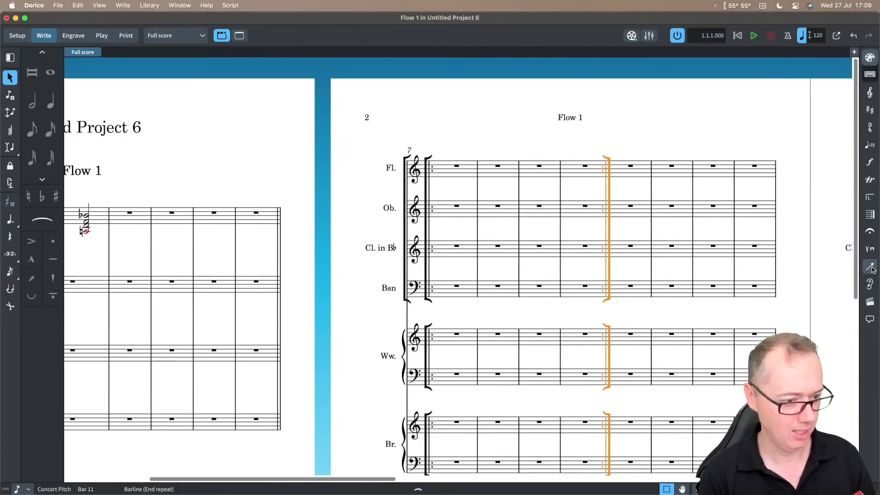
click(368, 120)
click(443, 168)
key(shift+n)
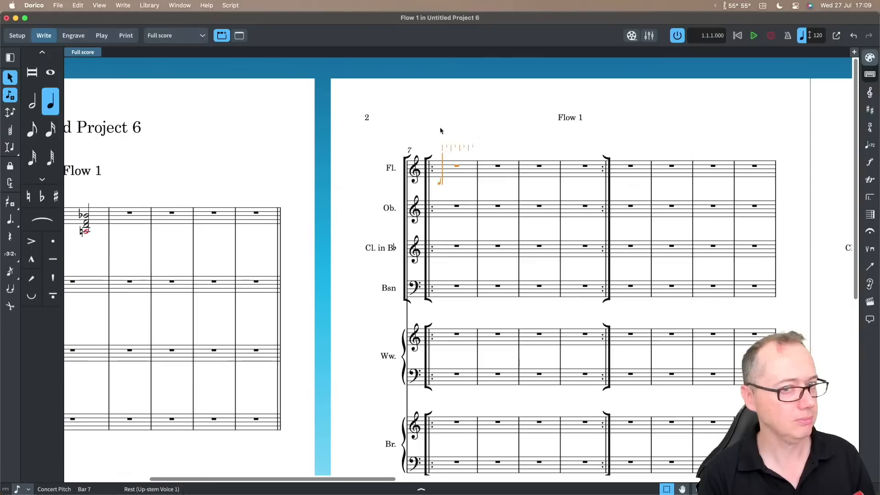
click(508, 115)
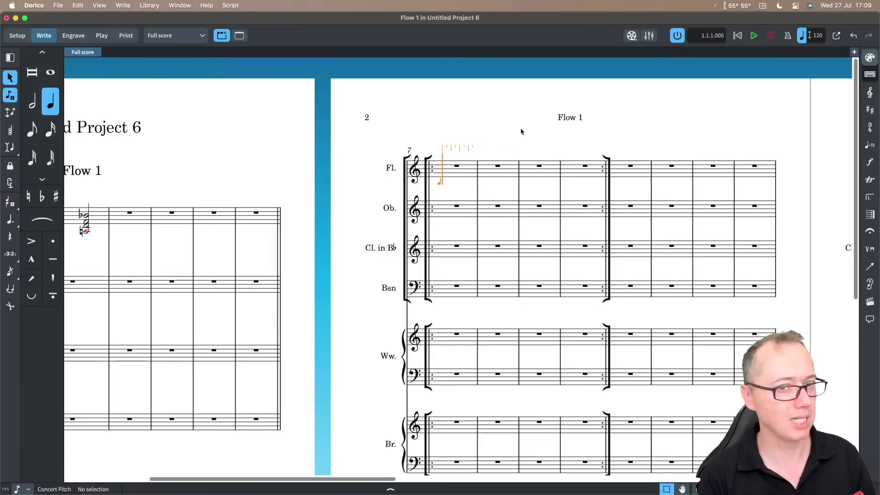
key(Escape)
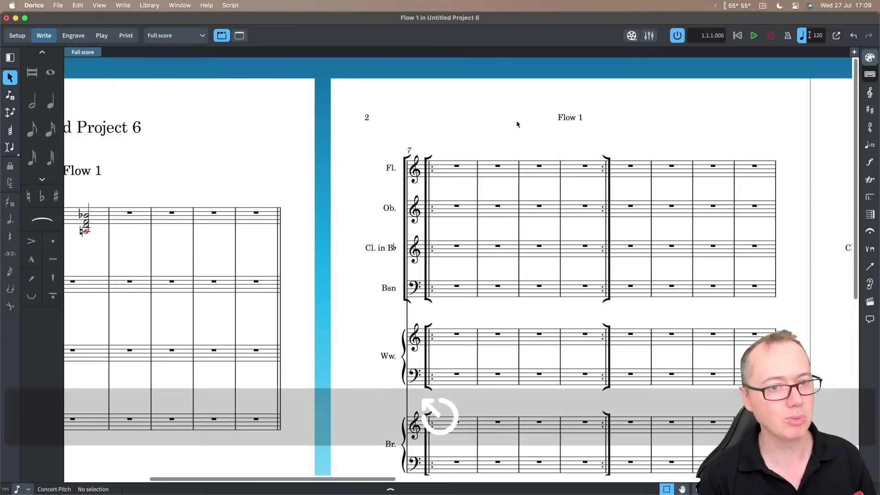
double_click(439, 178)
key(Return)
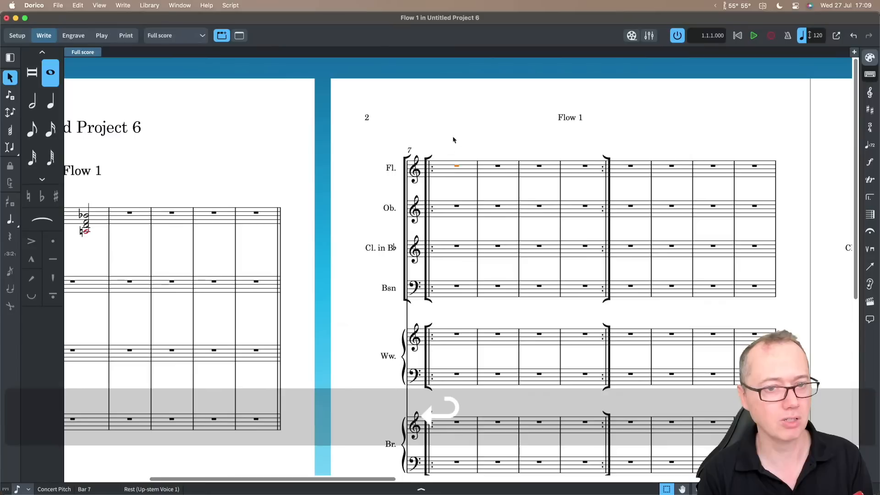
- Examine the two flute chords in bar 2 on the first page, including their red noteheads, at a closer zoom
scroll(469, 227, left, 5)
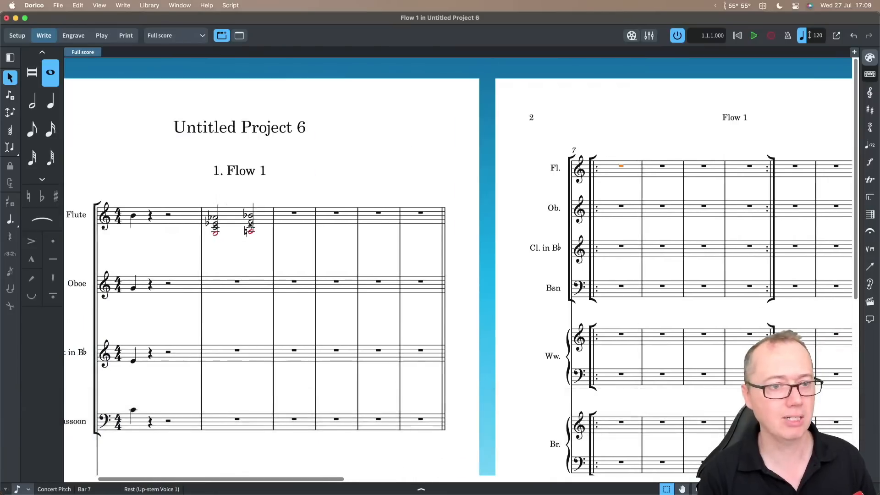
click(218, 226)
click(306, 163)
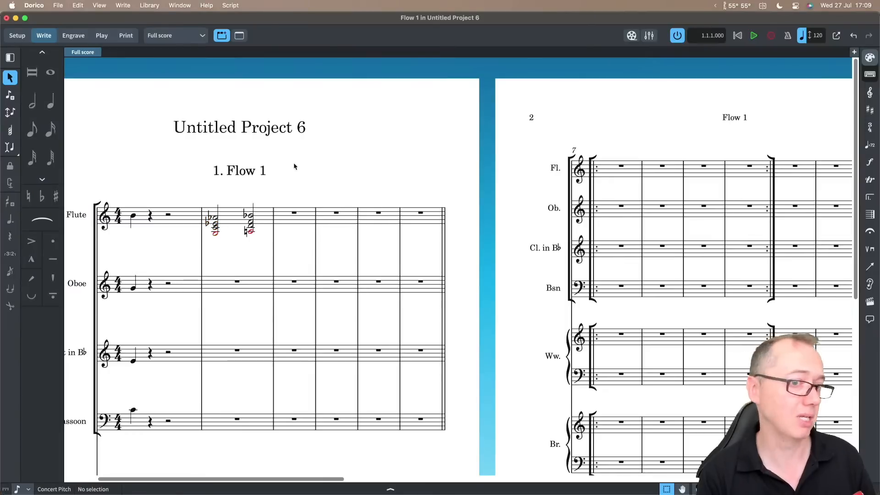
scroll(296, 162, left, 1)
scroll(296, 162, left, 1)
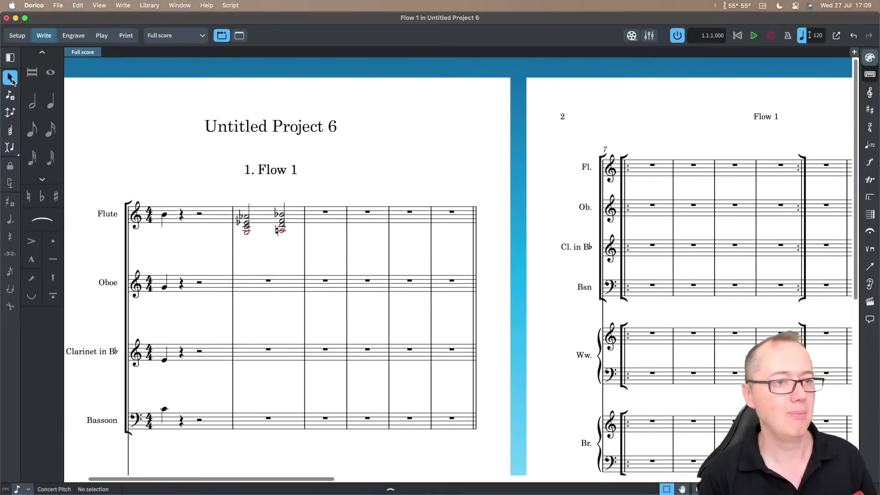
key(v)
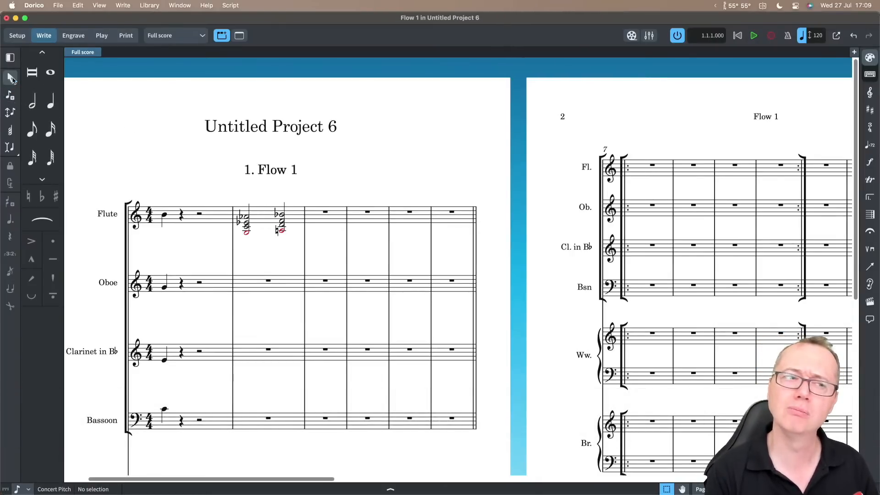
key(v)
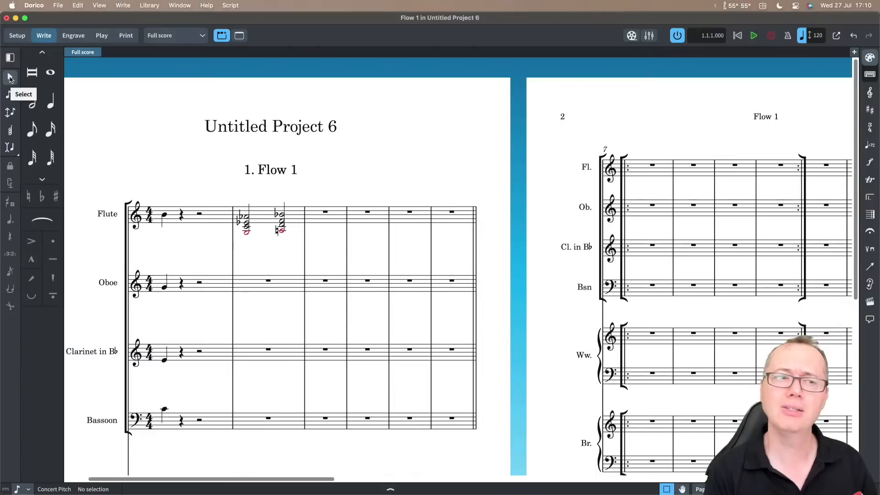
click(10, 78)
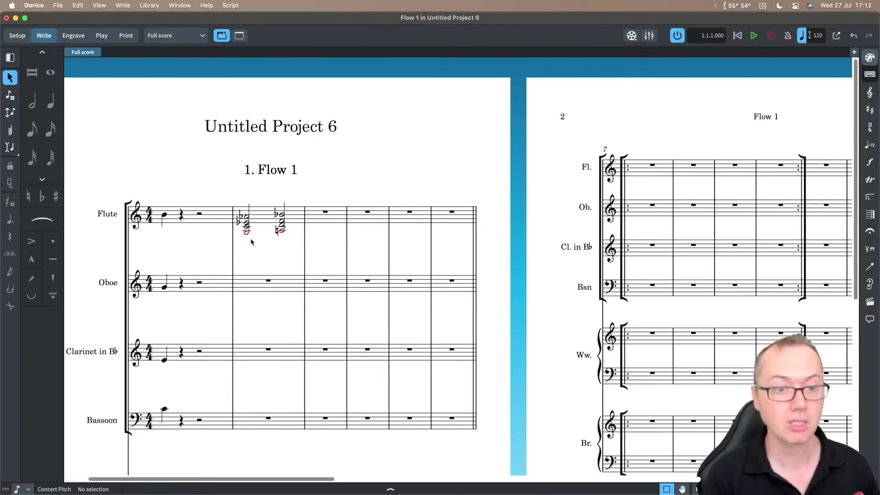
key(super+equal)
scroll(249, 237, left, 5)
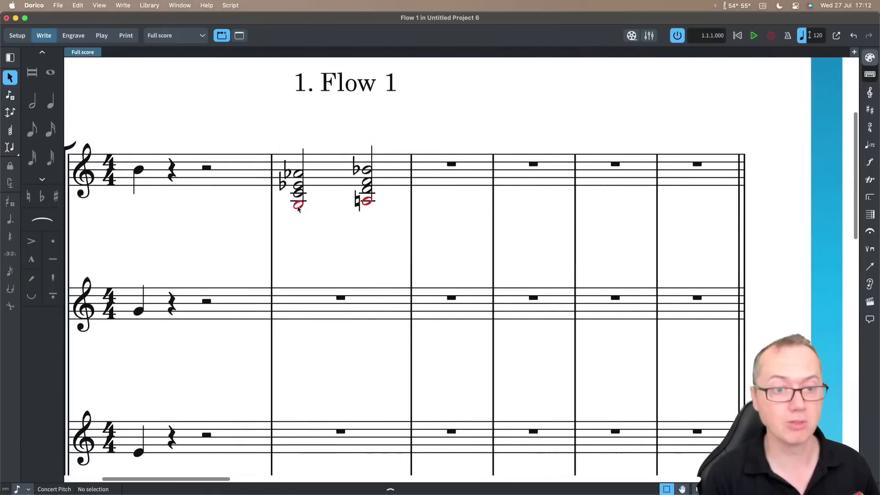
scroll(298, 207, left, 3)
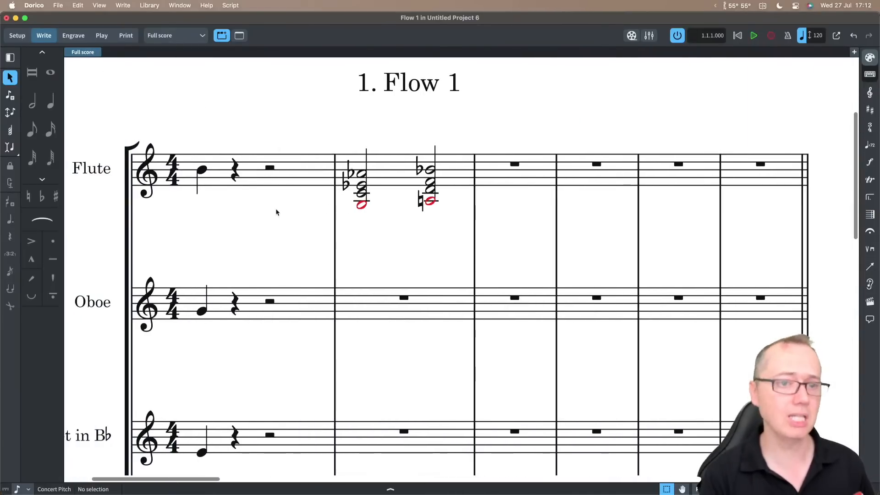